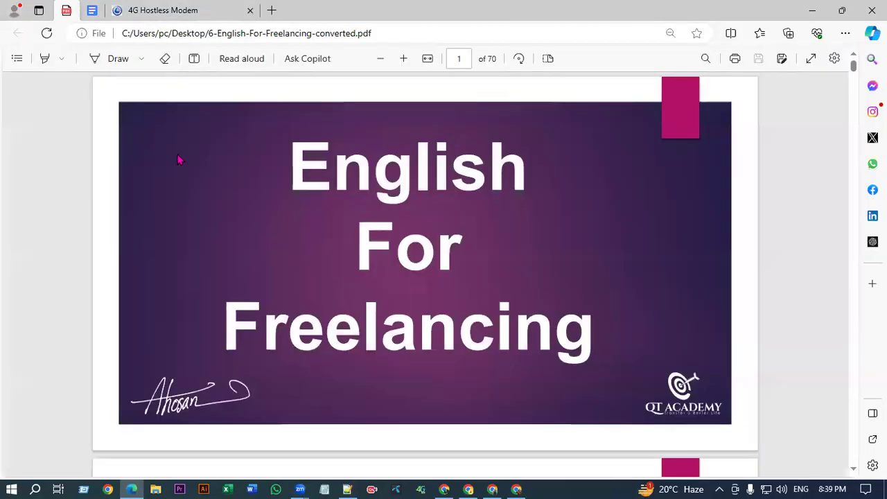
Switch from the English-For-Freelancing PDF to the "japan buyer" document and examine its "Calendar of metal" heading.
scroll(456, 225, down, 3)
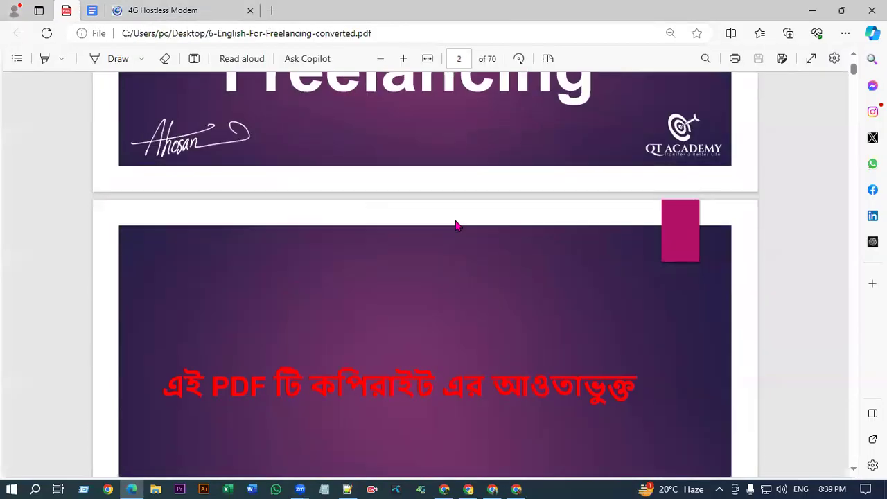
click(122, 9)
click(94, 10)
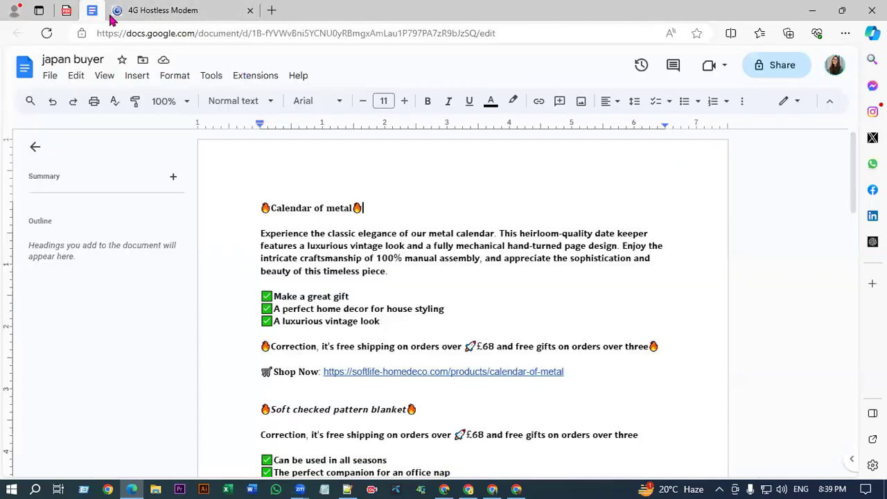
scroll(436, 220, down, 1)
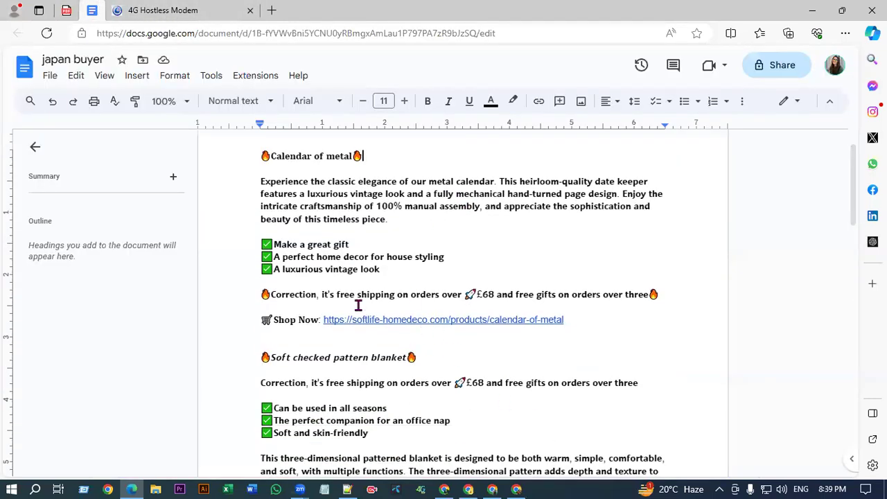
scroll(360, 288, up, 1)
drag(374, 208, 283, 208)
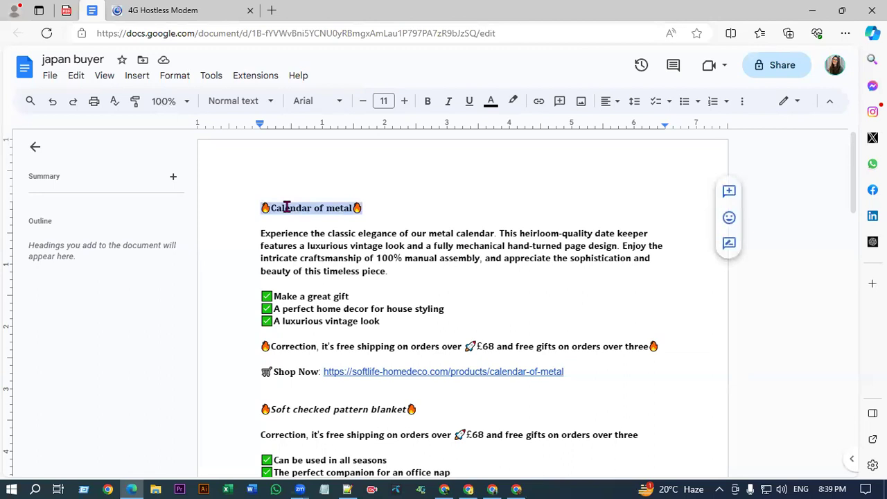
click(379, 207)
drag(263, 208, 394, 221)
click(395, 222)
scroll(434, 227, down, 1)
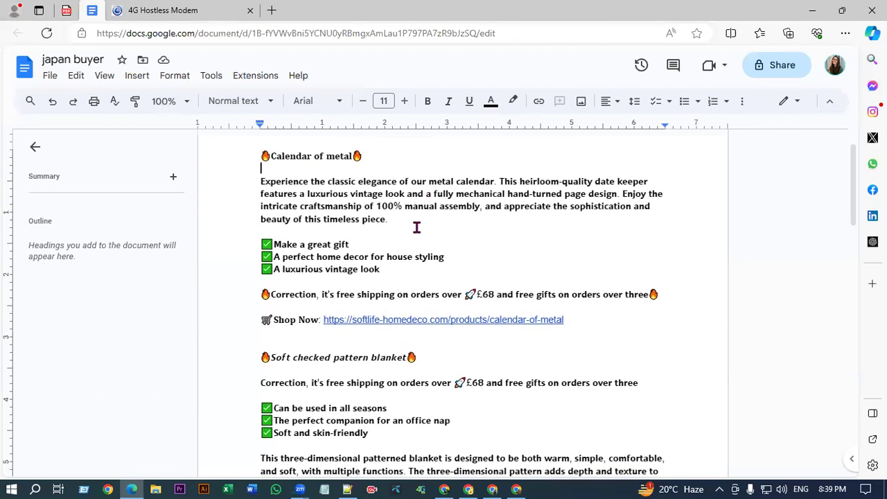
Read the metal calendar's description, features and shipping offer, then the Vintage games clock description.
drag(258, 178, 427, 275)
scroll(309, 275, down, 4)
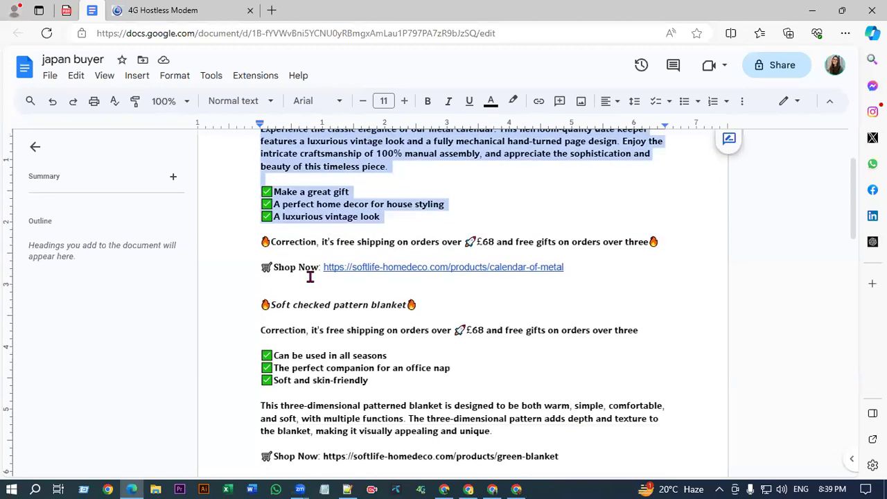
drag(278, 248, 492, 270)
scroll(491, 266, down, 5)
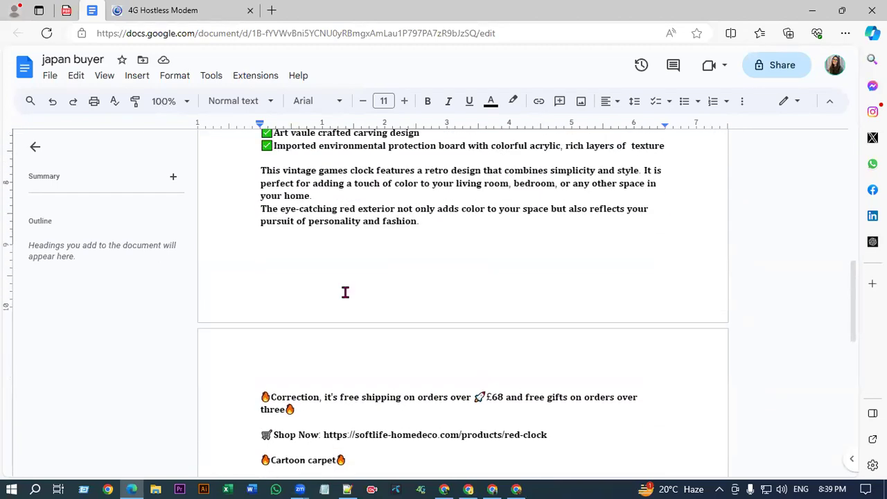
drag(445, 214, 289, 166)
scroll(326, 212, up, 3)
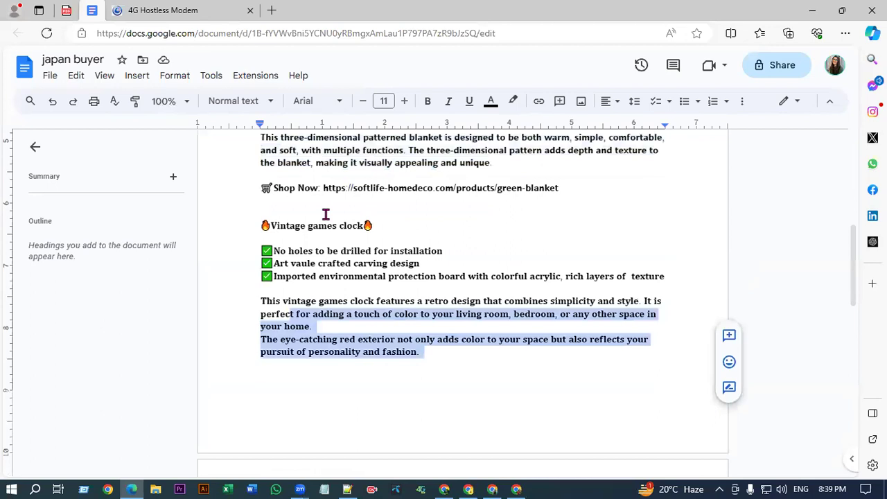
click(326, 258)
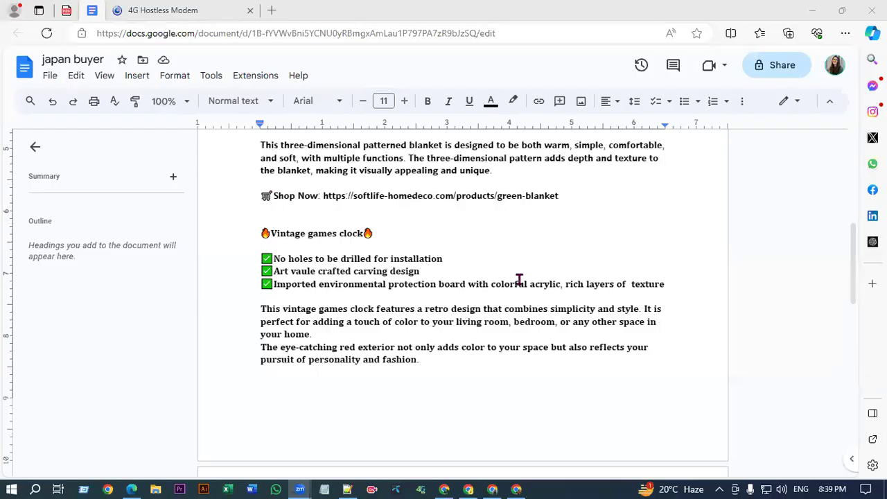
Review the product listings across the whole document, from the metal calendar to the Cartoon carpet.
scroll(520, 281, up, 5)
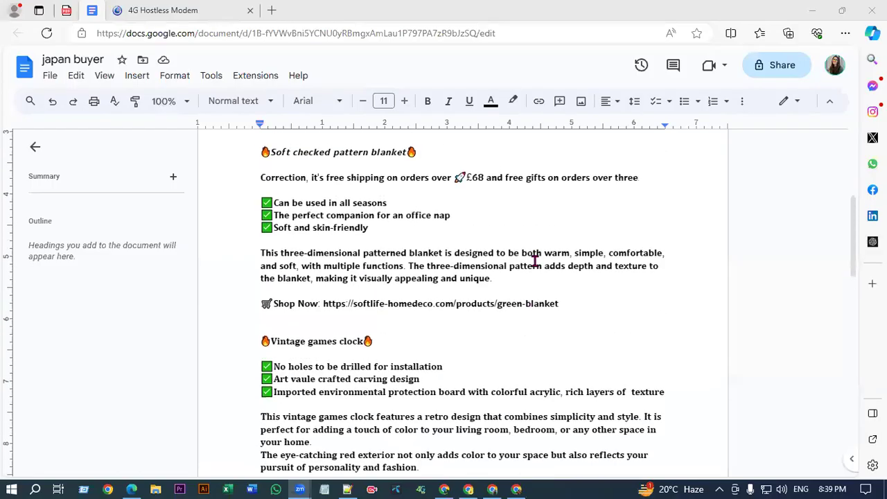
scroll(362, 243, down, 1)
scroll(365, 244, up, 1)
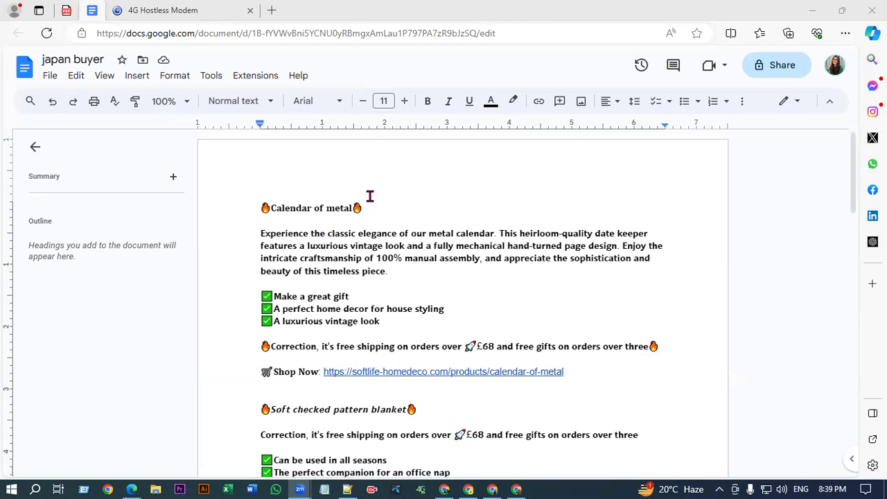
scroll(369, 197, down, 9)
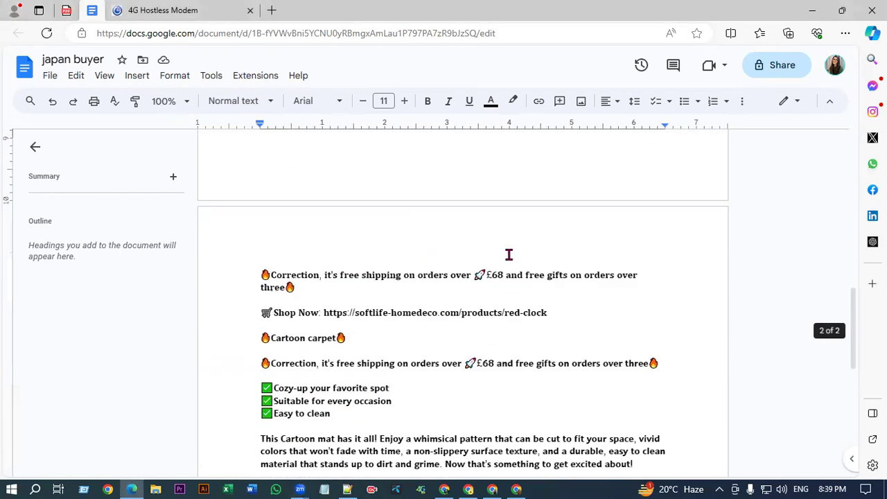
scroll(493, 264, up, 7)
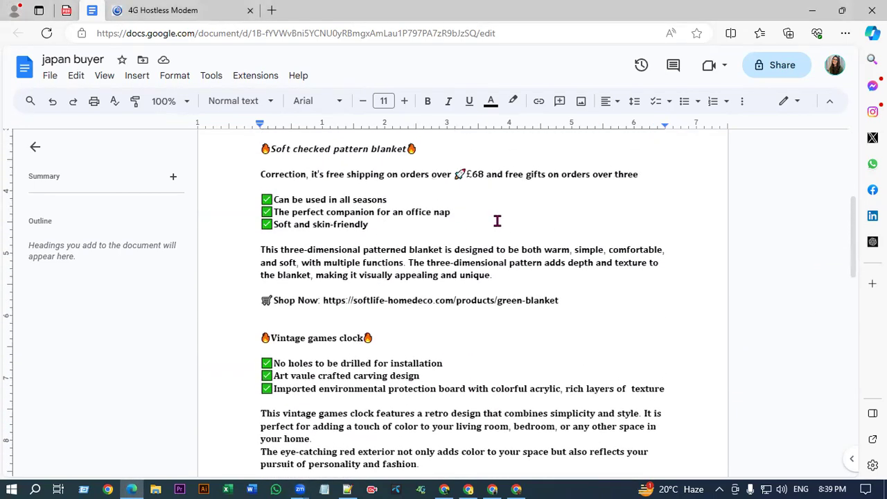
scroll(488, 210, up, 3)
Switch to Meta Business settings for softlife_homedeco and look through the list of business accounts.
click(812, 10)
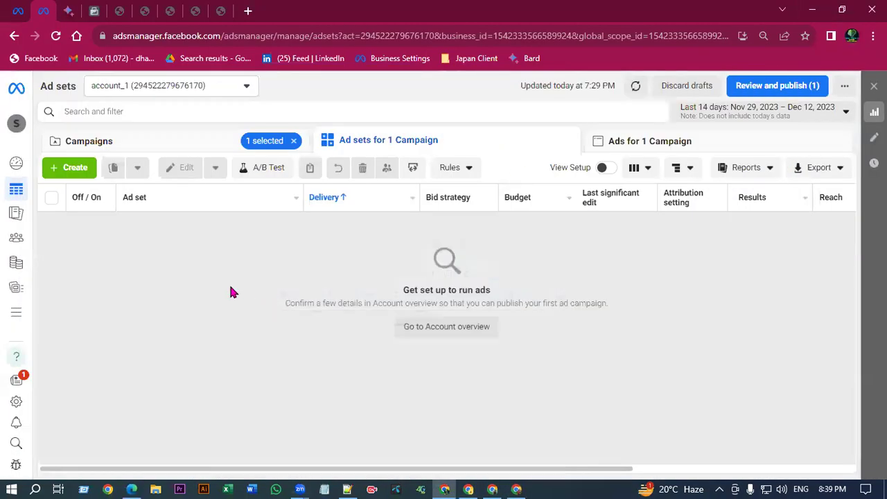
click(41, 10)
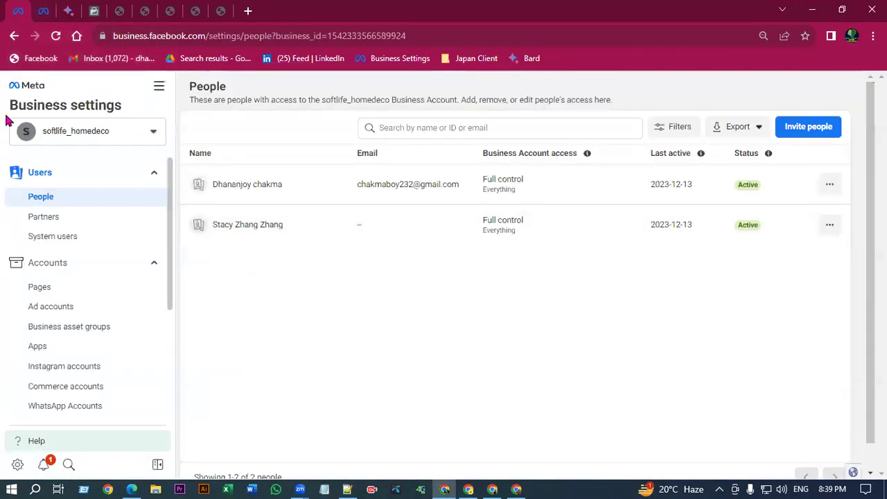
click(114, 135)
scroll(111, 305, up, 3)
scroll(113, 262, up, 2)
scroll(396, 311, down, 1)
click(450, 305)
scroll(620, 287, up, 1)
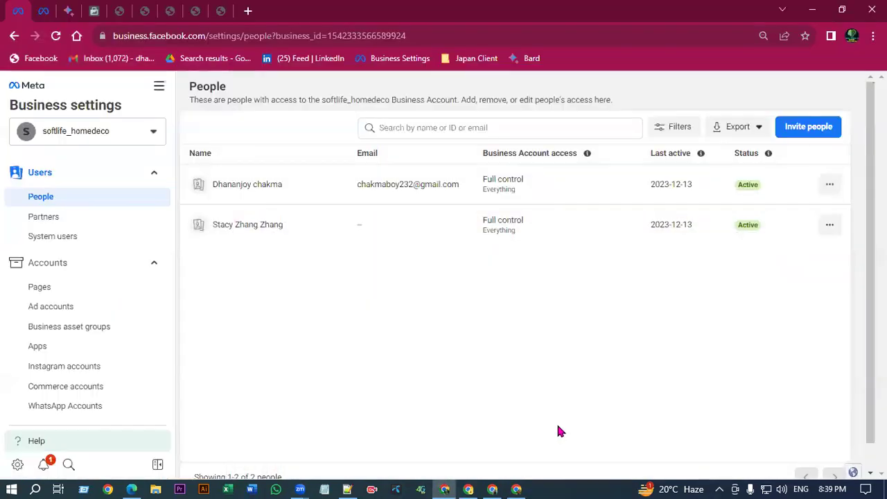
Switch to the browser window with the Aqualine ad account in Ads Manager and pin its tab.
key(alt+Tab)
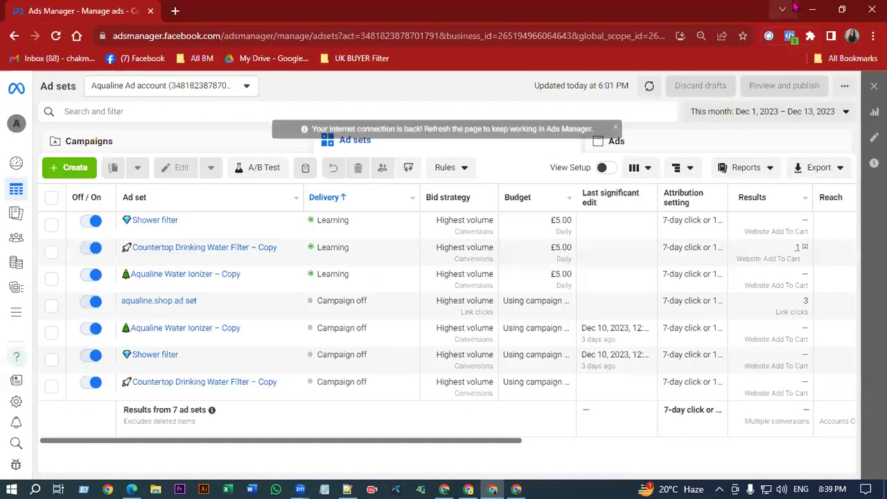
right_click(69, 7)
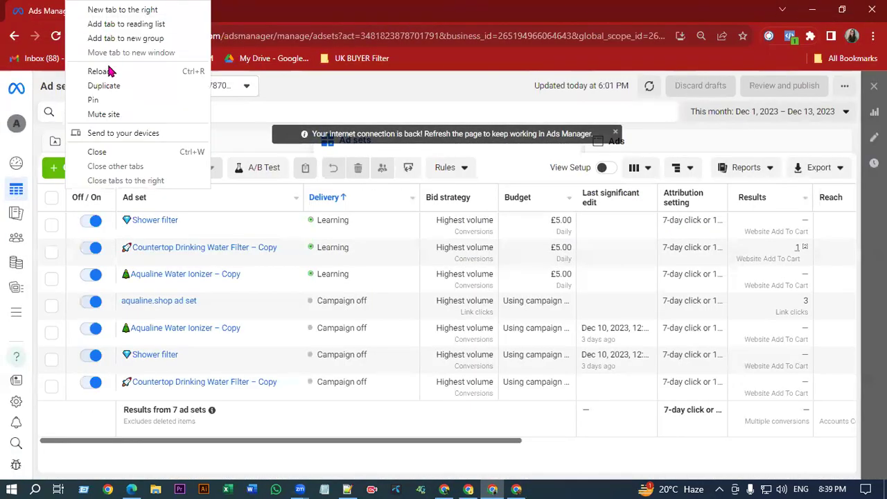
click(95, 99)
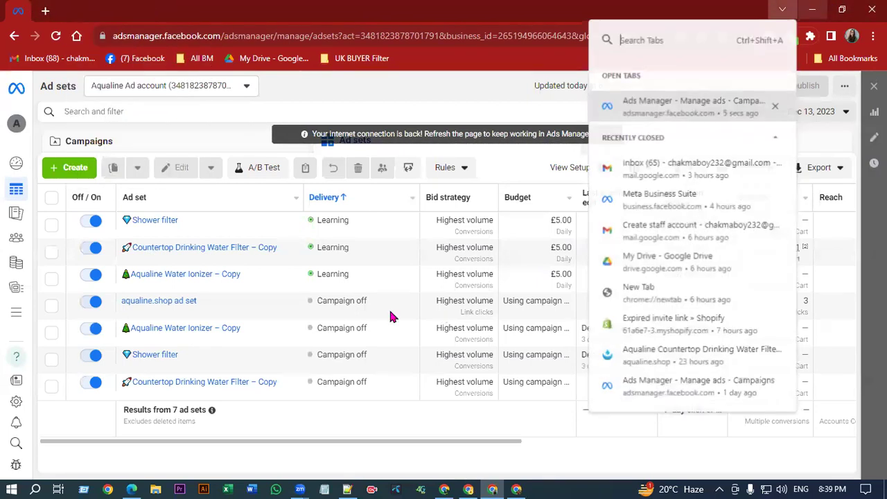
Switch to the Shopify admin window and translate the online shop template page into English.
key(alt+Tab)
click(700, 35)
click(672, 65)
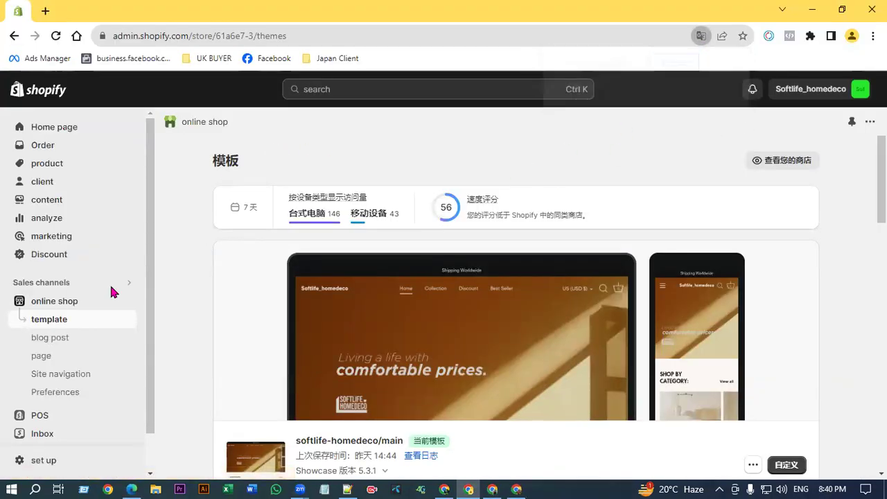
scroll(104, 301, down, 1)
scroll(111, 291, up, 1)
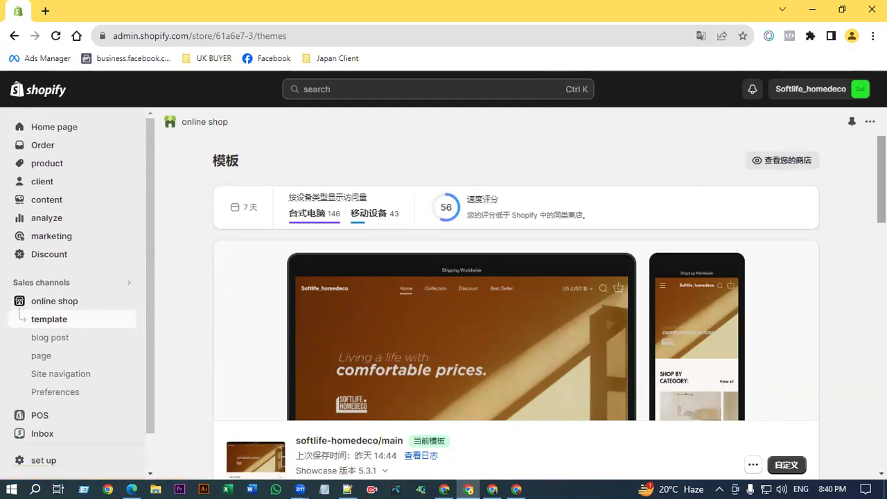
View the online shop's extra options and look through the remaining admin navigation entries, ending at the online shop section.
click(870, 121)
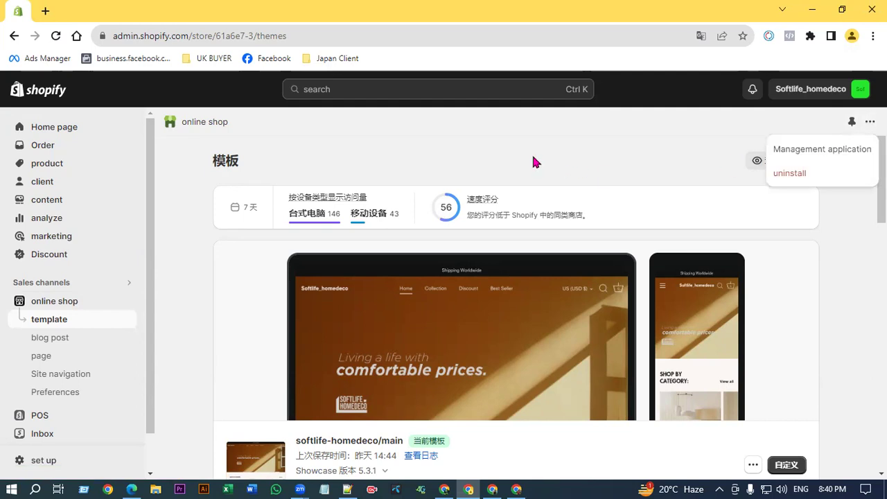
scroll(66, 262, down, 1)
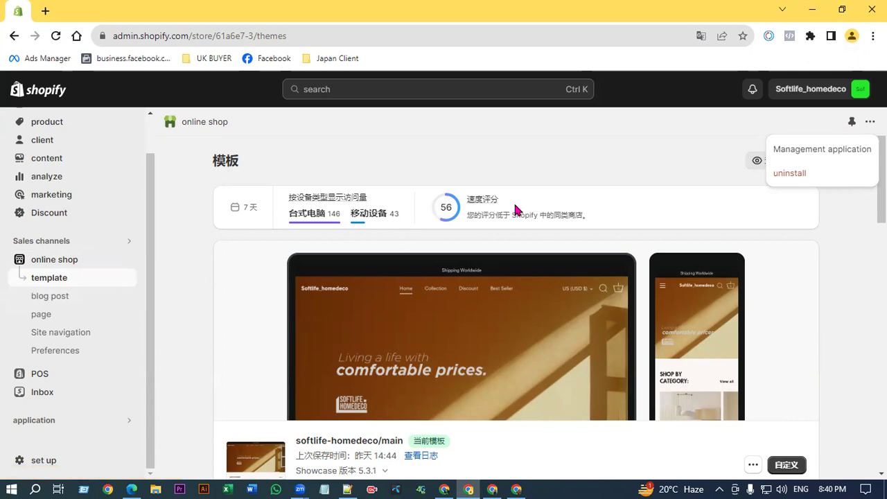
scroll(376, 361, down, 2)
scroll(229, 347, up, 2)
click(55, 266)
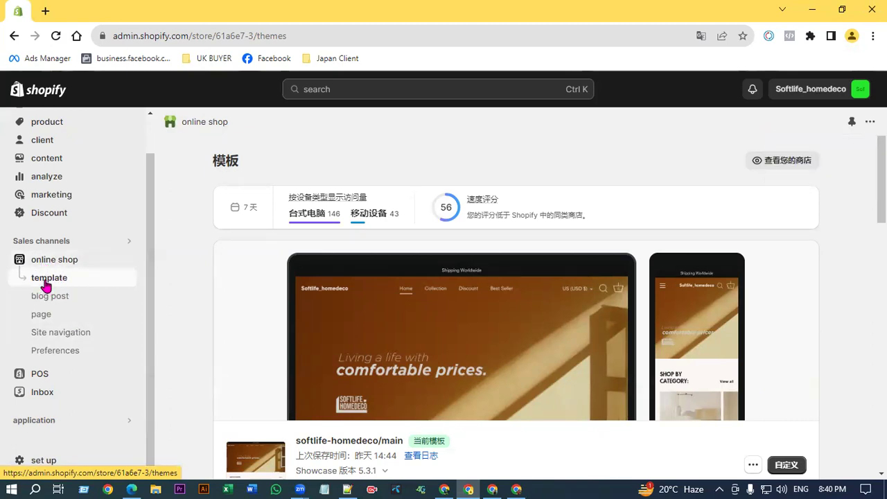
Look through the store's templates and view the available actions for the current softlife-homedeco/main template.
scroll(838, 266, down, 5)
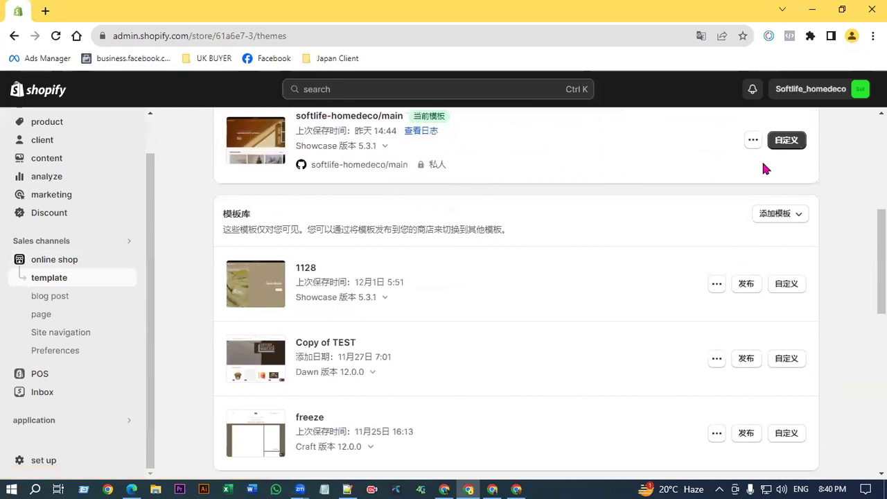
scroll(765, 166, up, 3)
click(753, 335)
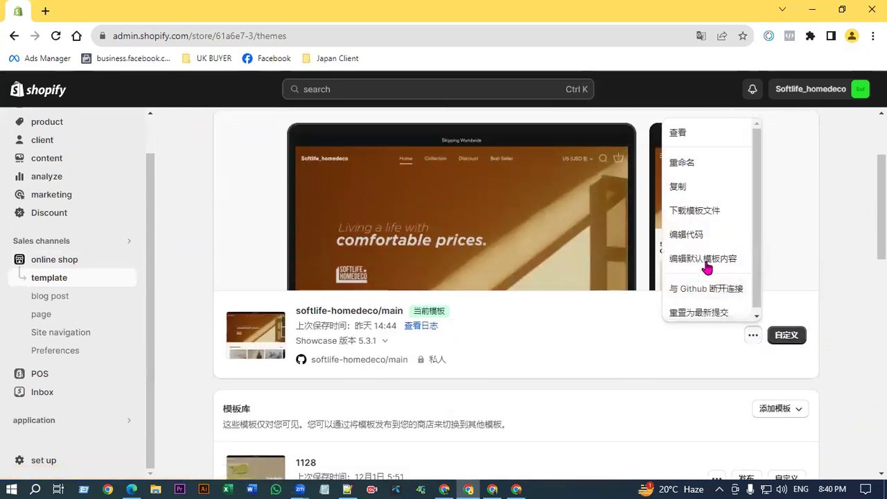
scroll(707, 262, up, 2)
scroll(730, 303, up, 1)
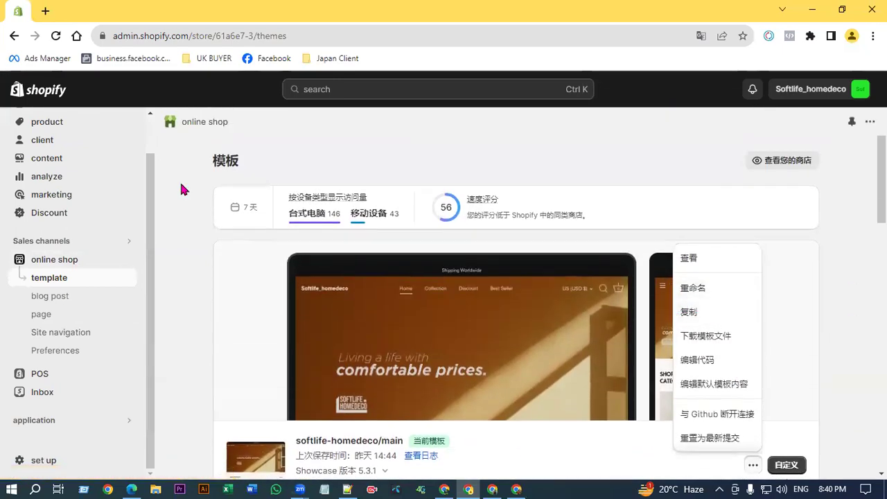
Reload the Shopify templates page and check its Chinese (Simplified) to English translation setting.
click(55, 36)
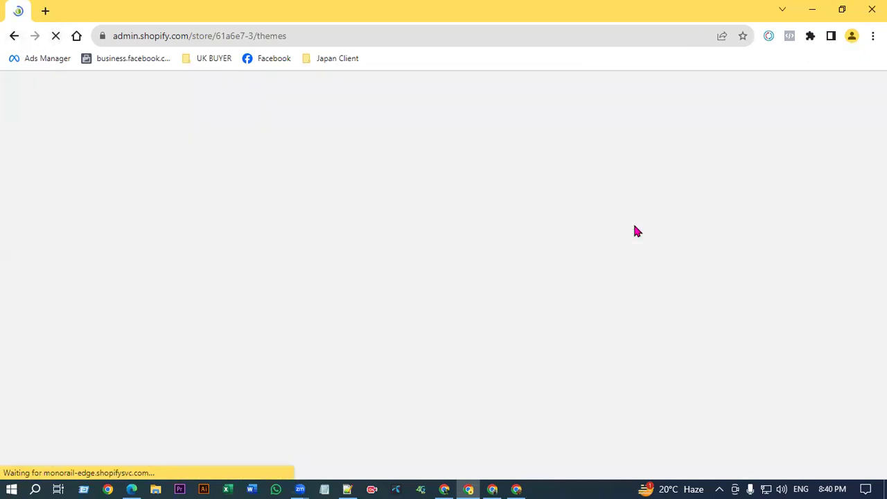
click(381, 34)
click(381, 34)
drag(380, 34, 78, 49)
double_click(310, 37)
triple_click(311, 37)
click(353, 35)
click(700, 36)
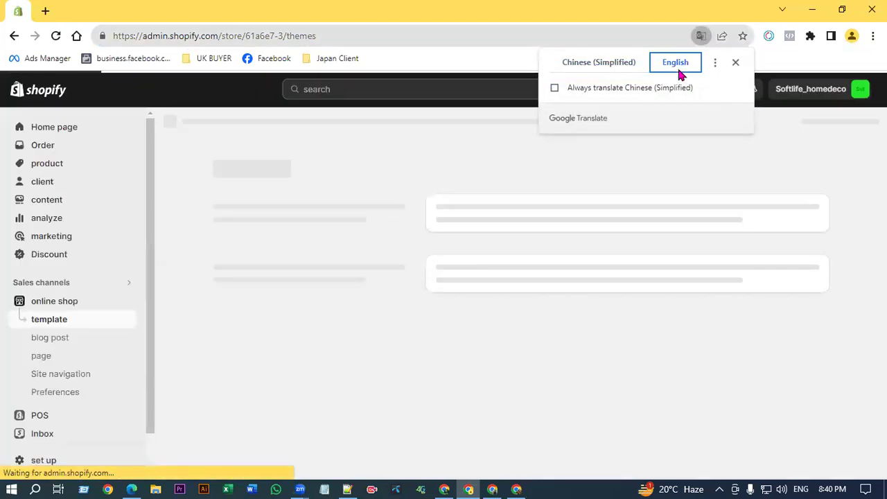
click(761, 63)
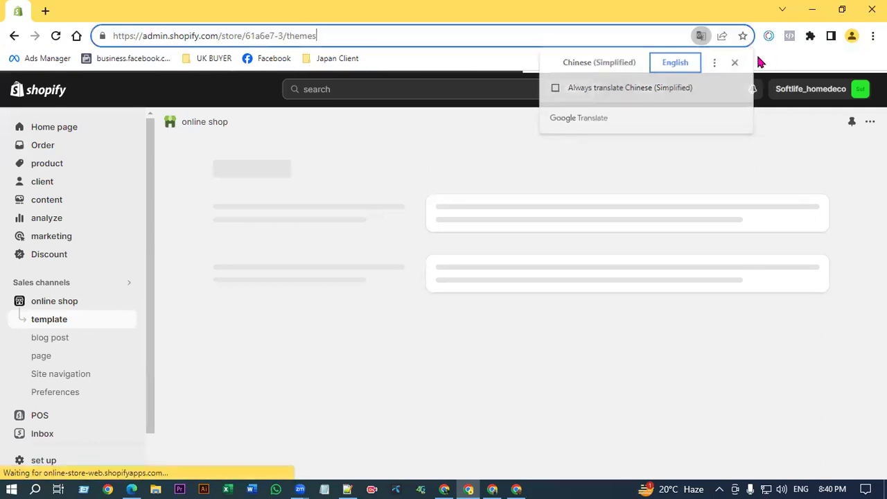
Examine the template library, the actions for the current softlife-homedeco/main template and the free templates below.
scroll(385, 229, down, 3)
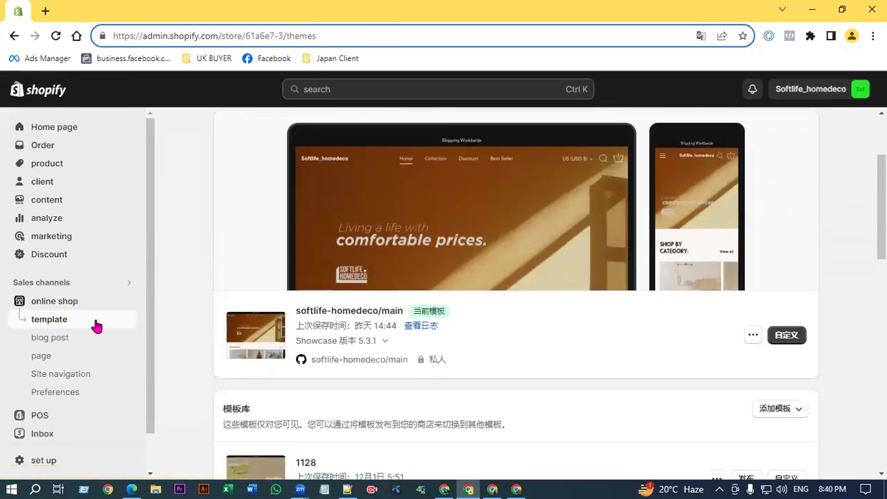
scroll(693, 305, down, 2)
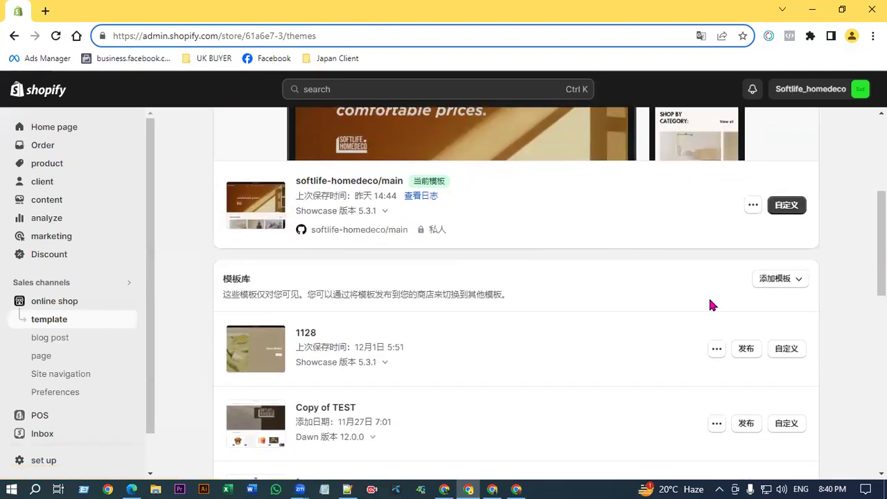
click(701, 35)
click(770, 127)
click(753, 206)
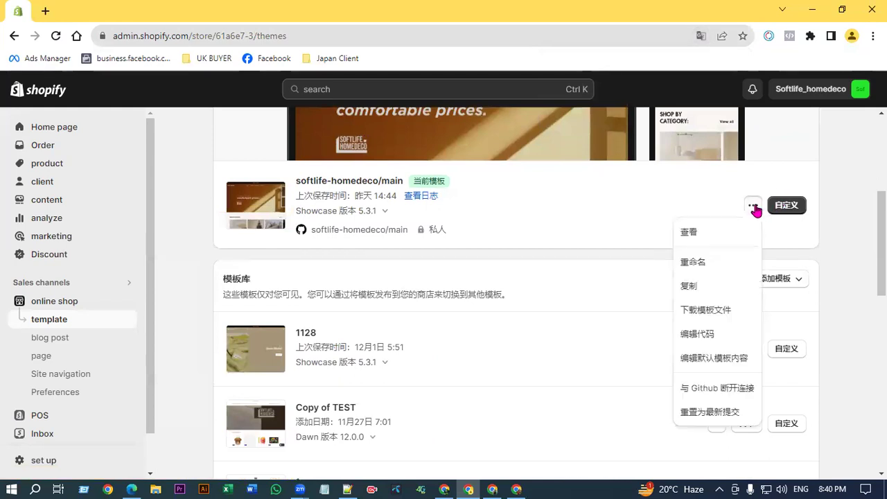
scroll(719, 280, up, 1)
click(754, 271)
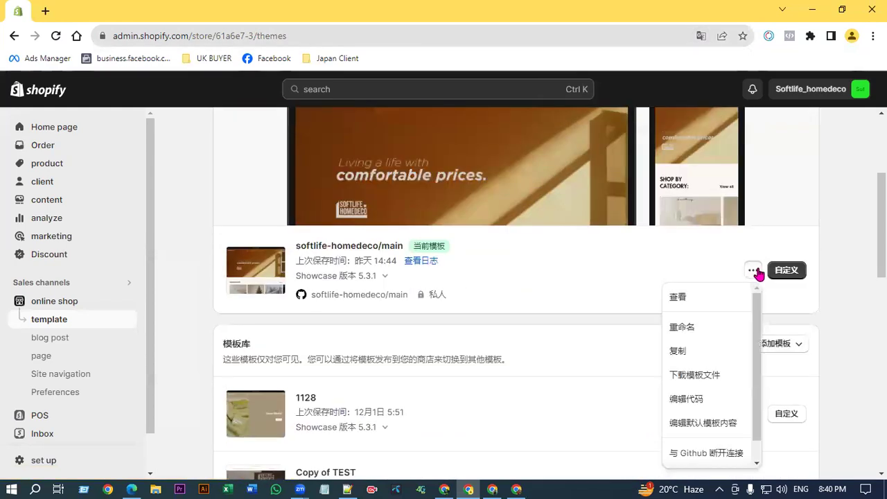
scroll(489, 326, down, 5)
scroll(488, 316, up, 6)
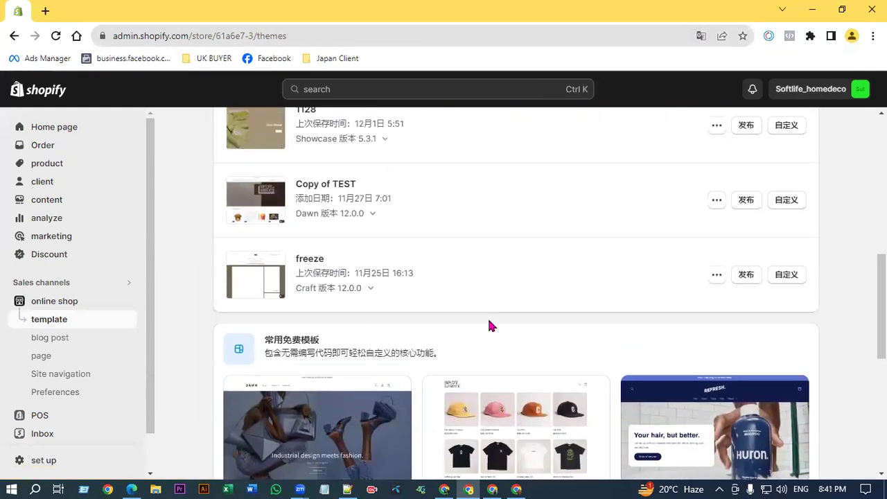
View the available actions for the current softlife-homedeco/main template and look over the template library.
scroll(723, 363, down, 1)
click(752, 205)
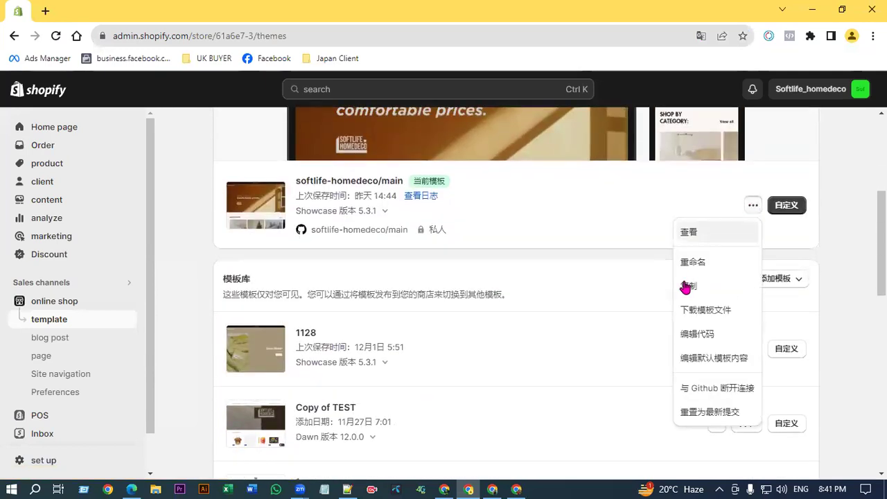
scroll(700, 284, down, 3)
scroll(709, 306, up, 5)
Show the templates page in its original Chinese (Simplified) and view the current template's available actions.
click(701, 35)
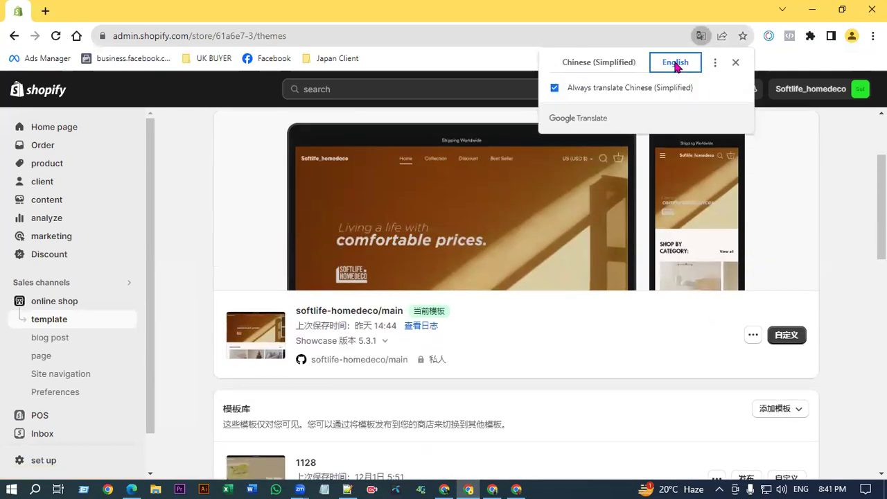
click(597, 70)
scroll(756, 196, down, 3)
click(753, 206)
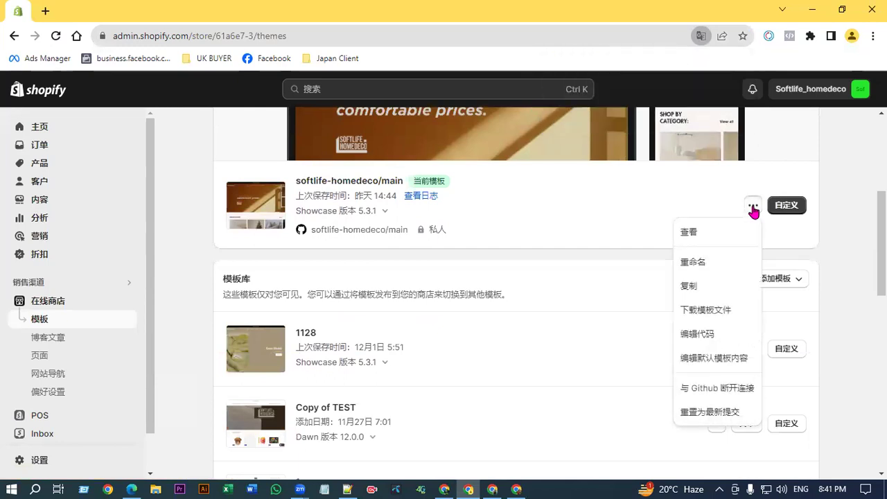
scroll(725, 233, down, 1)
scroll(725, 233, down, 1)
scroll(763, 159, up, 2)
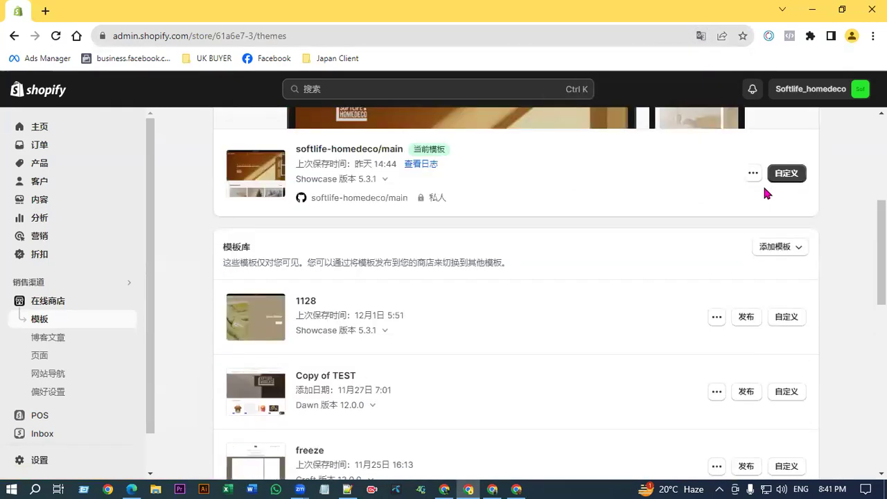
Translate the templates page to English and duplicate the current softlife-homedeco/main template.
click(753, 207)
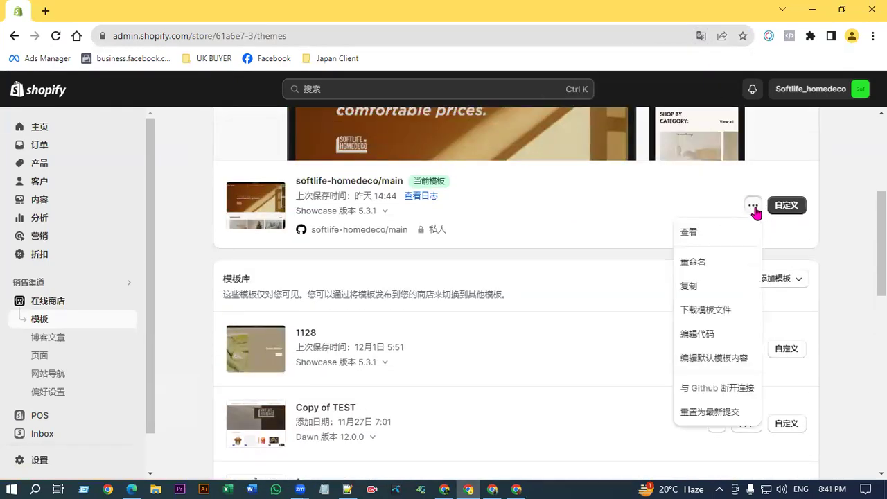
click(700, 36)
click(664, 63)
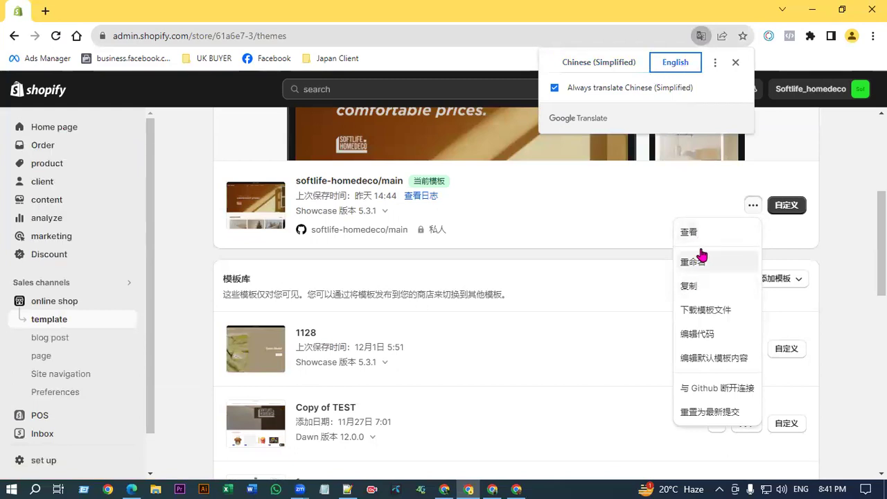
click(692, 287)
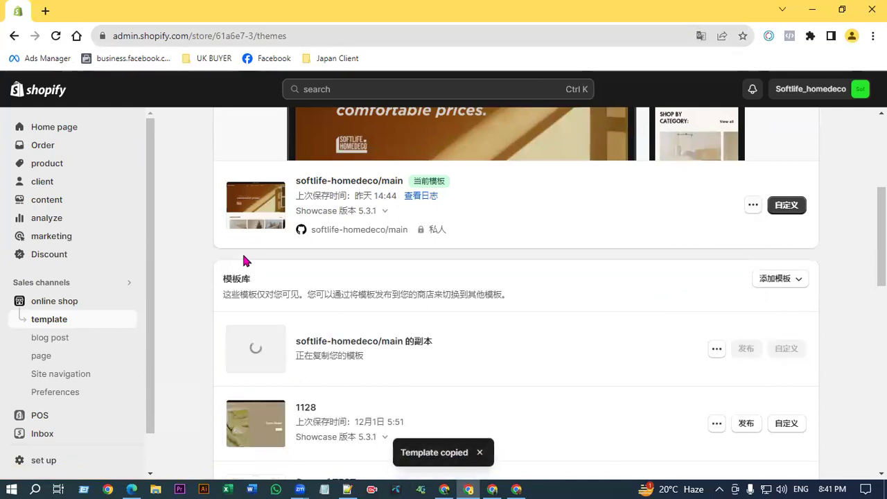
click(754, 206)
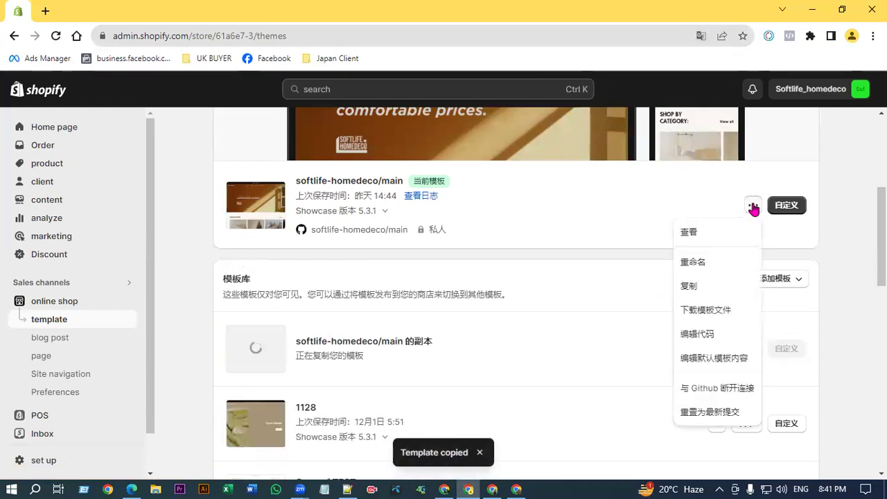
click(695, 262)
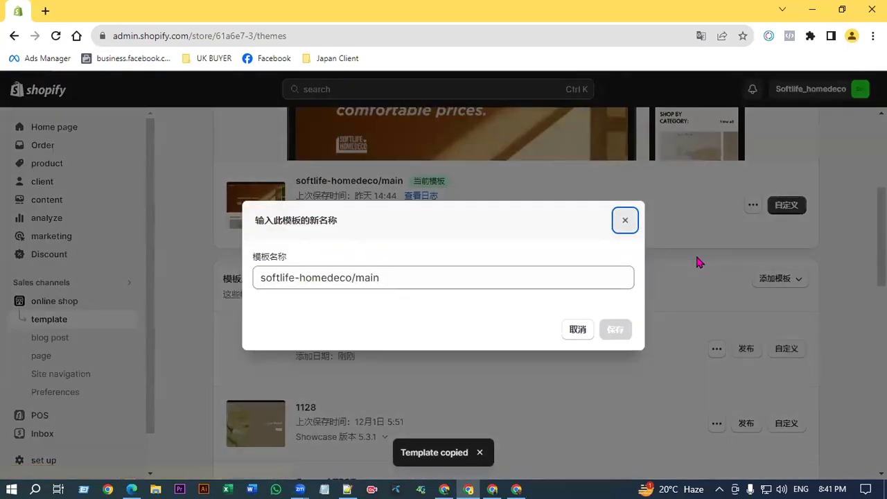
click(621, 220)
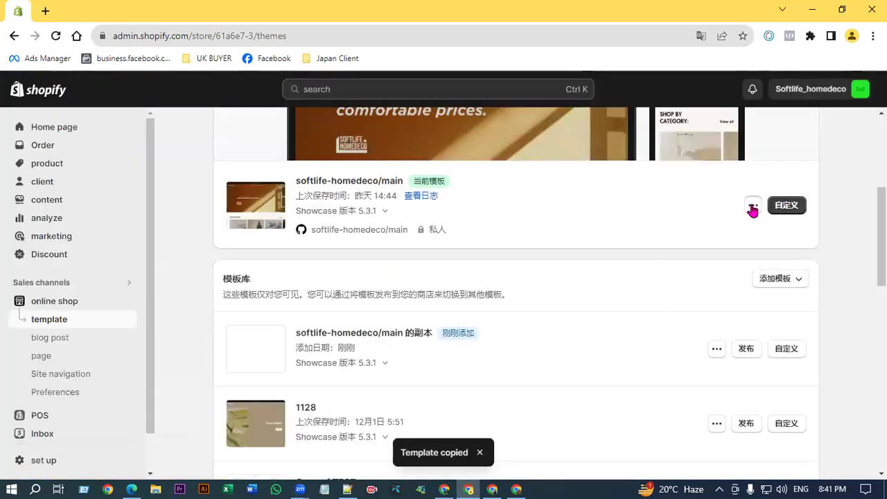
click(754, 207)
click(700, 235)
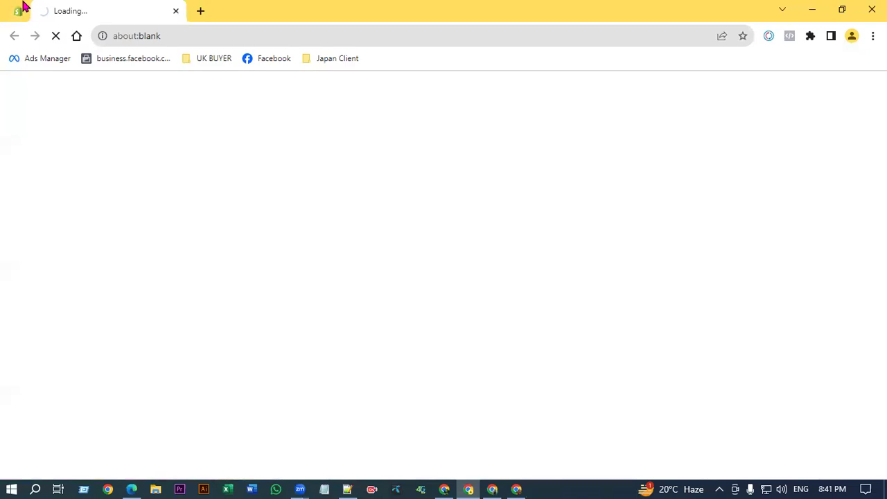
click(31, 6)
click(175, 10)
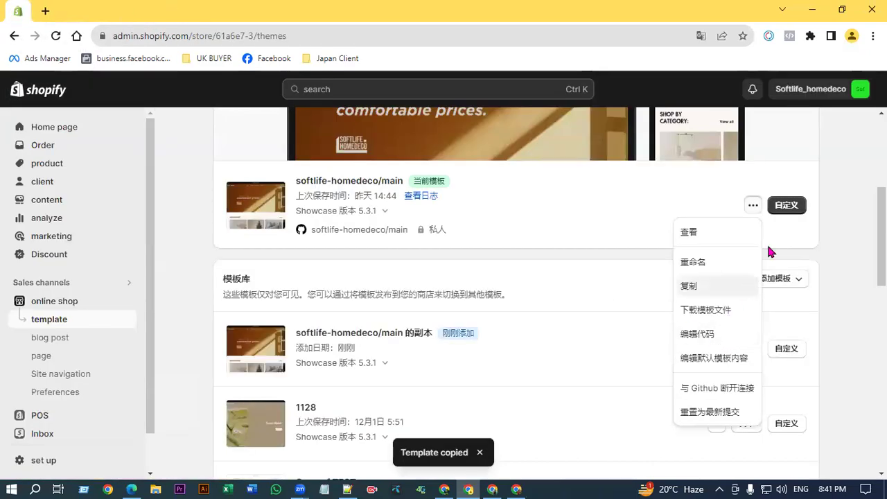
click(714, 310)
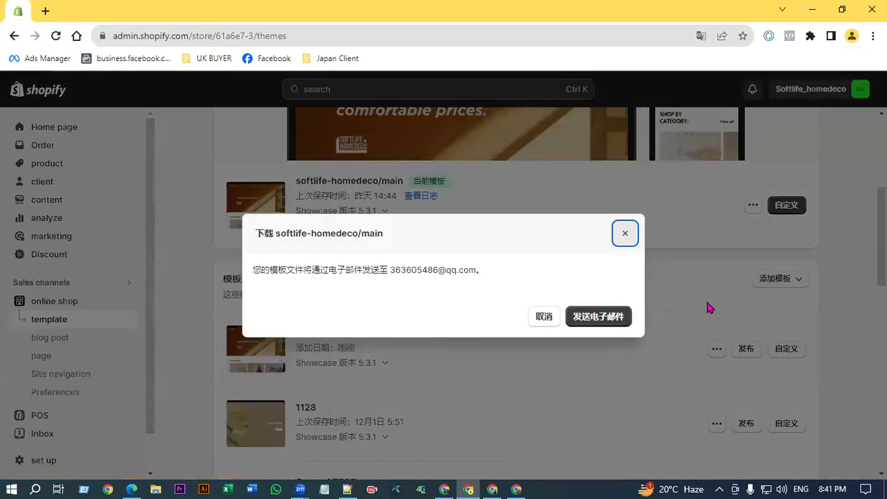
click(628, 236)
Open the code editor for the softlife-homedeco/main template and look at its layout and template files.
click(751, 206)
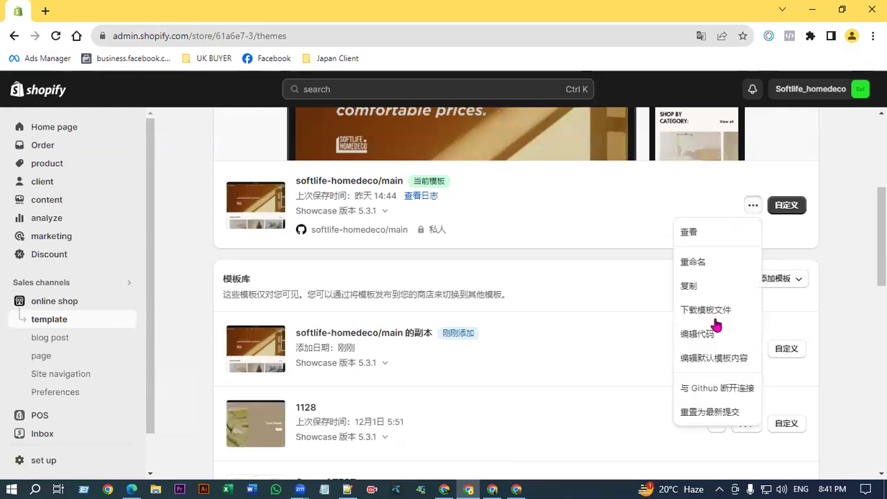
click(698, 336)
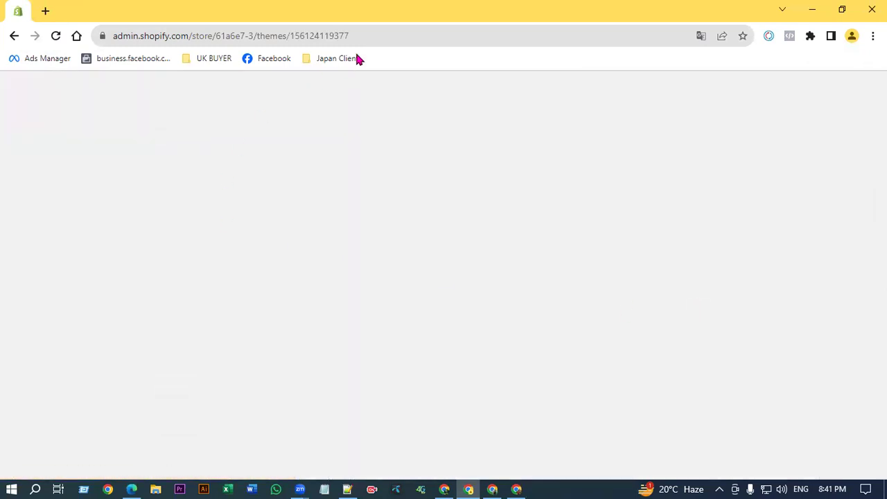
click(386, 36)
click(409, 36)
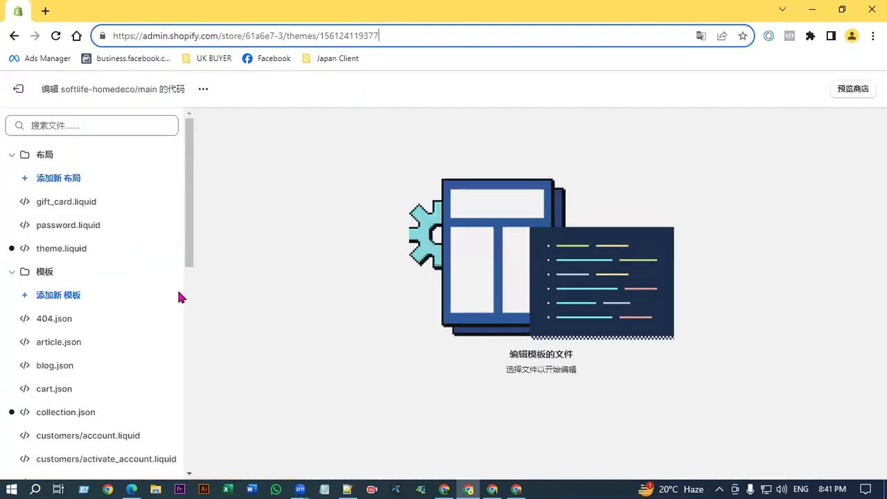
scroll(118, 282, down, 1)
scroll(121, 281, up, 1)
Switch to the browser window with the Meta pages and bring up the softlife_homedeco Business settings.
key(alt+Tab)
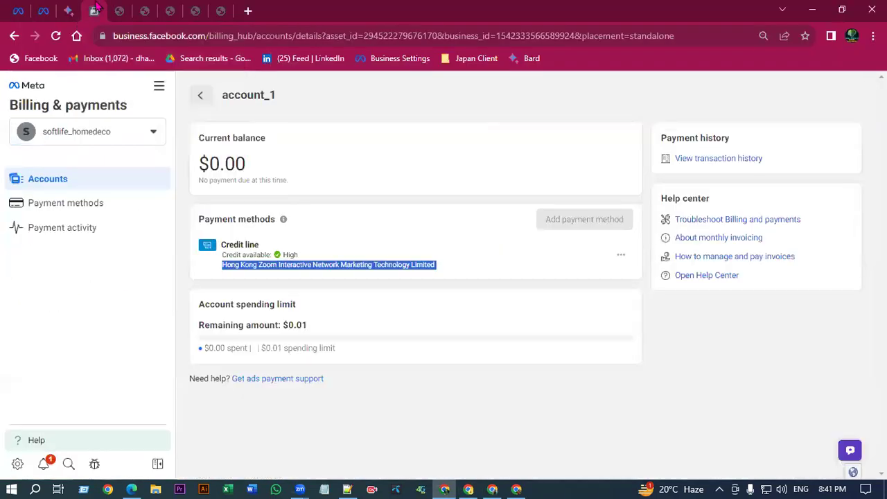
click(41, 9)
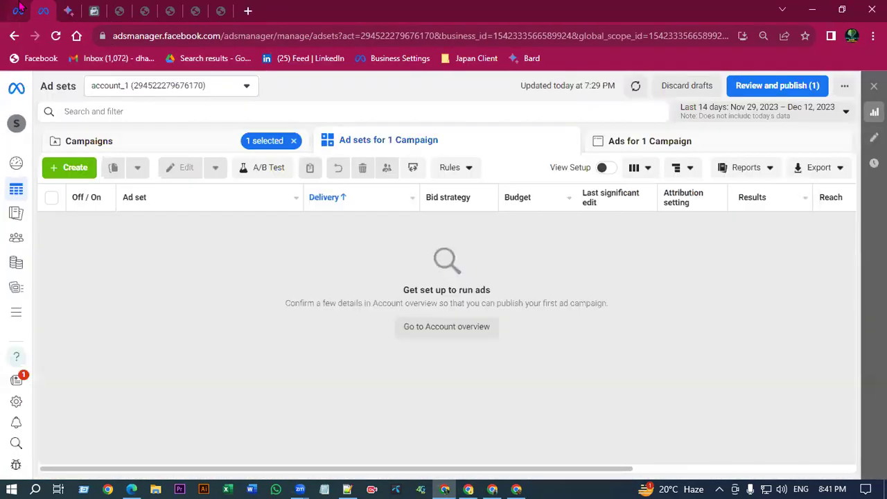
click(19, 10)
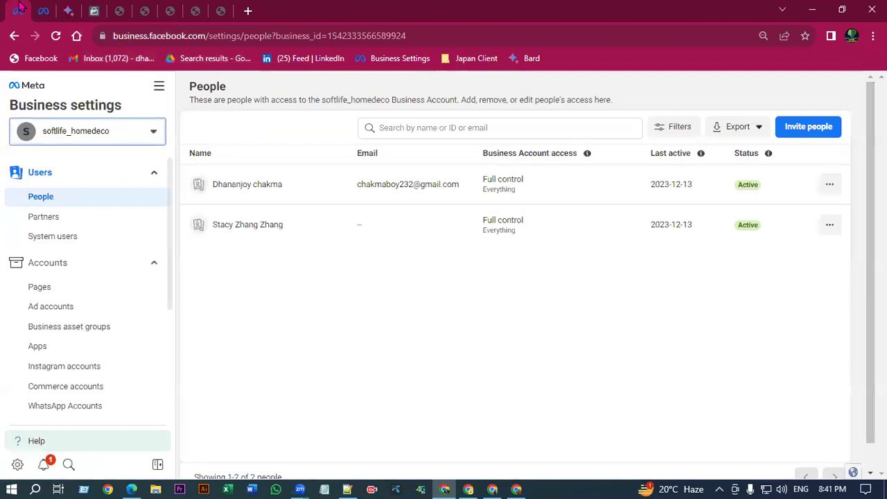
Look through the business tools and Data Sources, and open the Domains page under Brand Safety and Suitability.
click(159, 86)
scroll(165, 326, down, 2)
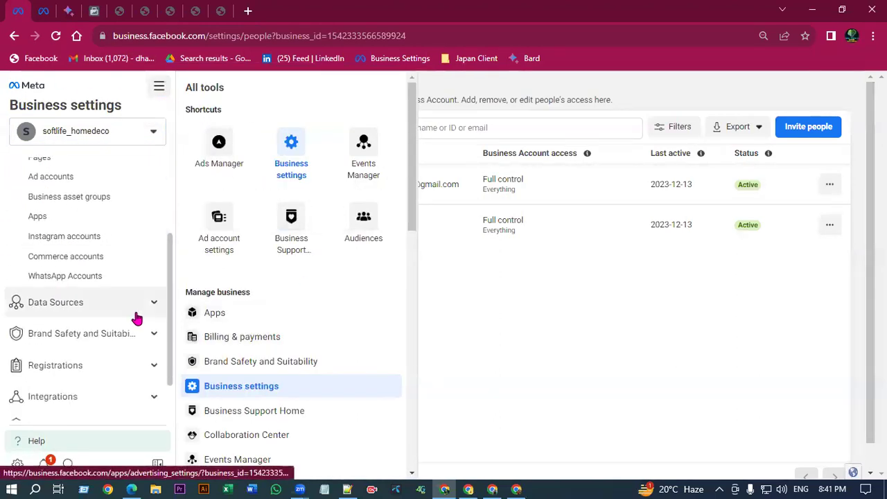
scroll(128, 312, up, 1)
scroll(138, 319, down, 2)
click(67, 245)
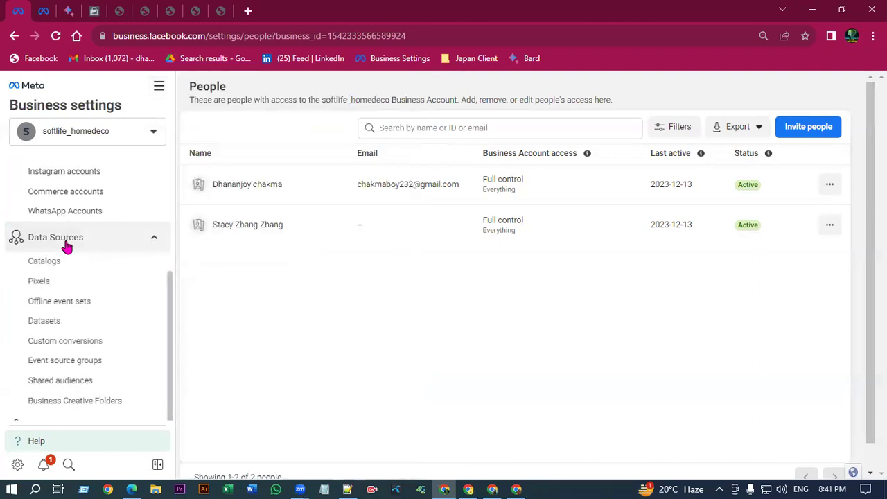
scroll(99, 366, down, 3)
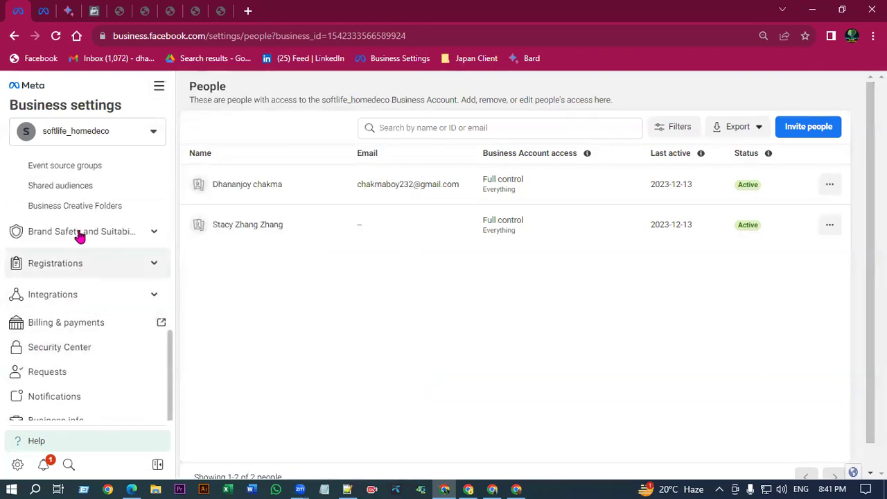
click(80, 233)
click(56, 257)
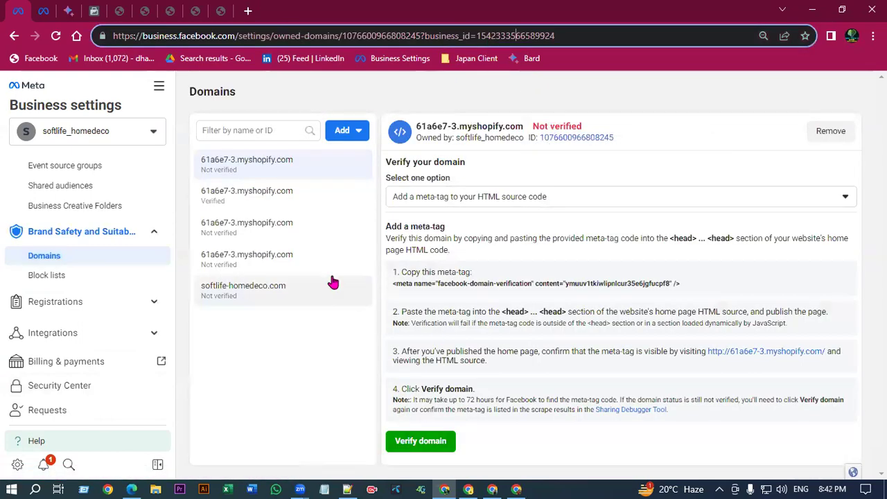
Examine the verification status and meta-tag instructions of the listed 61a6e7-3.myshopify.com and softlife-homedeco.com domains.
click(266, 193)
click(270, 227)
click(258, 284)
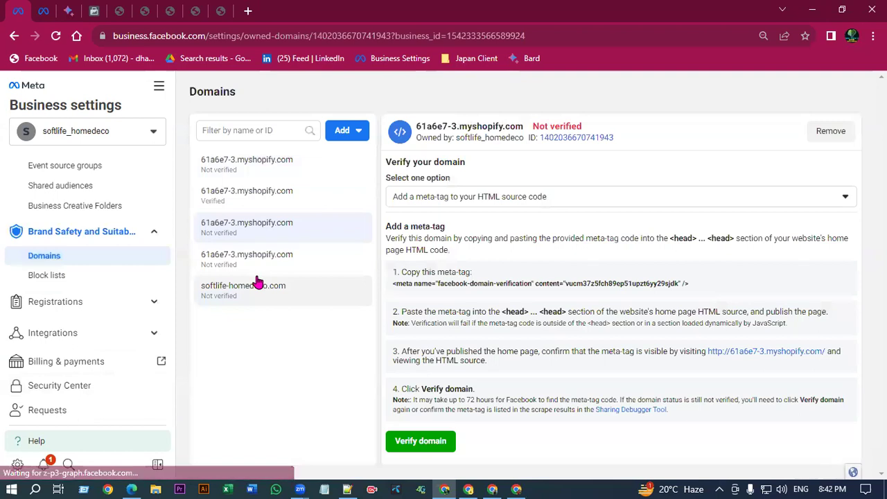
click(263, 223)
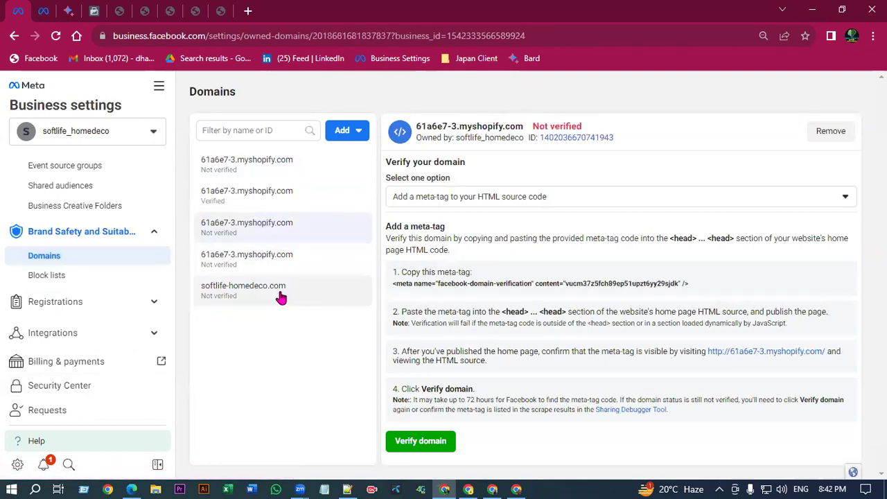
click(265, 284)
click(277, 225)
click(263, 262)
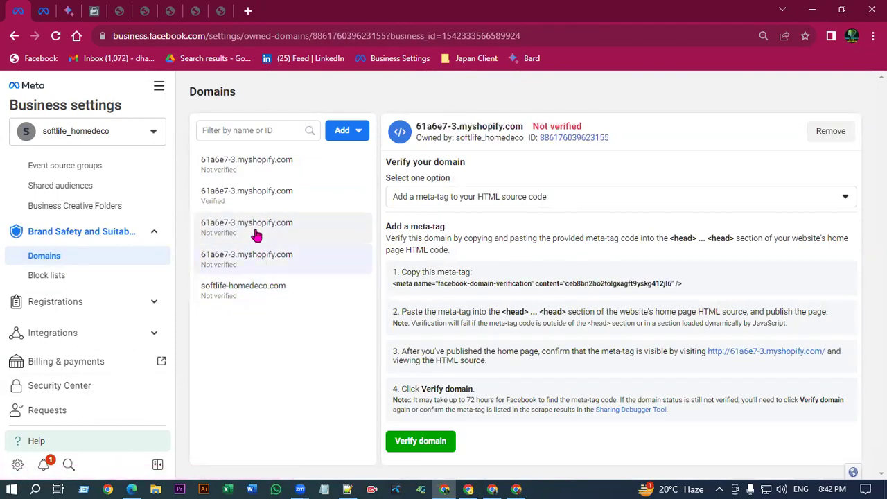
click(254, 233)
click(266, 292)
click(263, 194)
click(264, 166)
click(274, 251)
click(270, 228)
click(284, 258)
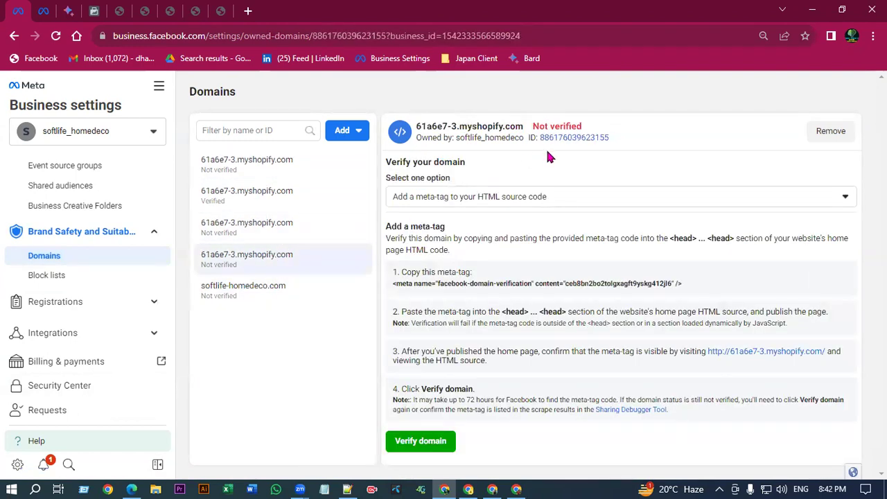
click(303, 286)
click(266, 202)
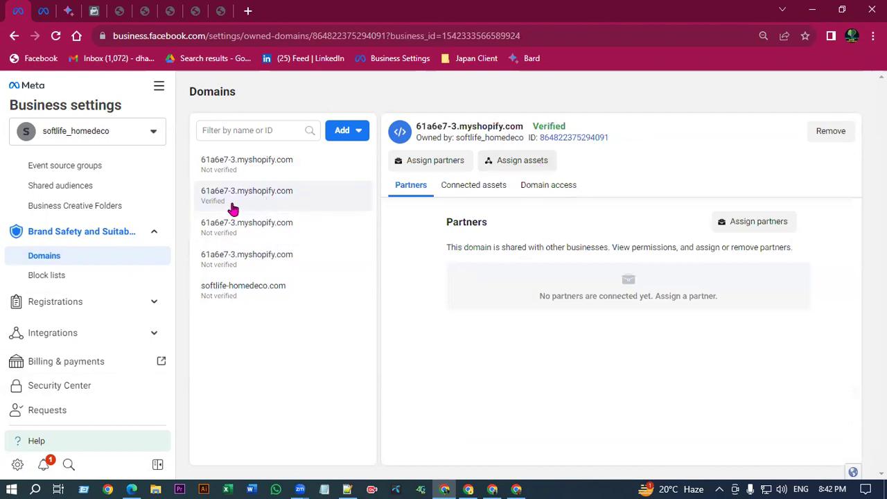
Open Events Manager from the business tools in a new browser tab and switch to it.
click(159, 86)
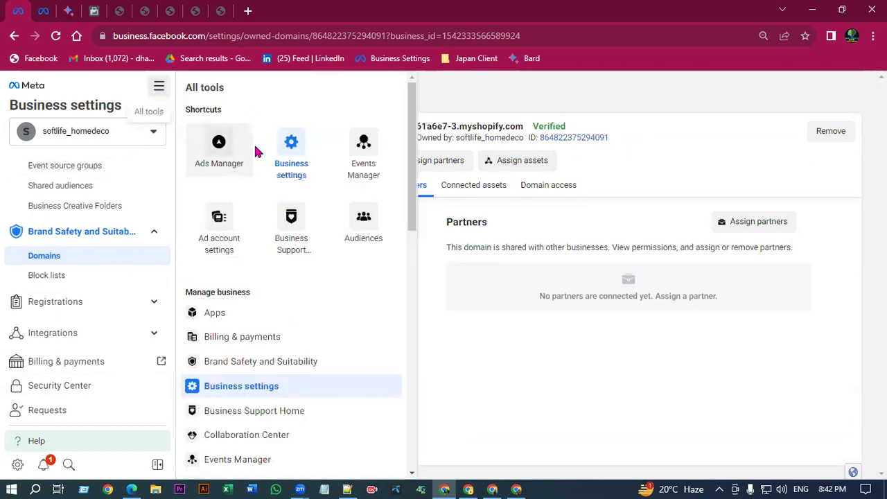
right_click(347, 164)
click(425, 170)
click(303, 11)
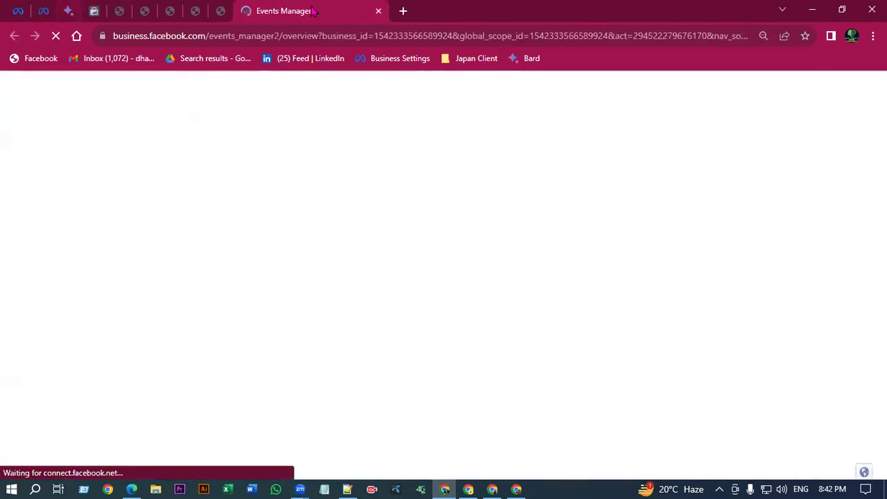
Pin the Events Manager tab and place it directly after the Ads Manager tab.
right_click(313, 11)
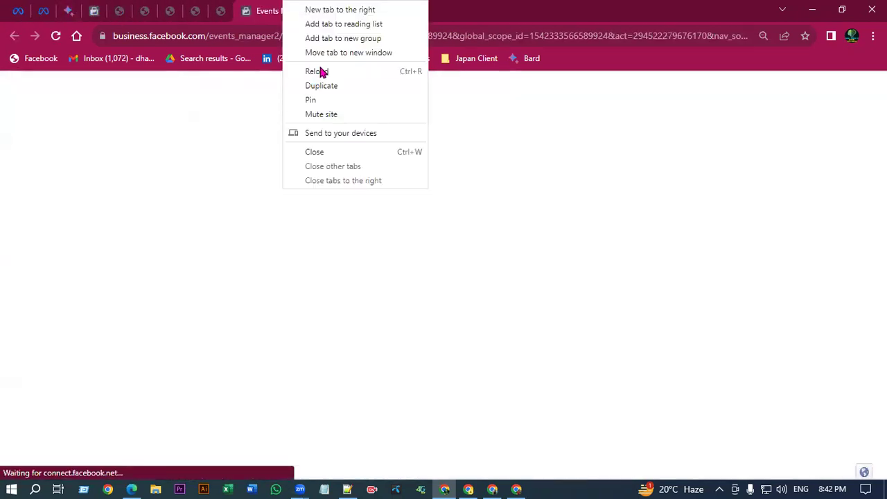
click(321, 99)
drag(263, 11, 68, 11)
Unpin the Billing & payments tab and close it.
click(120, 9)
right_click(121, 8)
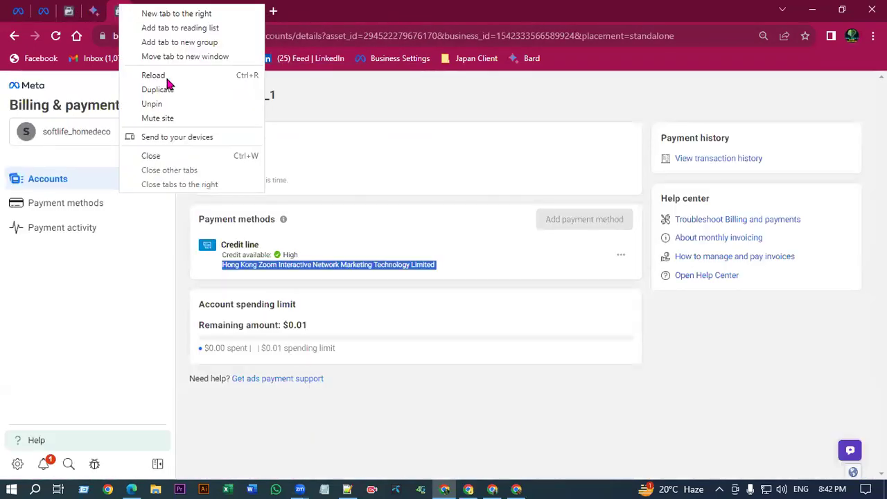
click(152, 104)
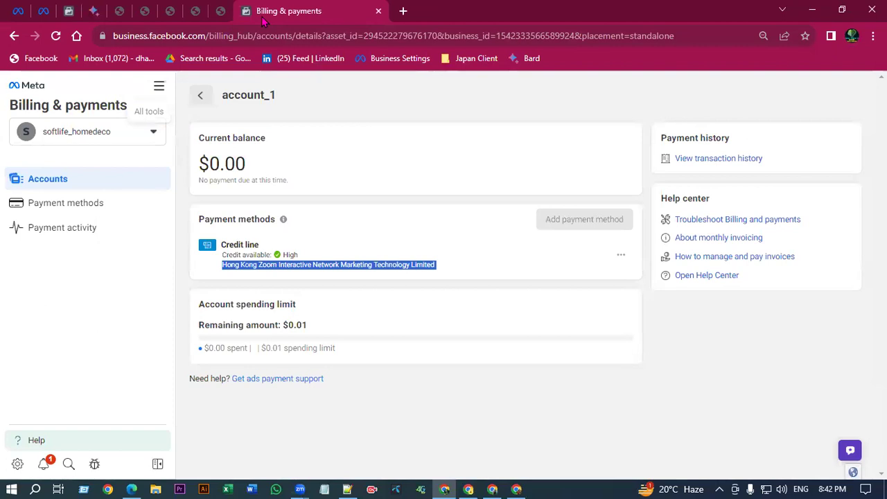
click(379, 11)
Return to Events Manager and view the Data sources for account_1.
click(68, 11)
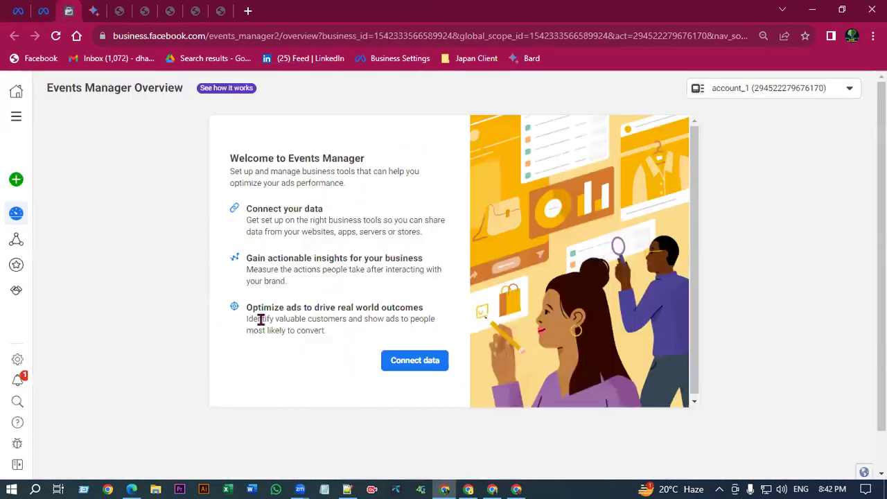
click(53, 243)
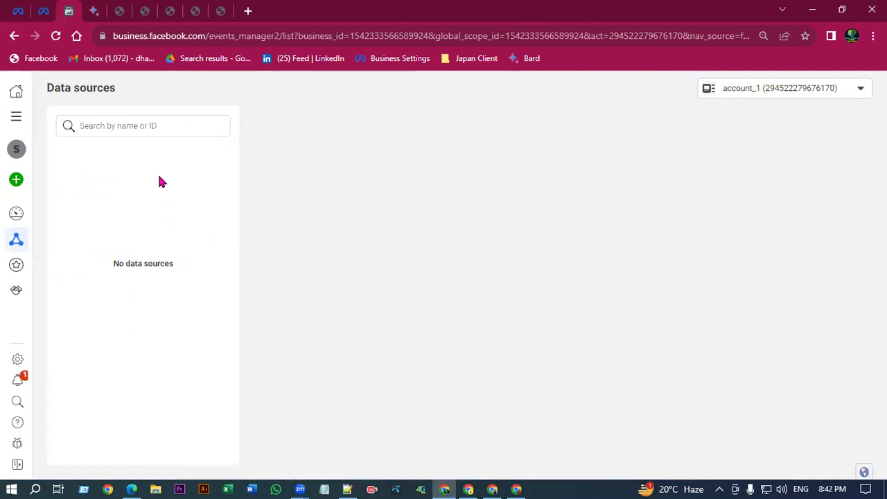
Connect a new Web data source and create its dataset with the name "Base code Data Set".
mouse_move(22, 243)
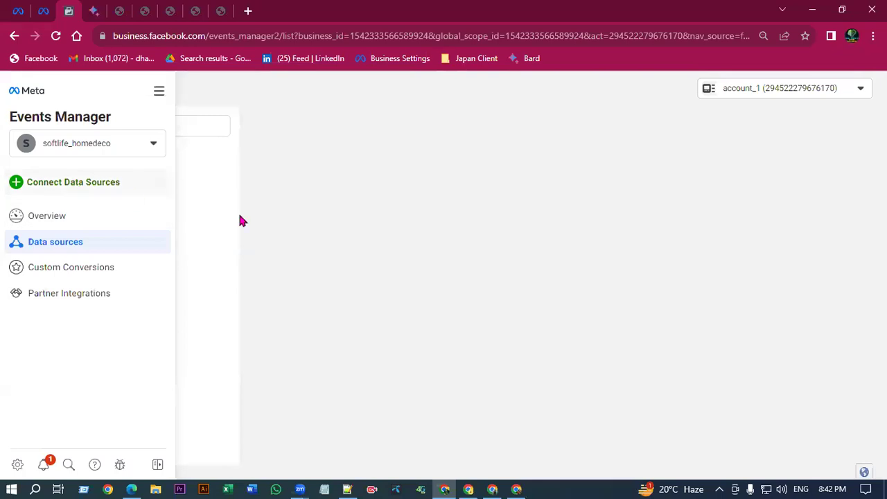
click(67, 183)
click(238, 231)
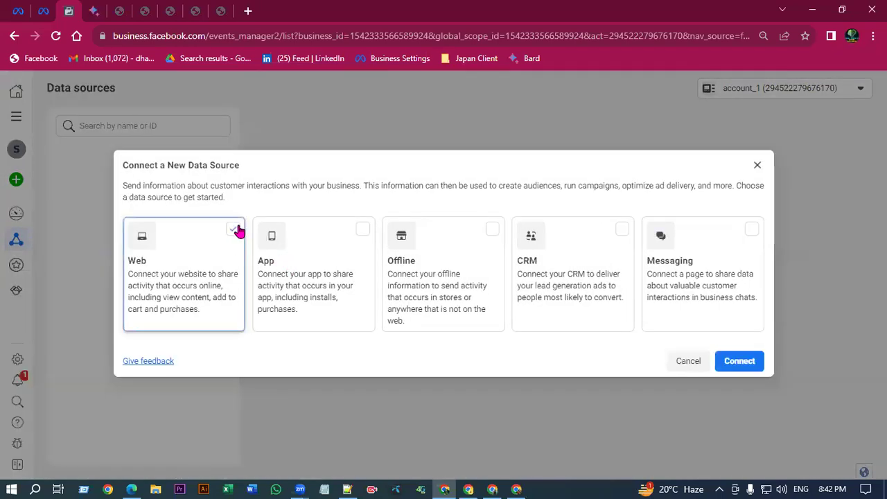
click(742, 362)
click(406, 239)
text(BA)
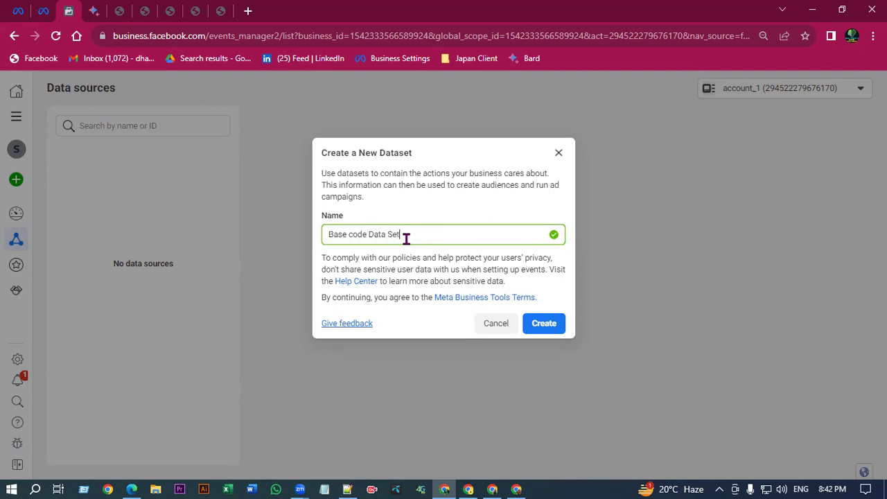
click(536, 323)
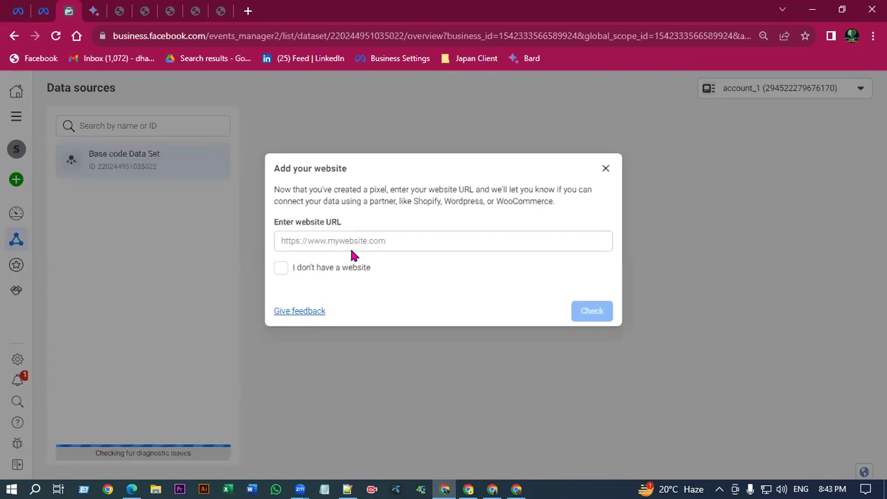
Switch to the browser window with the Shopify theme code and open a new tab for the store website.
click(359, 239)
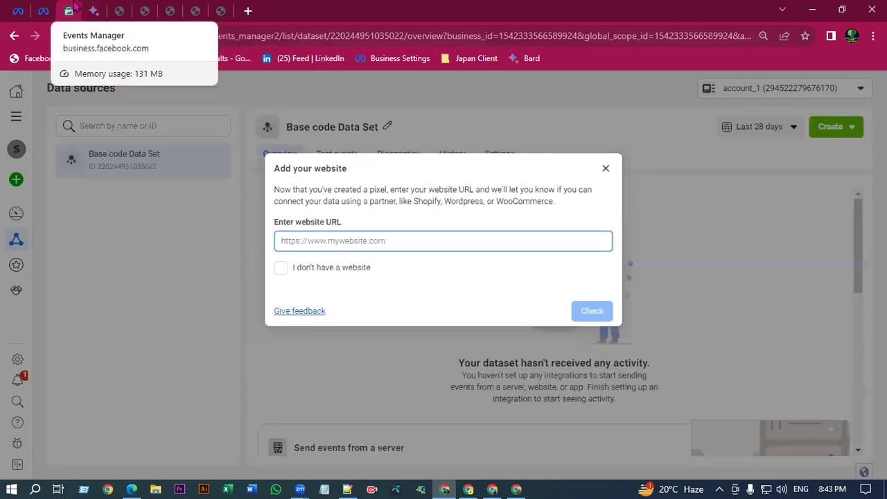
click(43, 11)
click(68, 11)
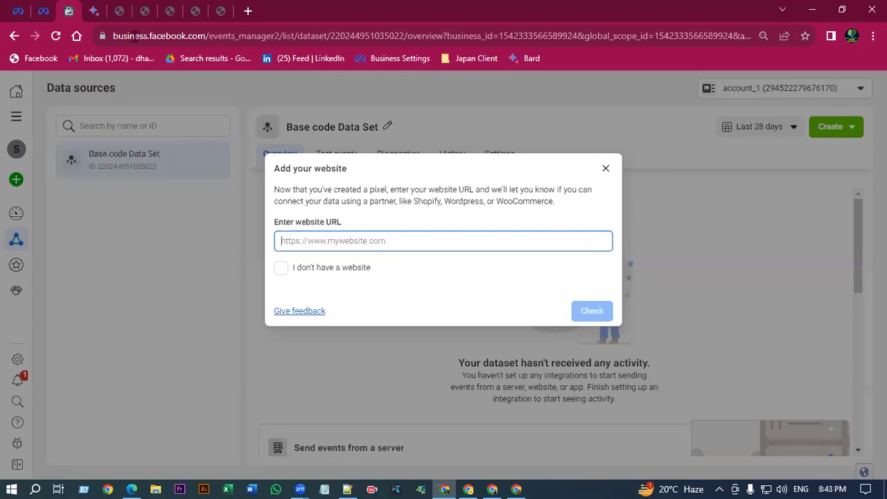
key(alt+Tab)
click(220, 60)
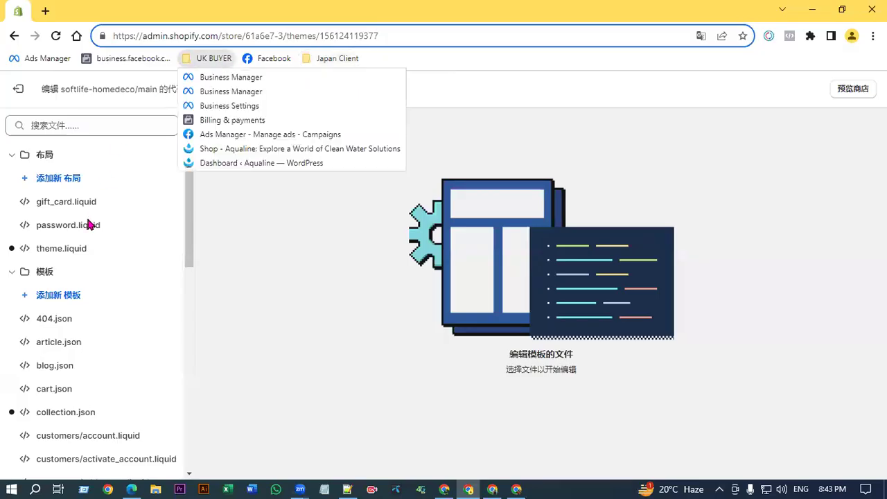
click(212, 200)
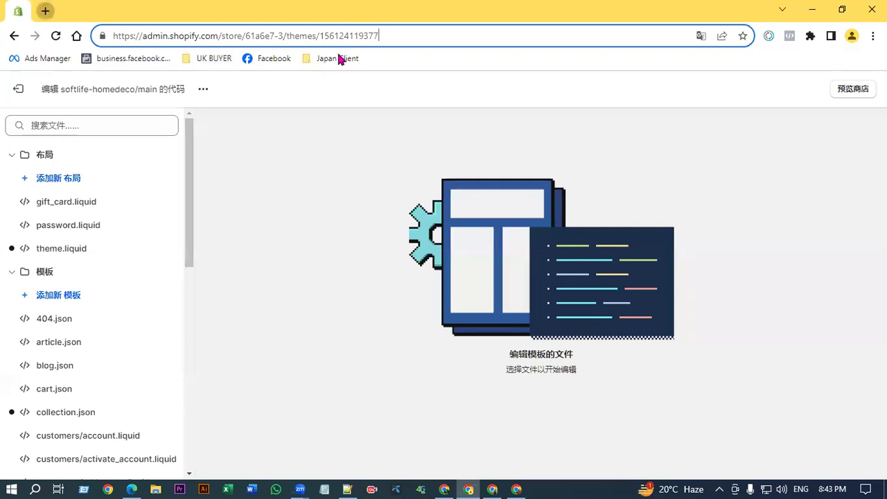
key(ctrl+t)
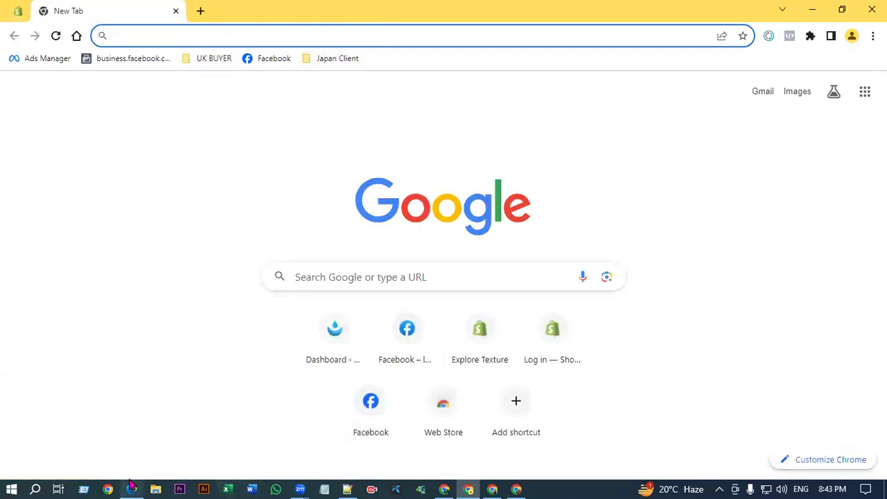
click(131, 488)
drag(321, 268, 445, 270)
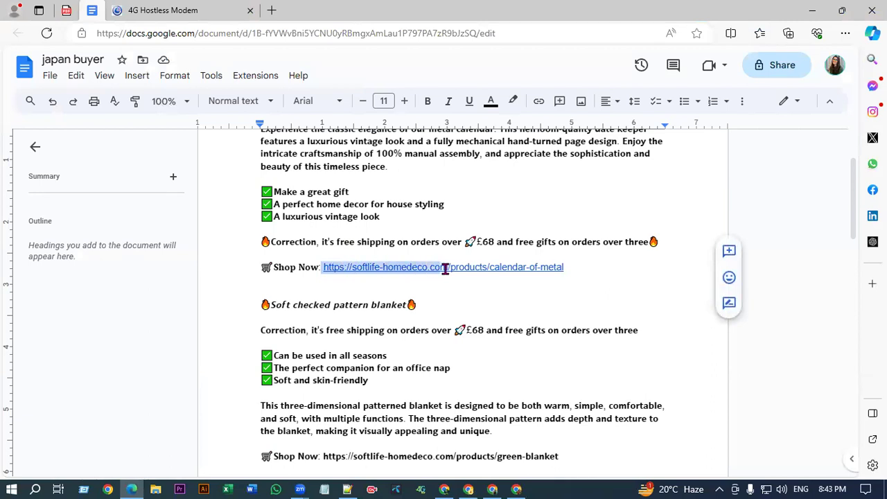
right_click(436, 267)
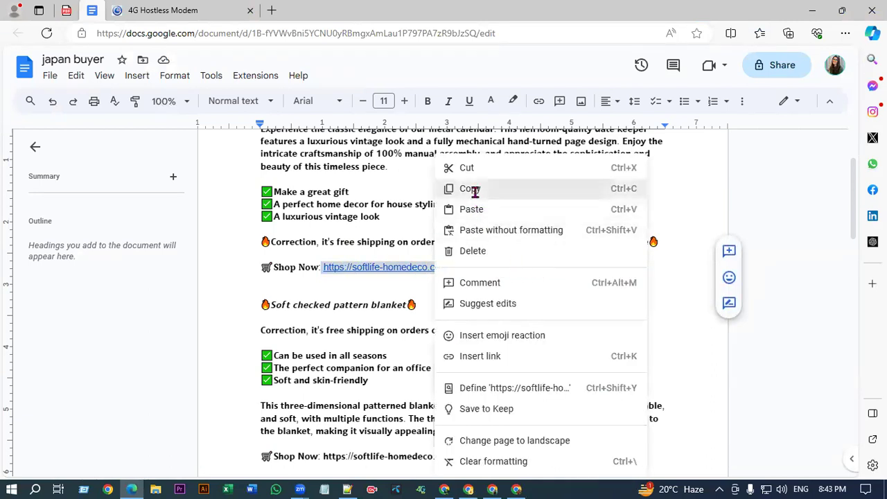
click(469, 190)
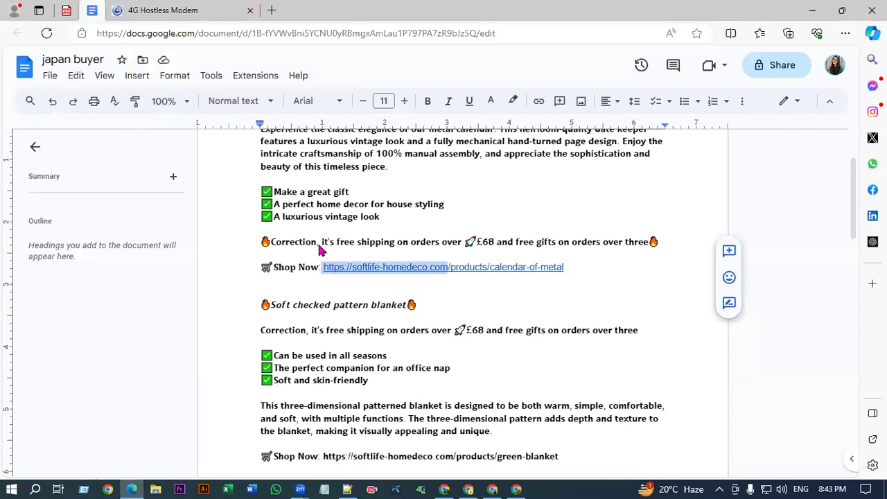
Load softlife-homedeco.com in the new browser tab and select its full address for copying.
key(alt+Tab)
key(ctrl+v)
key(Return)
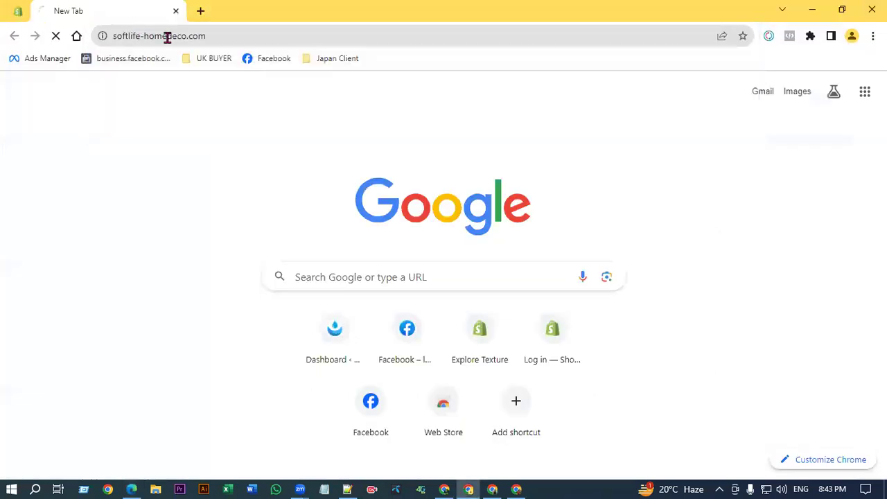
click(284, 36)
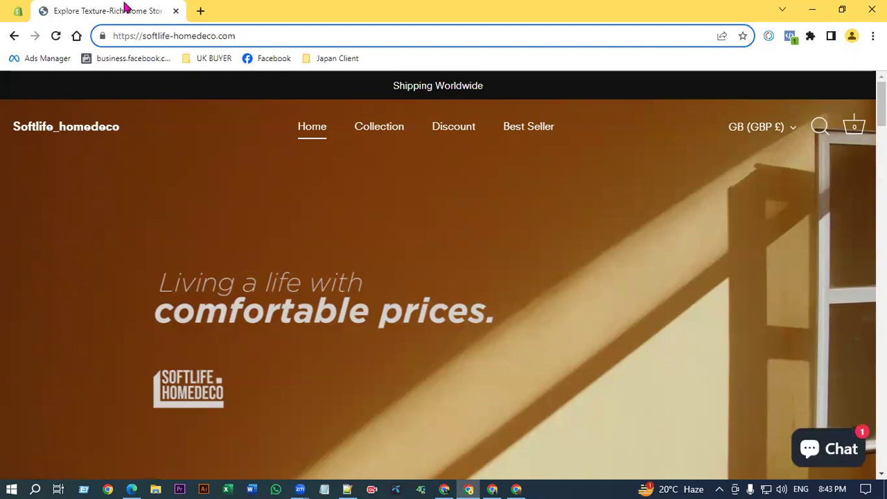
key(alt+Tab)
click(590, 310)
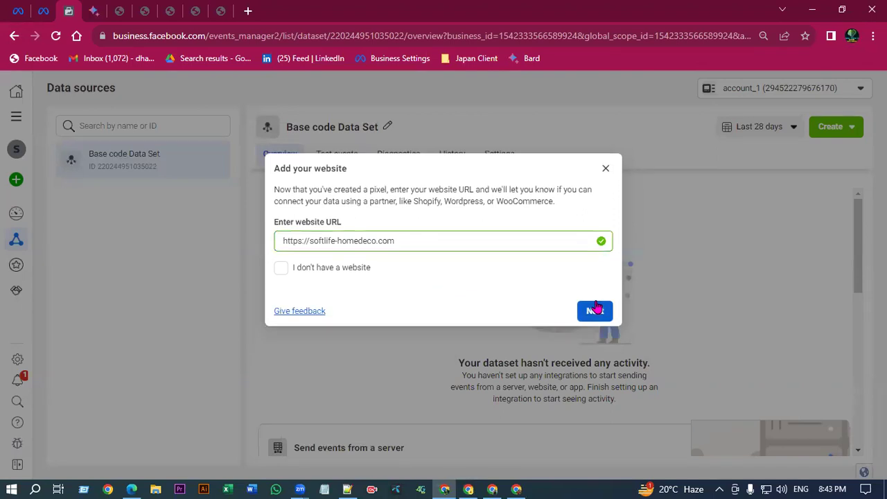
click(590, 311)
Connect the website using Meta Pixel only with manual code installation, and copy the pixel base code.
click(434, 290)
click(592, 337)
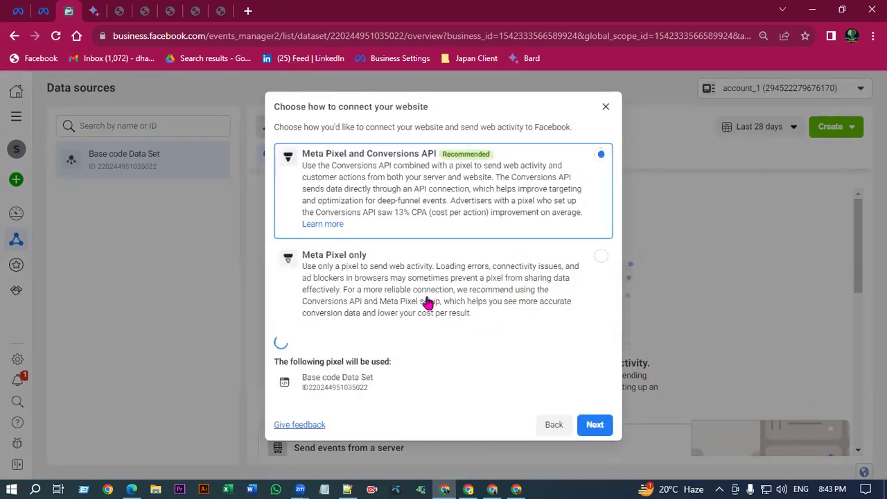
click(444, 273)
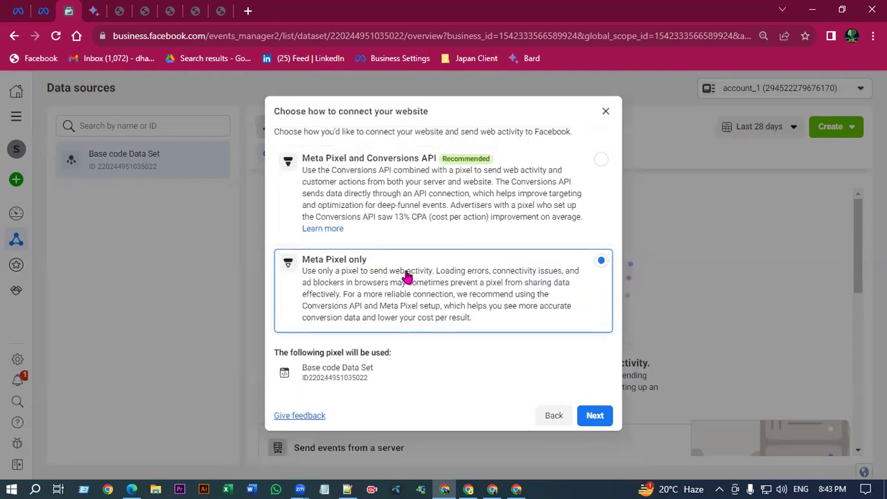
click(593, 417)
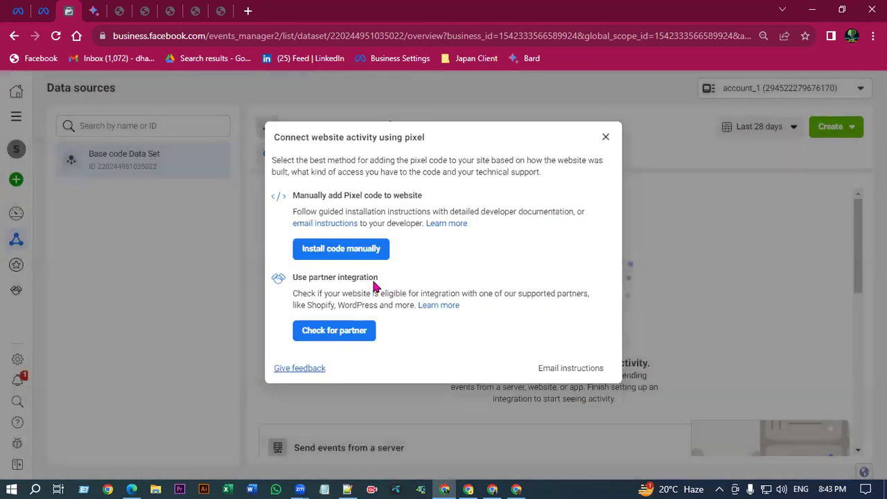
click(352, 249)
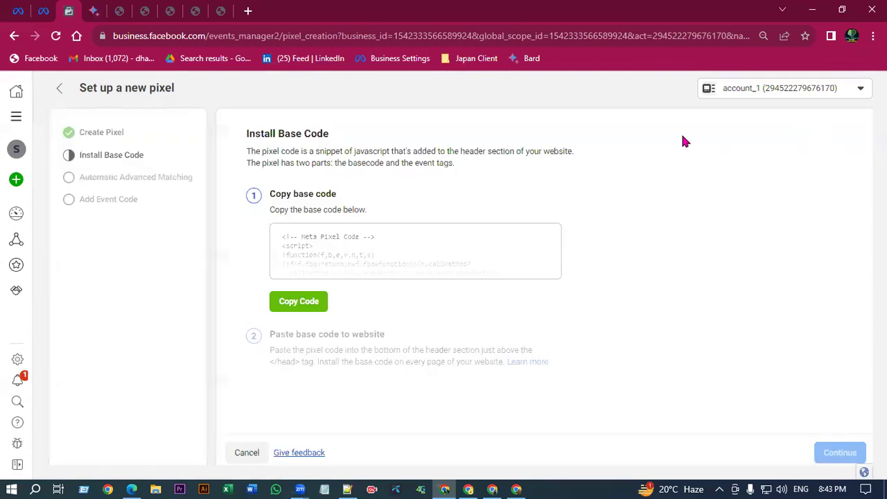
click(307, 308)
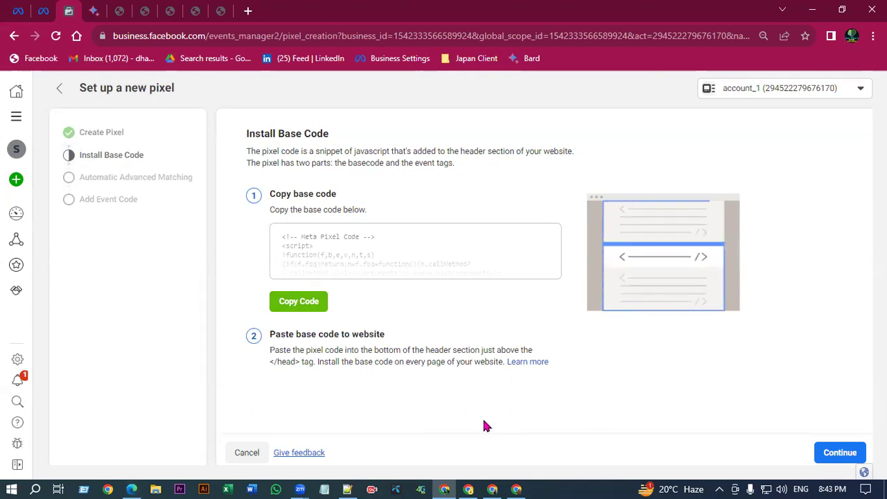
Switch to the Shopify theme code editor and open the layout file theme.liquid.
key(alt+Tab)
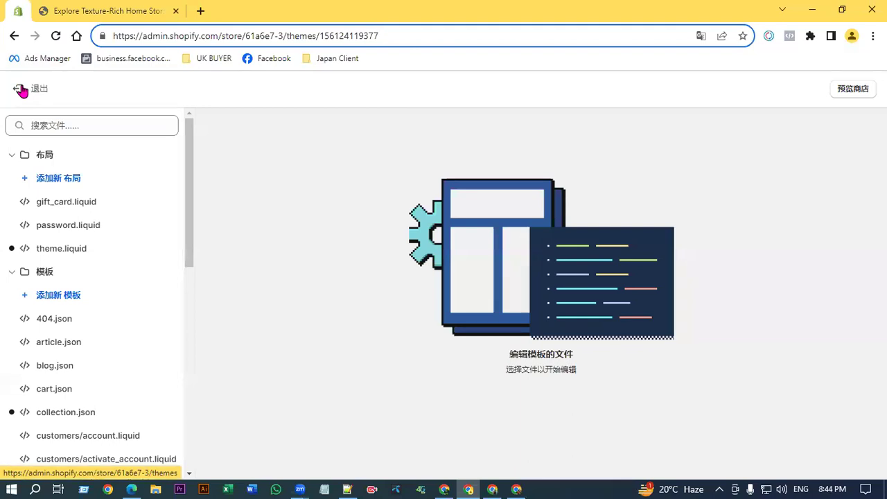
scroll(97, 208, down, 3)
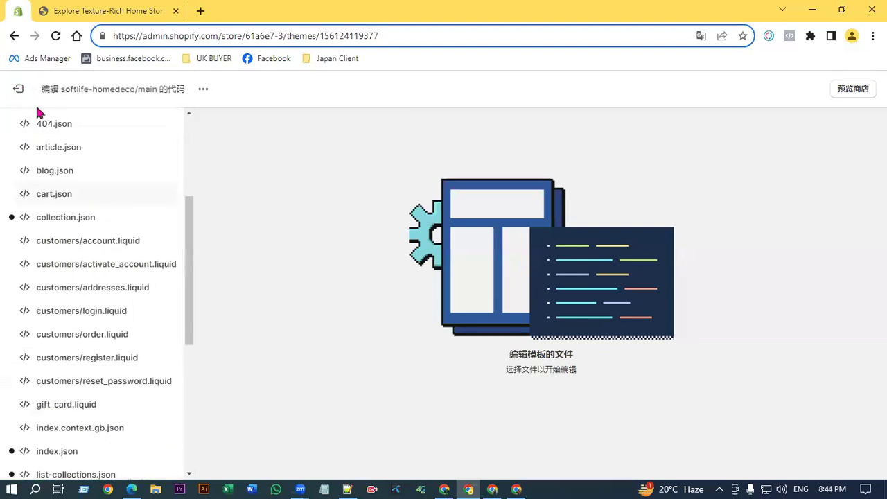
scroll(60, 272, up, 3)
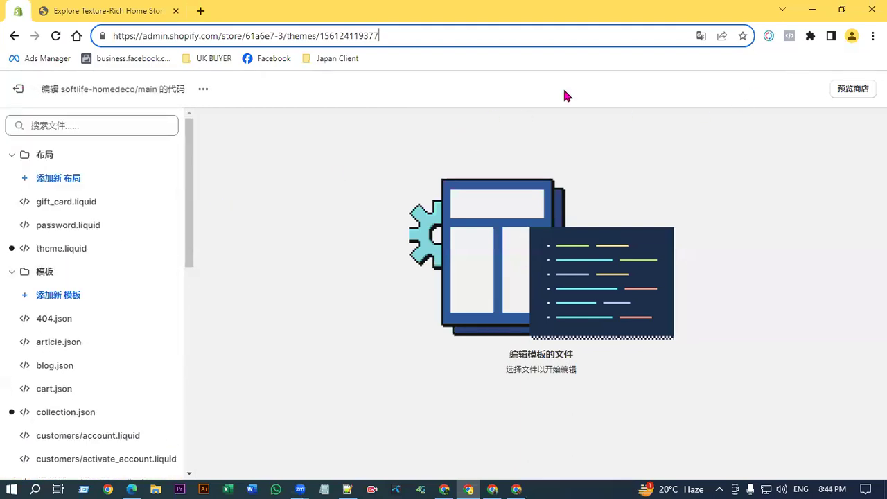
click(703, 36)
click(311, 186)
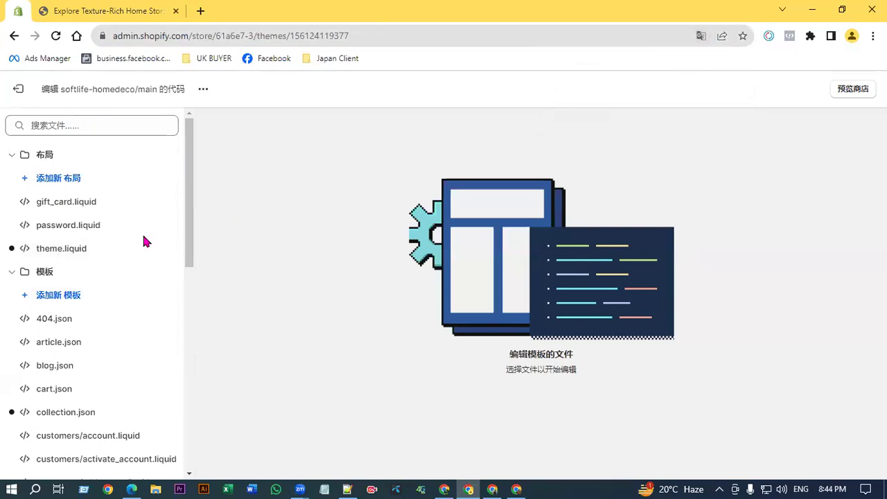
click(68, 251)
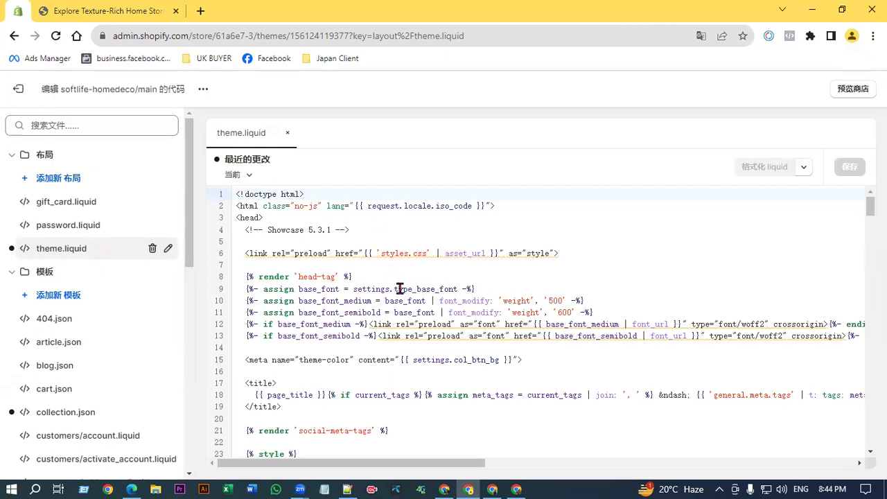
Return to Events Manager and read the Install Base Code description of where the pixel code goes and its parts.
click(445, 489)
drag(246, 151, 573, 151)
click(458, 149)
drag(247, 162, 380, 164)
click(451, 164)
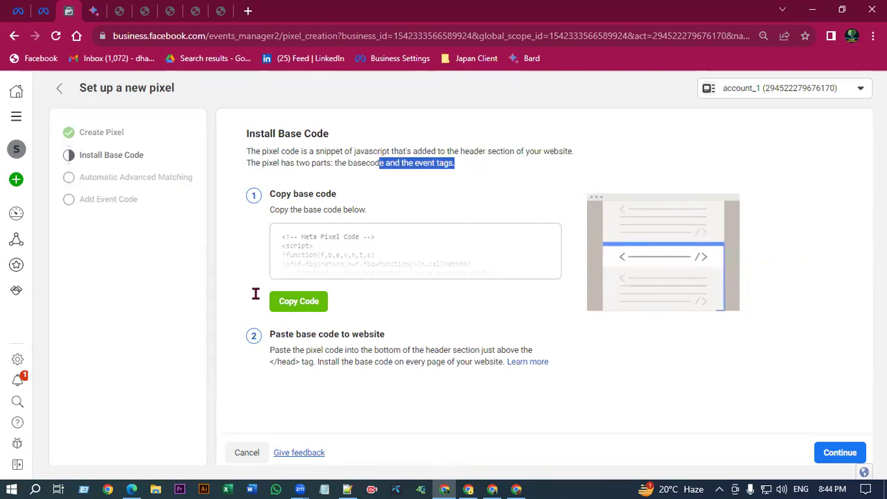
Examine the theme.liquid code in Shopify for the header section, including the content_for_header line.
key(alt+Tab)
scroll(416, 238, down, 2)
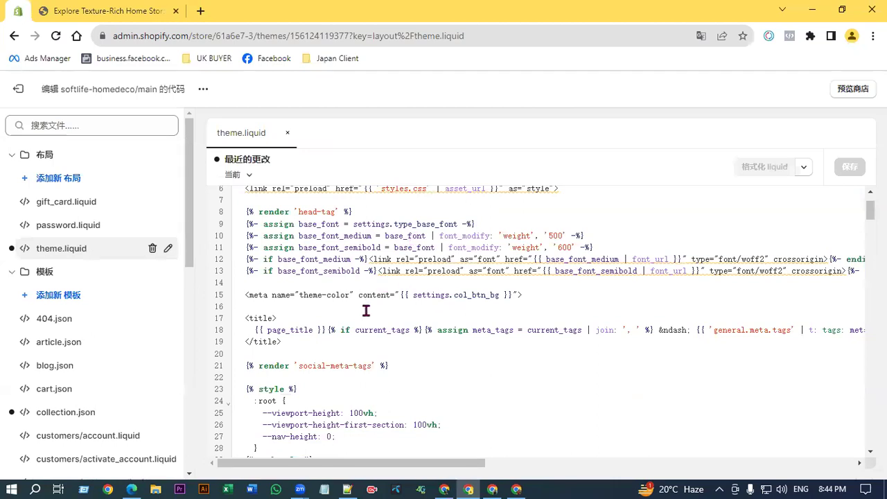
scroll(364, 313, up, 2)
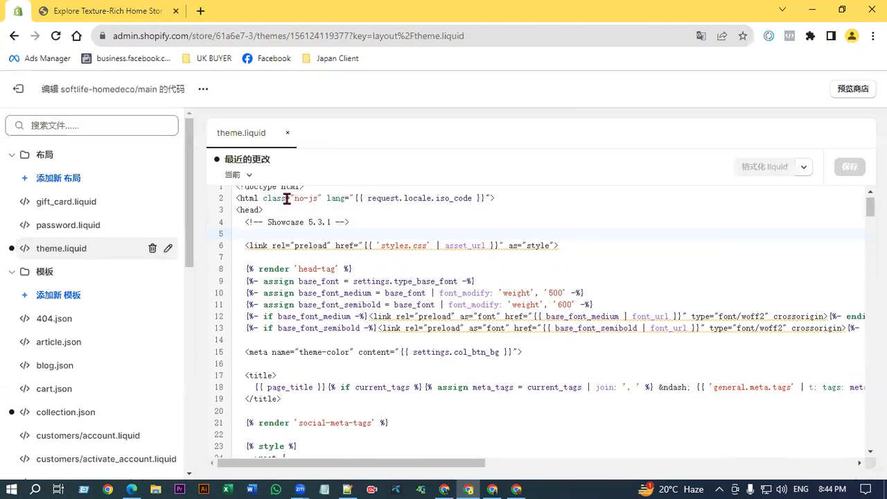
scroll(285, 200, up, 1)
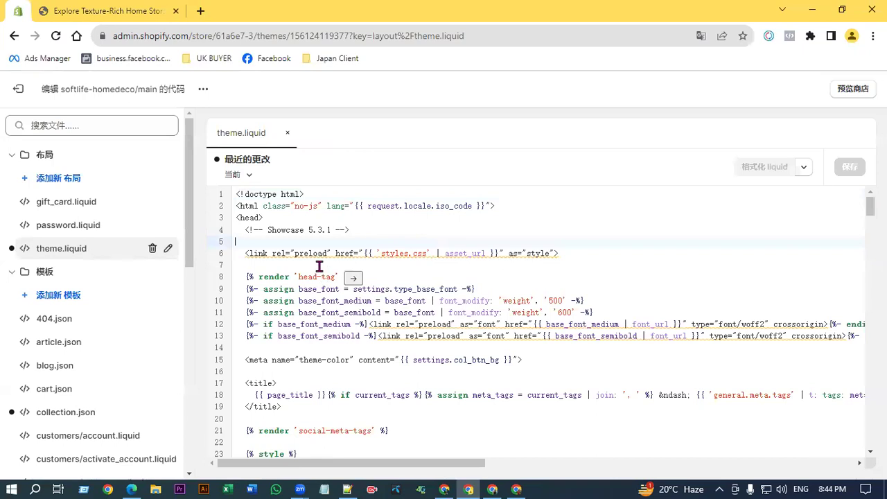
scroll(319, 267, down, 2)
scroll(301, 310, down, 2)
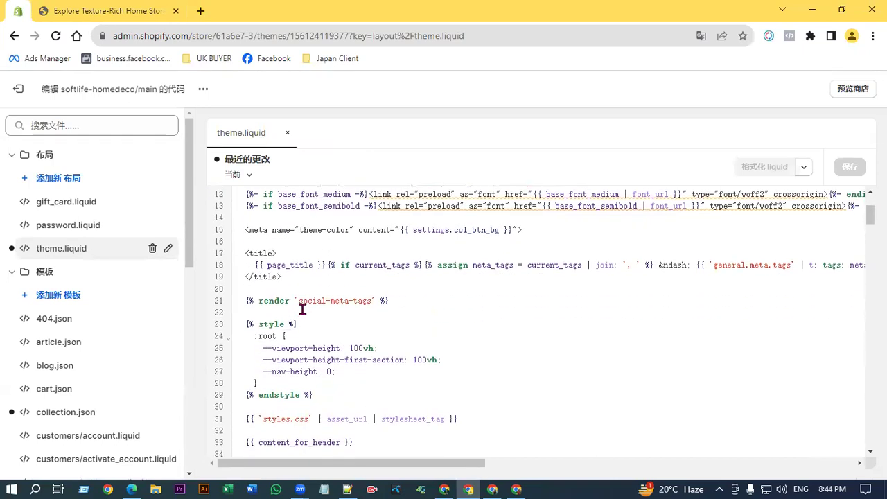
scroll(447, 284, down, 4)
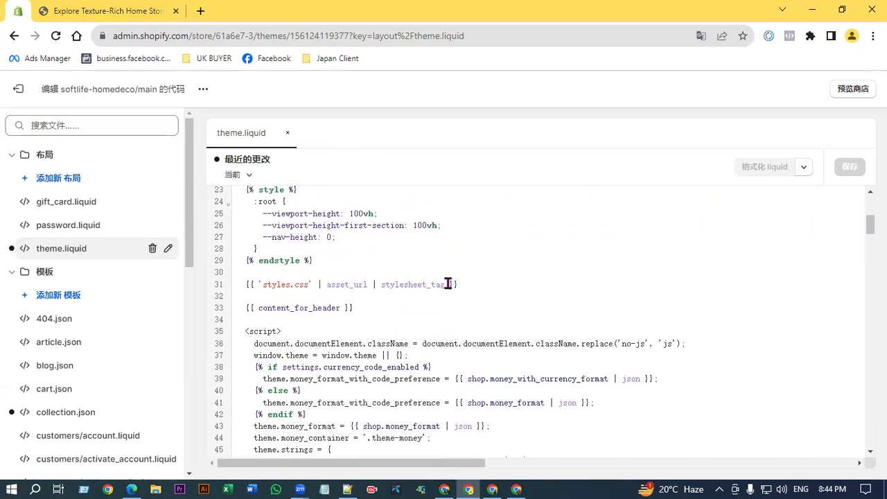
scroll(436, 282, down, 4)
scroll(279, 288, up, 2)
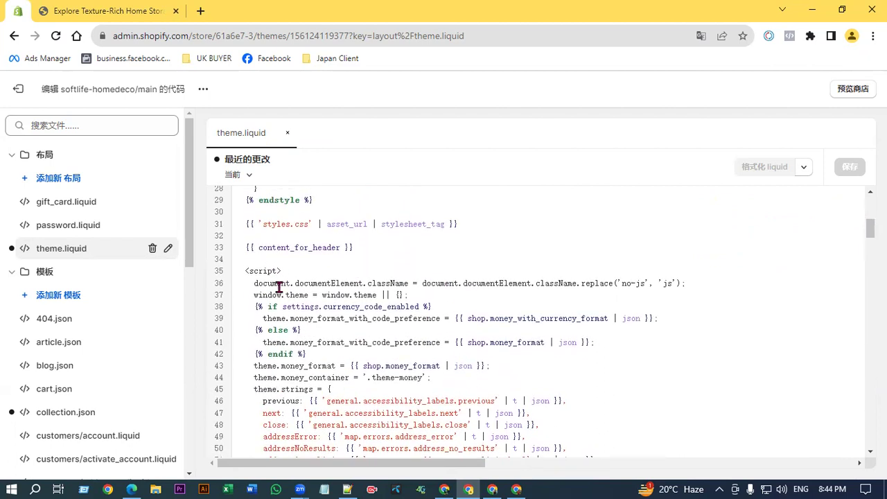
scroll(319, 280, up, 2)
drag(357, 312, 228, 293)
click(311, 313)
drag(310, 313, 331, 313)
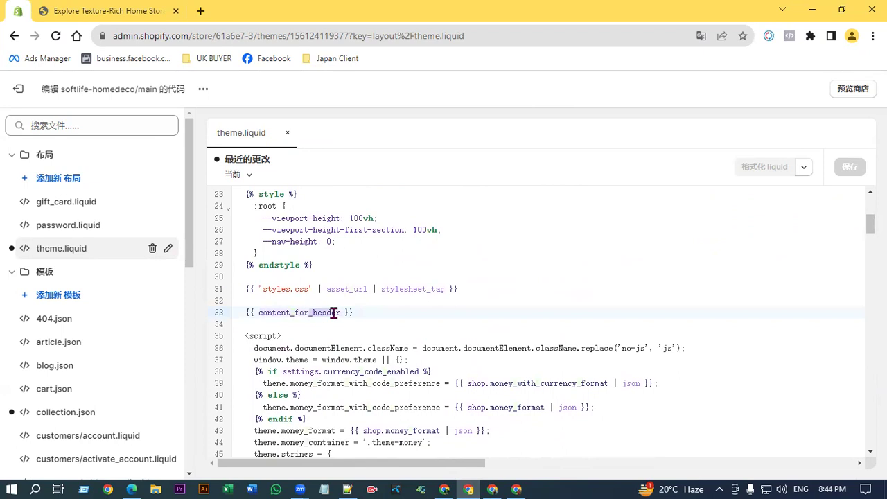
Place the cursor at the end of the render 'head-tag' line near the start of theme.liquid.
scroll(370, 309, up, 4)
scroll(326, 347, up, 4)
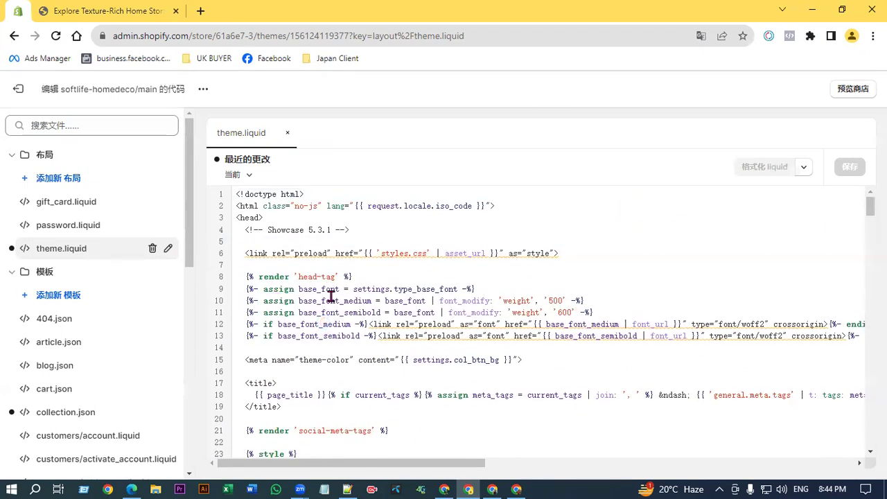
drag(298, 278, 336, 277)
click(441, 279)
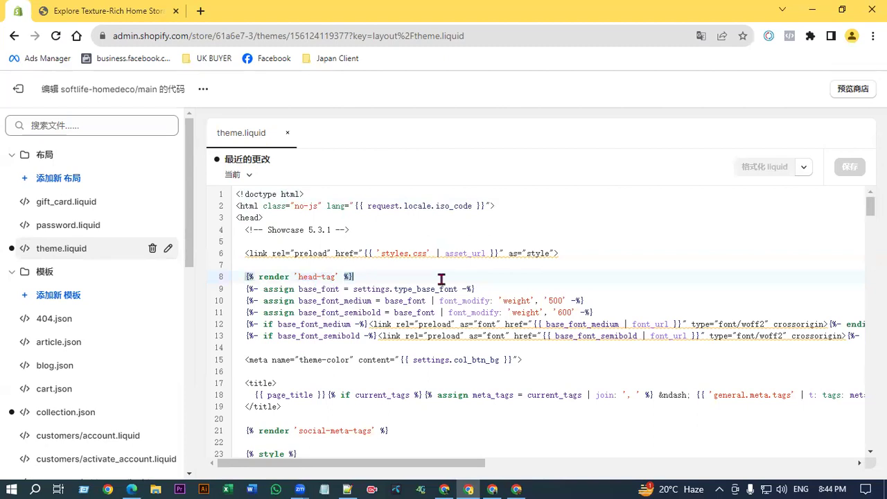
Paste the copied Meta Pixel base code on new lines below the opening head tag in theme.liquid and save the file.
click(293, 217)
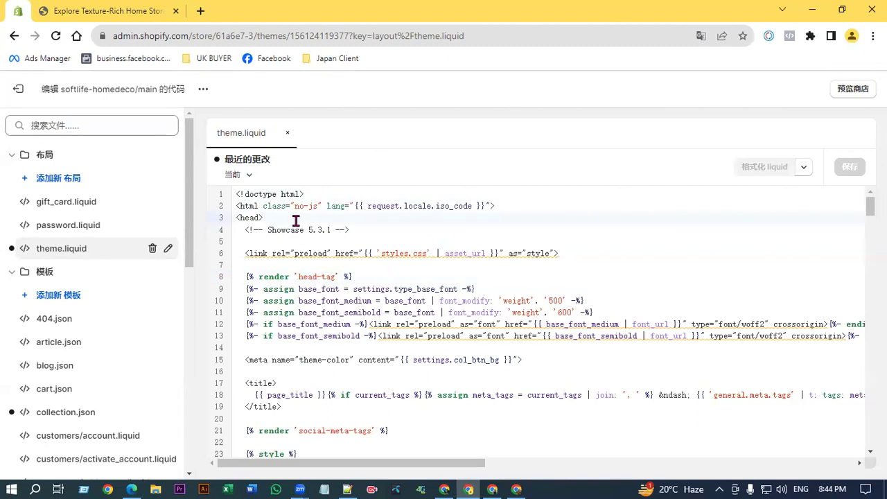
key(Return)
key(Return)
key(Return)
key(Return)
key(Return)
key(Return)
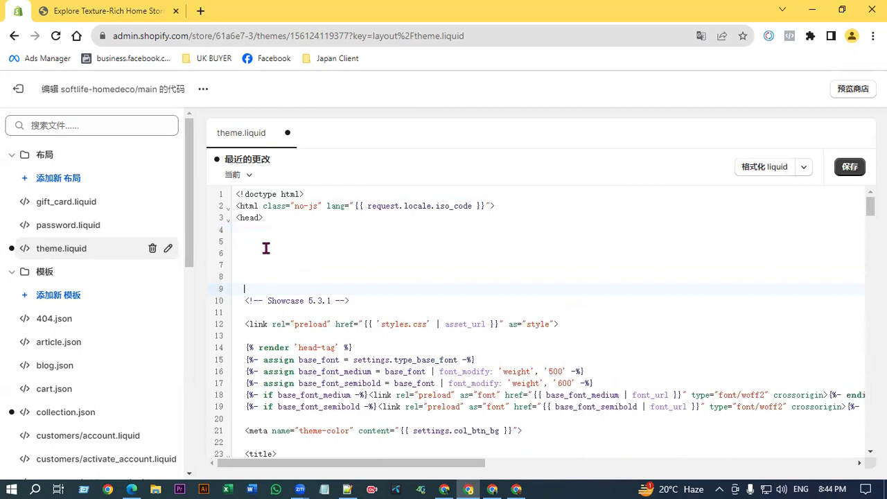
click(260, 241)
key(ctrl+v)
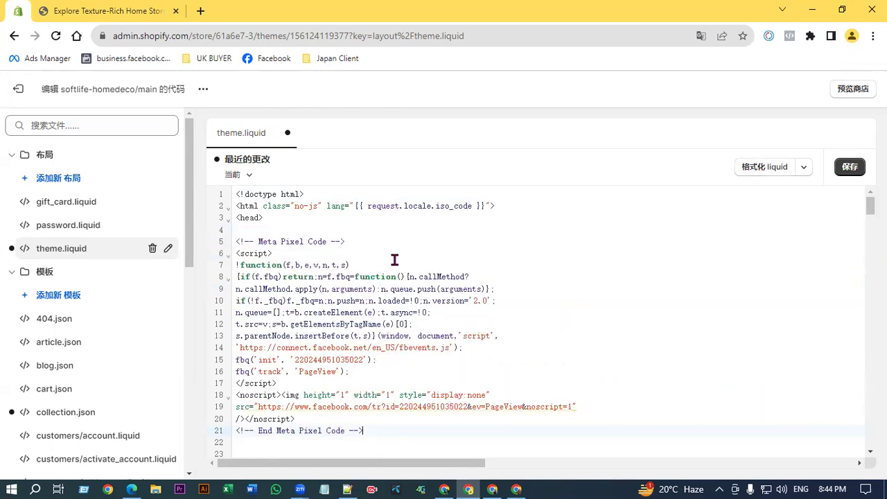
click(850, 169)
scroll(346, 248, down, 3)
scroll(346, 264, up, 3)
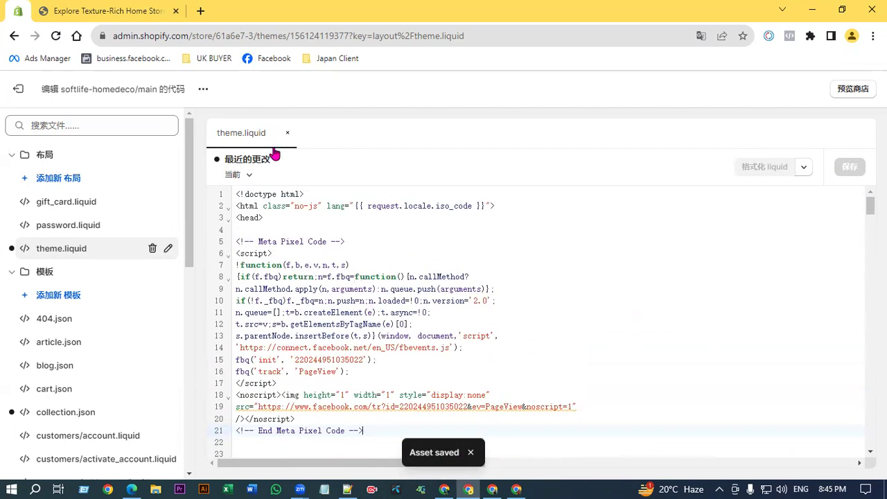
Switch to the open Softlife_homedeco storefront and copy its web address.
click(104, 10)
click(17, 11)
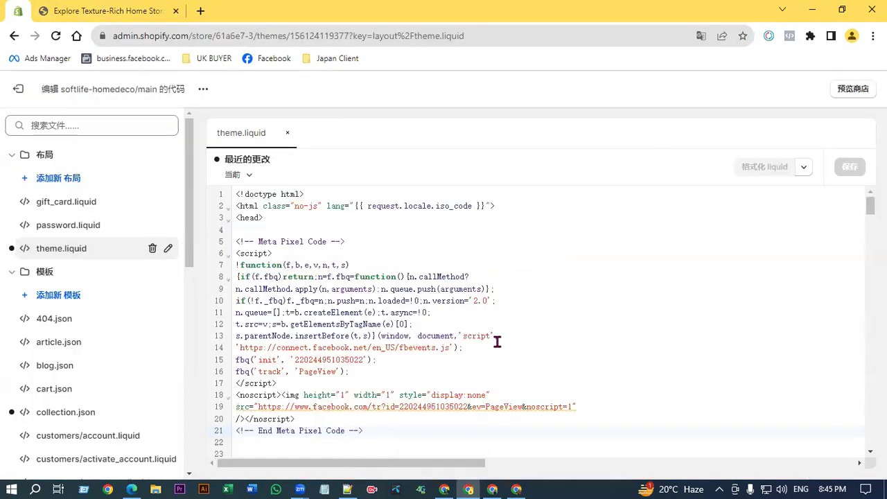
click(111, 10)
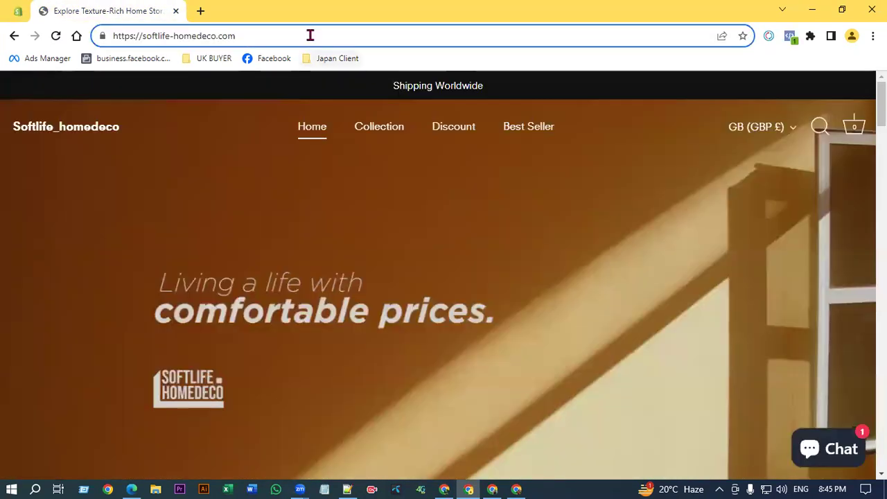
click(131, 38)
right_click(158, 33)
click(192, 112)
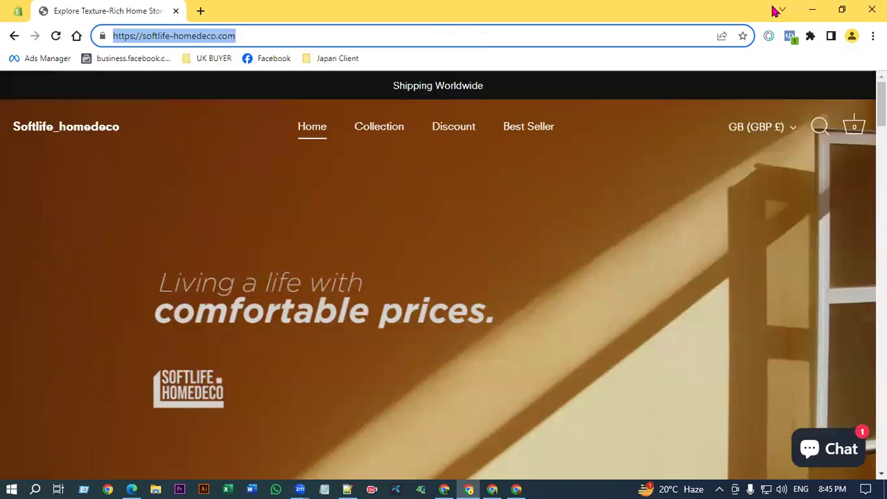
Return to Events Manager, continue past Install Base Code, and enable Automatic Advanced Matching with every customer information field on.
click(812, 10)
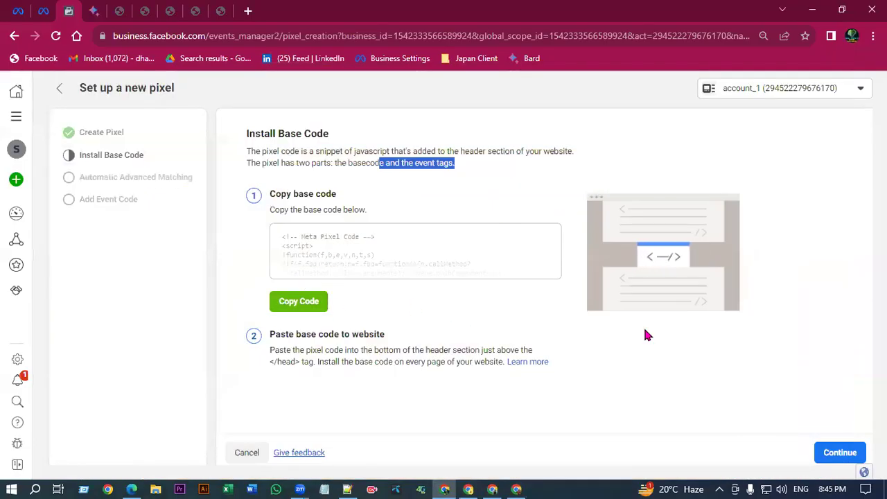
click(840, 453)
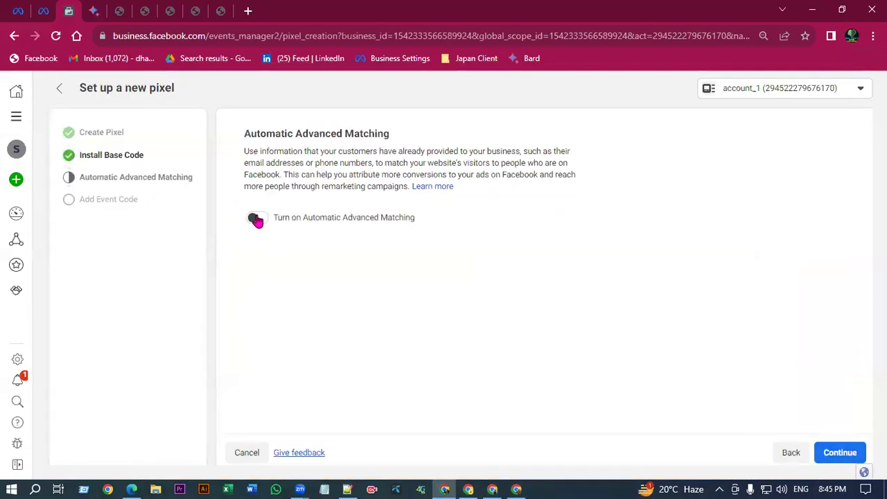
click(255, 218)
click(286, 290)
click(278, 312)
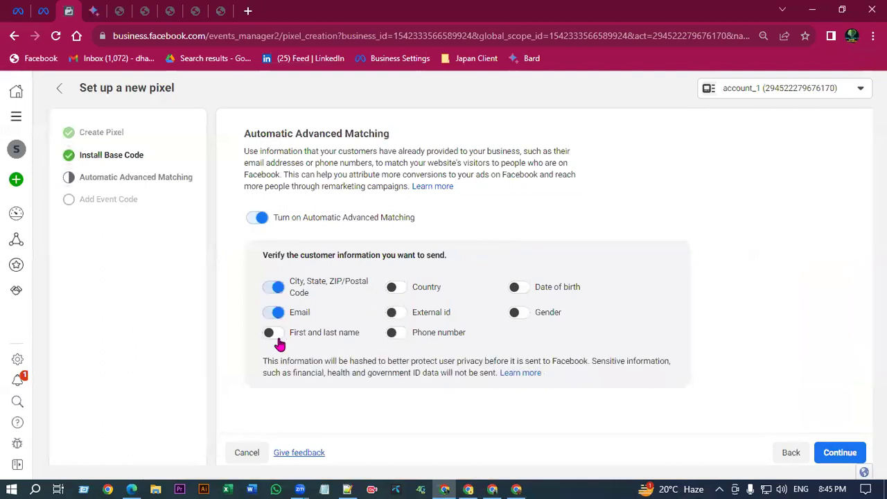
click(398, 314)
click(396, 334)
click(394, 285)
click(272, 333)
click(518, 288)
click(514, 313)
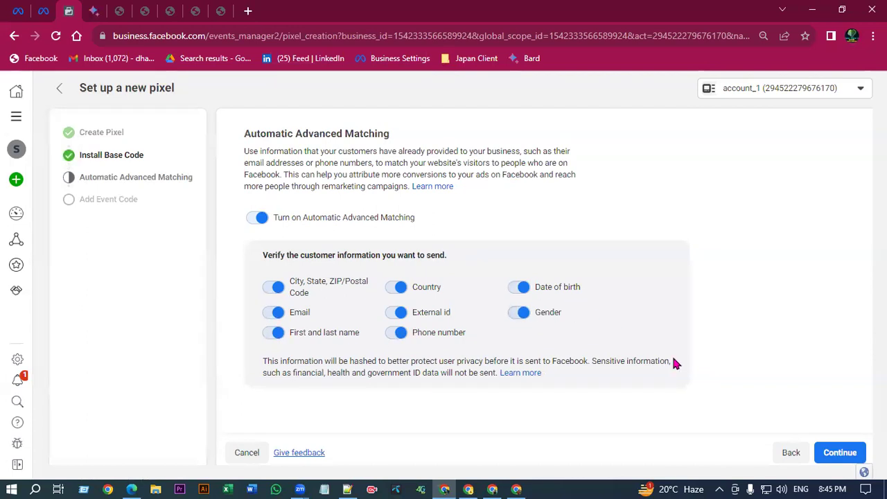
click(840, 453)
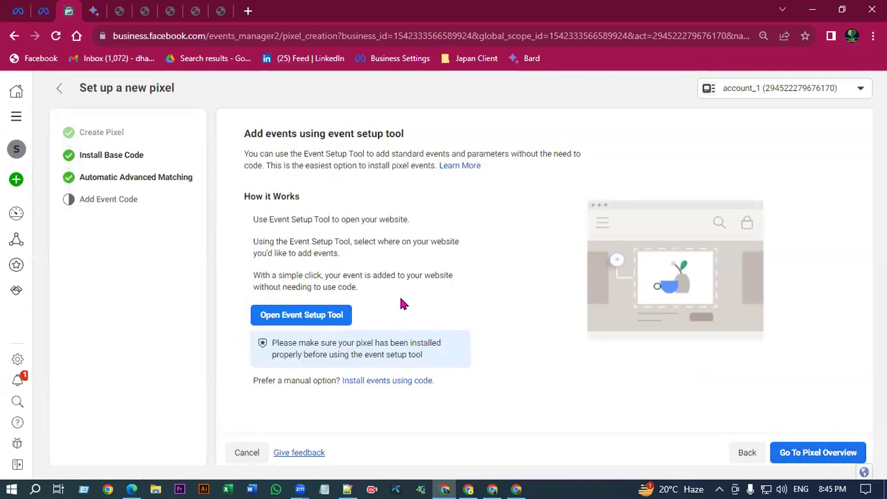
click(301, 316)
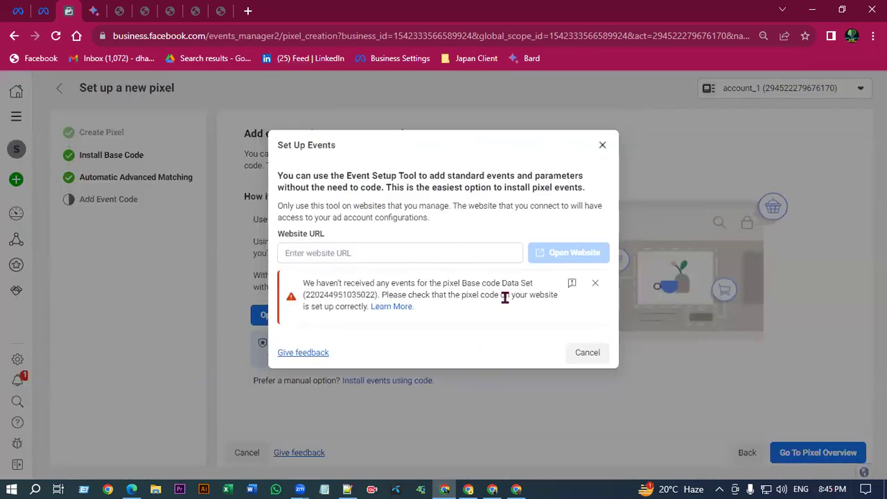
drag(303, 283, 380, 295)
click(334, 280)
drag(311, 281, 382, 295)
click(463, 291)
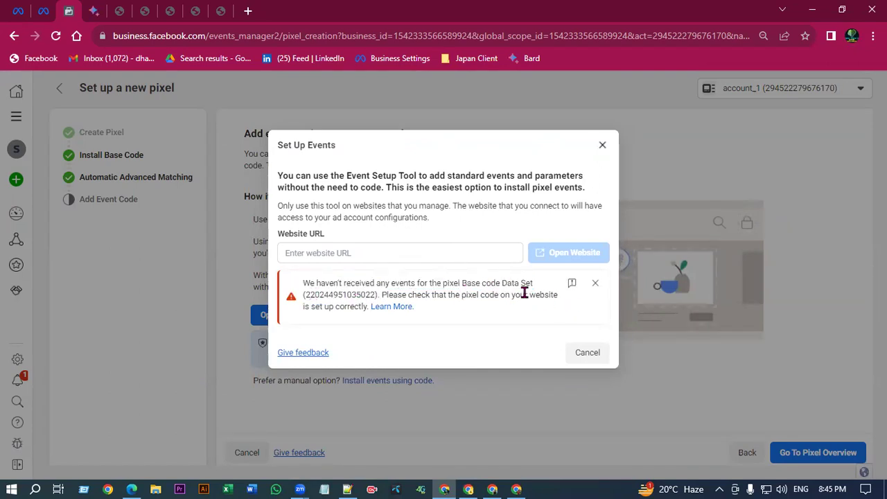
drag(303, 295, 390, 297)
triple_click(342, 295)
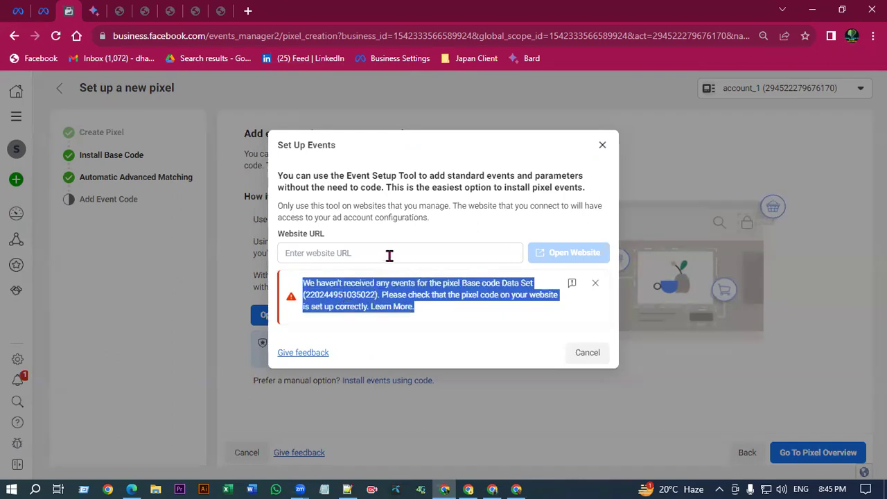
click(391, 257)
right_click(393, 257)
click(422, 340)
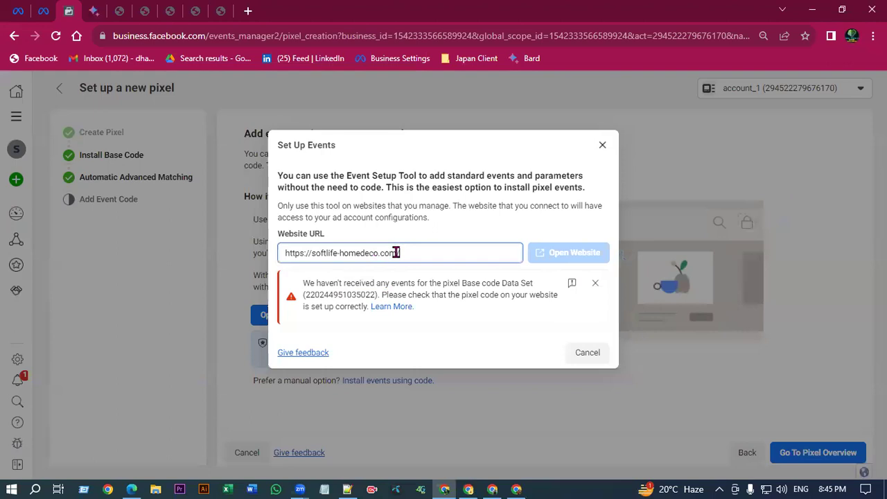
Read the warning under the website URL about events received by the pixel and its code on the website.
drag(303, 284, 508, 294)
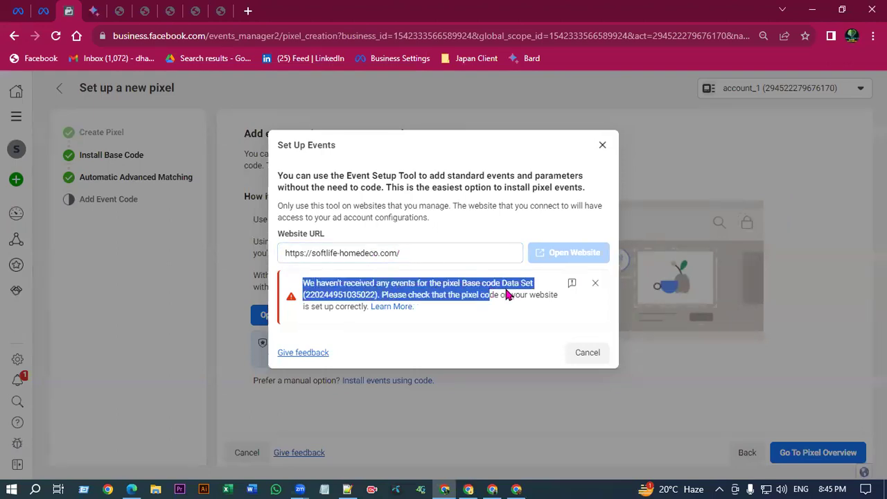
click(348, 305)
triple_click(322, 291)
drag(303, 283, 406, 295)
click(504, 292)
drag(478, 284, 381, 294)
click(352, 285)
click(482, 289)
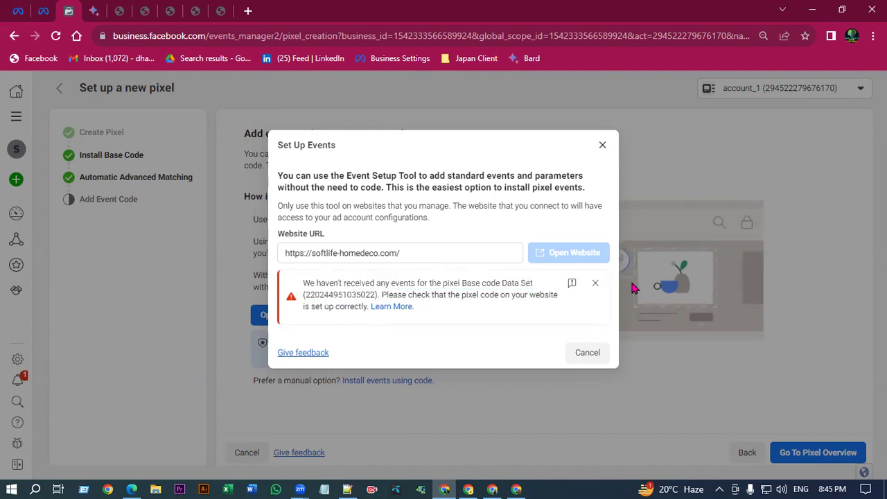
click(381, 253)
triple_click(412, 255)
click(357, 251)
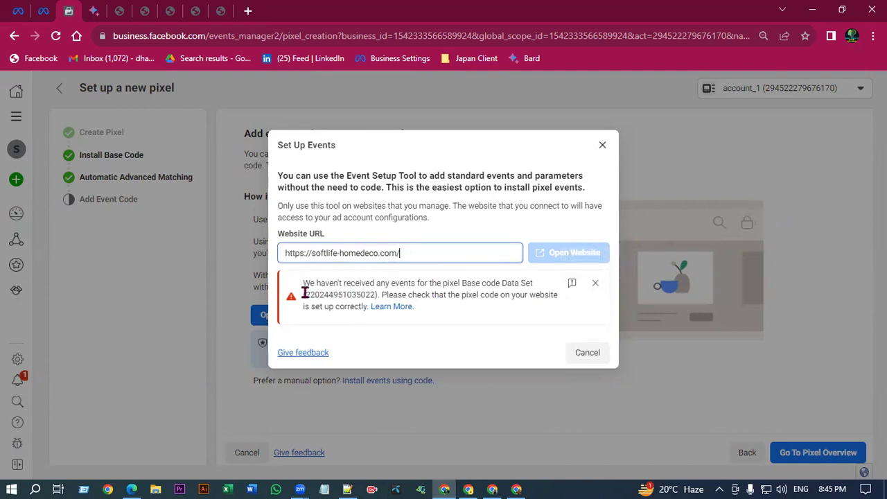
drag(305, 293, 380, 294)
drag(302, 296, 385, 295)
click(406, 283)
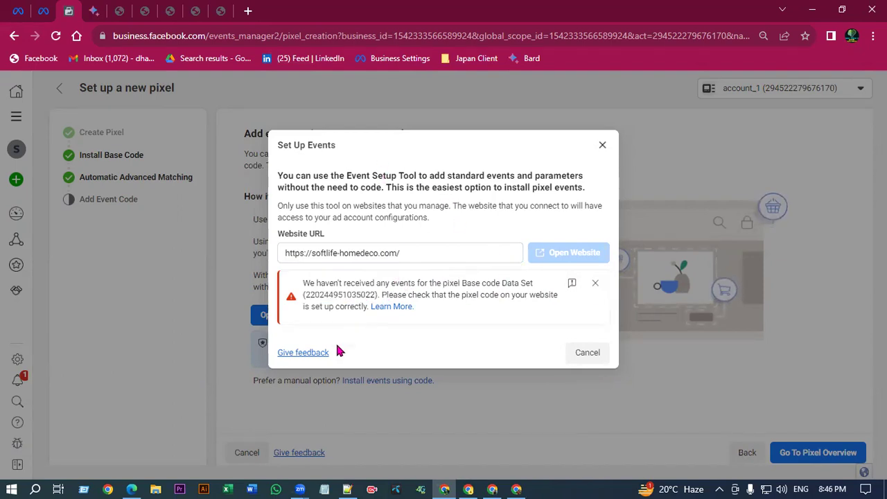
drag(447, 295, 518, 294)
click(391, 295)
drag(392, 283, 461, 295)
click(499, 291)
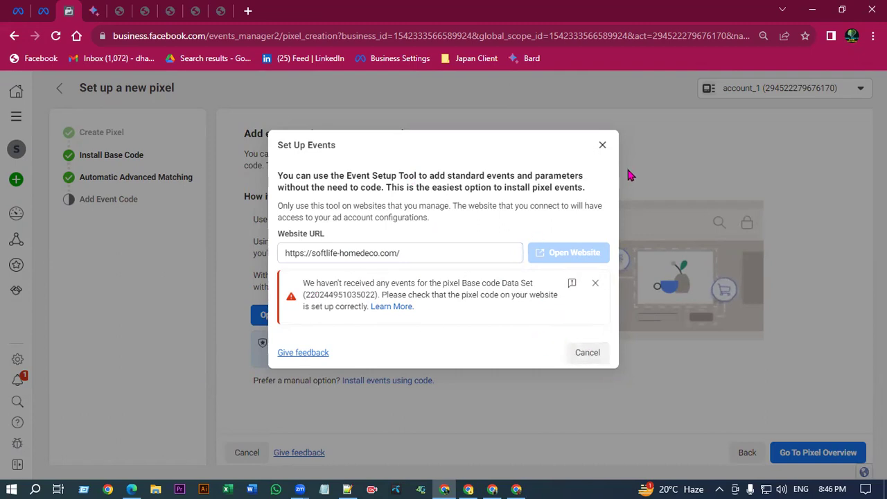
Close the Set Up Events dialog, leave the pixel setup, and view the Base code Data Set's overview and Test events in Data sources.
click(602, 145)
click(753, 90)
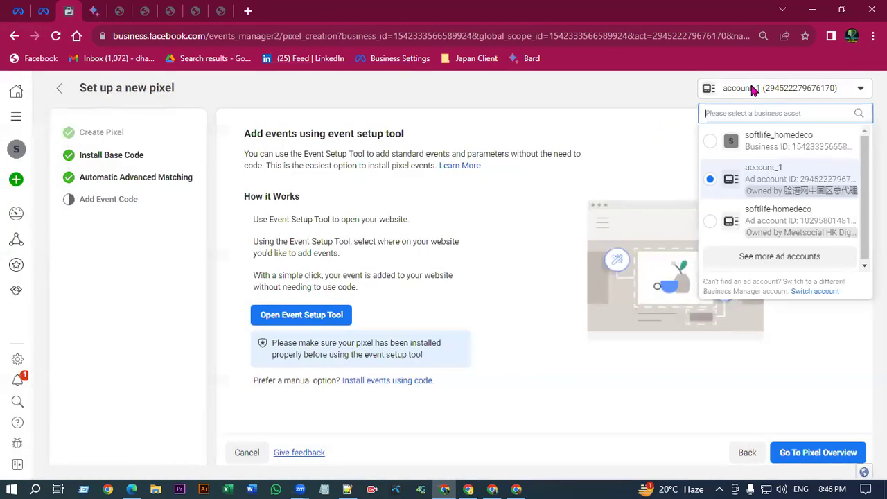
click(132, 242)
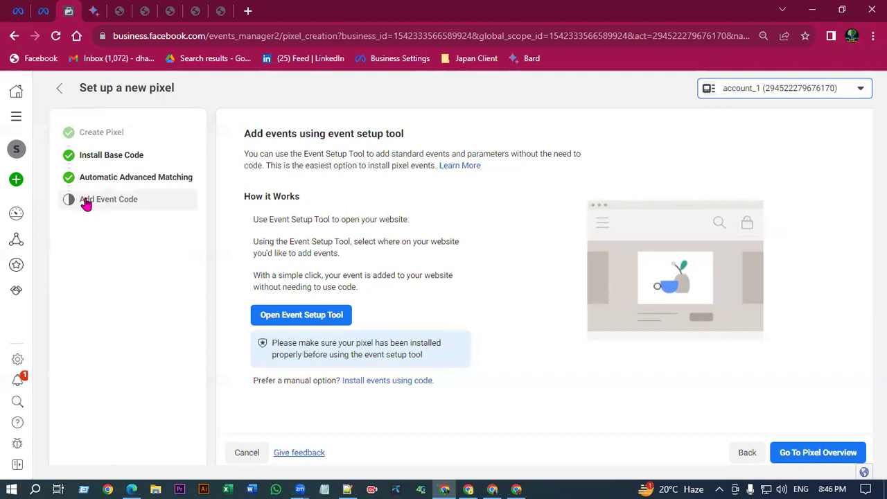
click(74, 220)
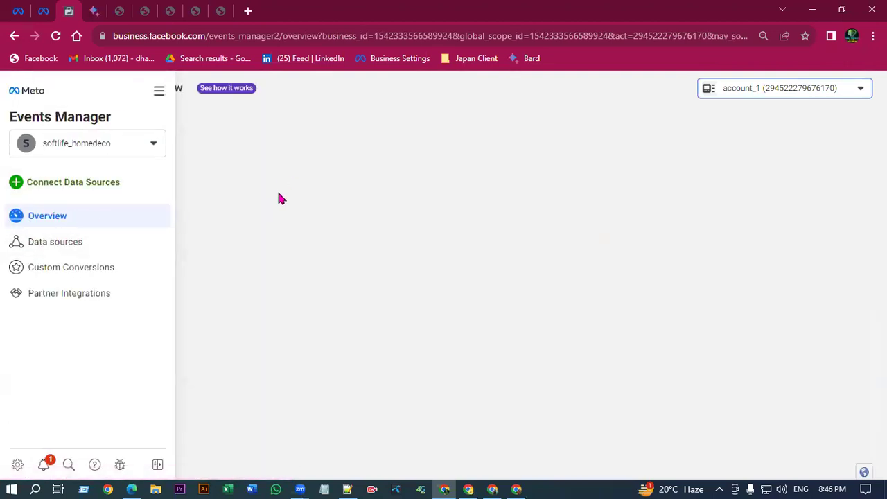
click(22, 239)
scroll(369, 194, down, 3)
scroll(416, 256, up, 1)
scroll(358, 290, down, 3)
scroll(369, 237, up, 3)
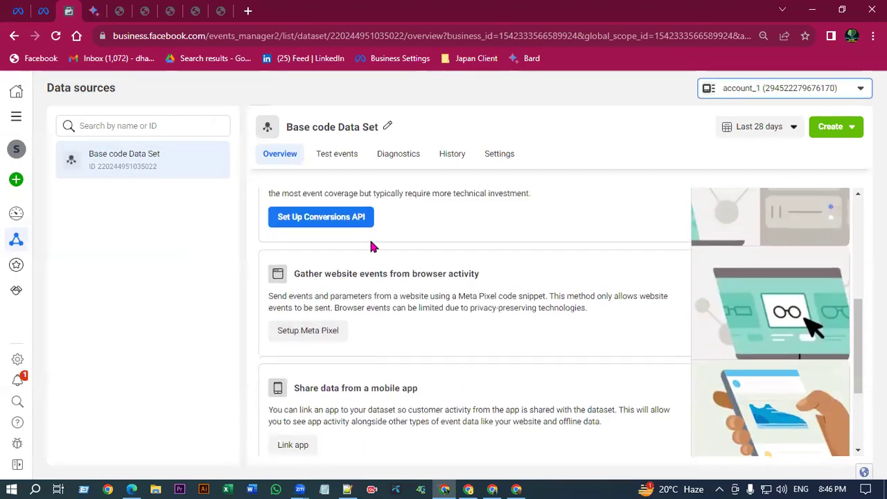
click(334, 154)
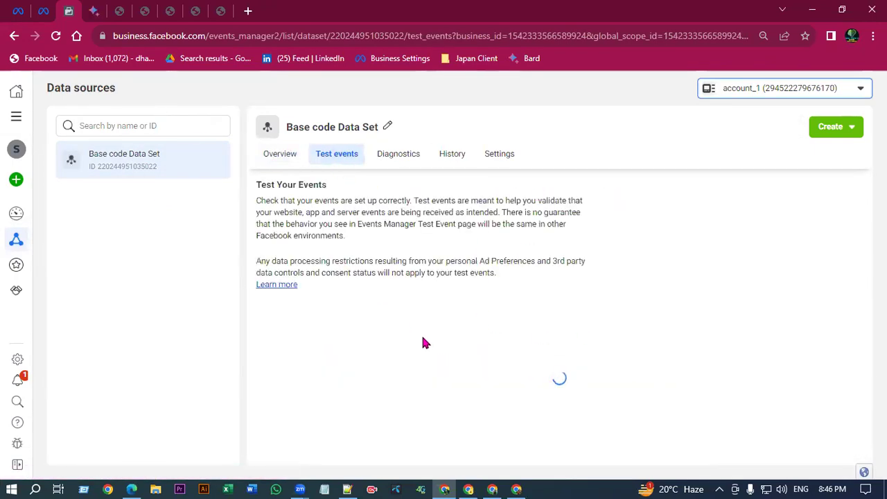
Search Google for "pixel helper" in a new tab and open the Meta Pixel Helper page in the Chrome Web Store.
key(ctrl+t)
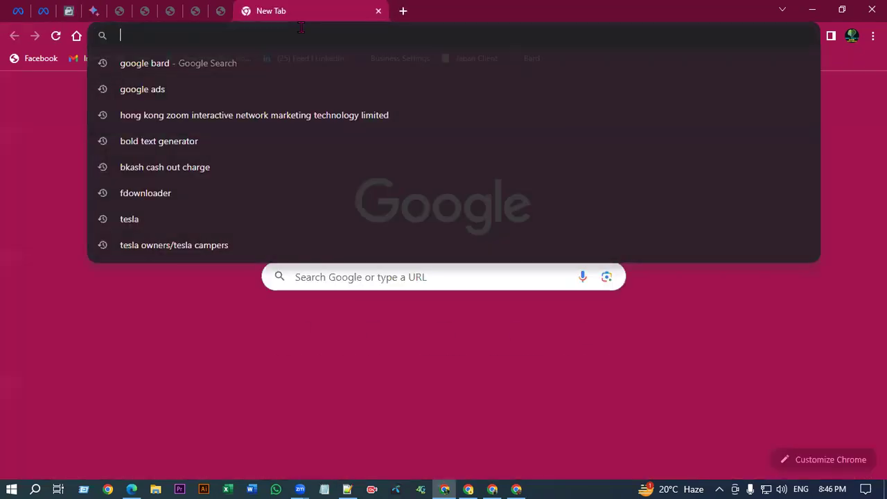
text(pixel)
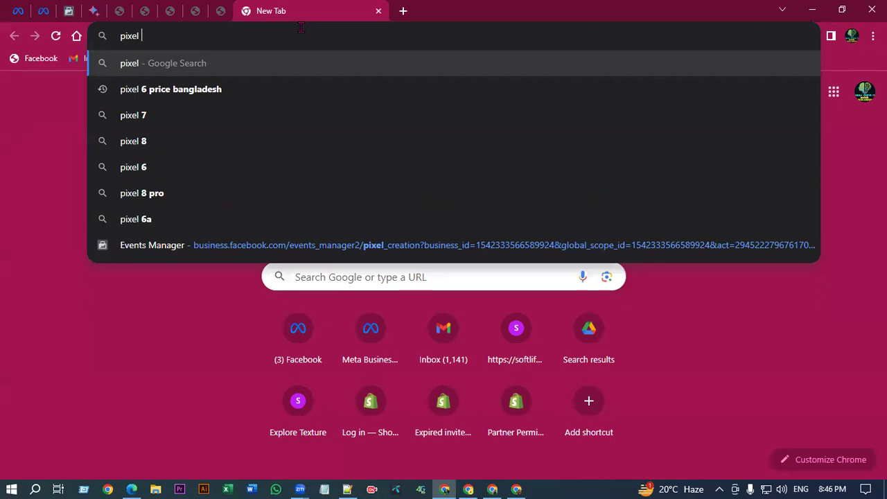
text( helper)
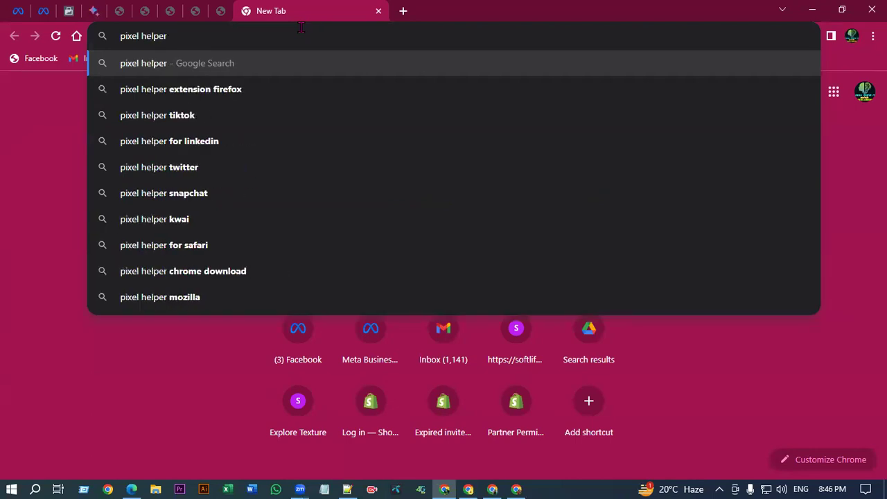
key(Return)
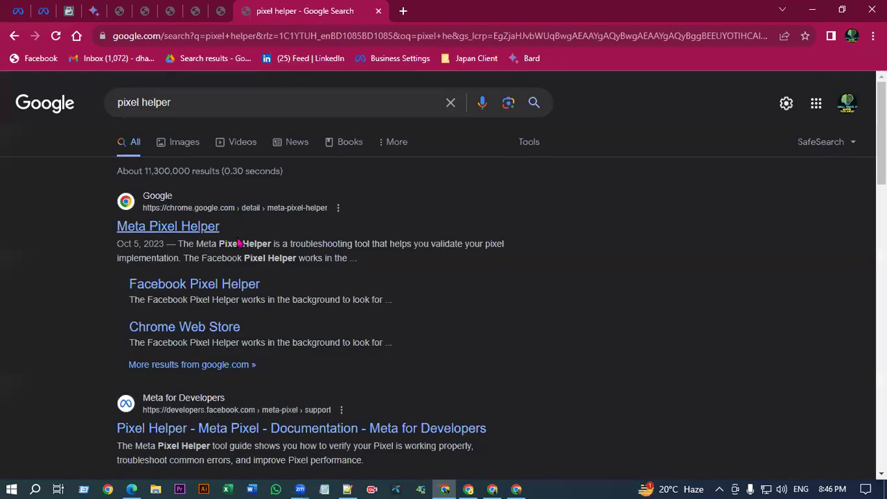
click(169, 229)
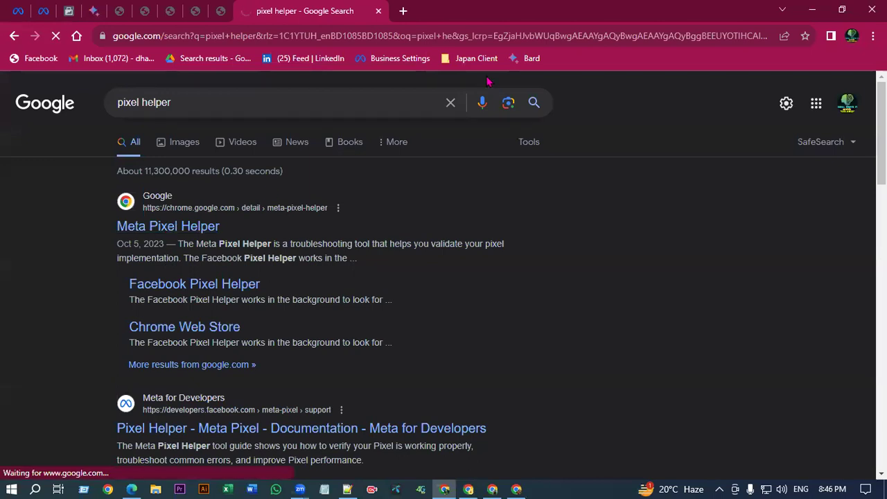
click(518, 38)
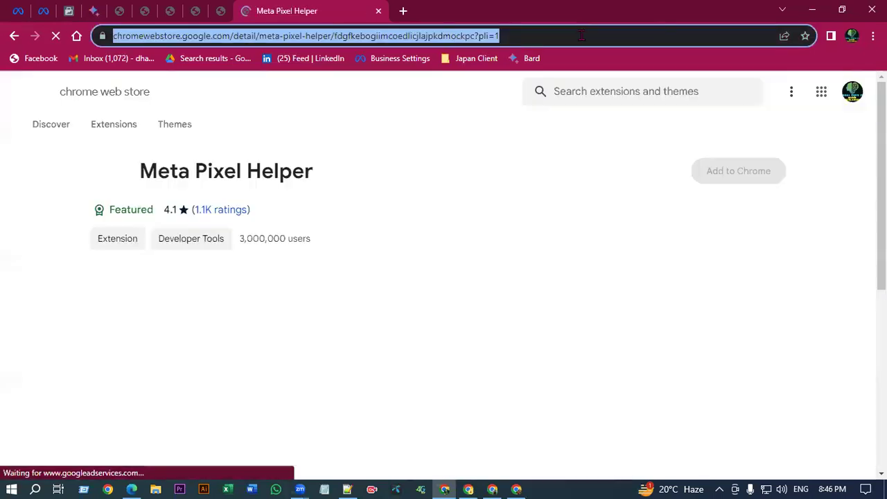
click(603, 151)
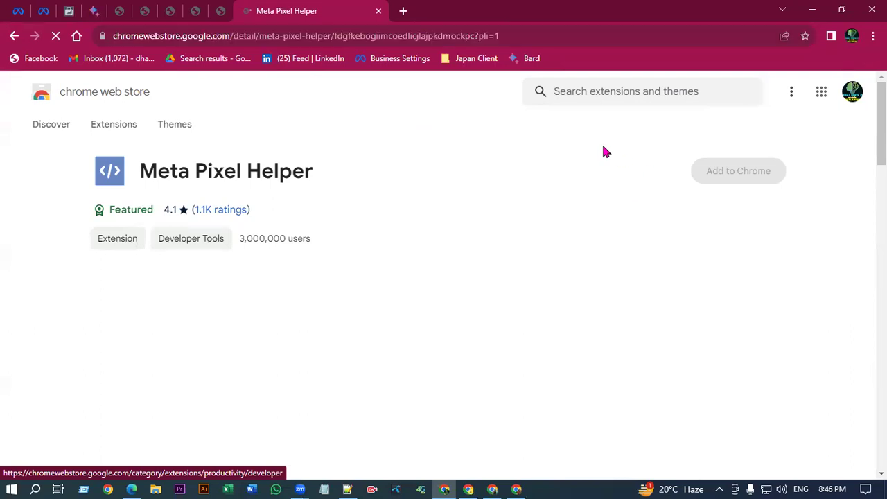
Add the Meta Pixel Helper extension to Chrome and dismiss the installation notice.
click(739, 172)
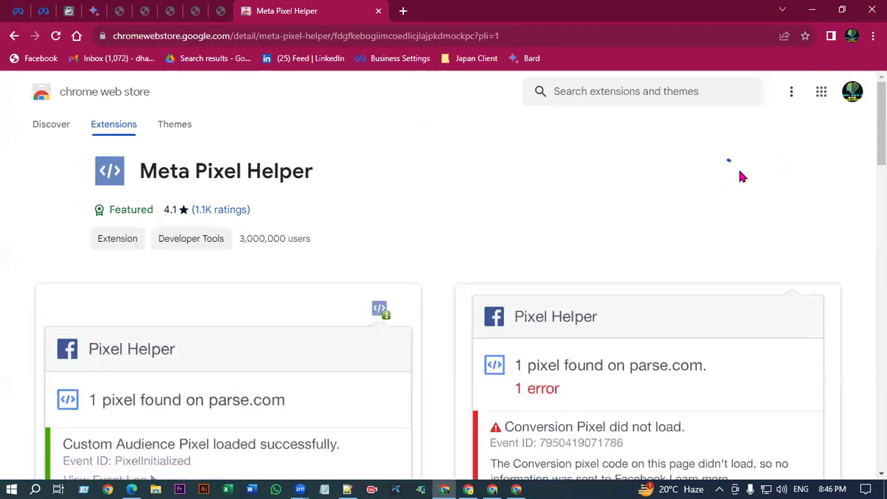
scroll(569, 312, down, 1)
scroll(535, 263, down, 2)
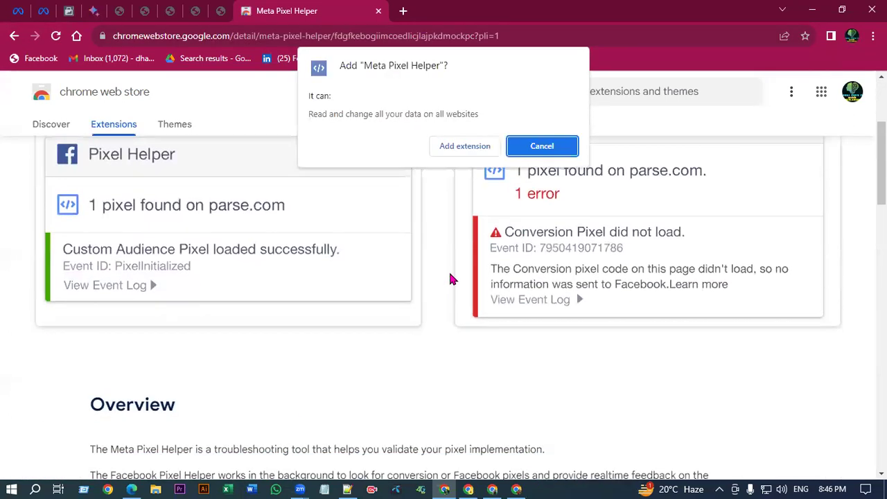
scroll(451, 277, up, 1)
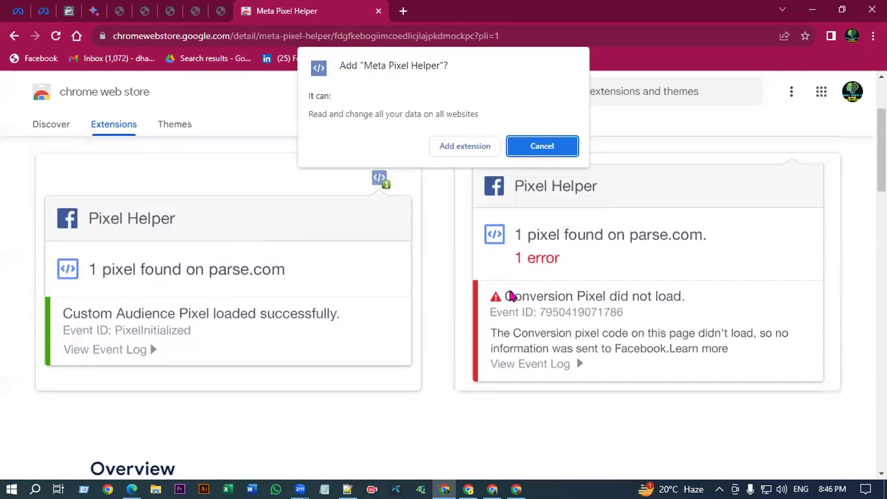
click(465, 147)
scroll(555, 291, down, 1)
scroll(525, 253, up, 2)
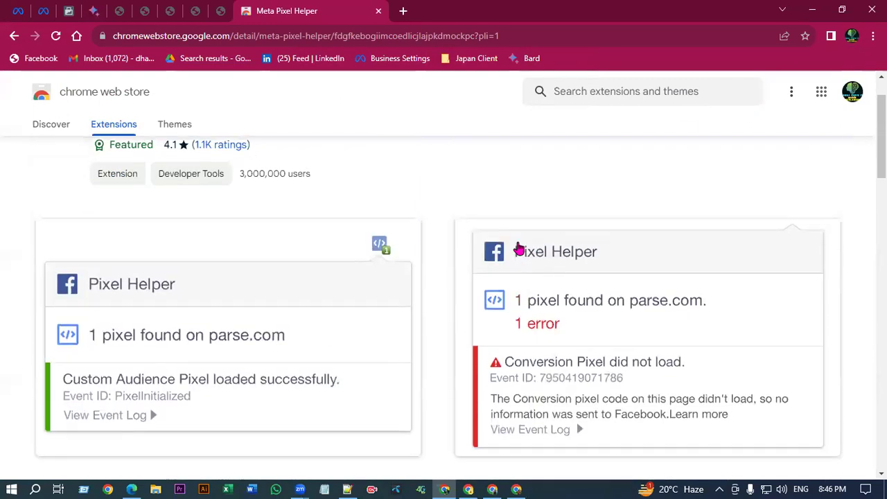
scroll(416, 235, down, 1)
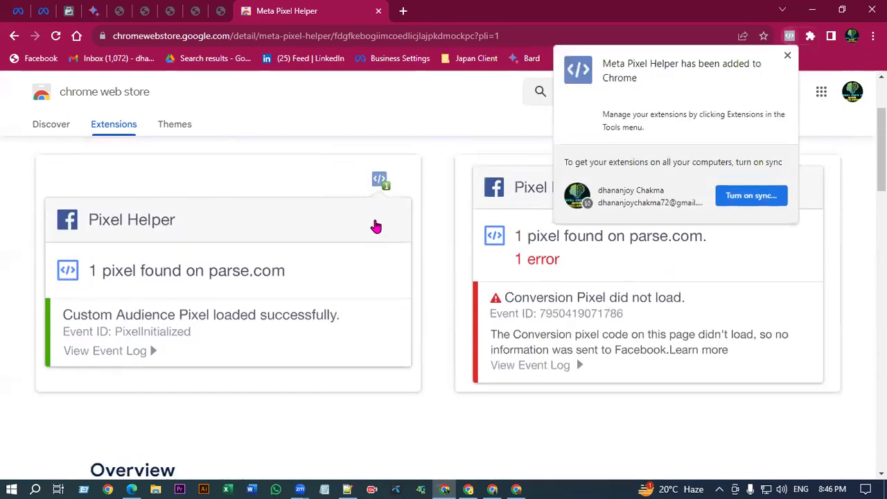
click(788, 57)
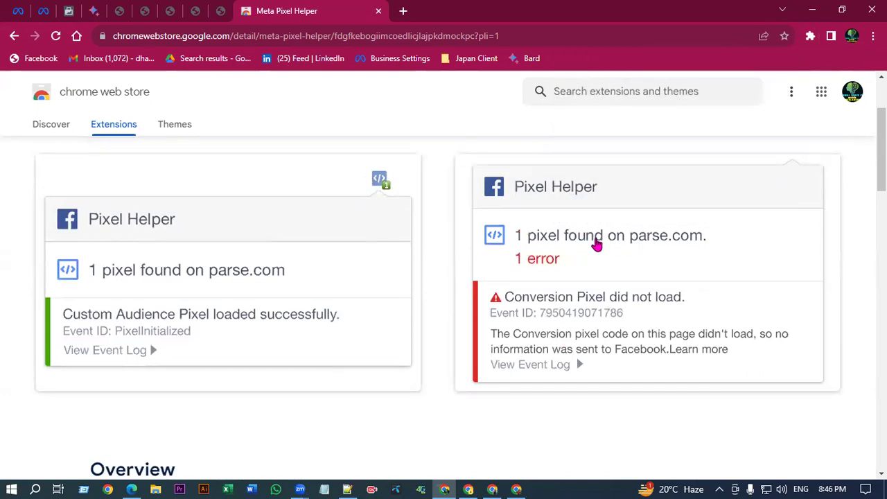
Read the Meta Pixel Helper previews and overview, and pin the extension in Chrome.
scroll(726, 249, down, 1)
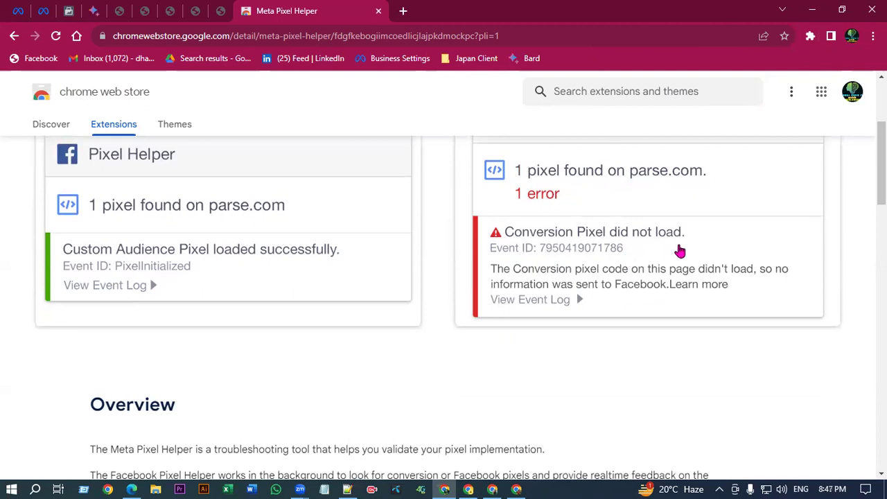
scroll(180, 284, up, 1)
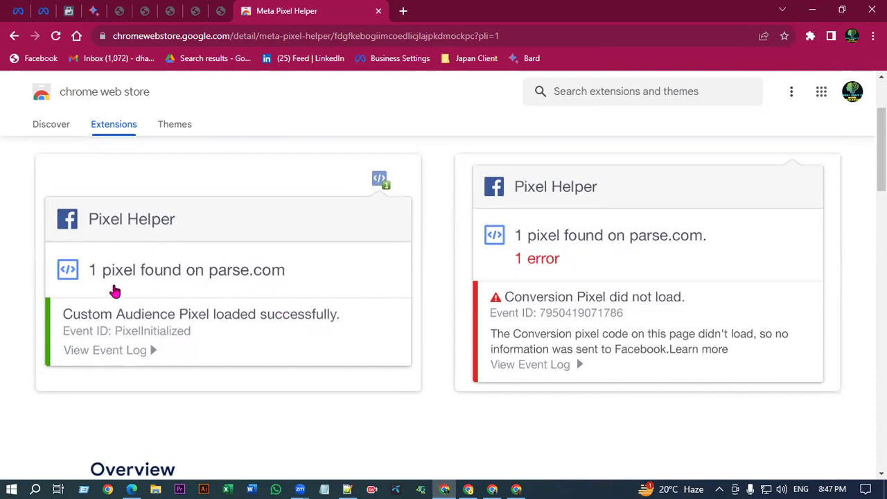
scroll(158, 239, down, 5)
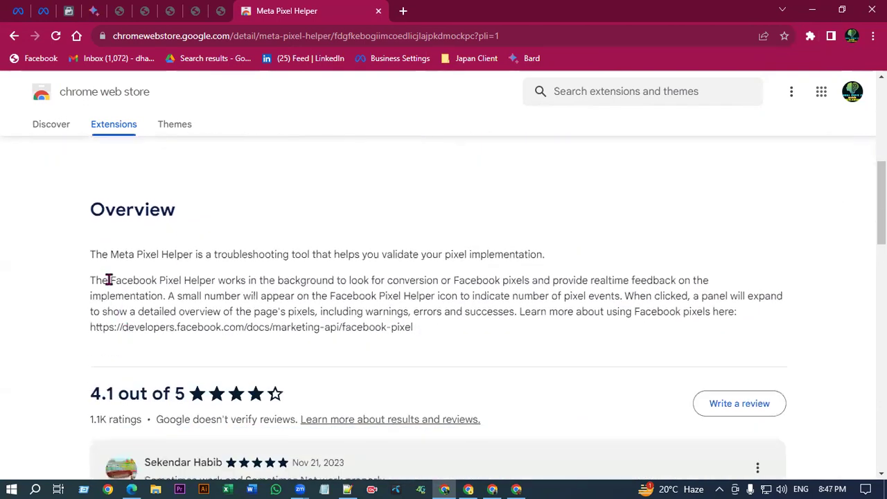
scroll(267, 284, up, 2)
drag(158, 267, 396, 278)
click(496, 295)
scroll(602, 235, up, 5)
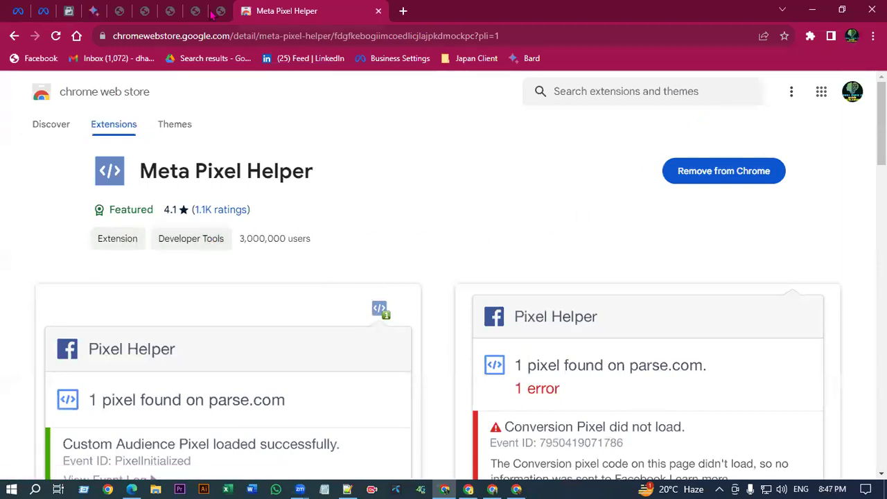
click(810, 35)
click(769, 130)
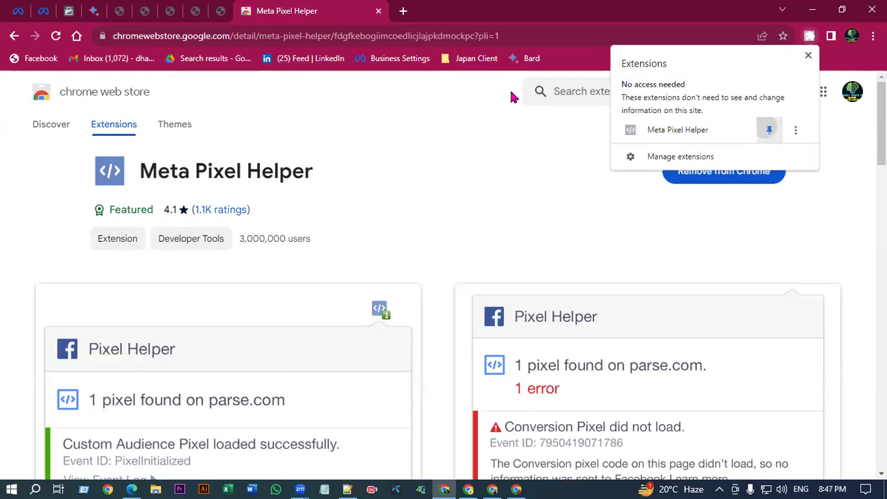
Search Google for "imtranslator" and add the ImTranslator: Translator, Dictionary, TTS extension from the Chrome Web Store.
click(301, 35)
text(im)
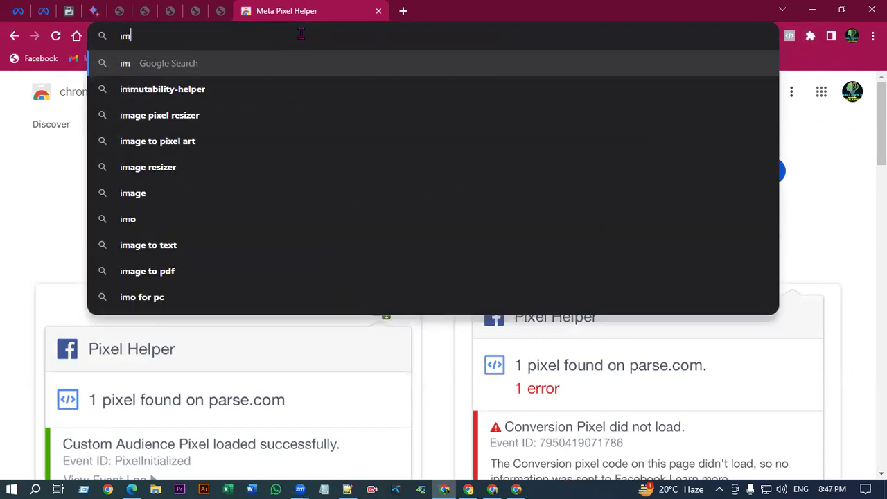
text(t)
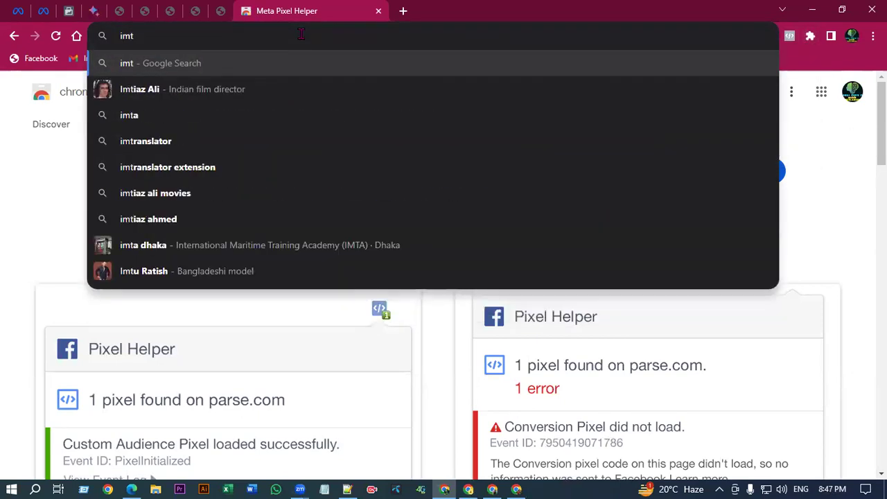
click(171, 141)
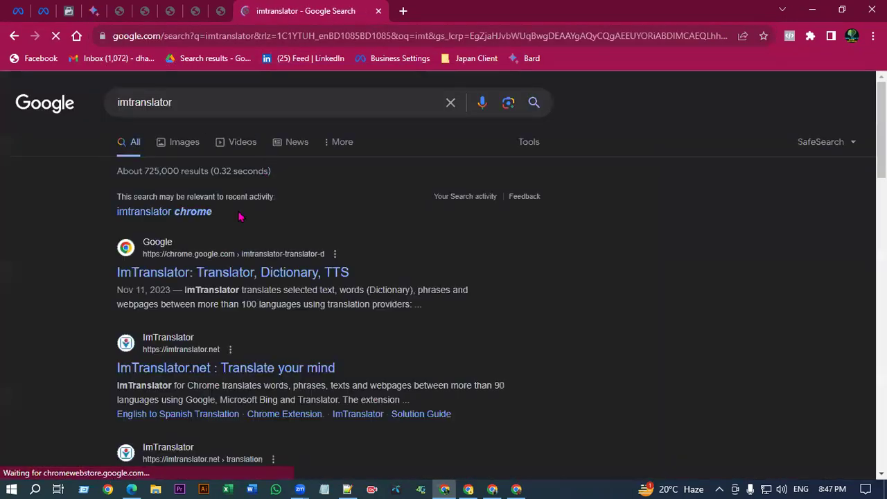
click(232, 260)
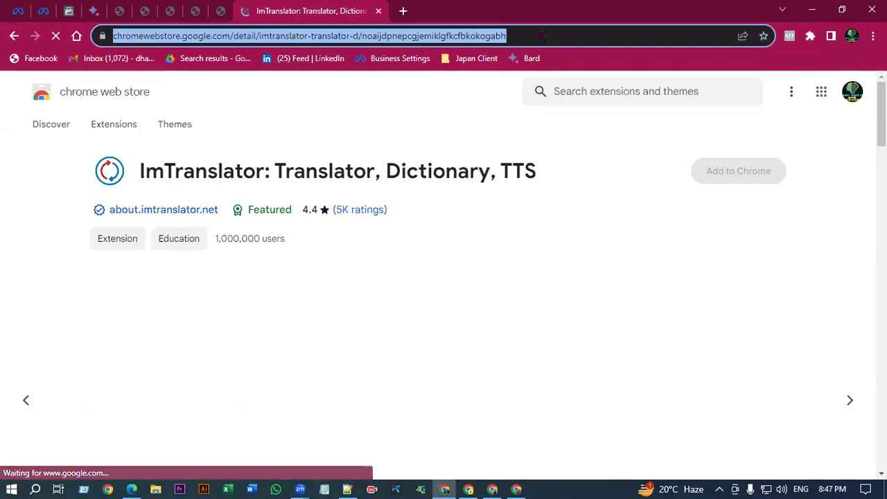
click(723, 175)
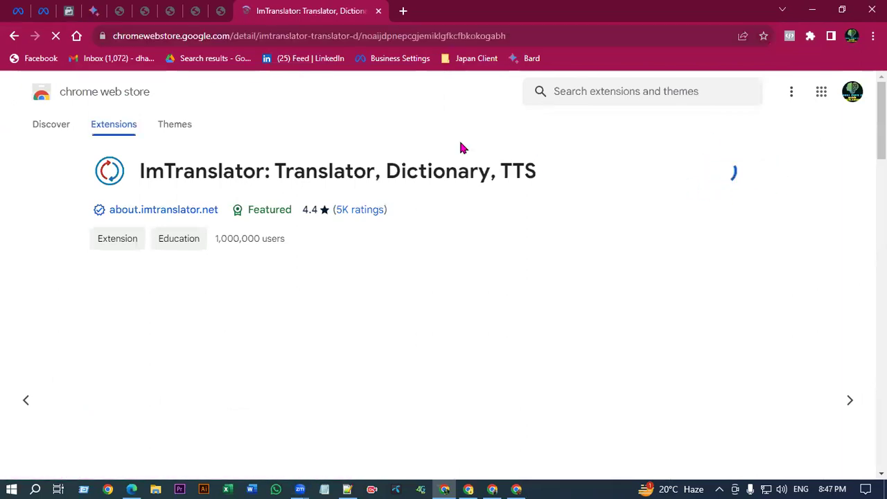
click(464, 145)
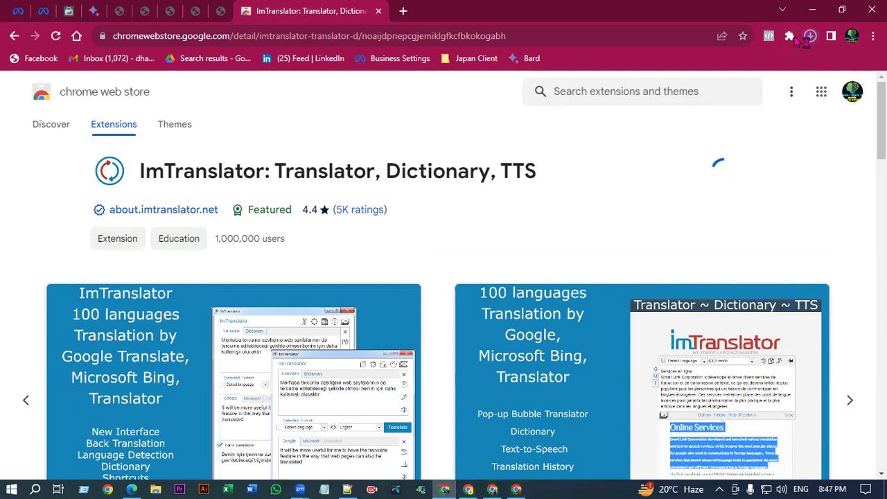
Pin the ImTranslator extension alongside Meta Pixel Helper in Chrome.
click(789, 36)
click(788, 56)
click(789, 35)
click(790, 35)
click(790, 35)
click(749, 130)
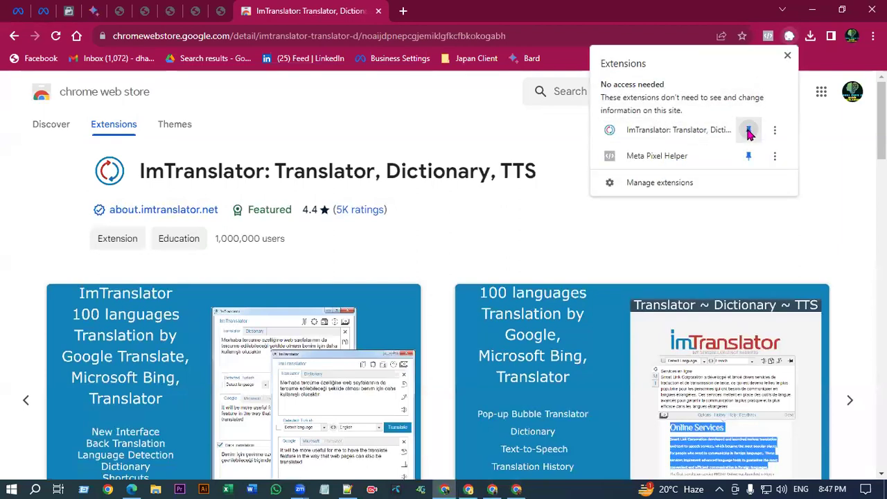
Open the ImTranslator options and set the target language to Bengali.
click(769, 37)
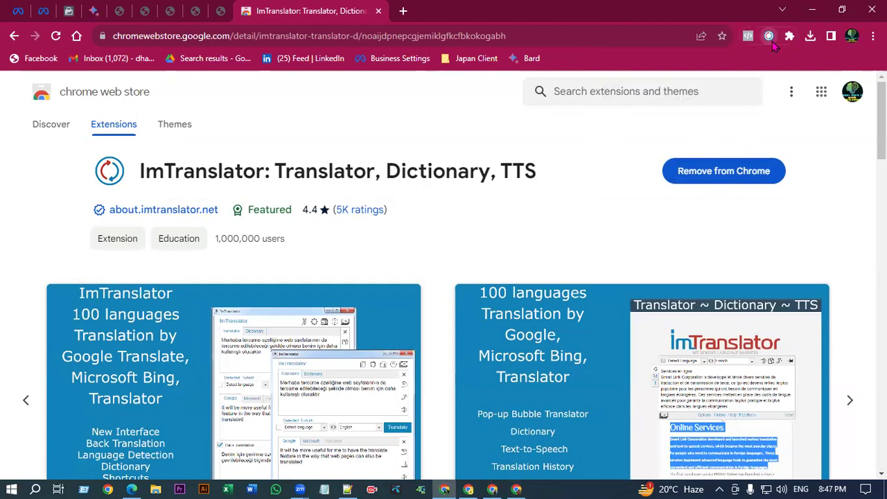
click(771, 38)
click(684, 60)
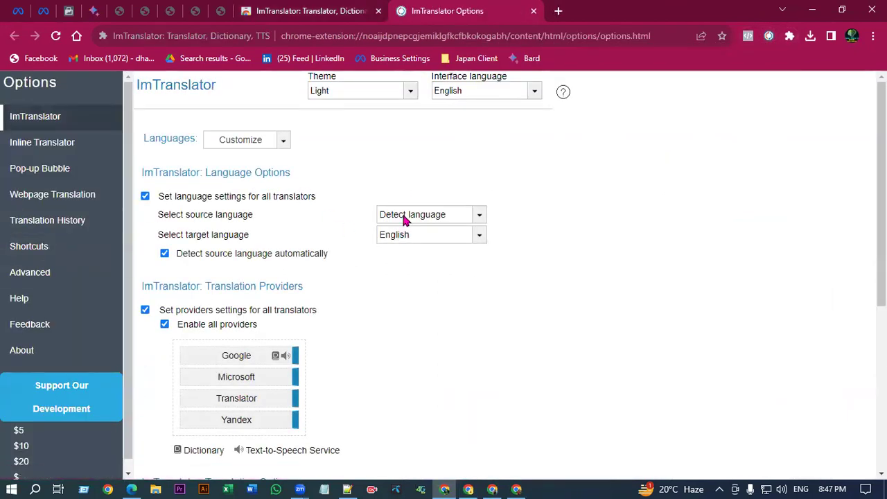
click(409, 236)
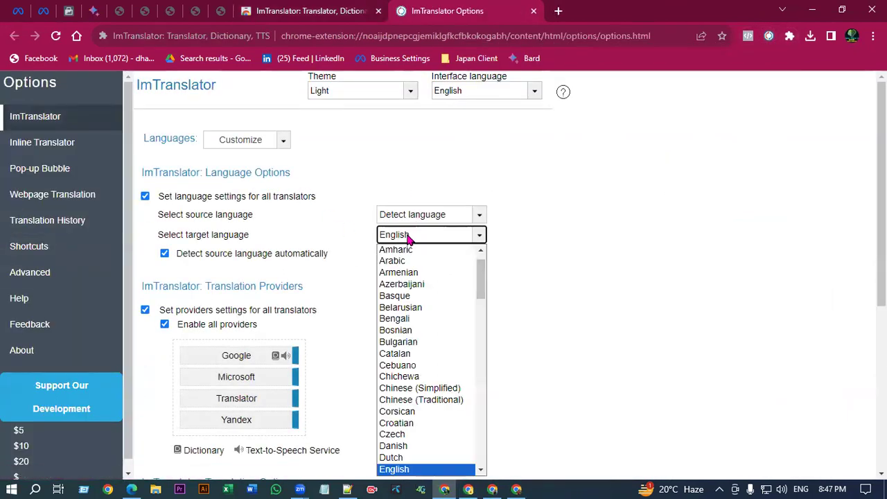
click(409, 319)
Look through the source languages and remaining ImTranslator options, and close the options page and the Web Store page.
click(428, 217)
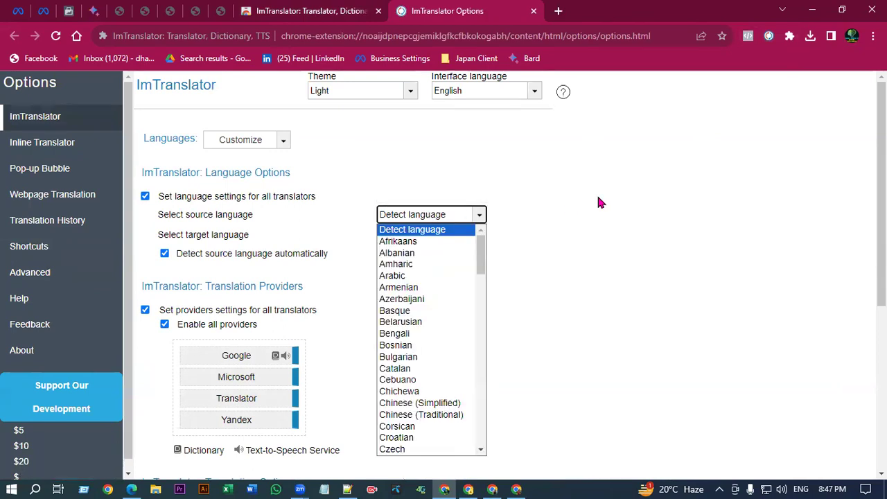
scroll(485, 228, down, 4)
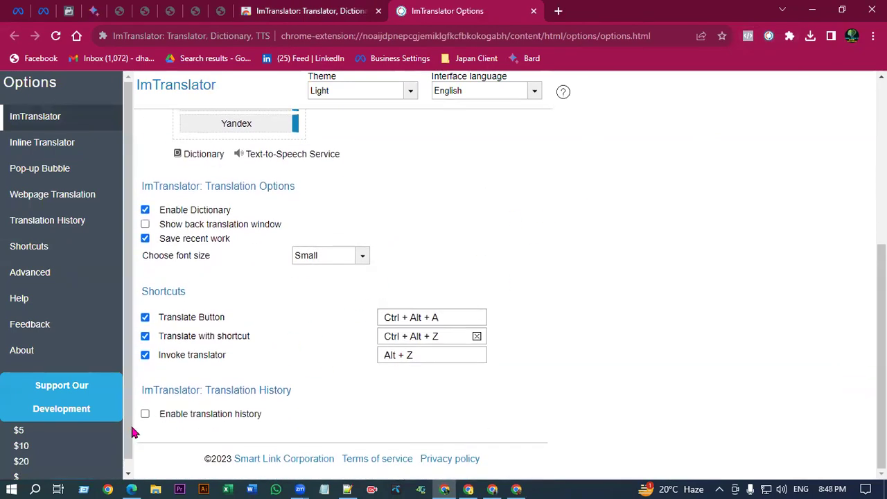
scroll(191, 399, up, 2)
click(534, 10)
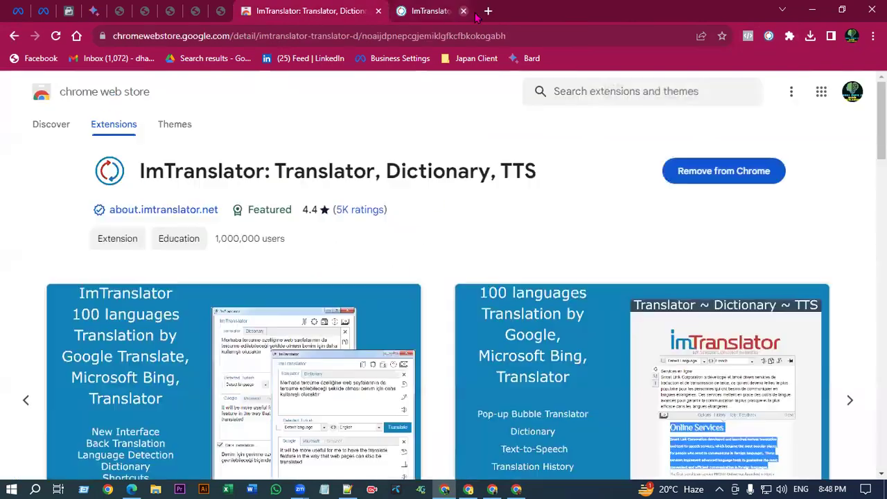
key(ctrl+w)
In the Base code Data Set's Test events, enter softlife-homedeco.com for the website events test and open the website.
click(69, 11)
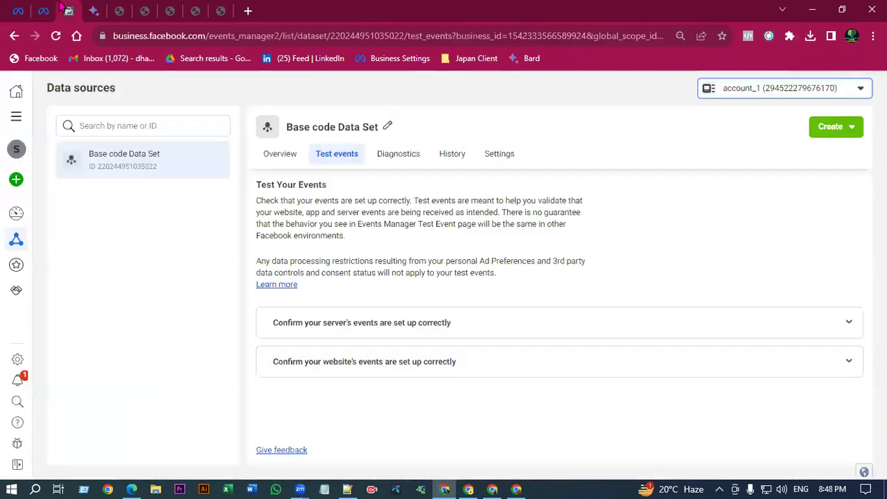
click(43, 11)
click(69, 11)
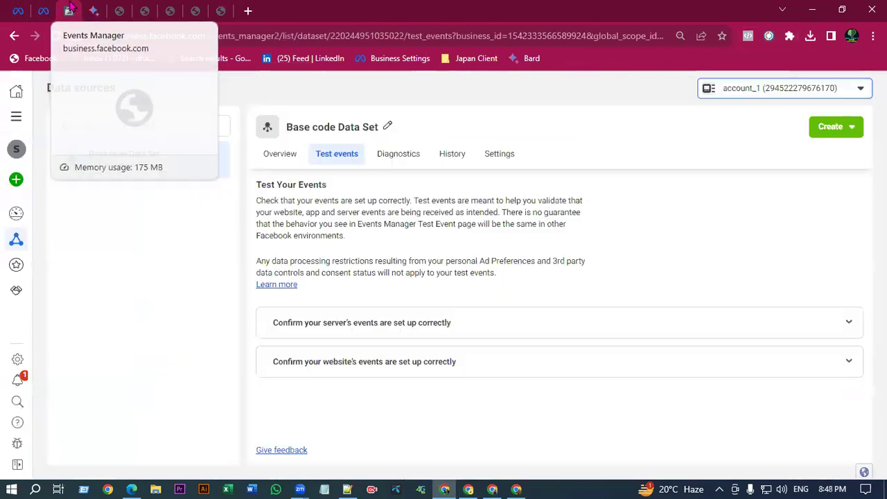
click(366, 362)
scroll(372, 340, down, 2)
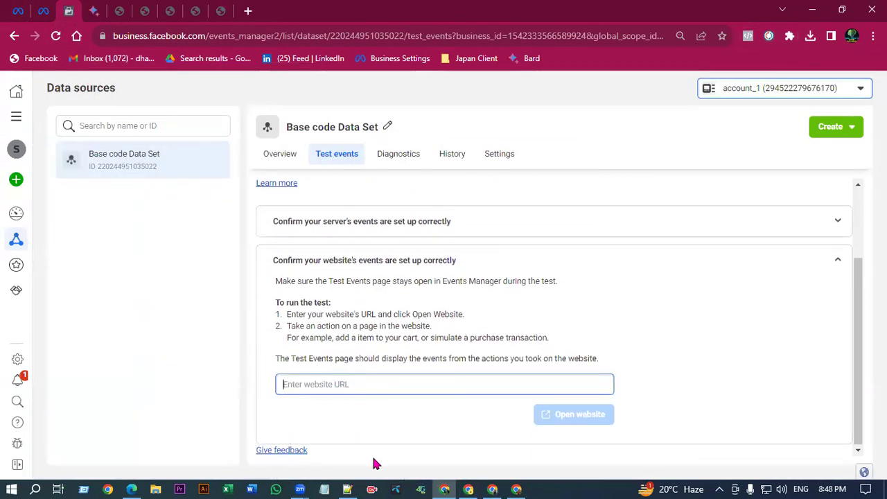
click(564, 409)
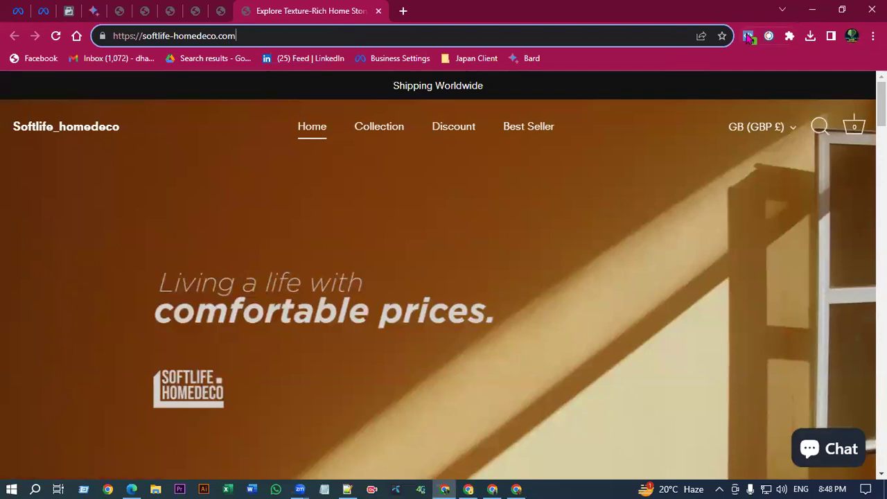
Compare the pixel IDs Meta Pixel Helper finds on the store homepage with the Base code Data Set's ID in Events Manager.
click(749, 36)
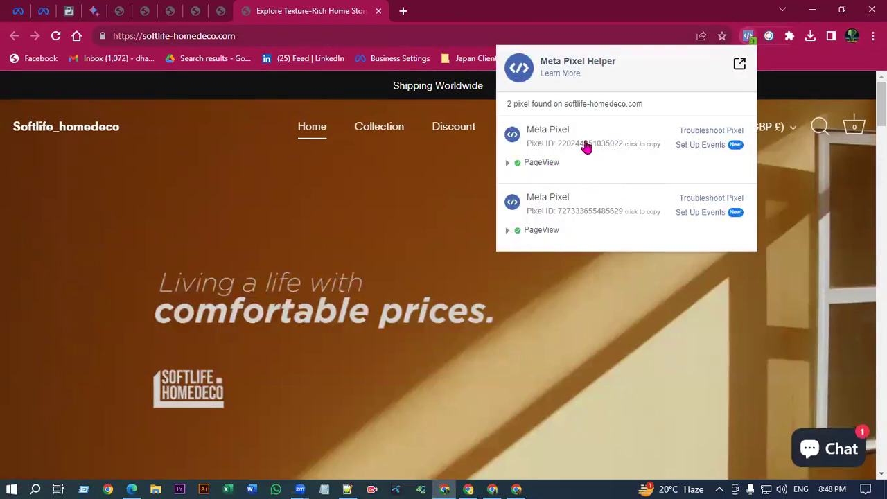
drag(598, 147, 629, 147)
click(69, 11)
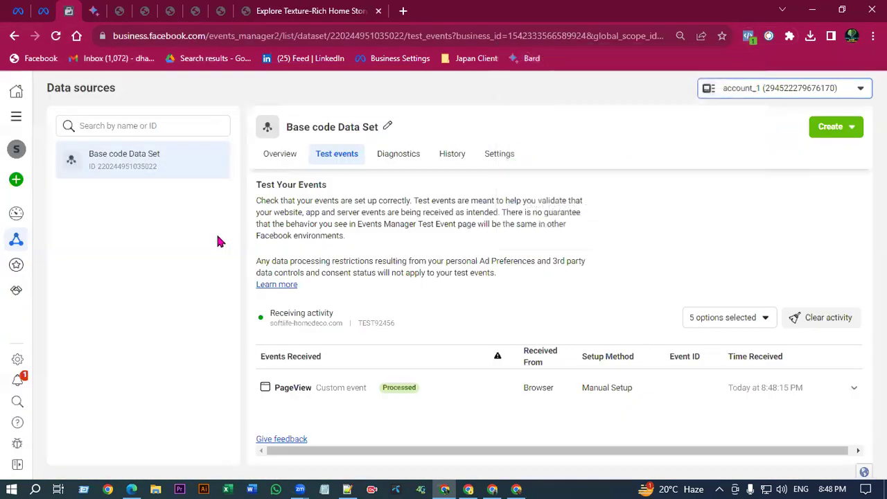
click(283, 10)
click(69, 10)
Examine the first pixel's PageView event info in Meta Pixel Helper and the received PageView event's details in Test events.
click(305, 11)
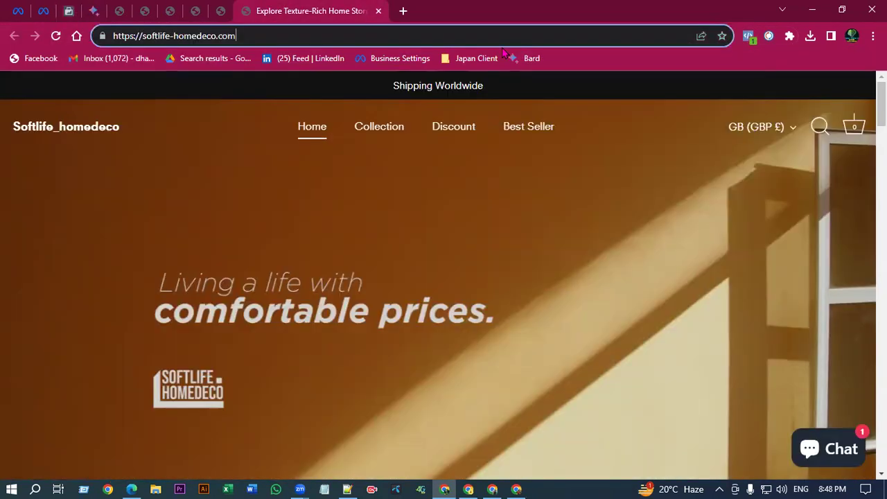
click(749, 36)
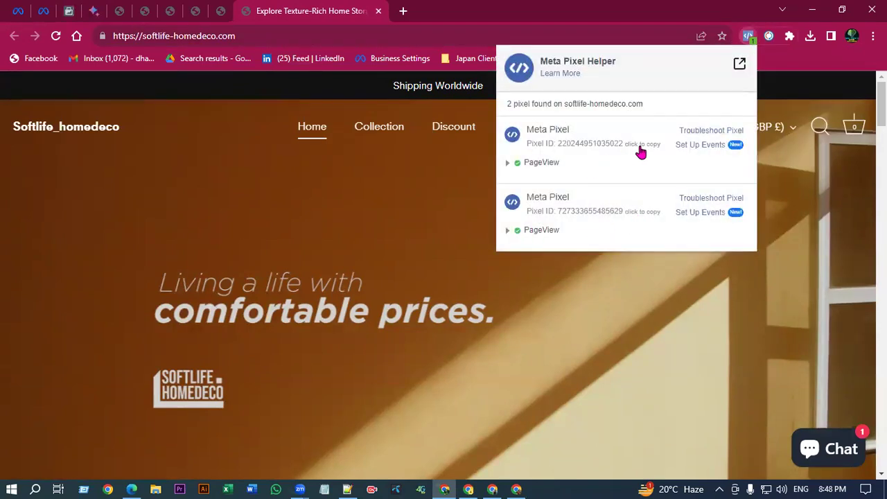
click(507, 163)
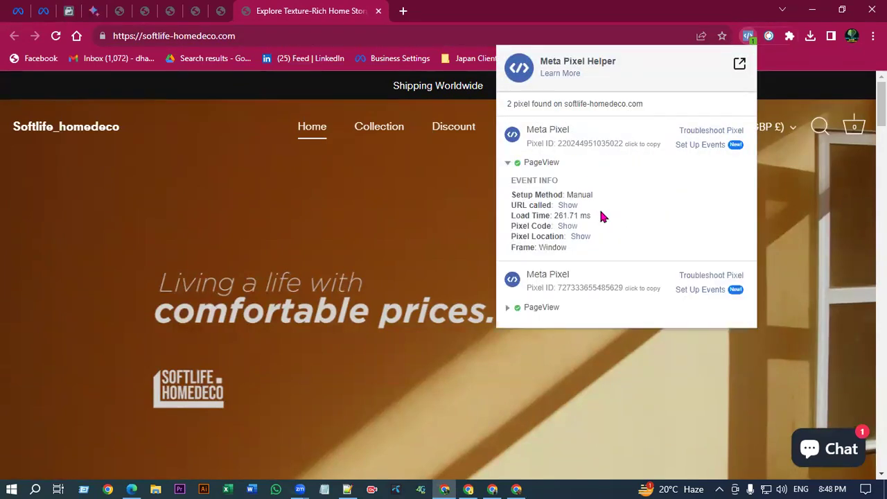
click(69, 11)
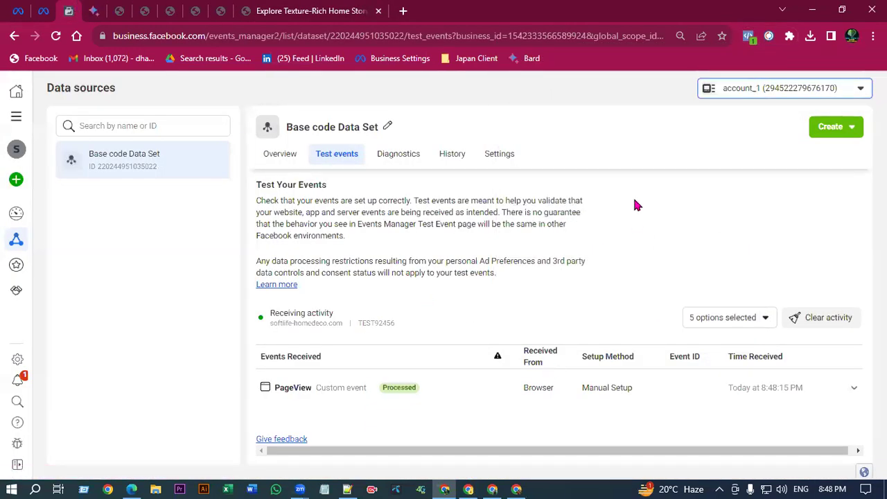
click(375, 388)
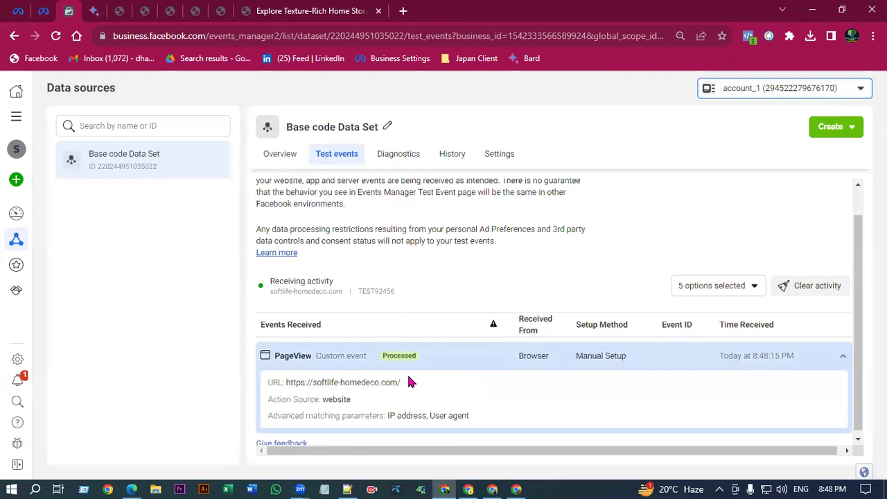
Collapse the PageView event's details in Test events and clear the received test activity.
click(430, 352)
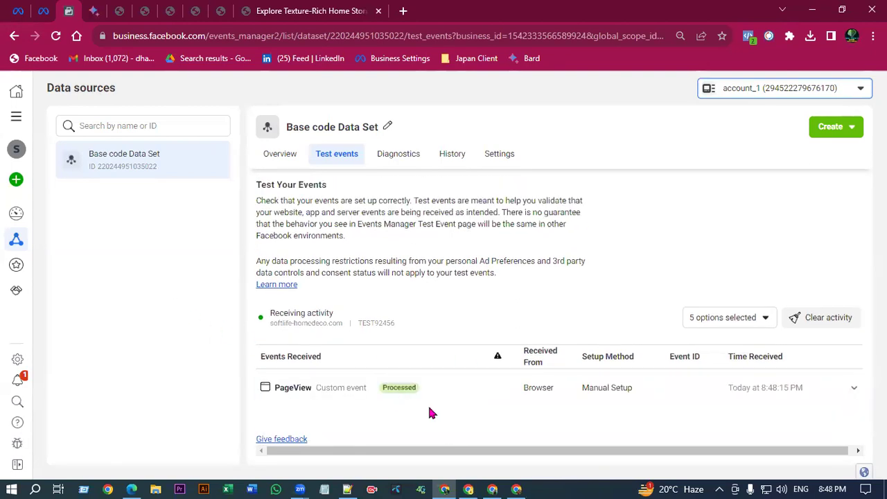
click(375, 391)
click(312, 362)
drag(266, 316, 377, 317)
click(452, 324)
click(824, 326)
click(592, 261)
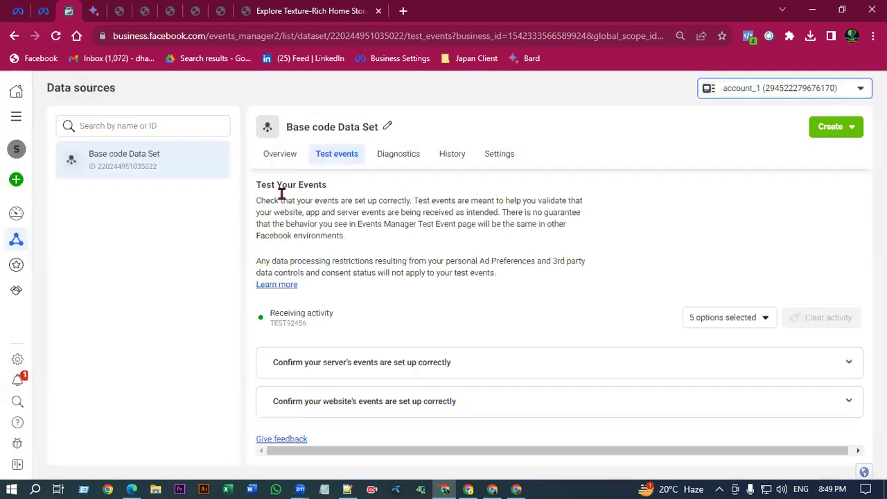
Look through the Base code Data Set's Overview and check which pixel Meta Pixel Helper finds on the Events Manager page.
click(279, 156)
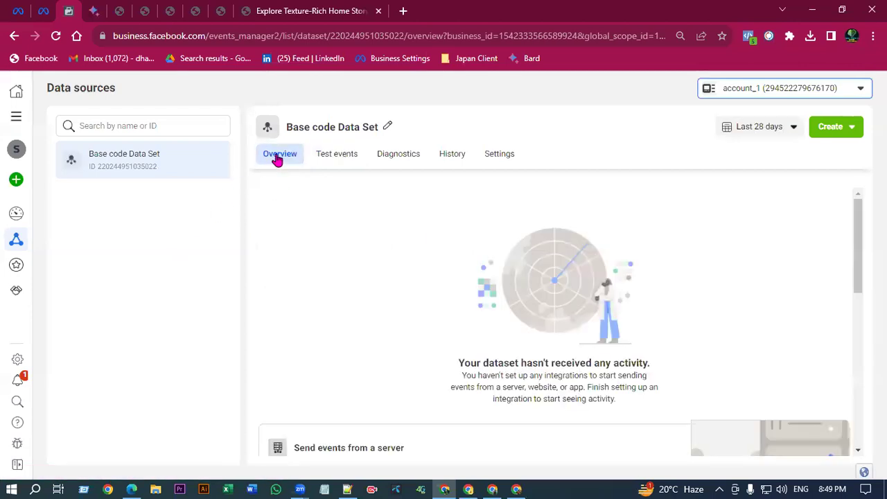
scroll(551, 264, down, 4)
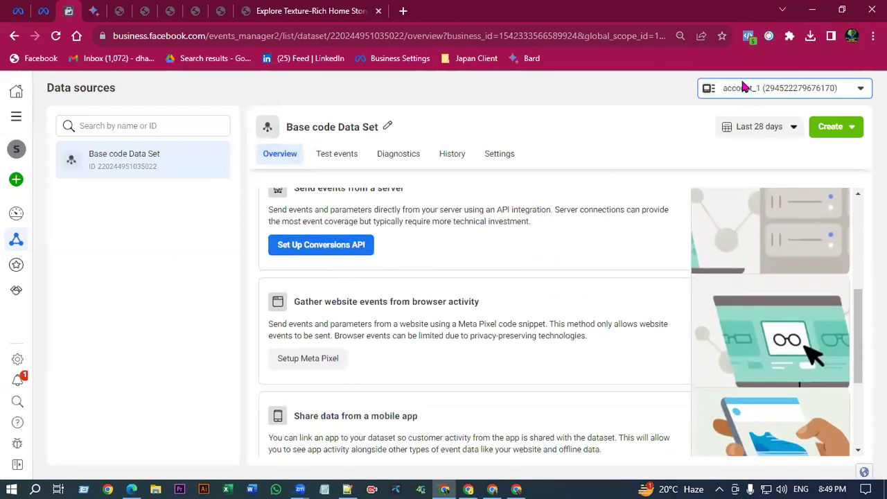
click(749, 37)
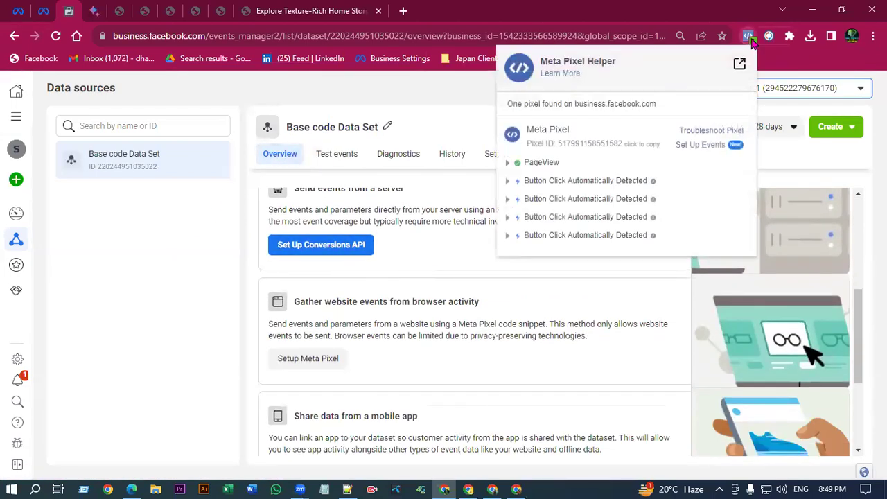
click(218, 280)
scroll(390, 267, down, 3)
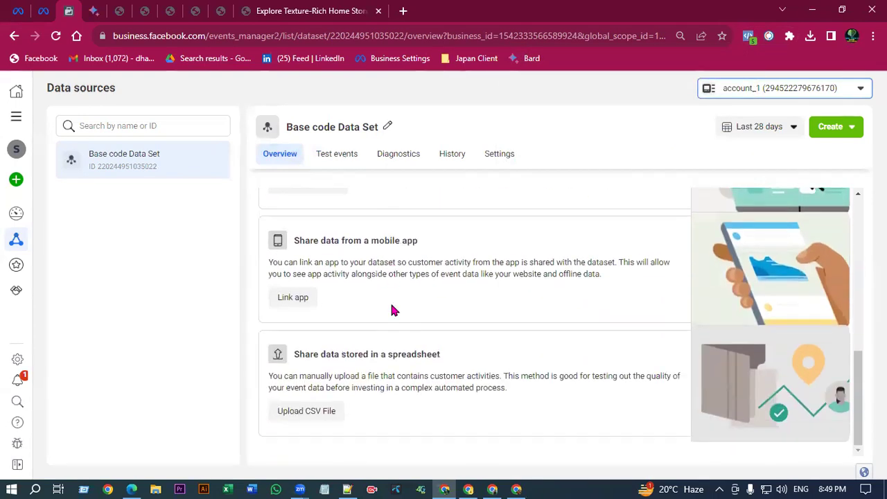
scroll(384, 301, up, 8)
Look through the Featured collection section and its products on the Softlife_homedeco store homepage.
click(315, 10)
scroll(410, 228, down, 10)
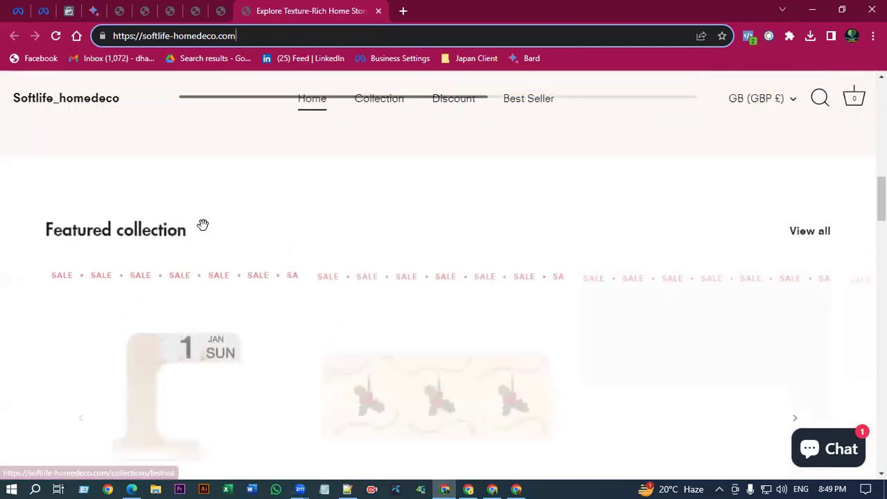
scroll(202, 224, down, 1)
scroll(317, 228, up, 3)
scroll(366, 266, down, 4)
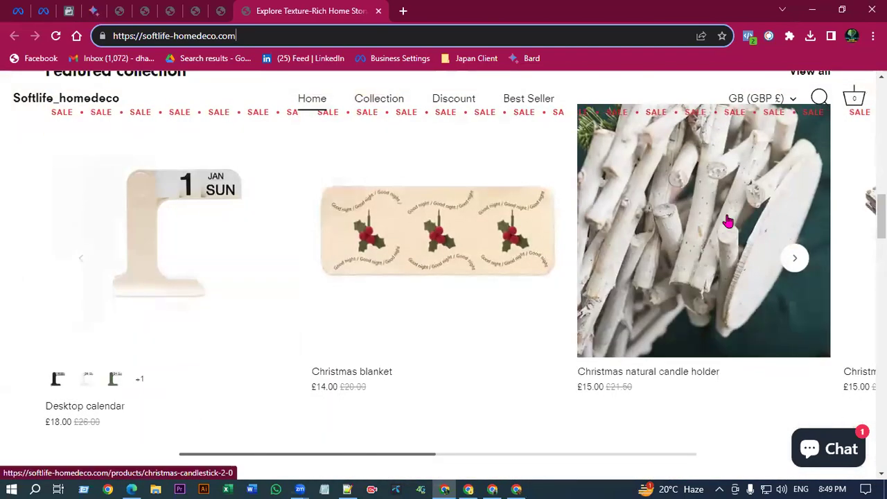
scroll(180, 243, down, 1)
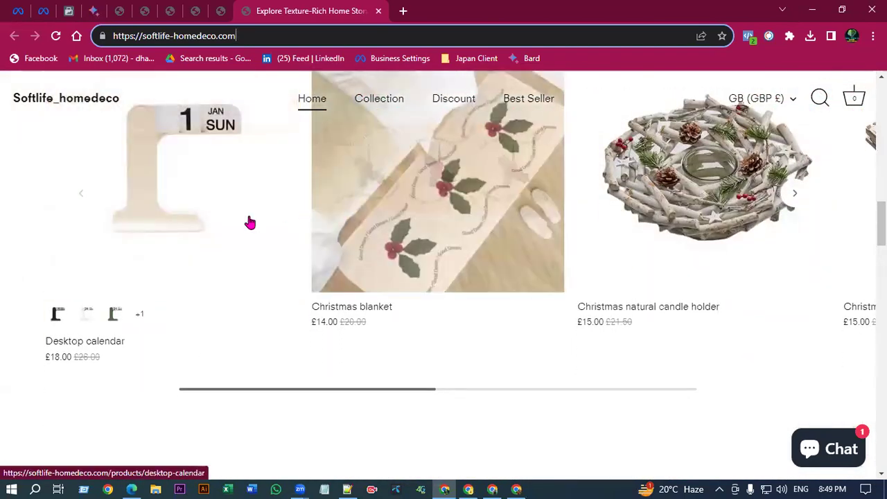
scroll(228, 239, up, 2)
scroll(319, 242, up, 1)
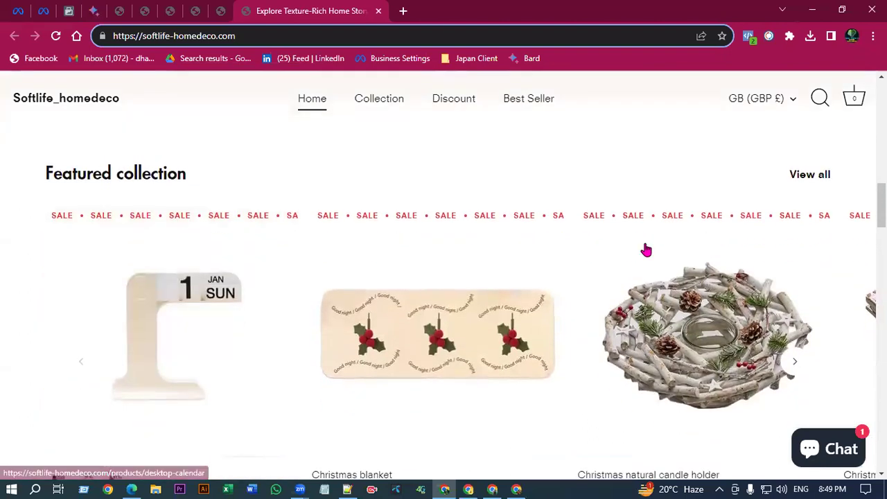
scroll(480, 313, down, 3)
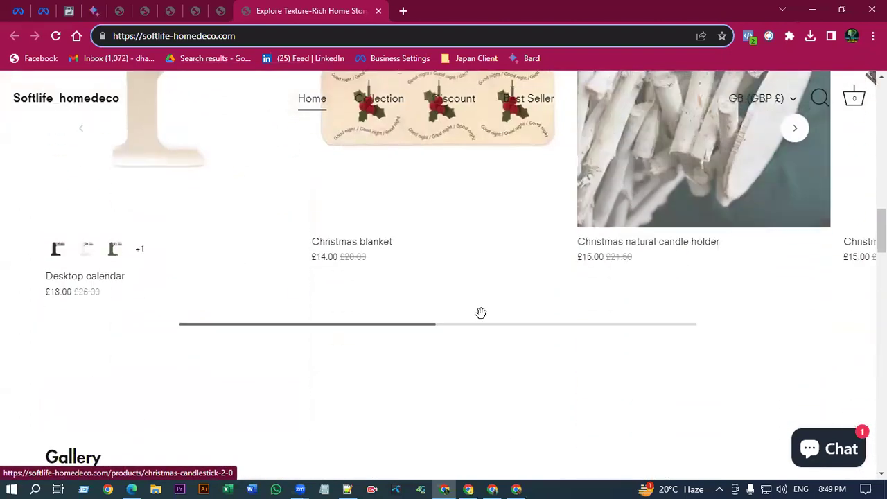
scroll(362, 246, up, 3)
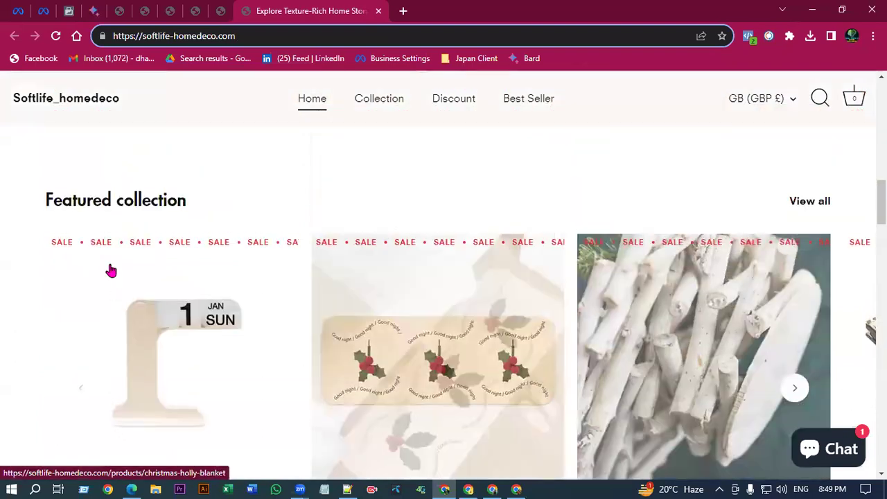
scroll(446, 243, up, 3)
Return to Events Manager and turn on Automatic Website Matching in the Base code Data Set's settings.
key(ctrl+3)
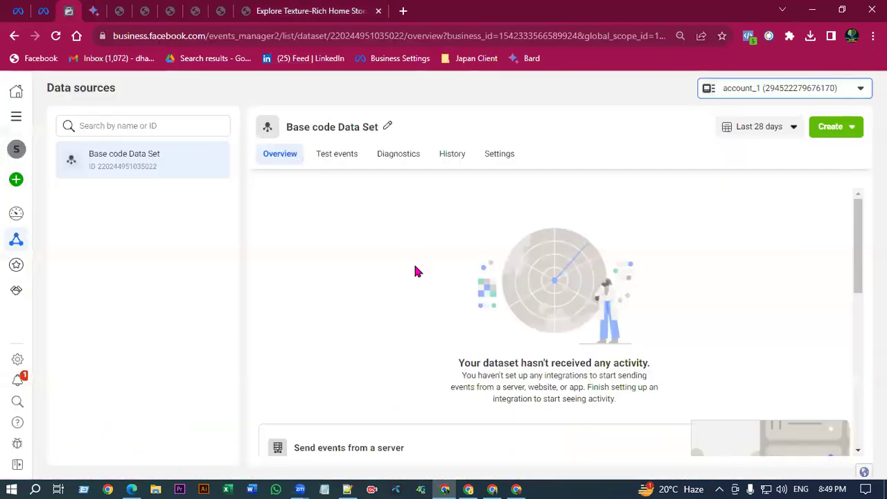
click(505, 154)
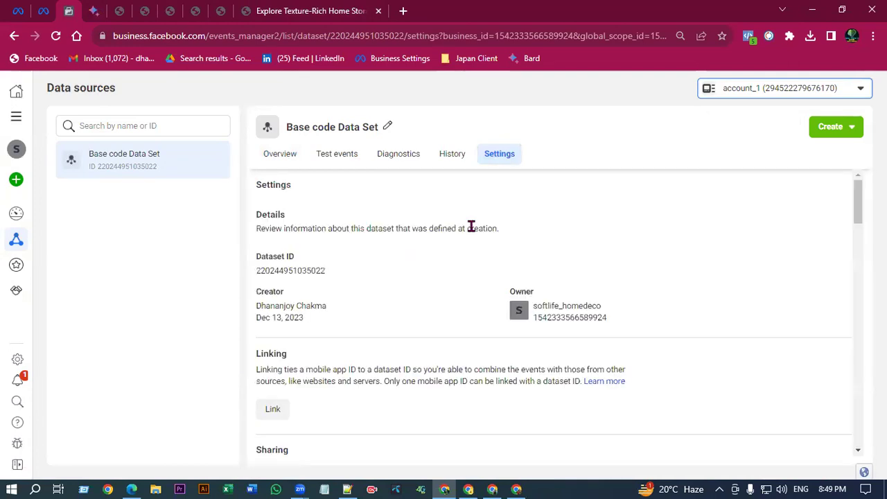
scroll(416, 208, down, 3)
scroll(426, 232, up, 3)
click(281, 154)
click(497, 156)
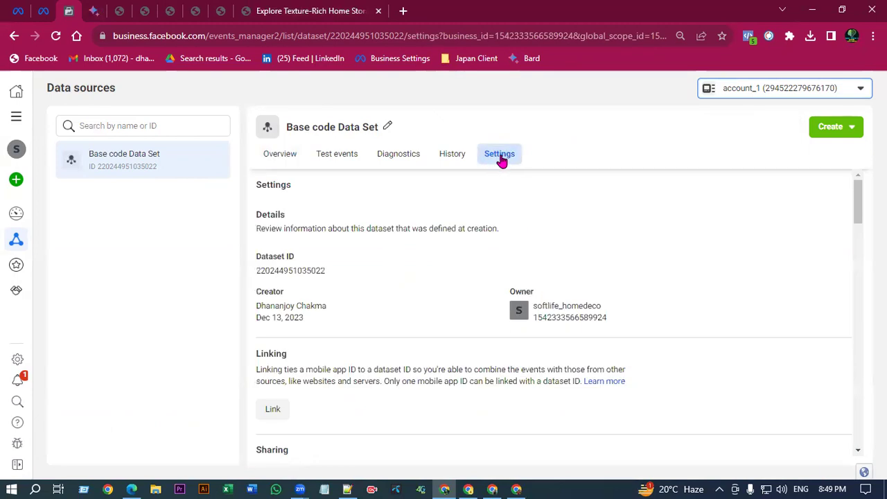
scroll(384, 243, down, 6)
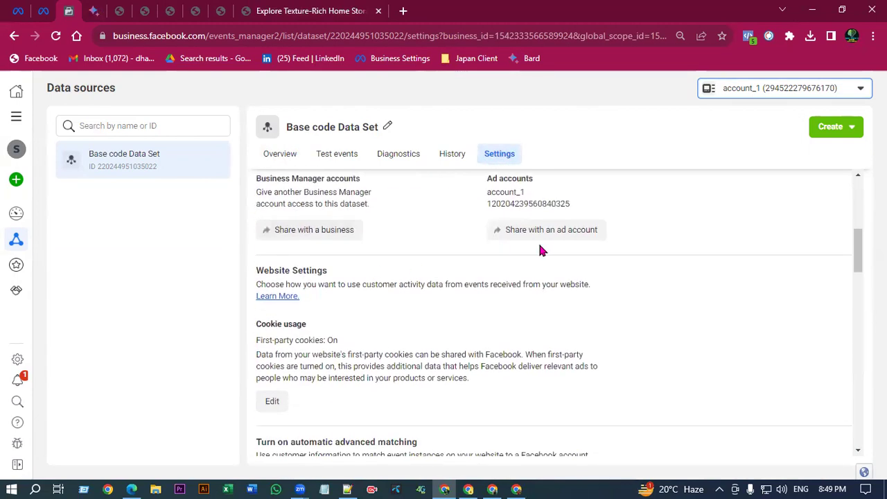
scroll(418, 276, down, 1)
click(590, 299)
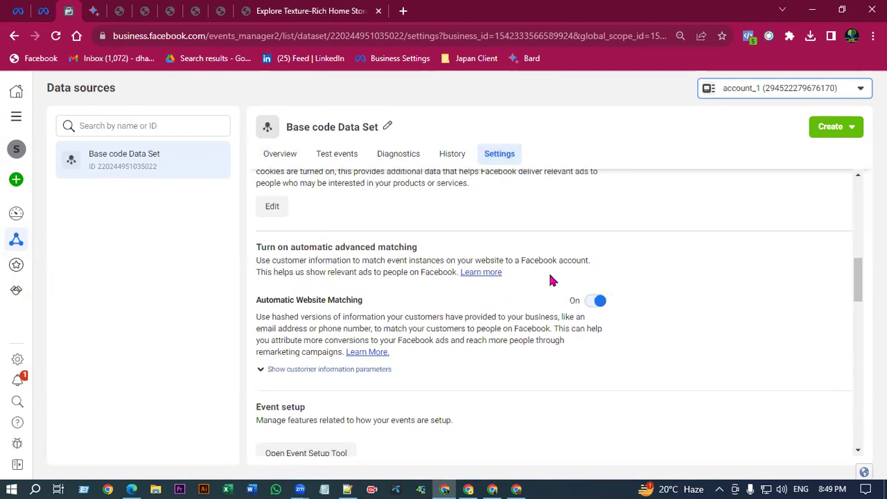
Turn on automatic event tracking without code and extended attribution uploads in the dataset's settings.
scroll(486, 298, down, 1)
scroll(485, 291, down, 3)
scroll(554, 270, up, 2)
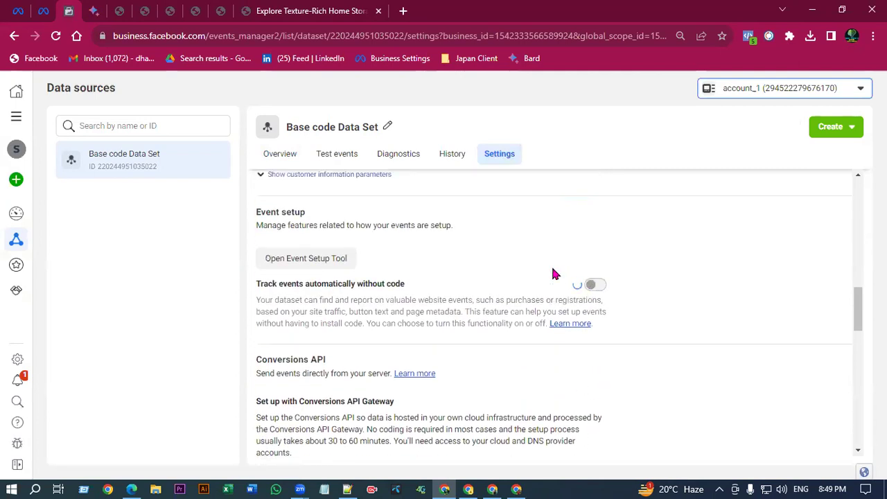
scroll(485, 277, down, 10)
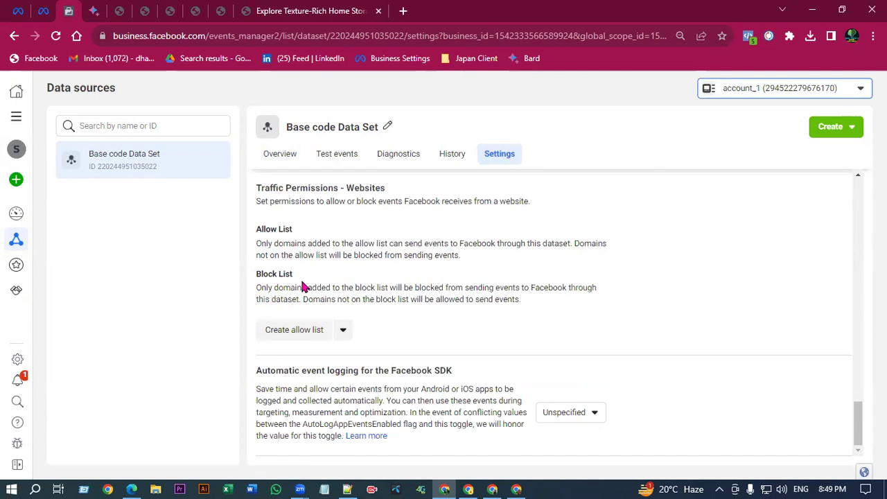
scroll(307, 312, up, 3)
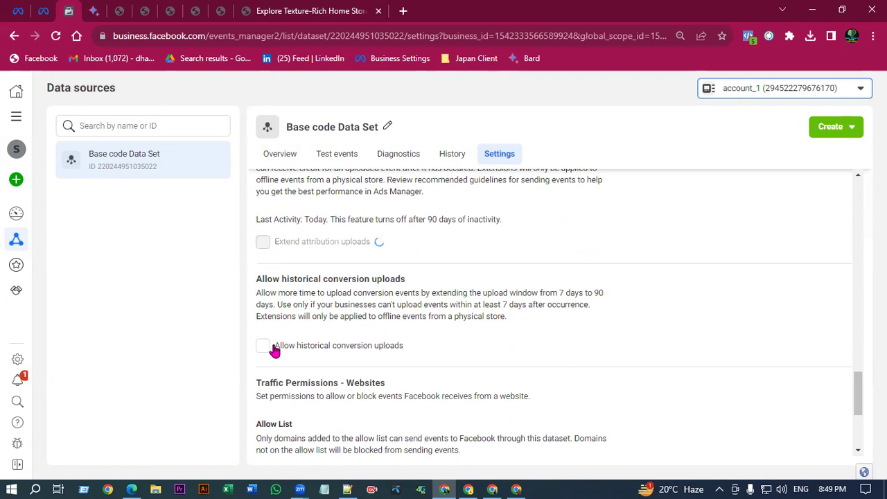
scroll(374, 312, down, 3)
Start an allow list under the website traffic permissions and clear the dataset ID pasted into the domain field.
click(308, 328)
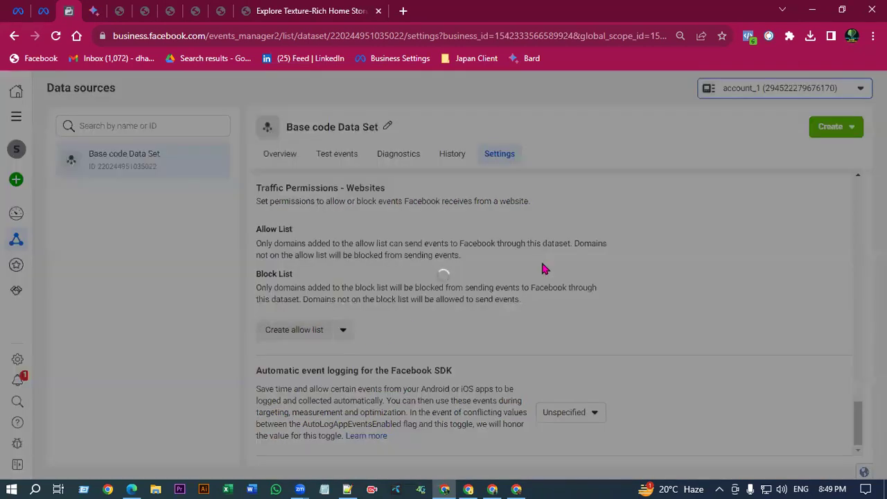
click(409, 233)
right_click(414, 235)
click(445, 324)
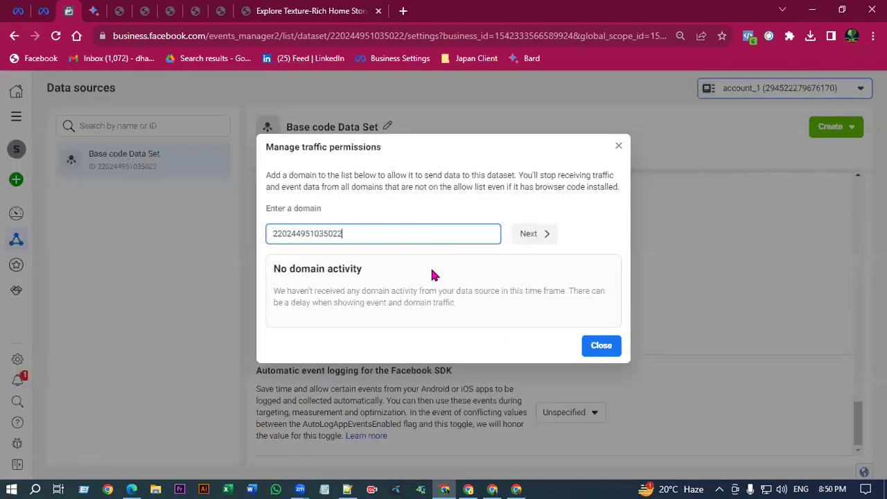
drag(402, 235, 255, 244)
key(BackSpace)
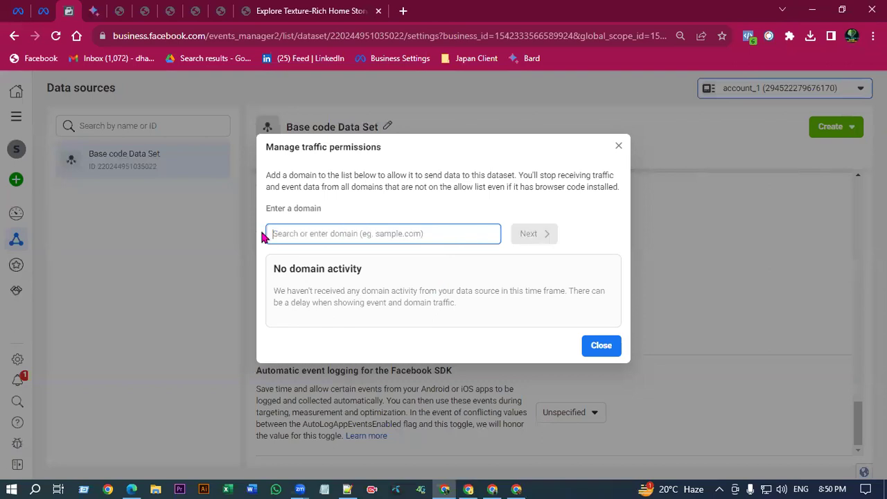
click(332, 6)
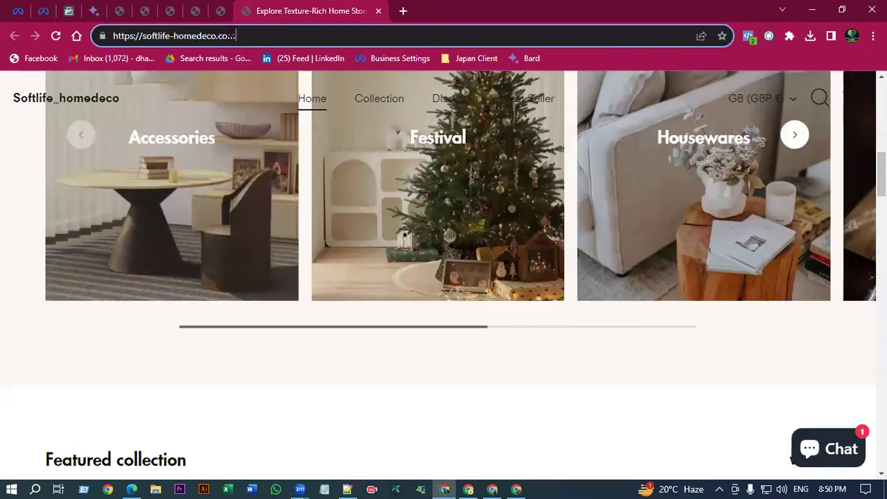
drag(236, 36, 159, 36)
click(143, 36)
drag(245, 36, 156, 35)
right_click(167, 36)
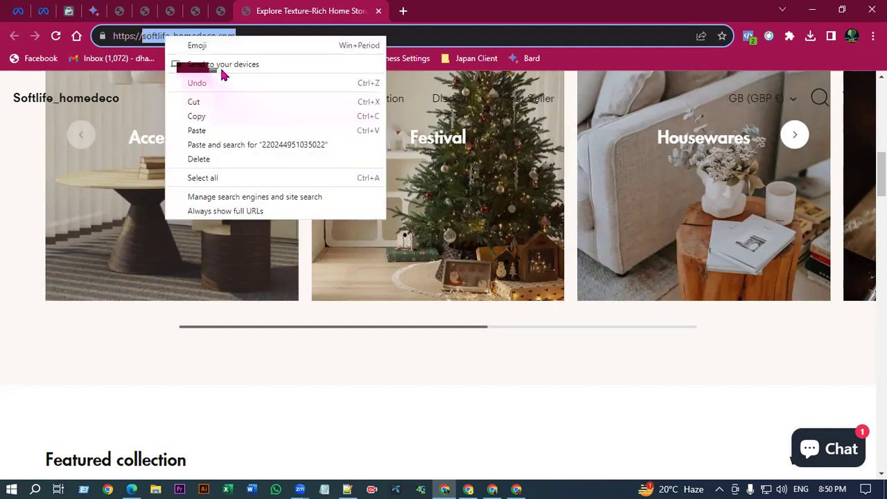
click(214, 118)
Add softlife-homedeco.com to the dataset's traffic permissions allow list and close the dialog.
click(67, 11)
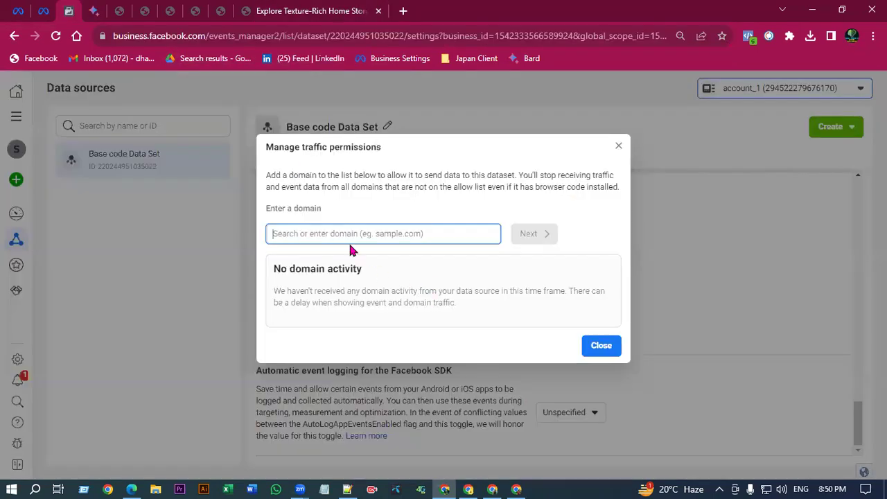
click(348, 233)
key(ctrl+v)
click(531, 233)
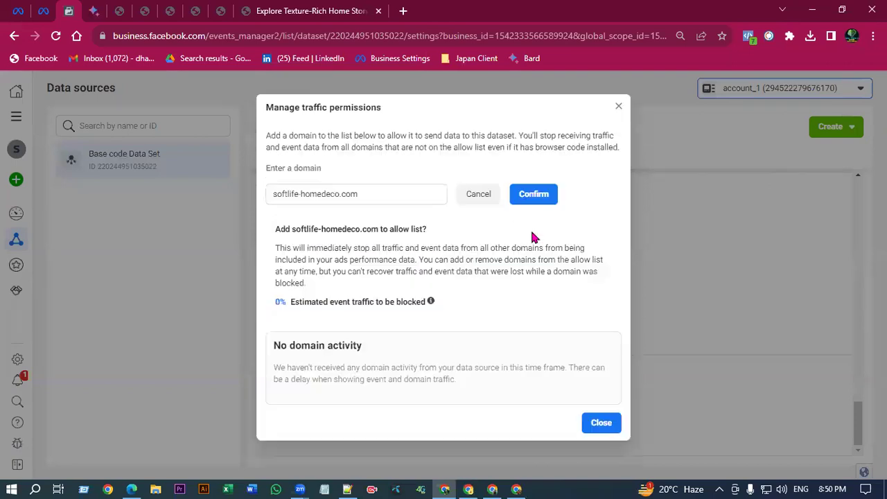
click(534, 196)
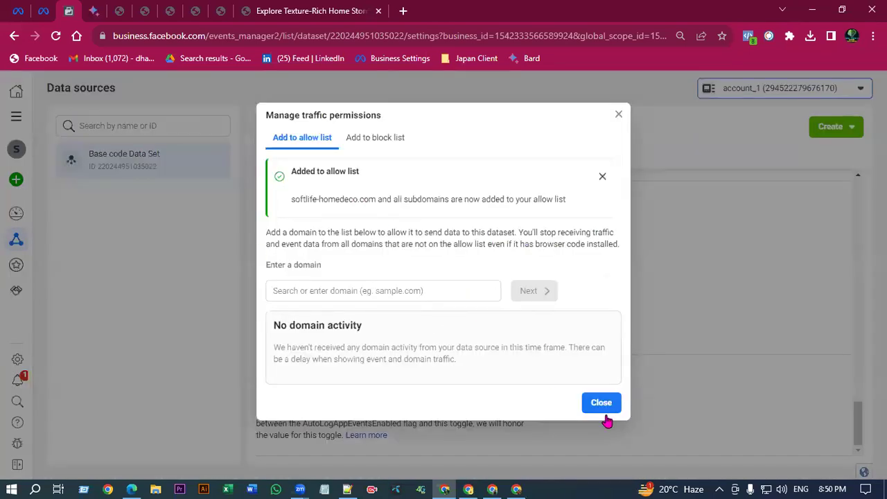
click(601, 406)
Choose Shopify as the dataset's partner integration, mark the Shopify setup as completed and continue to connection verification.
scroll(394, 347, up, 10)
scroll(360, 288, up, 1)
scroll(402, 323, down, 2)
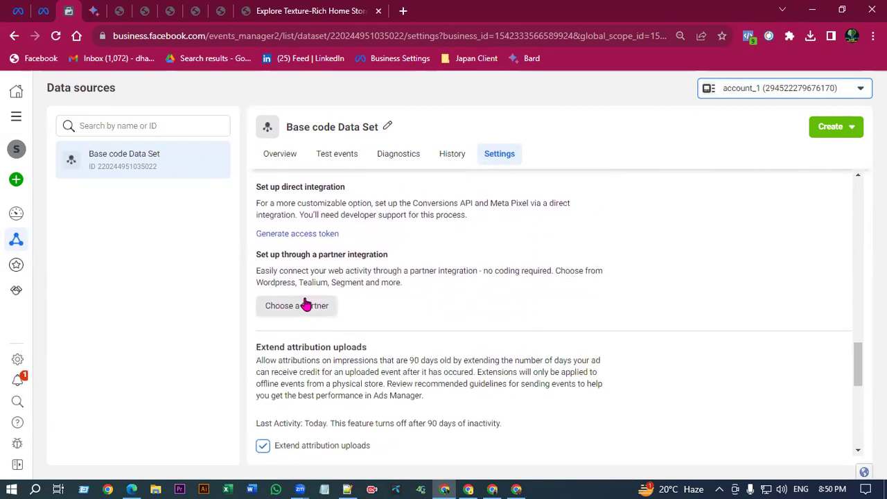
drag(305, 269, 212, 268)
click(297, 307)
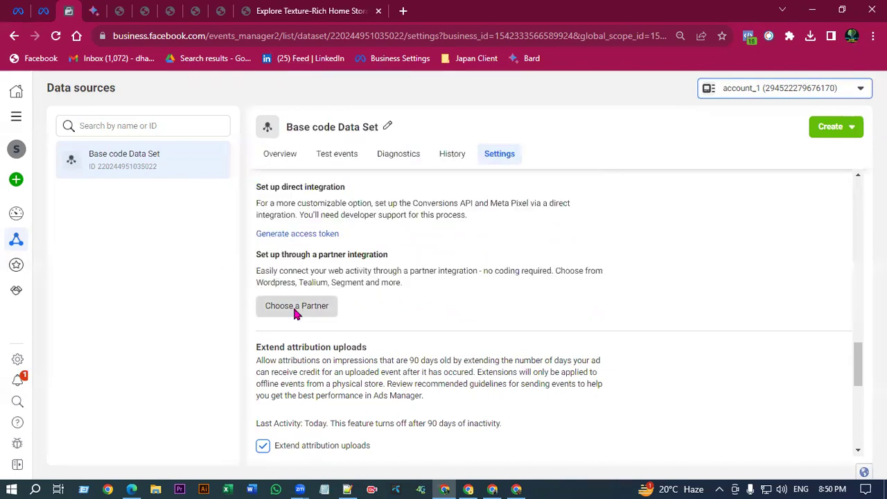
click(284, 302)
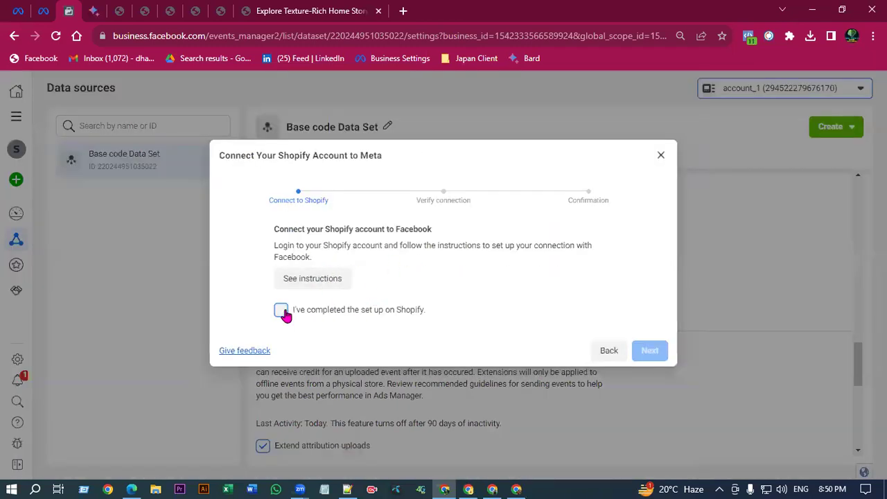
click(282, 312)
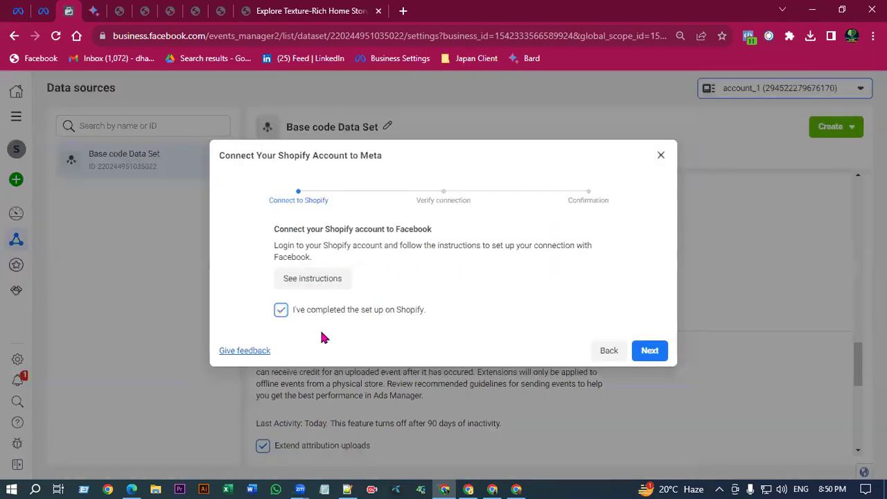
click(649, 350)
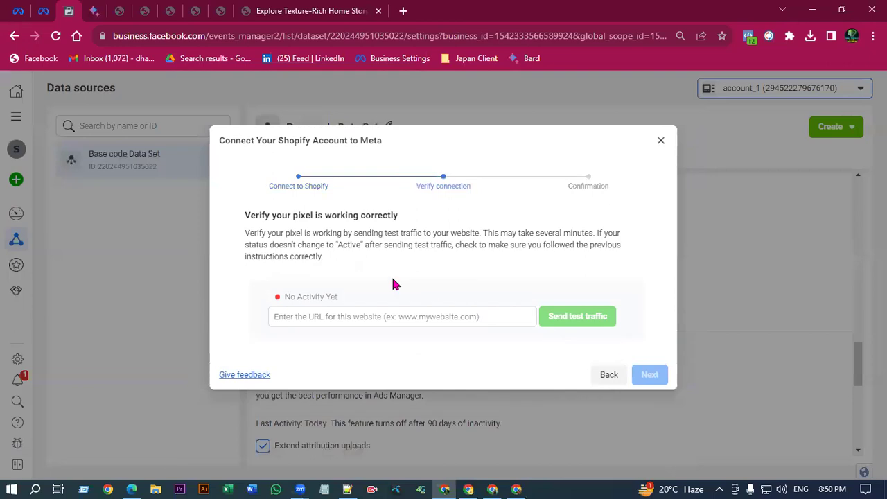
Send test traffic to softlife-homedeco.com to verify the pixel in the Shopify connection setup.
click(357, 313)
key(ctrl+v)
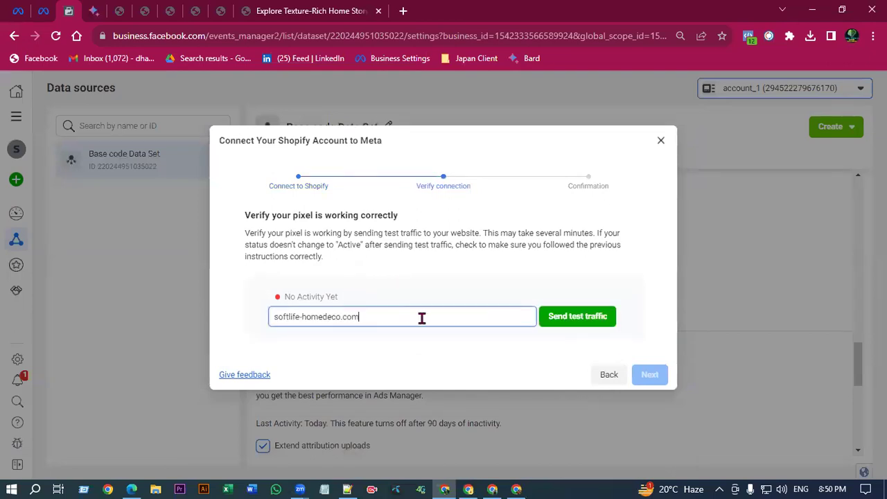
click(576, 317)
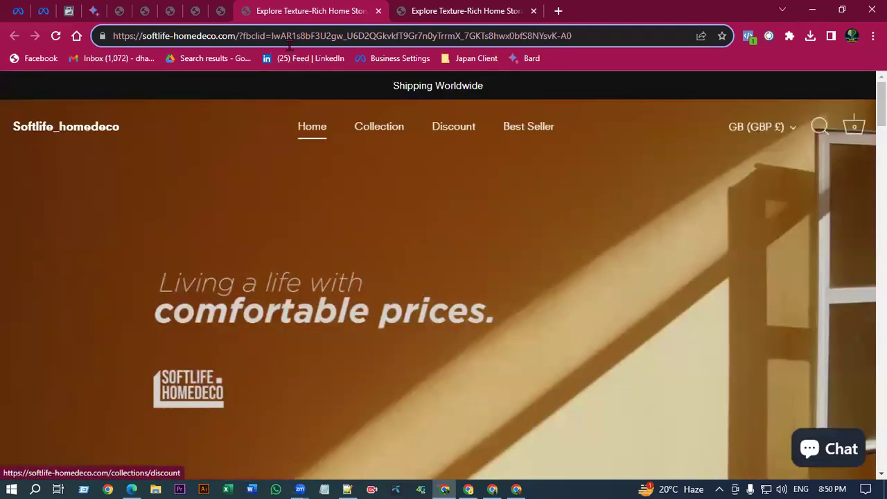
Resend test traffic from the Shopify connection verification and browse the store's homepage to generate pixel activity.
click(68, 10)
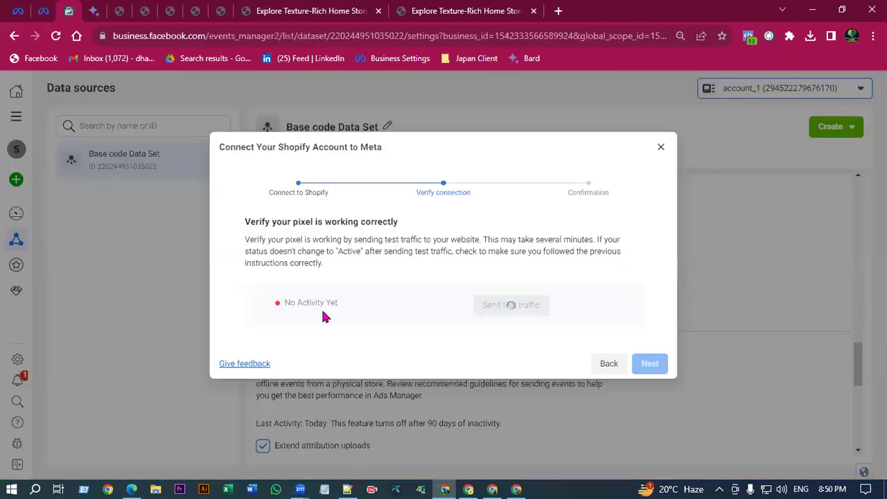
click(511, 302)
scroll(458, 257, down, 5)
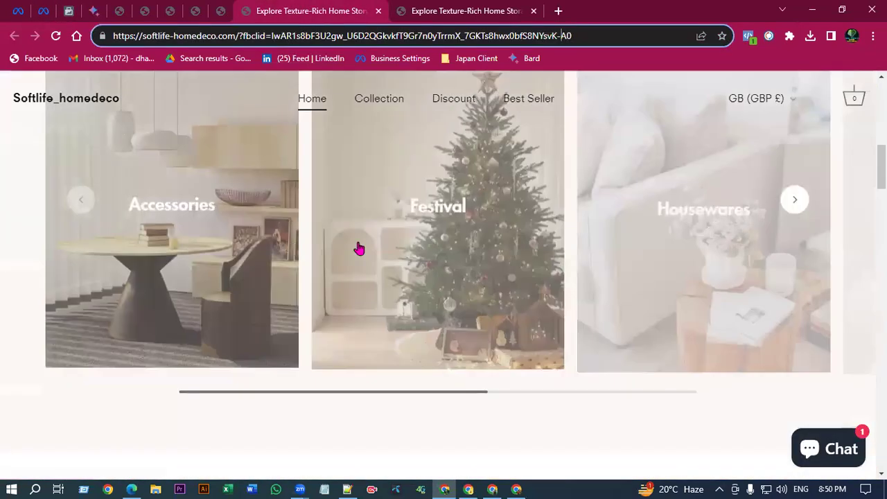
scroll(479, 212, down, 3)
scroll(320, 213, down, 3)
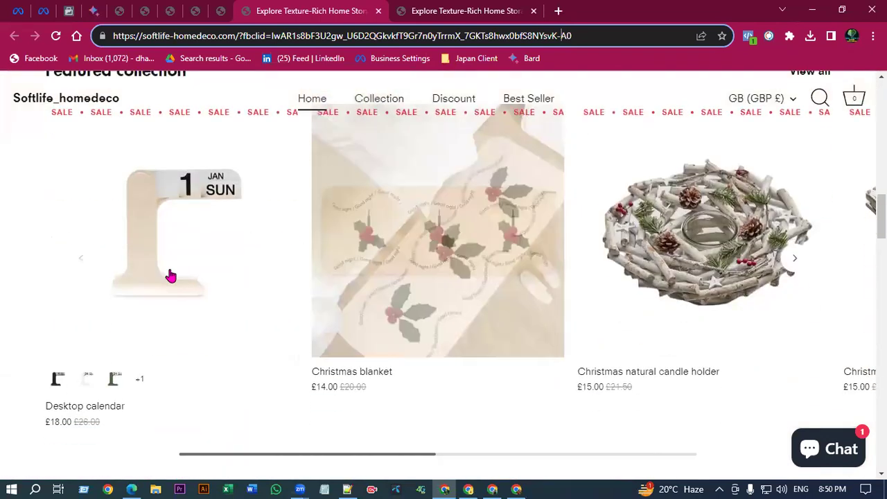
Complete the Shopify connection verification, finish the setup and expand the Shopify entry among the dataset's connected partners.
click(70, 10)
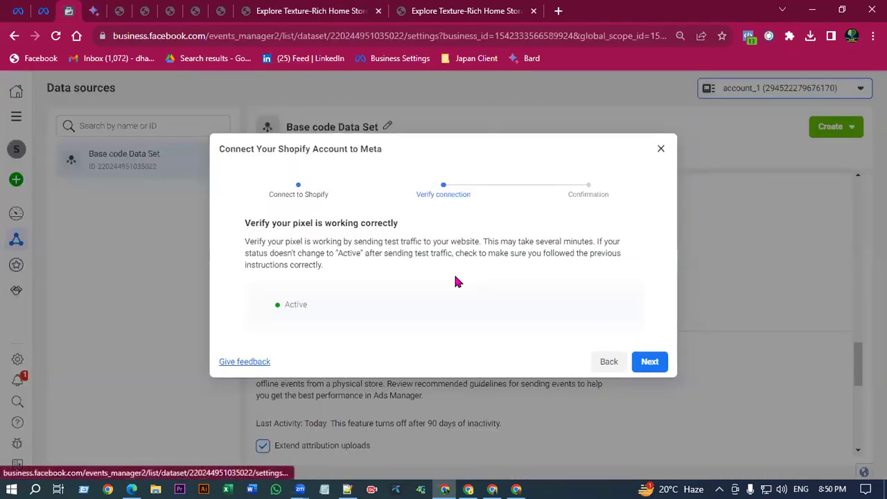
double_click(313, 304)
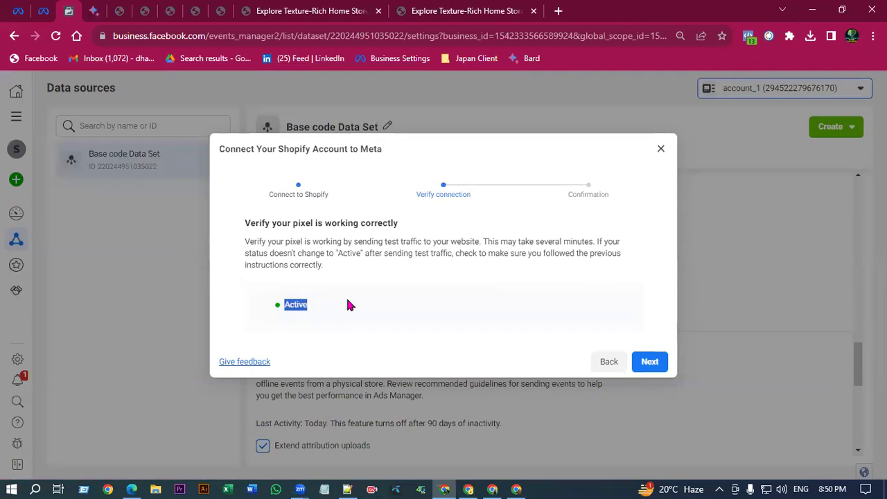
click(650, 361)
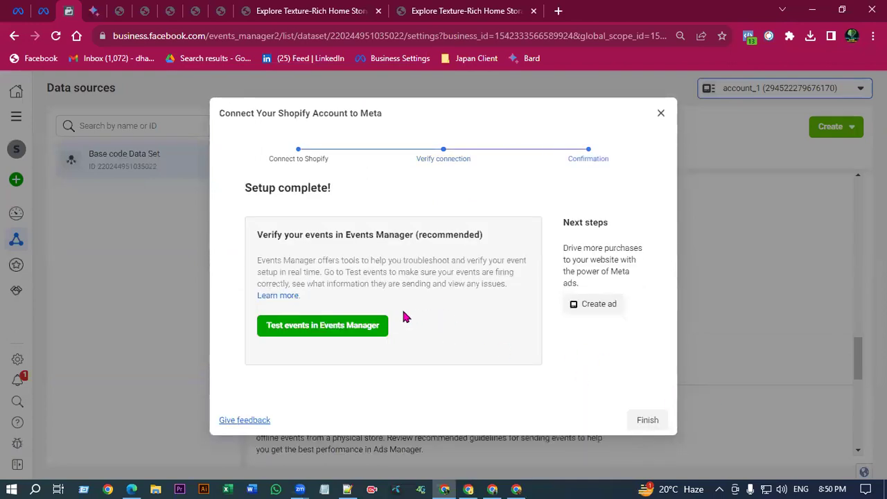
click(647, 420)
scroll(369, 260, down, 2)
scroll(346, 312, up, 2)
click(347, 357)
scroll(439, 336, down, 1)
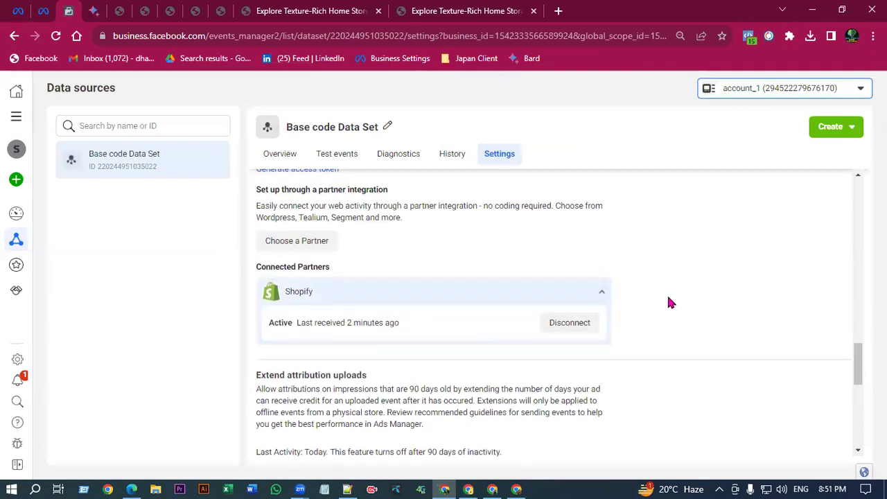
Capture the dataset settings page as a screenshot and outline the Shopify connection and the Base code Data Set entry with red rectangles.
key(Print)
drag(17, 92, 862, 464)
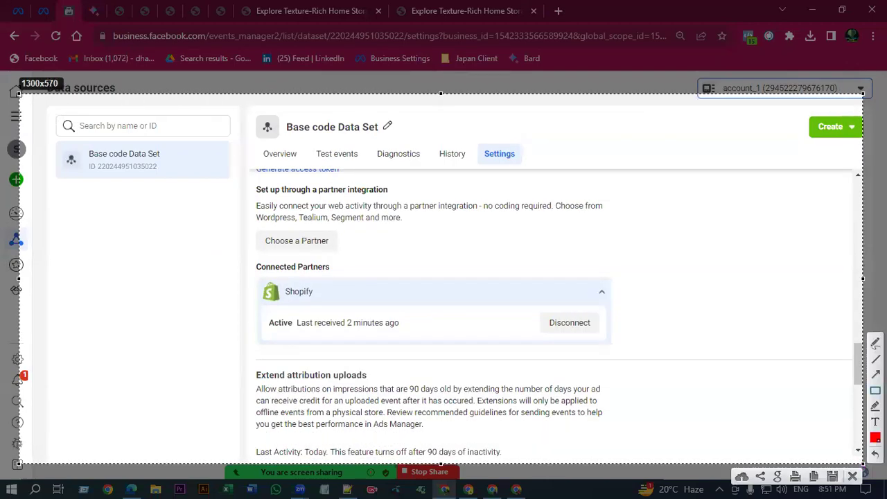
mouse_move(247, 270)
mouse_down()
mouse_move(411, 314)
mouse_move(624, 352)
mouse_up()
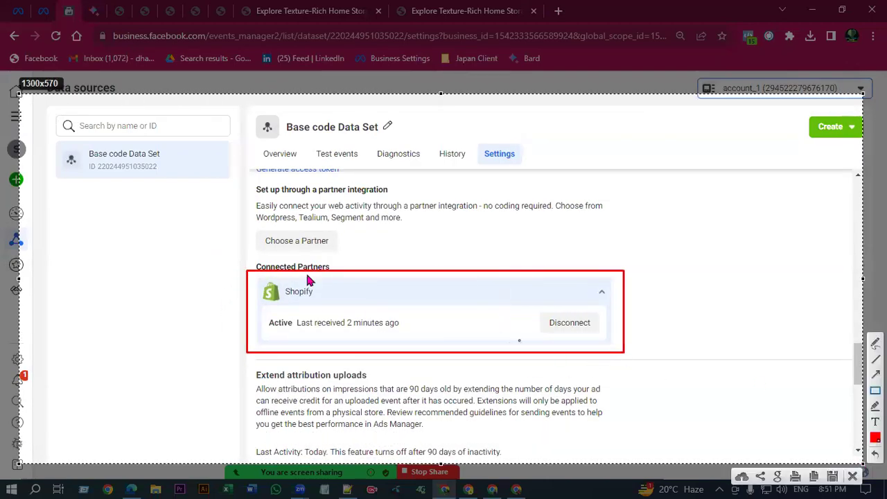
drag(63, 134, 208, 179)
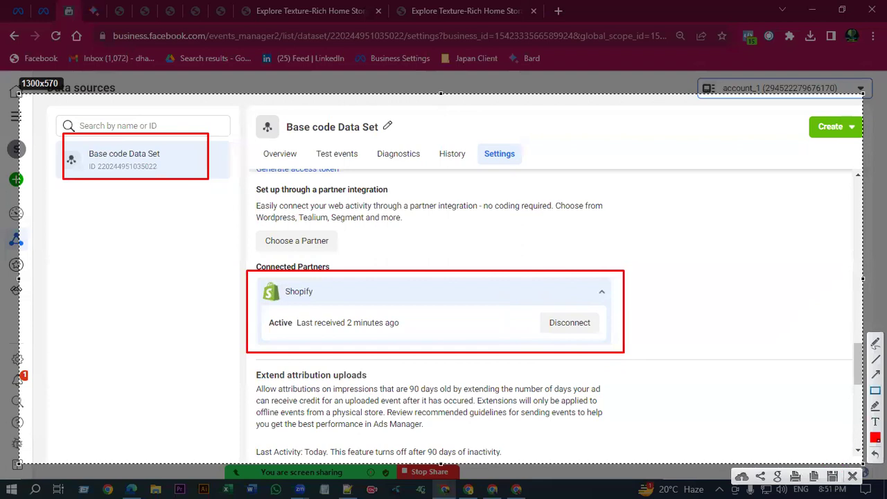
Add the enlarged text "Joy Ads Expert" above the Shopify box and save the screenshot as PNG "japan" in "2023-2024 pixel ss tracking".
click(403, 232)
scroll(403, 233, up, 5)
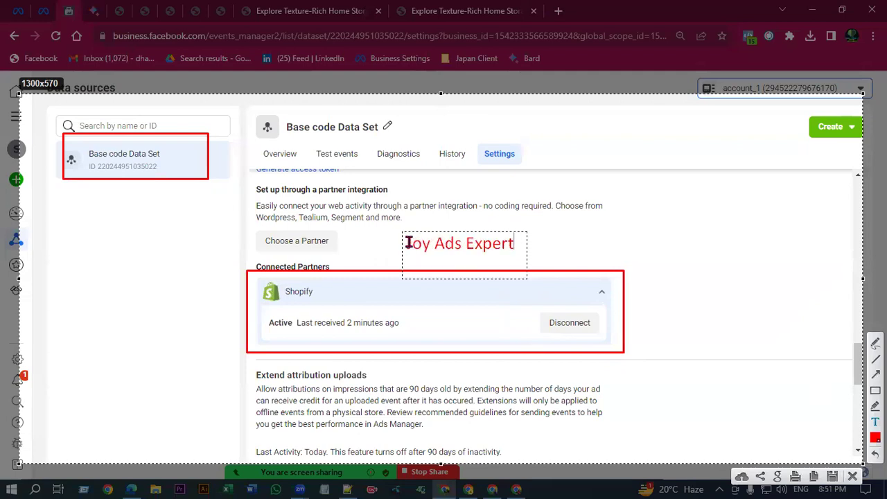
click(830, 478)
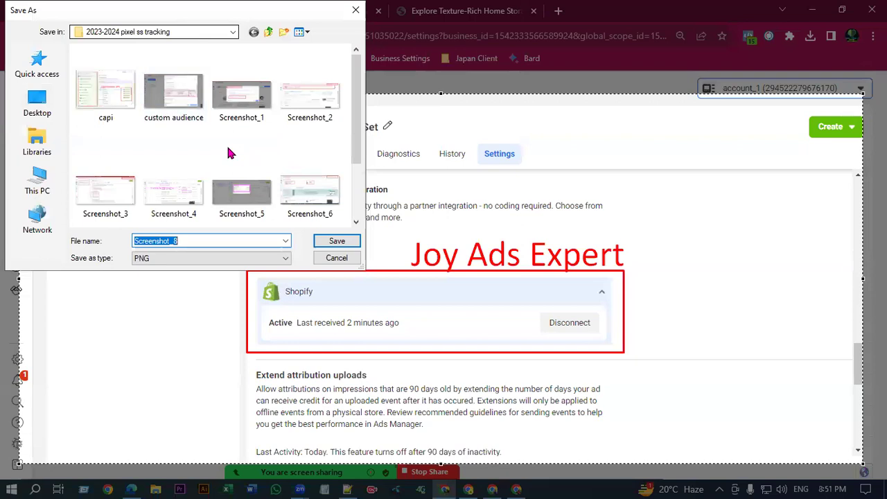
scroll(231, 153, down, 2)
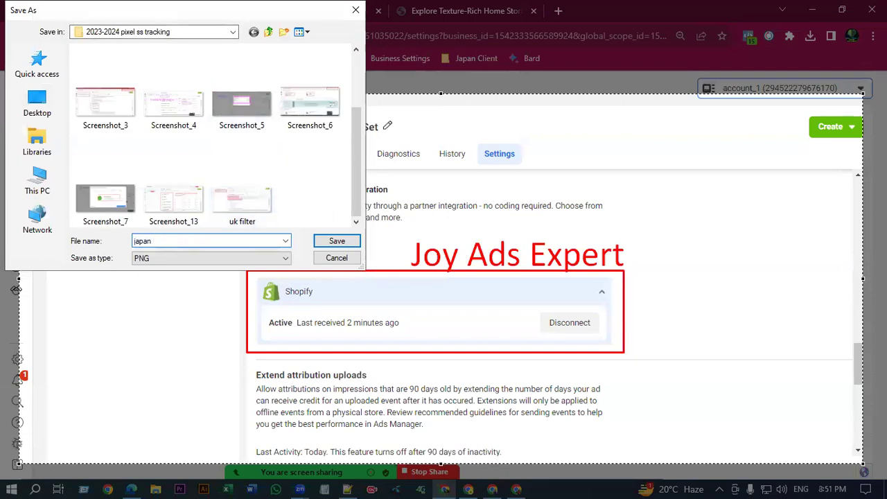
key(Return)
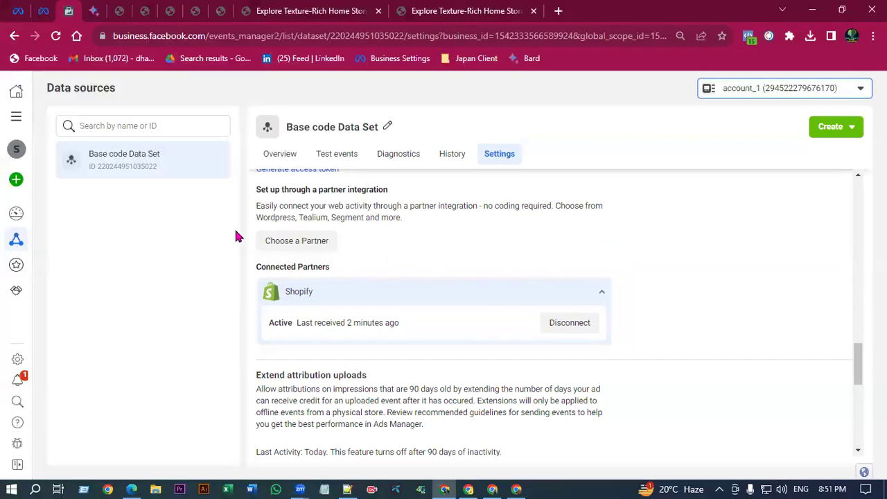
scroll(408, 275, down, 6)
scroll(445, 312, up, 15)
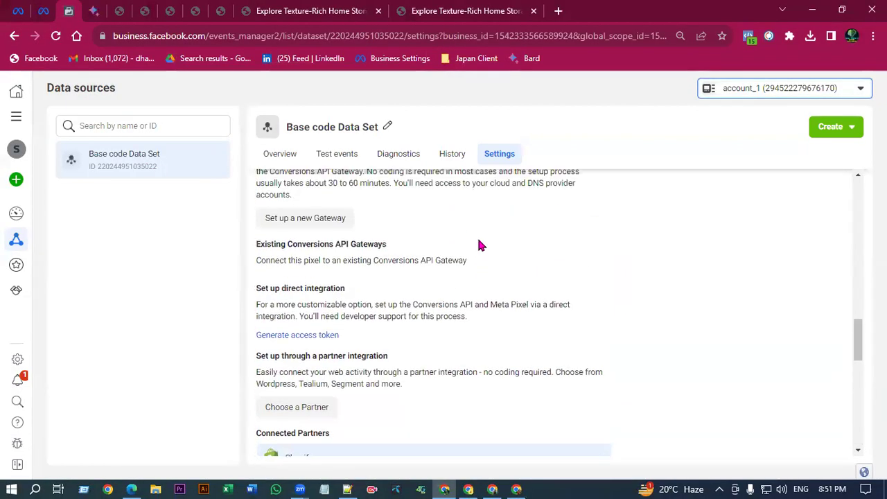
click(451, 156)
click(389, 154)
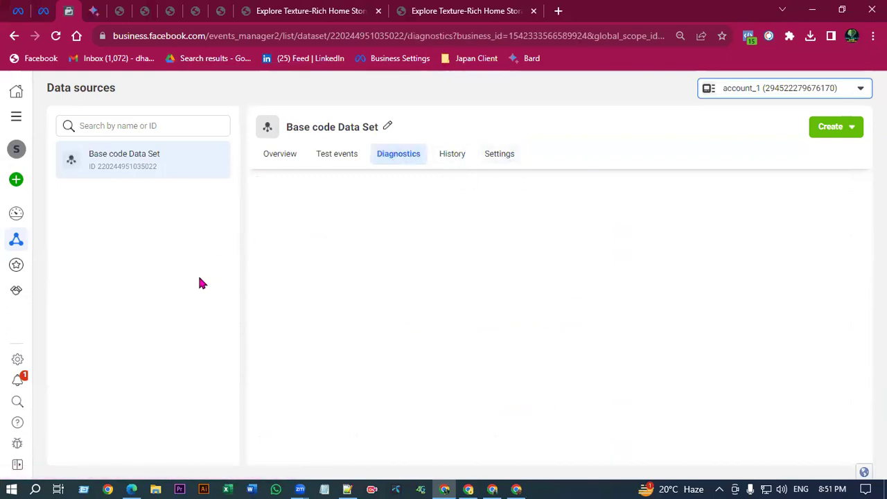
Launch the Event Setup Tool from the dataset settings on softlife-homedeco.com and close the leftover store tabs.
click(501, 155)
scroll(293, 303, down, 8)
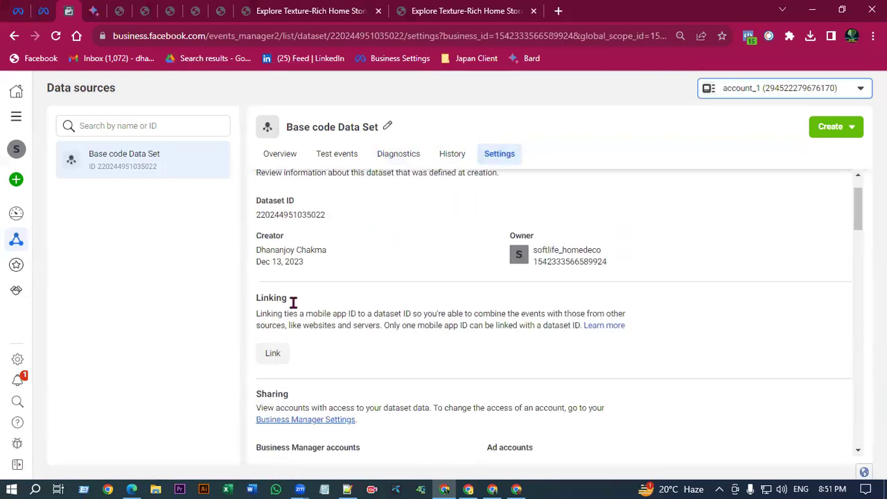
scroll(346, 298, down, 2)
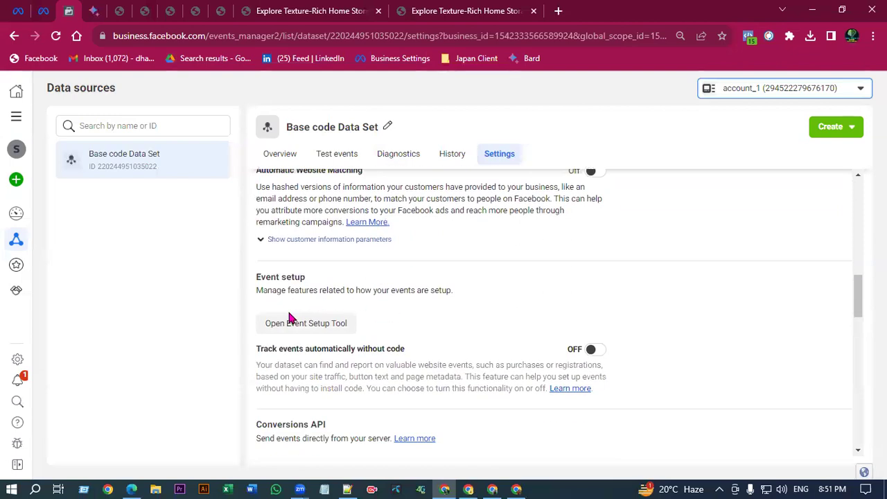
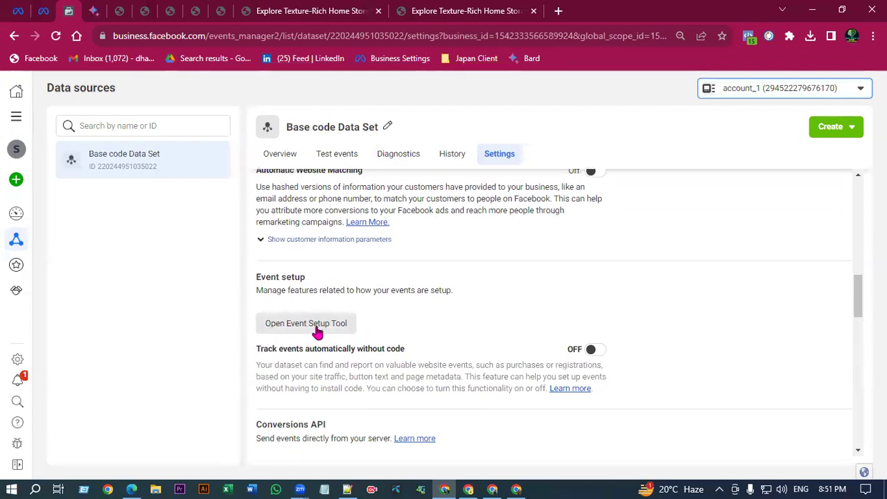
click(317, 331)
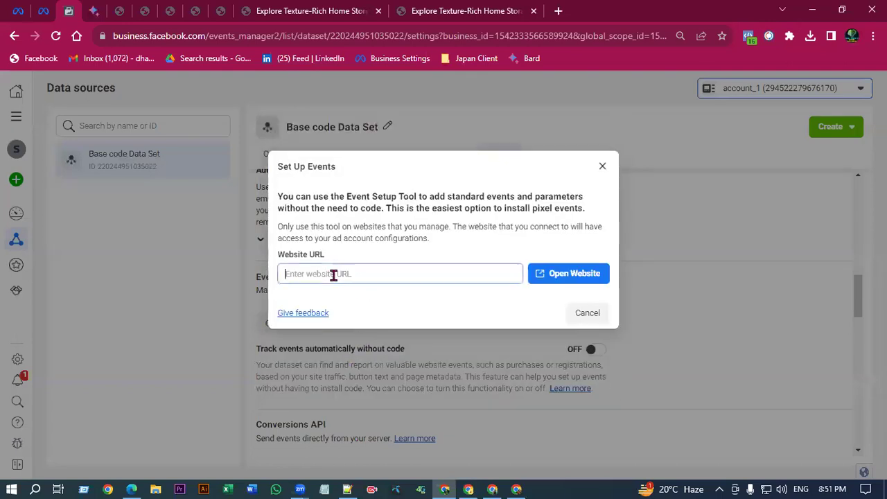
right_click(333, 275)
click(390, 365)
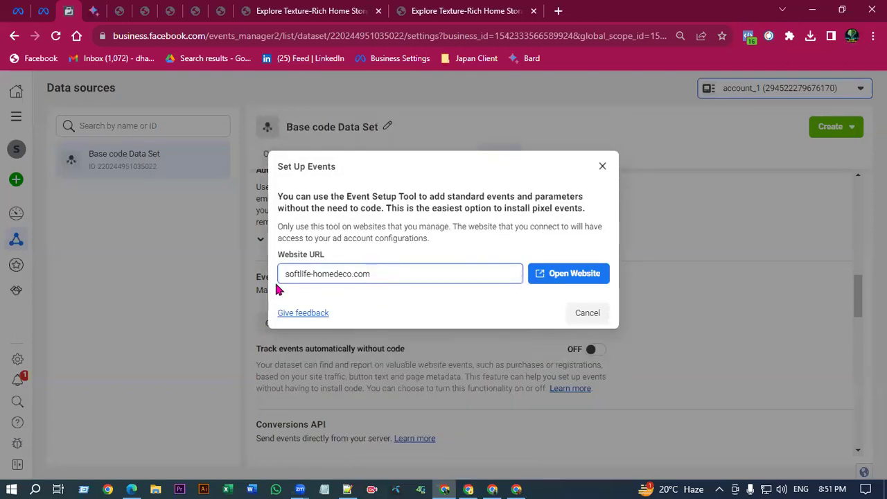
click(562, 274)
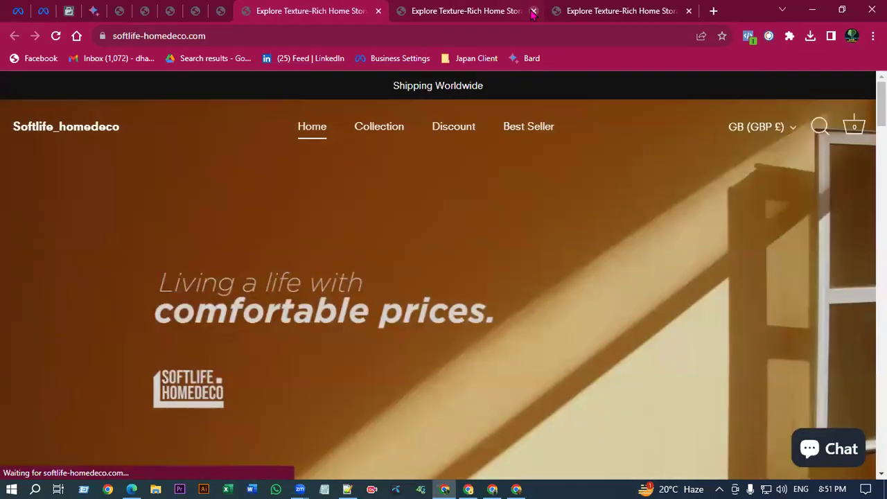
click(688, 11)
click(533, 10)
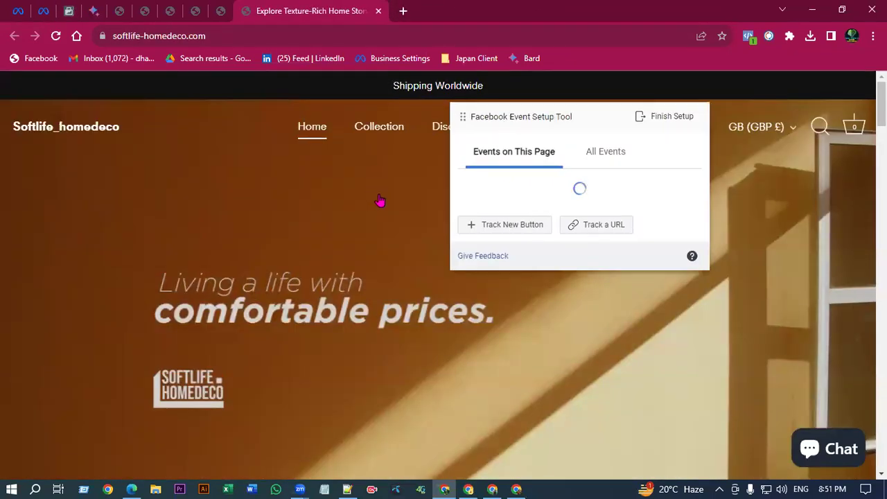
Look through the store's homepage and Collections page to examine which pages and buttons could be tracked.
scroll(380, 200, down, 5)
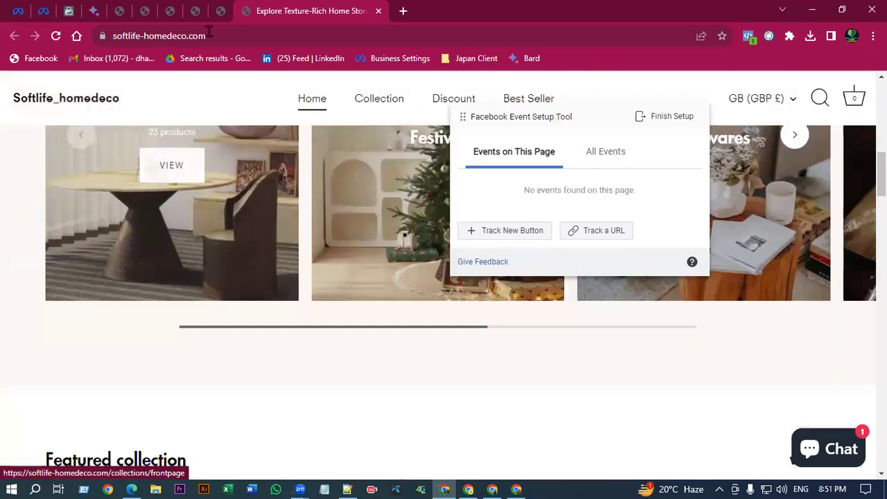
click(245, 160)
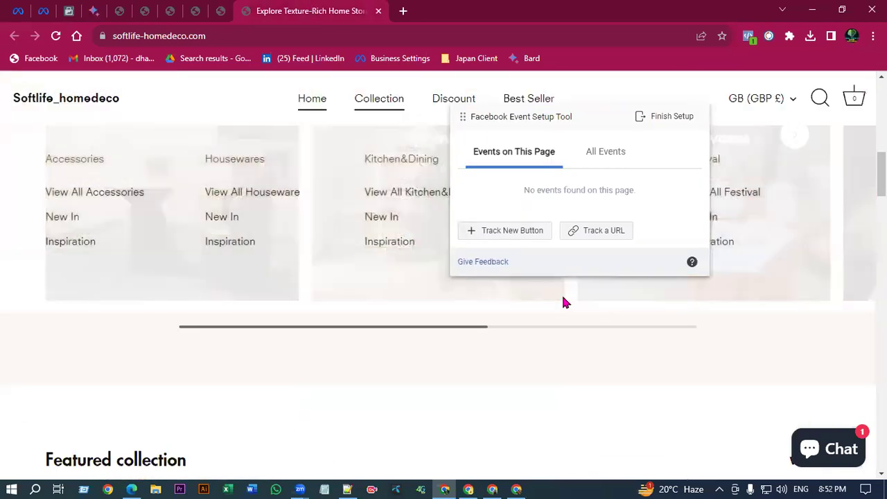
scroll(531, 345, down, 5)
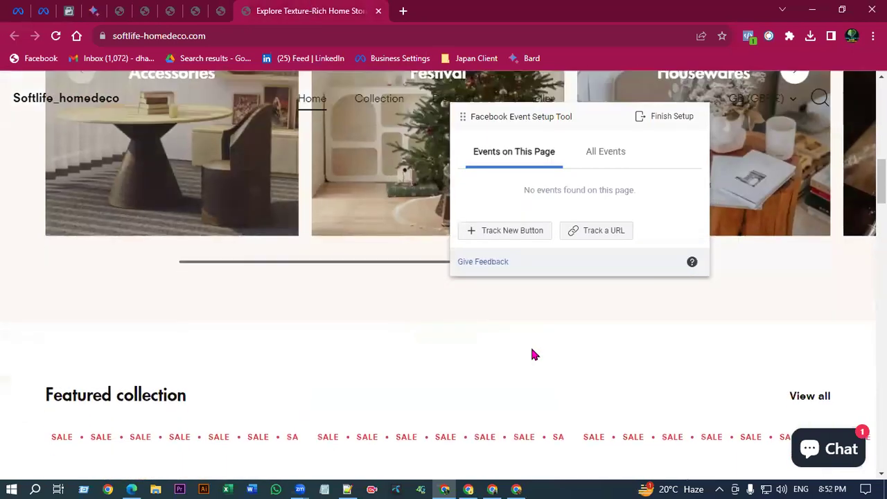
scroll(360, 340, up, 5)
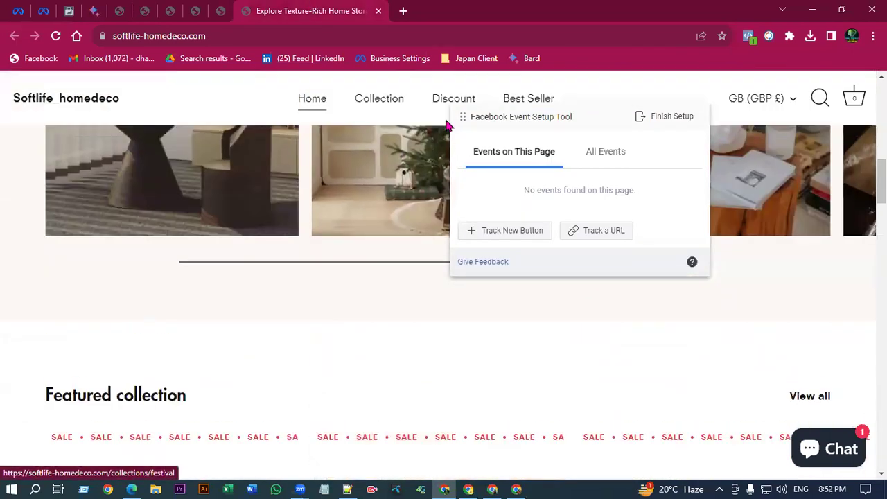
click(390, 109)
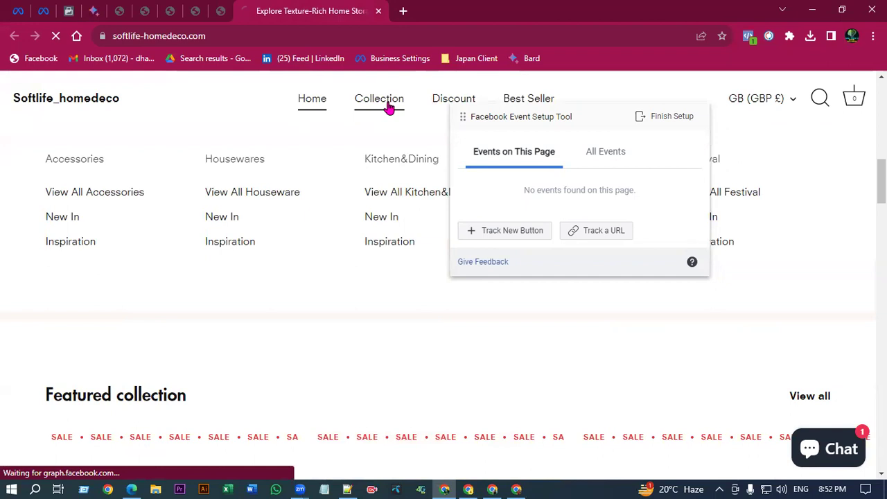
scroll(410, 191, down, 5)
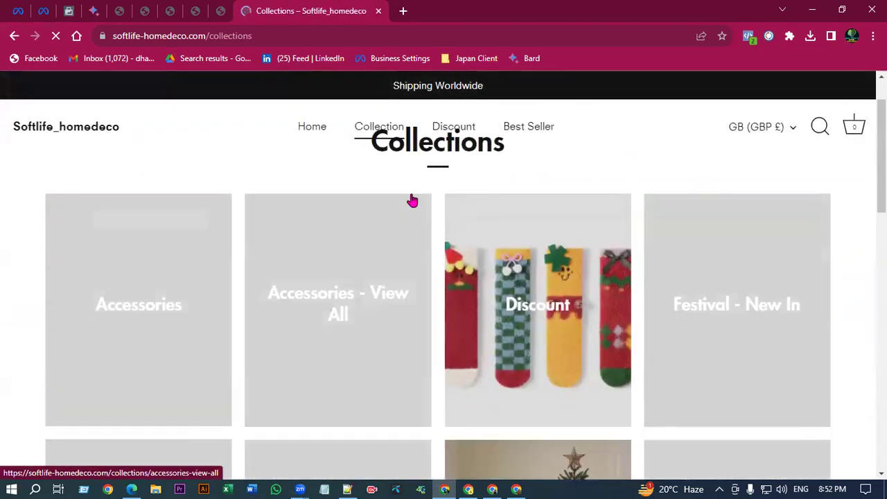
scroll(319, 249, down, 4)
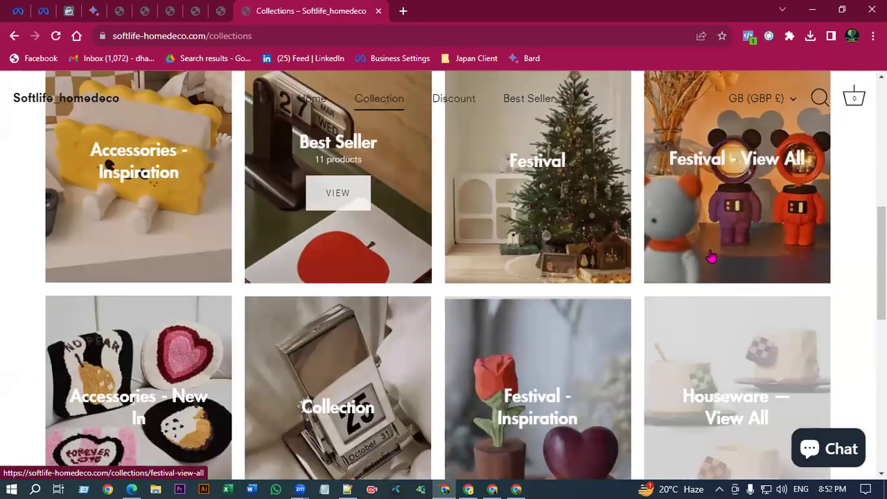
scroll(718, 251, down, 2)
scroll(719, 251, down, 3)
scroll(643, 224, up, 9)
scroll(802, 243, up, 3)
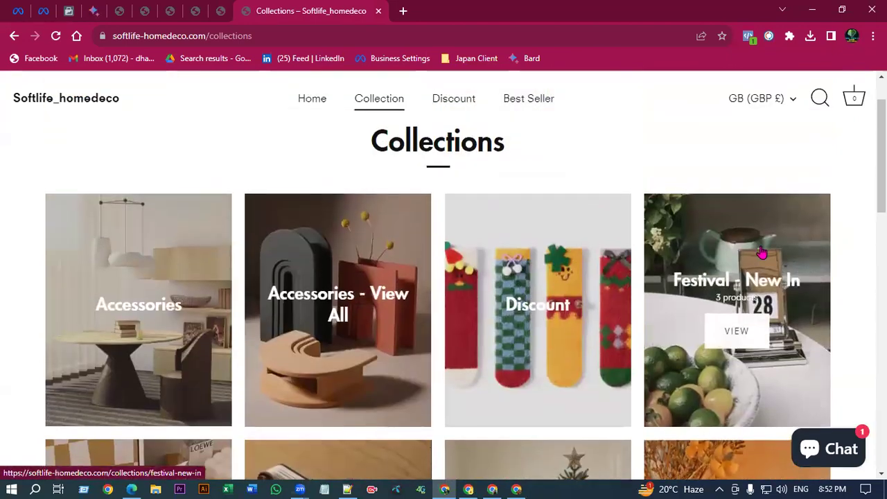
scroll(804, 301, down, 1)
scroll(522, 187, up, 2)
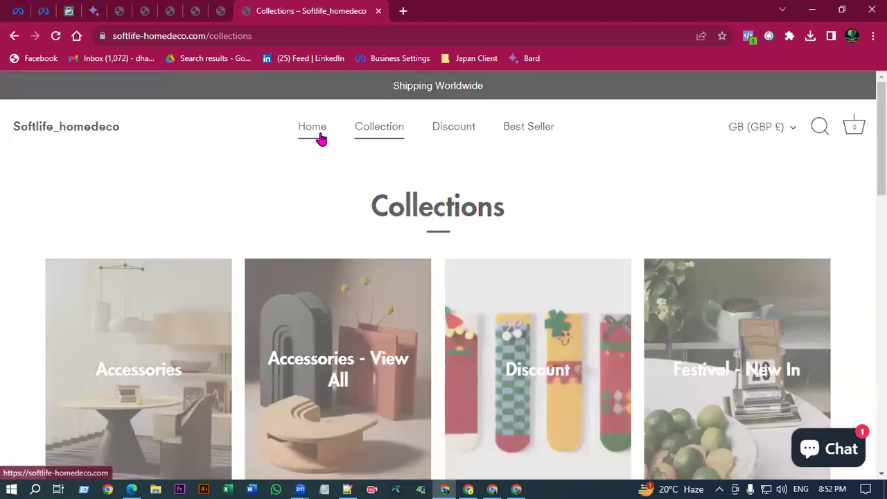
Return to the softlife-homedeco.com homepage and reload it so the Event Setup Tool opens there.
click(315, 130)
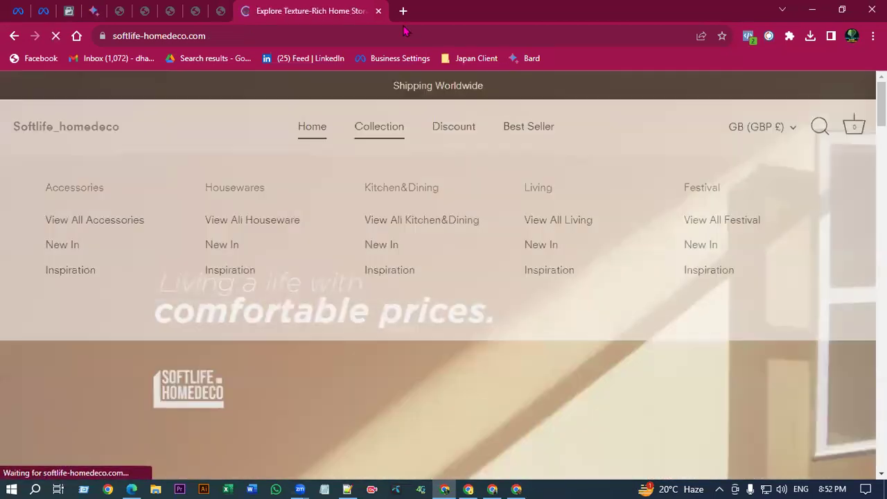
click(441, 33)
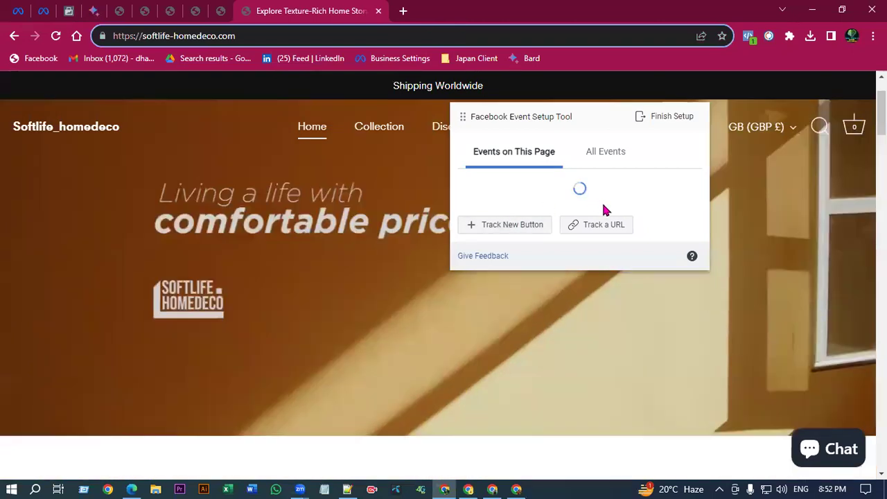
scroll(604, 210, down, 10)
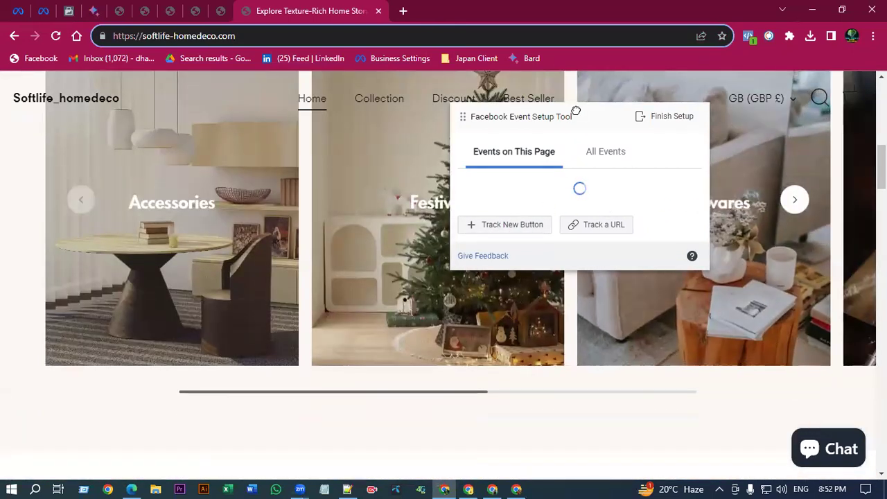
Move the Event Setup Tool clear of the homepage content, start tracking a new button, examine the highlighted elements, and cancel the selection.
drag(575, 113, 201, 107)
scroll(603, 233, down, 2)
scroll(658, 249, up, 3)
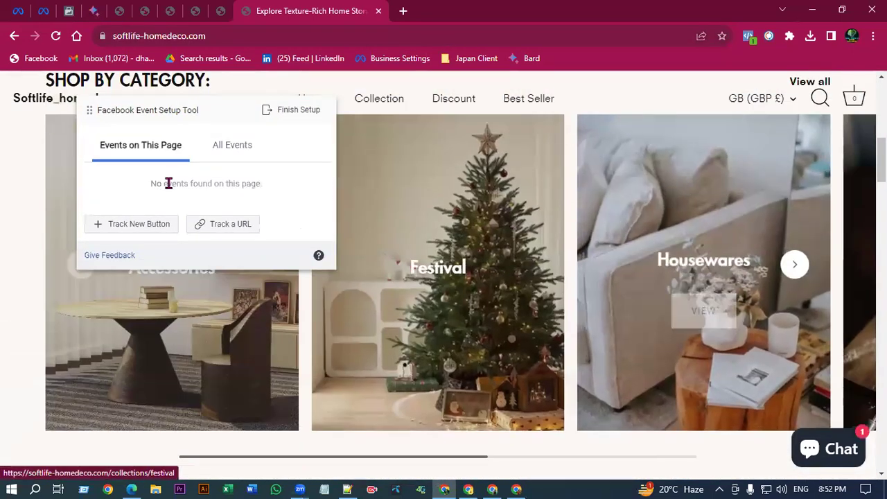
click(151, 226)
scroll(763, 327, down, 5)
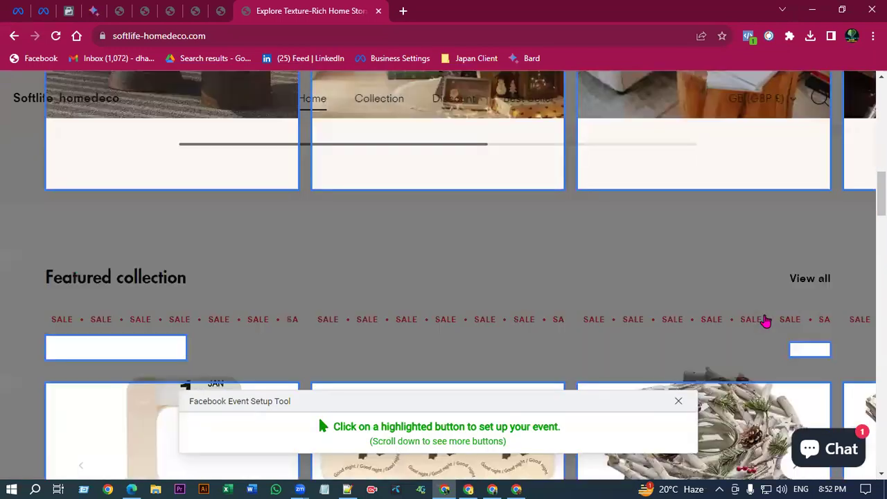
scroll(727, 301, down, 1)
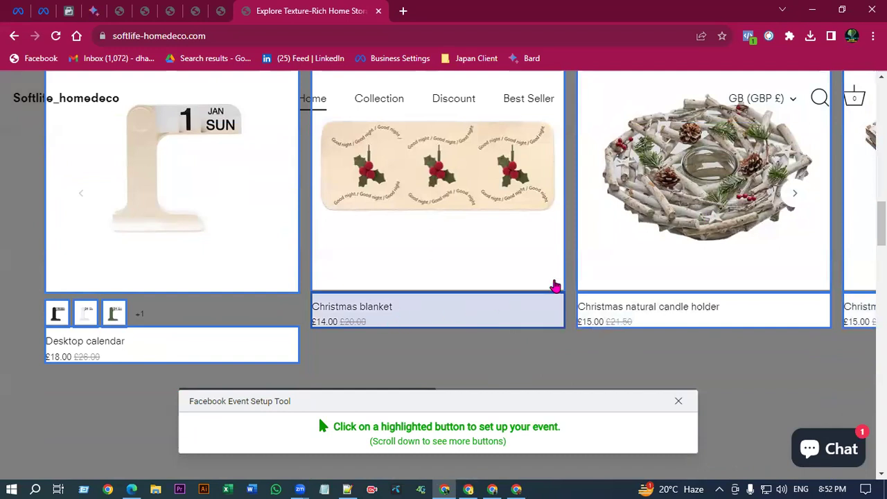
scroll(723, 260, up, 6)
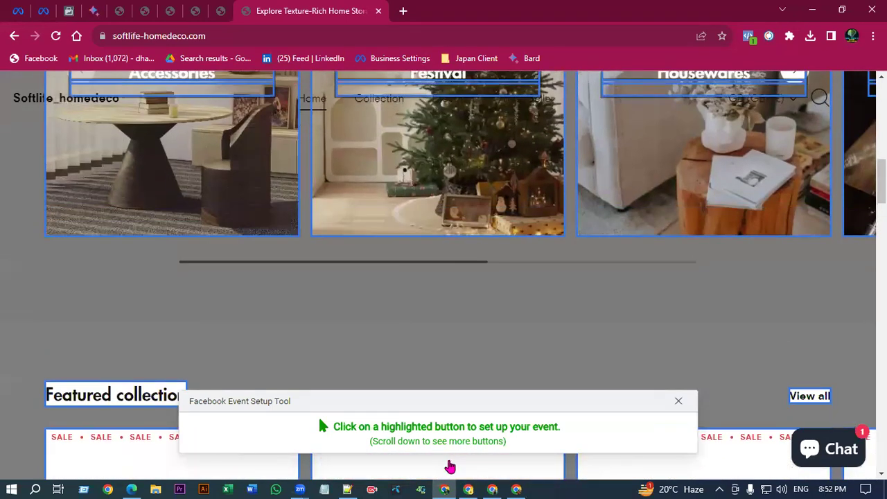
click(679, 400)
Open the full Featured collection from the homepage and look through its product listing and footer, moving the Event Setup Tool aside.
scroll(772, 370, down, 2)
click(808, 271)
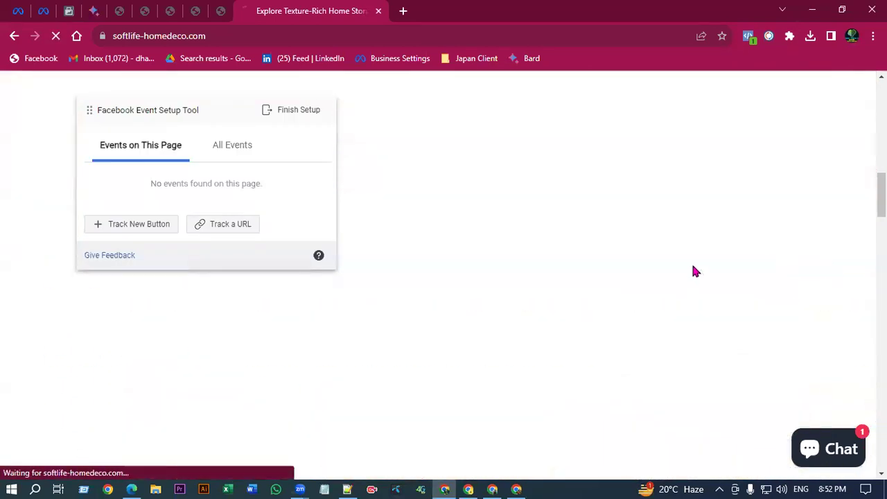
scroll(530, 211, down, 5)
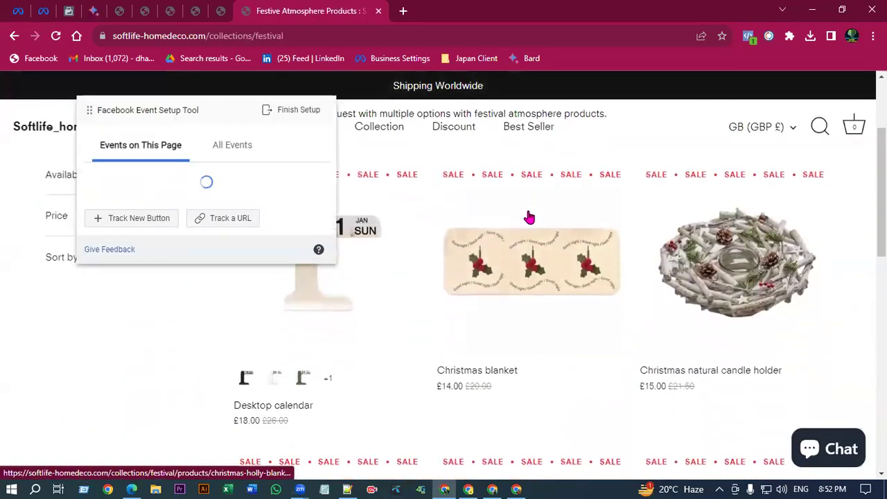
scroll(528, 218, down, 7)
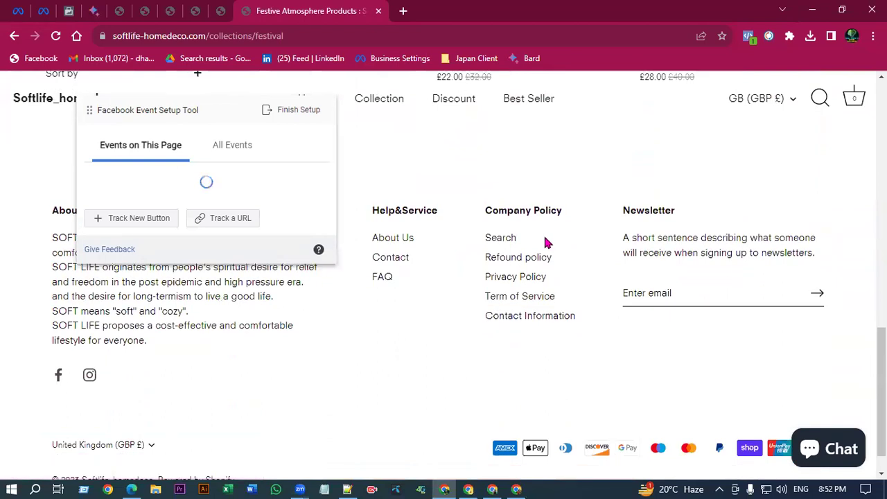
scroll(547, 241, up, 2)
scroll(564, 245, down, 2)
scroll(696, 269, up, 10)
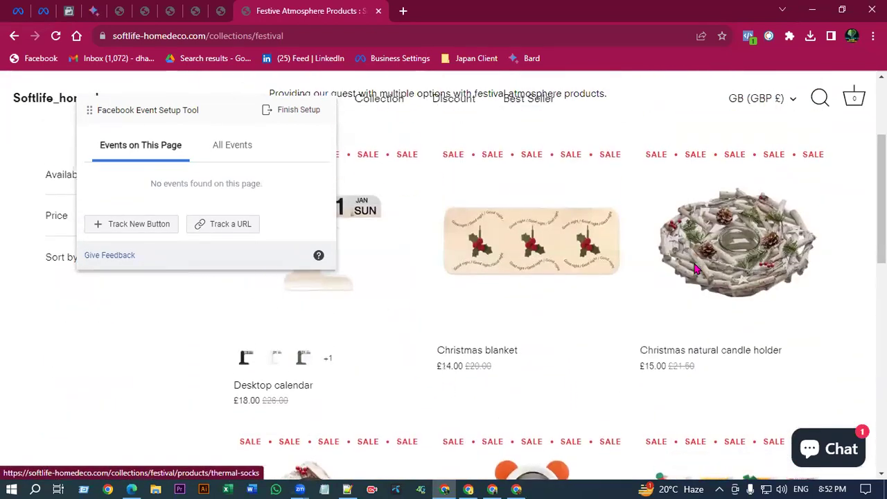
drag(165, 113, 546, 118)
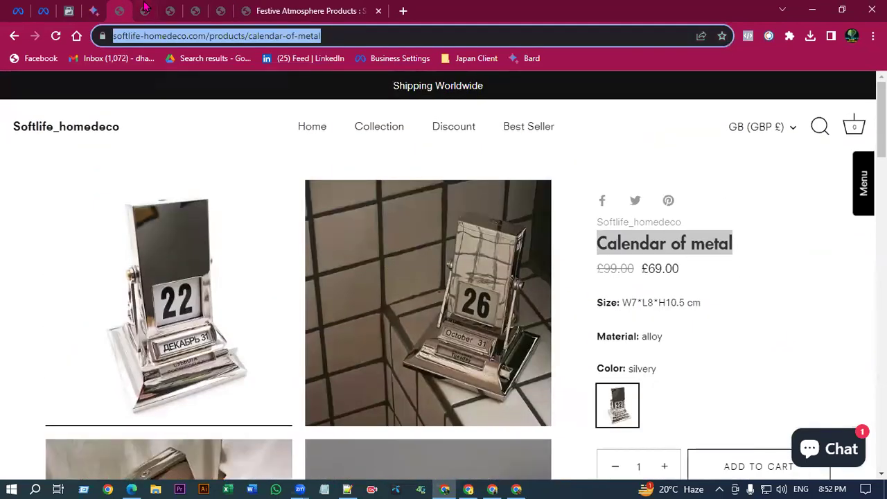
Switch to the already open pink-blanket product page and select the product title "Pink Blanket" for copying.
click(145, 11)
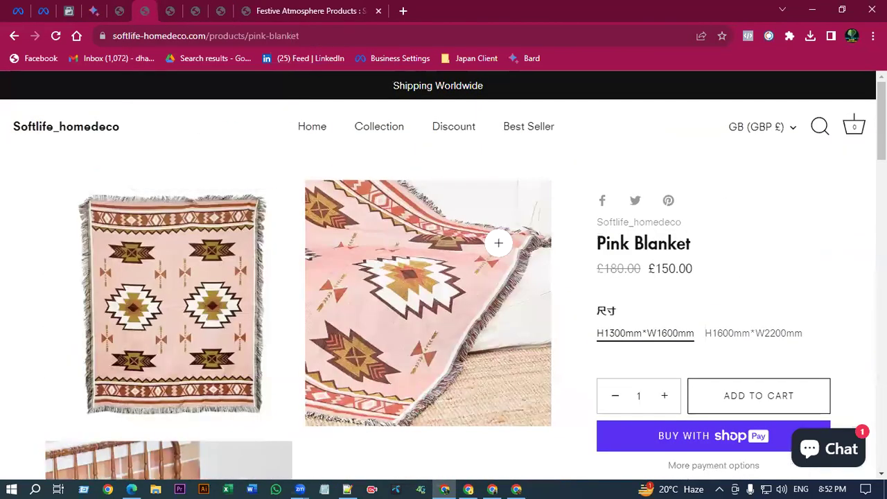
right_click(659, 236)
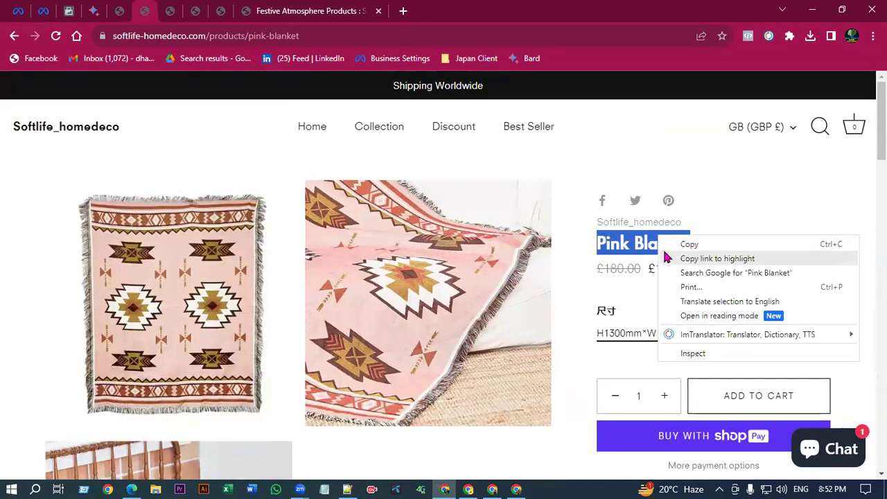
Copy the product name "Soft checked pattern blanket" from the green blanket's product page.
click(721, 213)
click(170, 11)
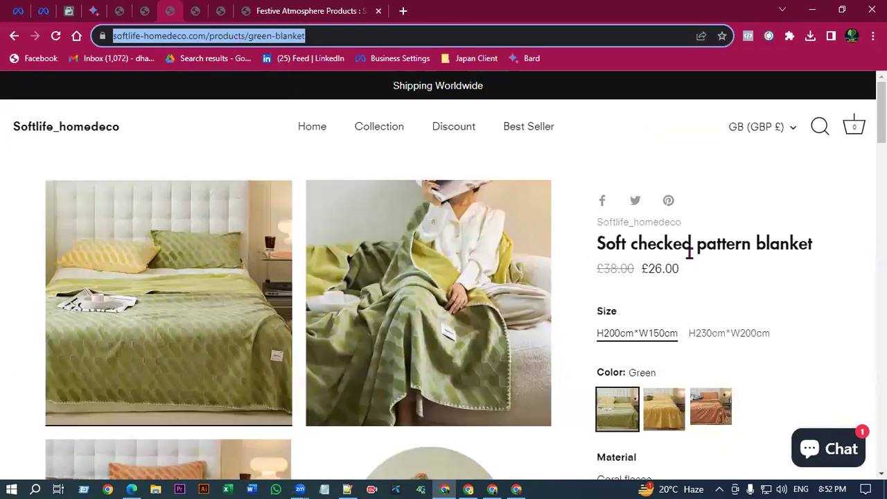
drag(594, 244, 812, 244)
right_click(659, 240)
click(725, 243)
Search the store for "Soft checked pattern blanket" from the Festive Atmosphere Products page with the event setup tool active.
click(315, 9)
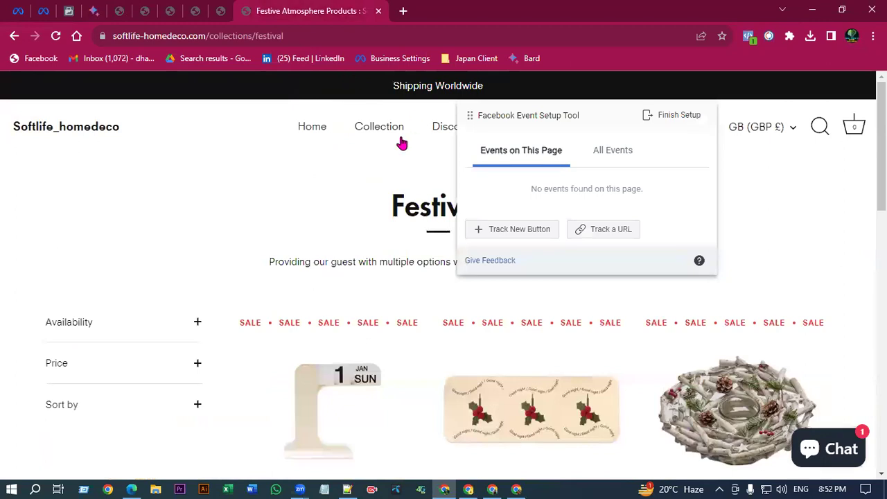
click(819, 127)
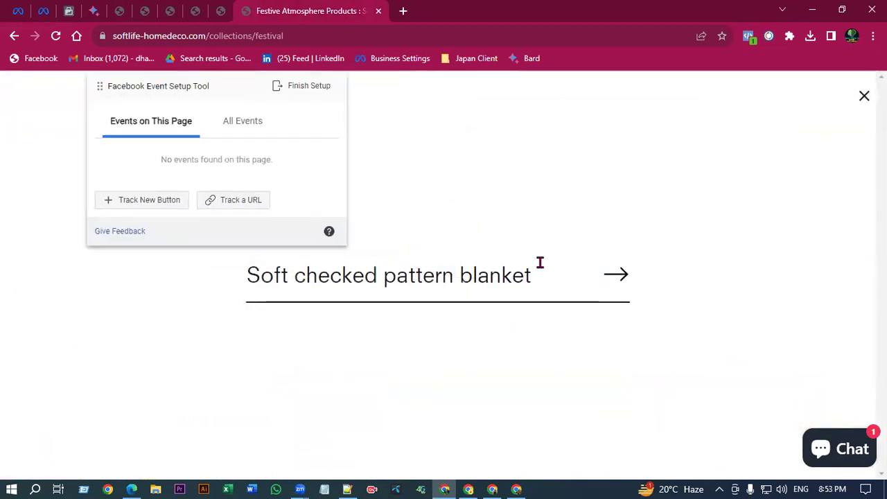
click(620, 284)
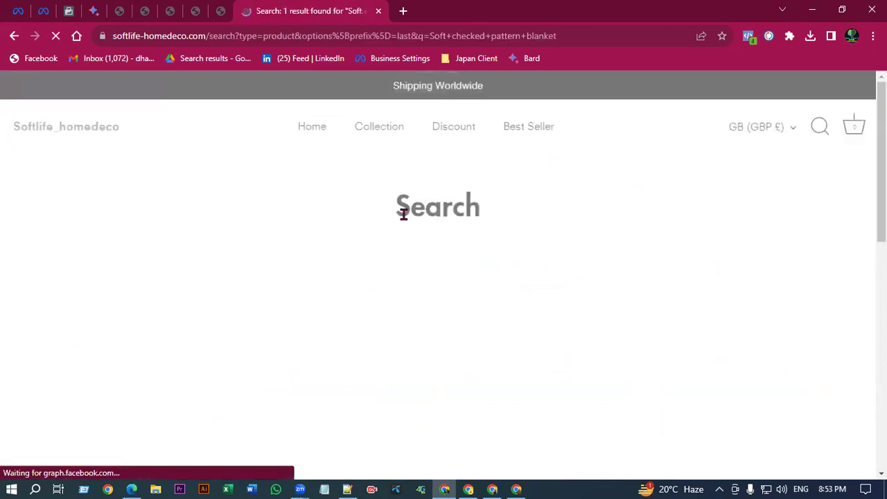
scroll(356, 271, down, 5)
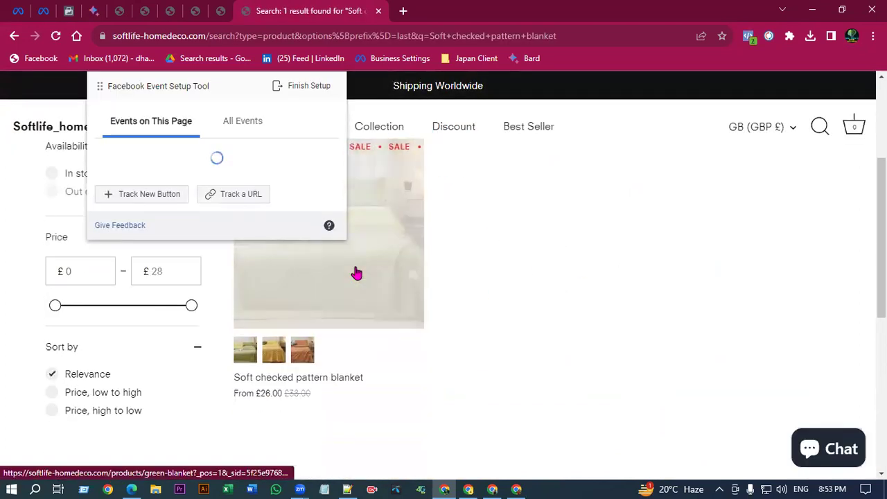
click(392, 255)
scroll(298, 277, down, 3)
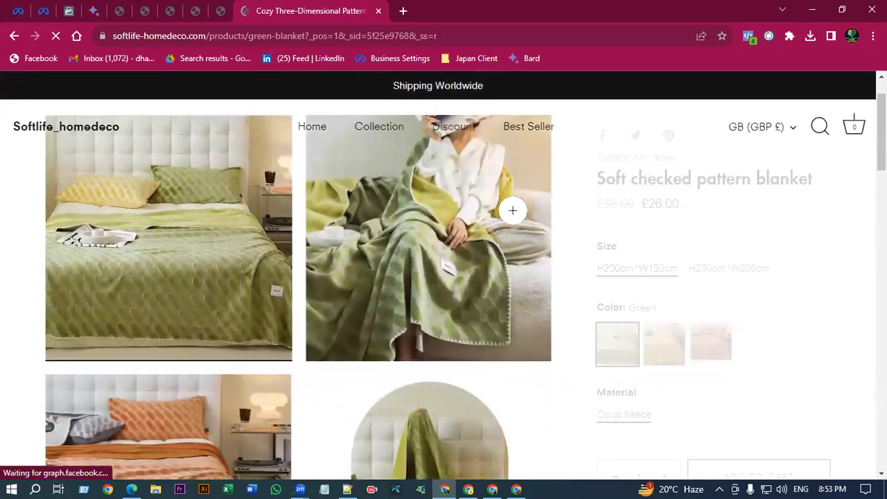
scroll(779, 317, up, 3)
scroll(766, 327, down, 4)
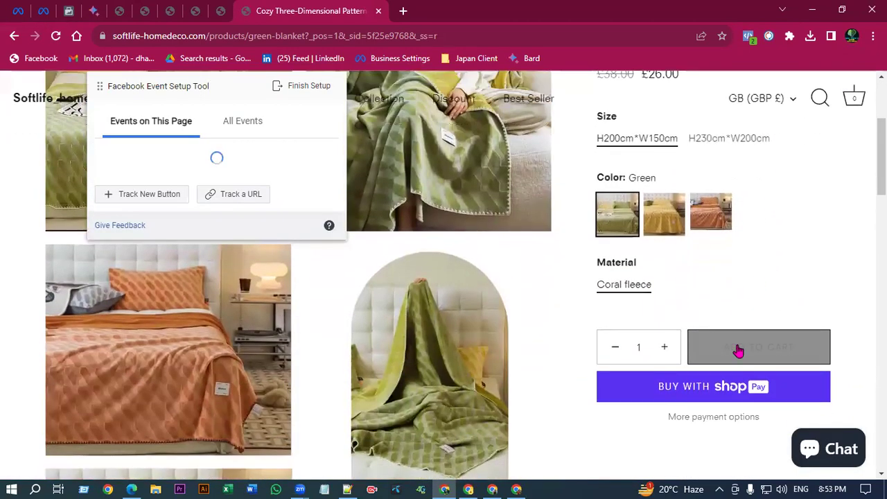
scroll(736, 350, up, 4)
mouse_move(159, 86)
mouse_down()
mouse_move(251, 133)
mouse_move(159, 90)
mouse_up()
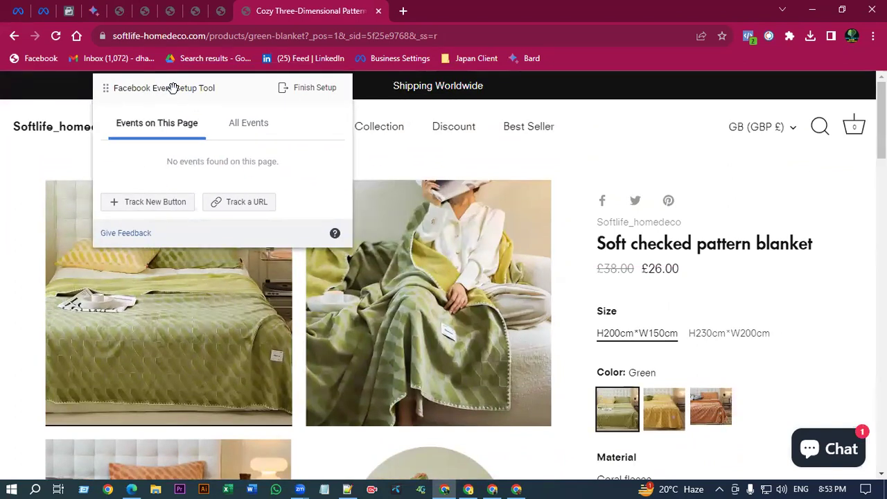
click(148, 203)
scroll(707, 276, down, 5)
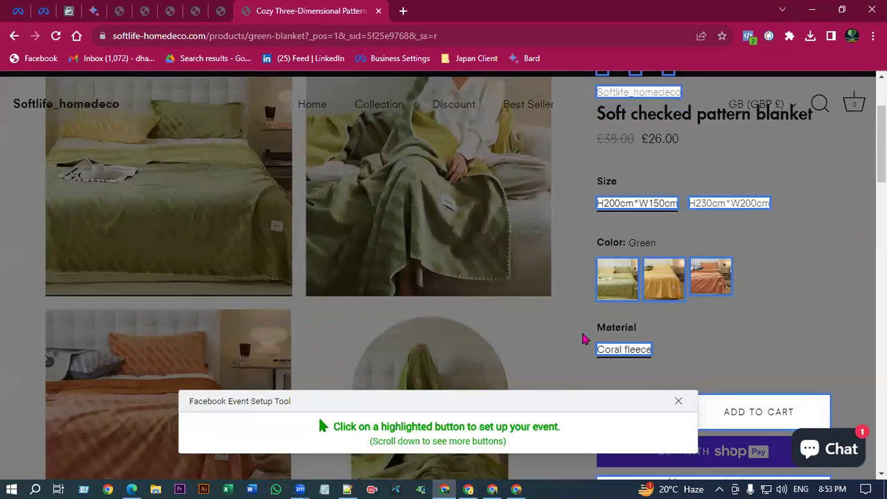
key(Escape)
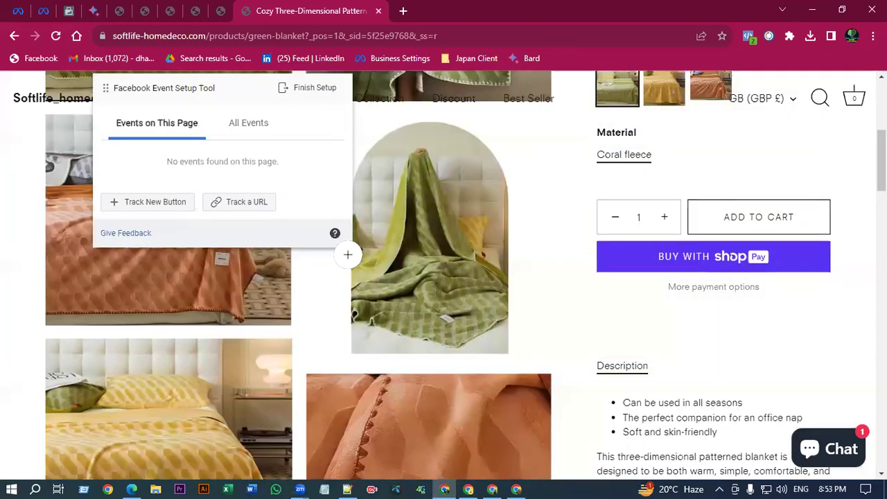
scroll(0, 122, up, 3)
click(14, 36)
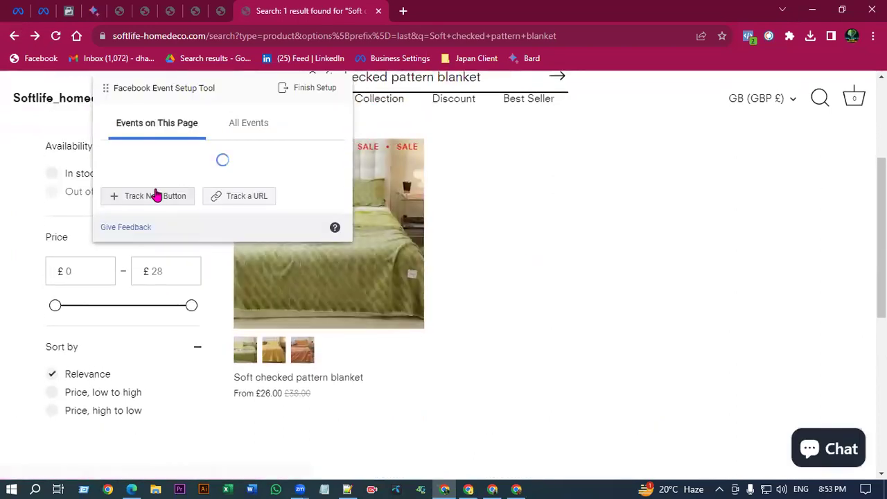
Track the blanket's image in the search results as a new button with the View Content event type.
click(155, 198)
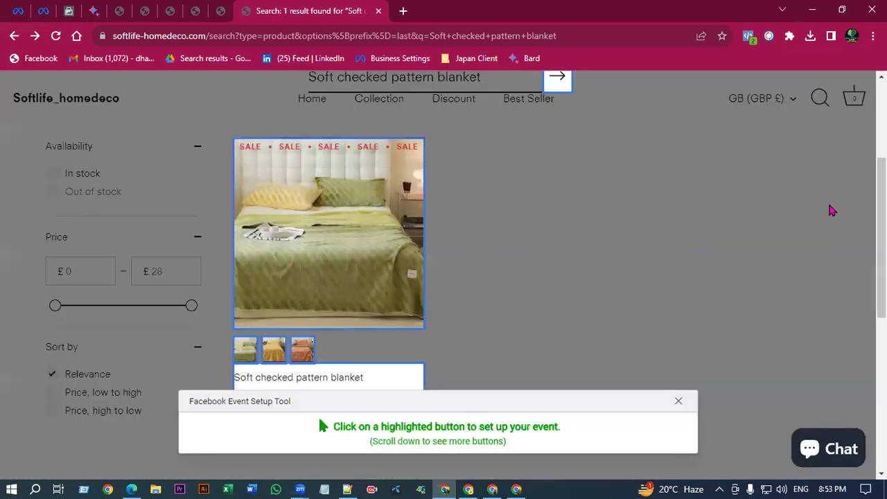
click(311, 210)
click(238, 119)
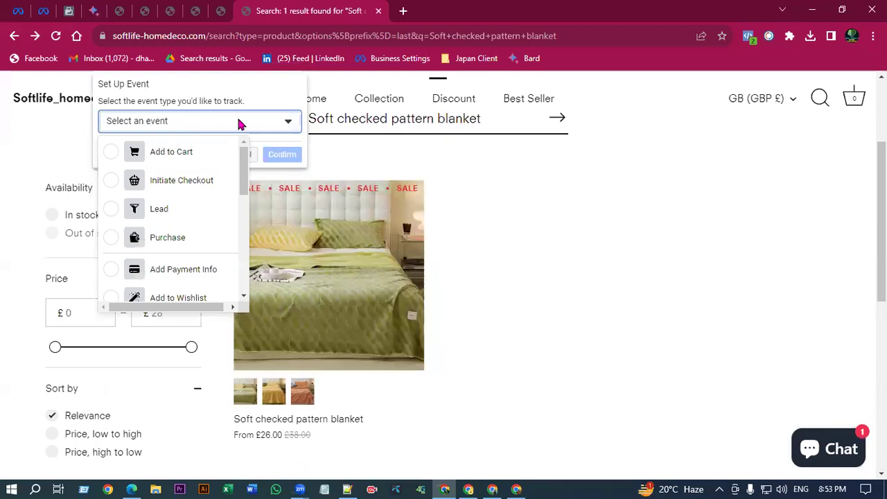
scroll(186, 184, down, 5)
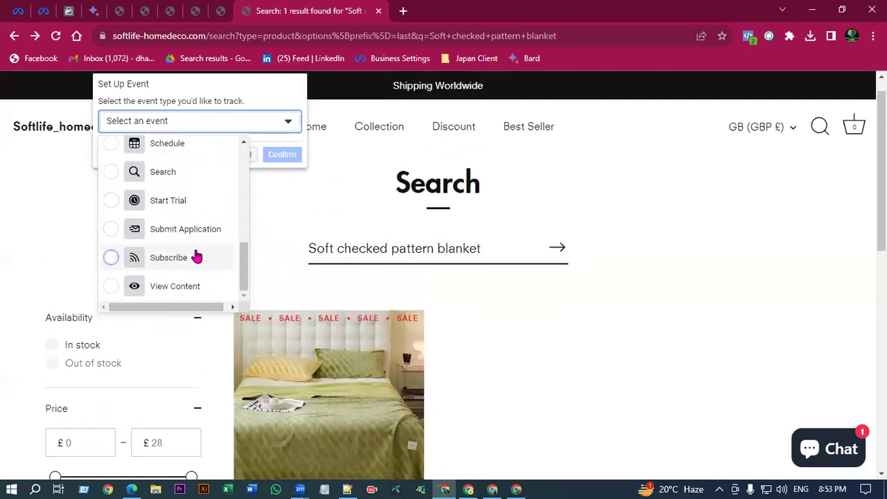
click(176, 287)
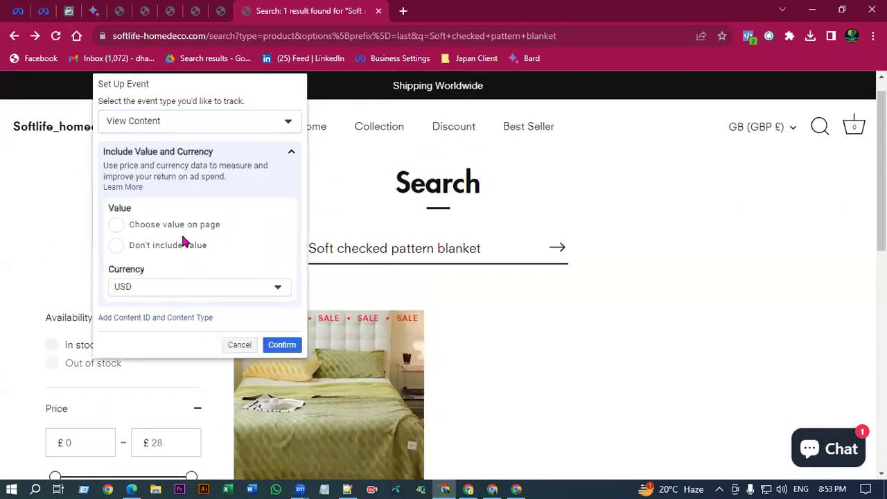
Include the £26.00 sale price on the page as the View Content event's value and confirm the event.
click(116, 226)
scroll(503, 259, down, 5)
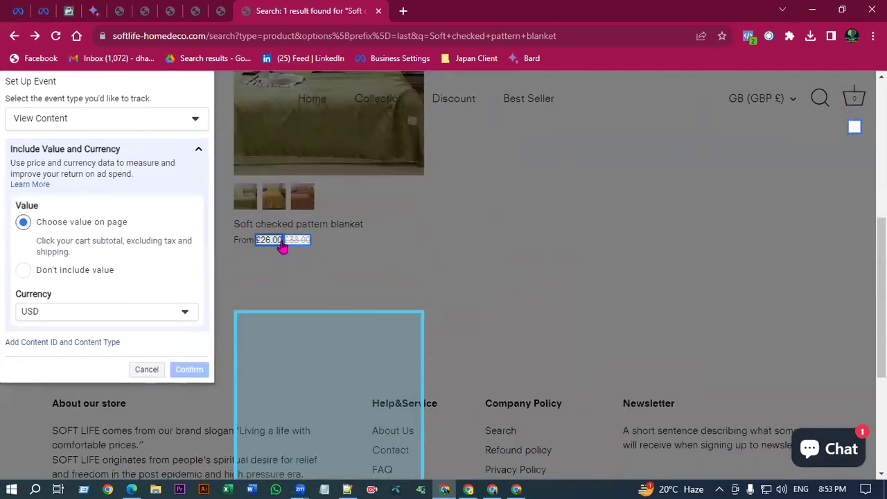
click(270, 242)
click(188, 381)
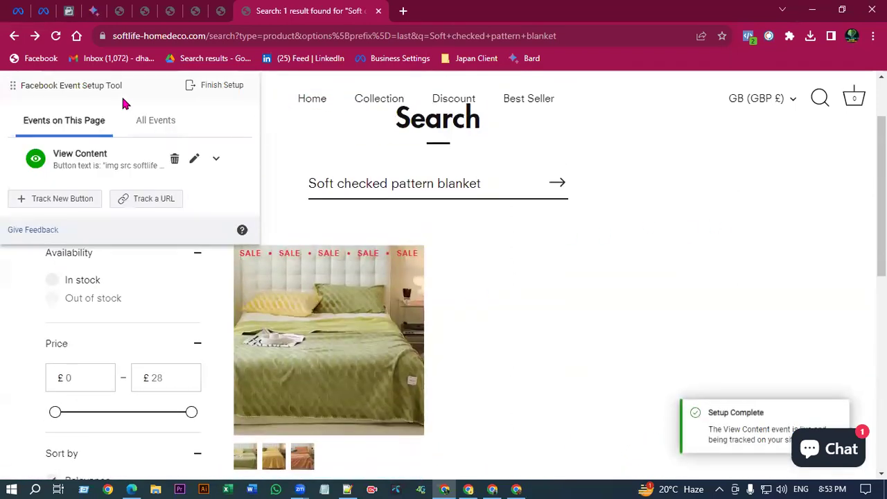
Move the event setup tool off the search result and open the Soft checked pattern blanket's product page.
drag(123, 87, 546, 87)
scroll(459, 212, down, 2)
click(323, 233)
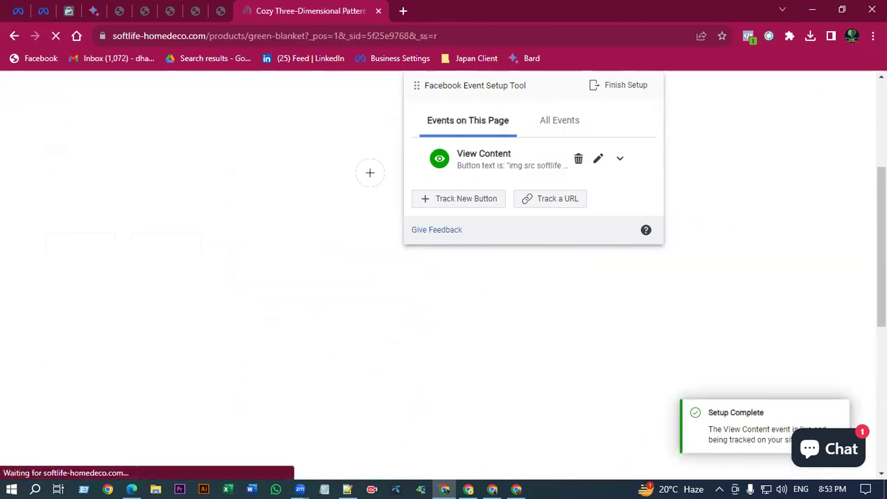
scroll(584, 231, down, 4)
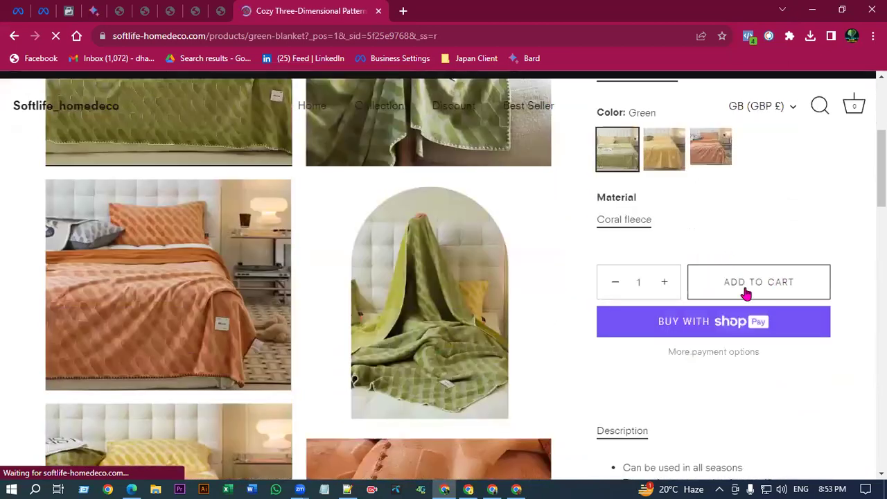
scroll(741, 326, up, 1)
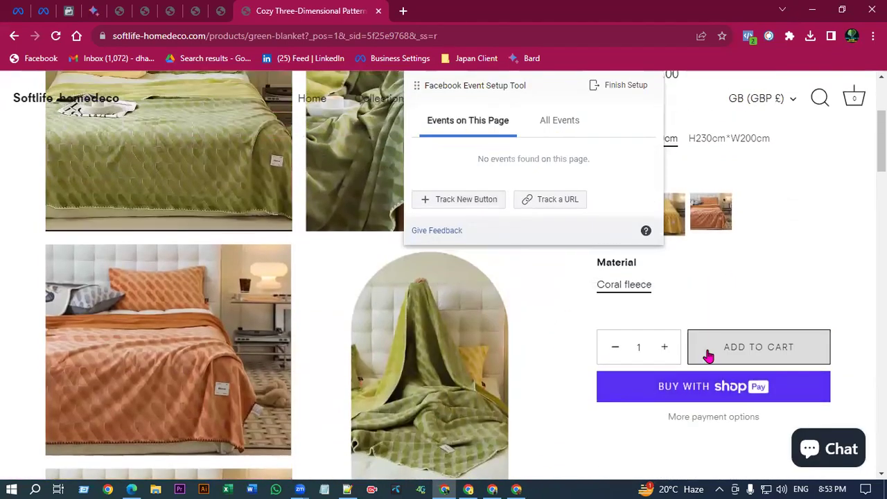
Track the product page's Add to Cart button as a new button with the Add to Cart event type.
click(463, 201)
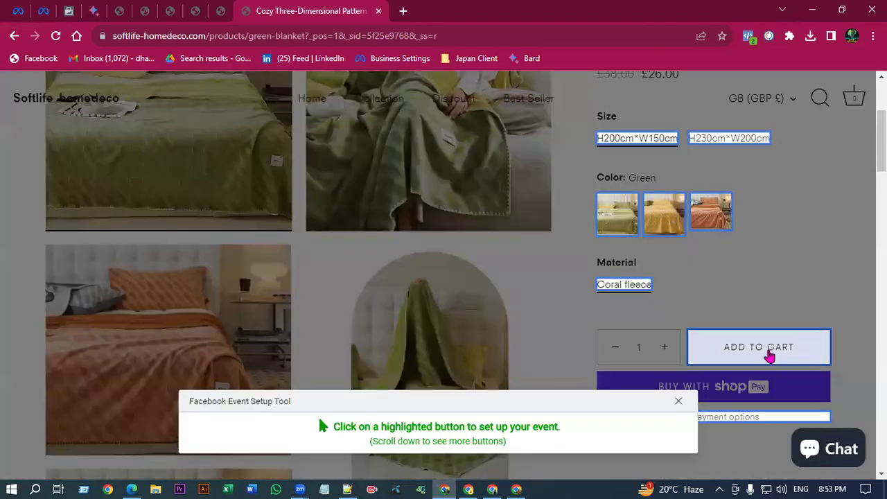
click(771, 350)
click(514, 120)
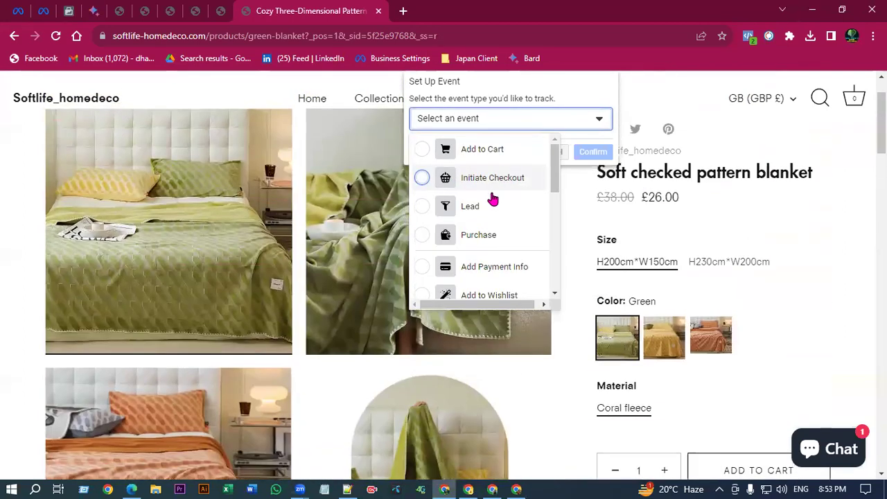
click(480, 149)
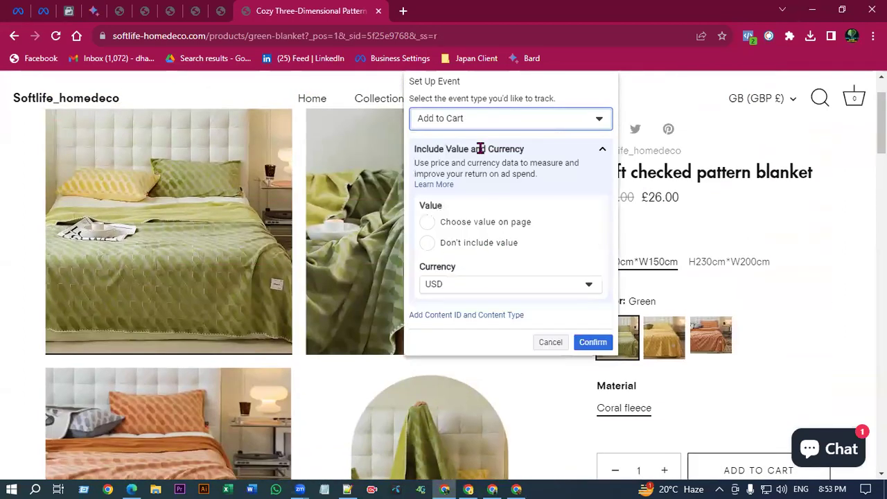
Include the £26.00 sale price on the page as the Add to Cart event's value and confirm the event.
click(426, 223)
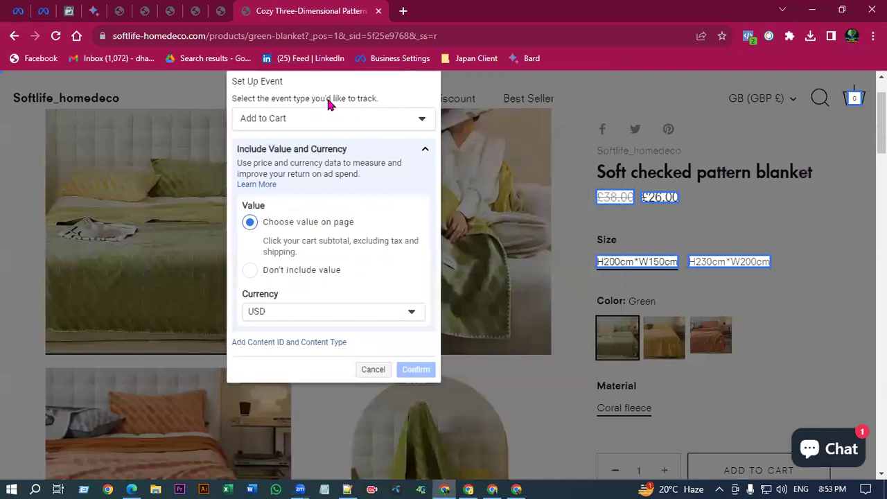
click(661, 198)
click(395, 386)
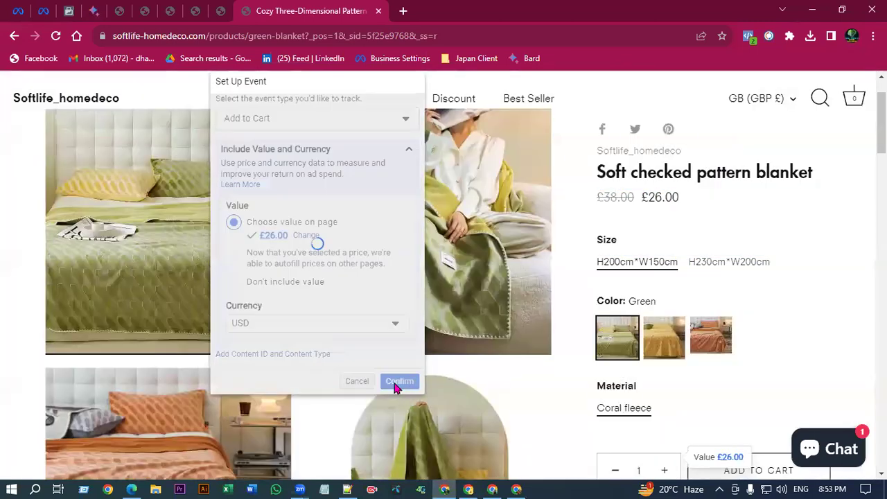
Add the blanket to the cart and track the View Cart button as a new button with the Add to Wishlist event type.
scroll(695, 367, down, 3)
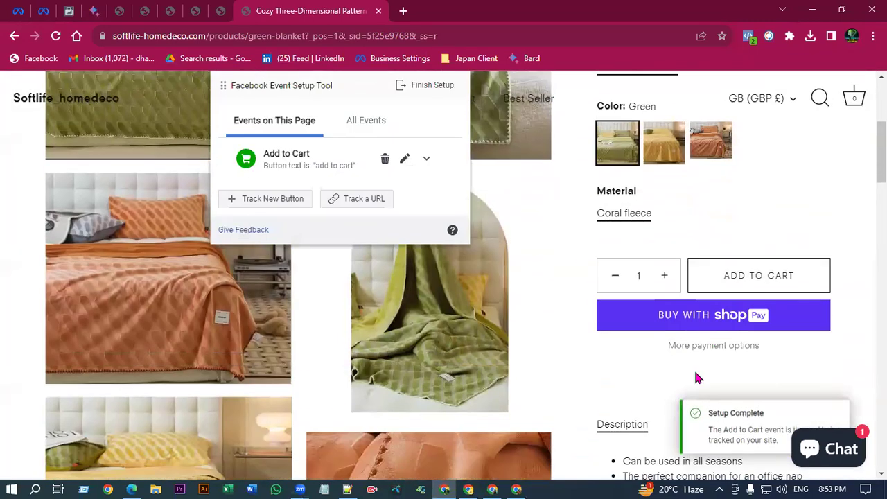
click(754, 276)
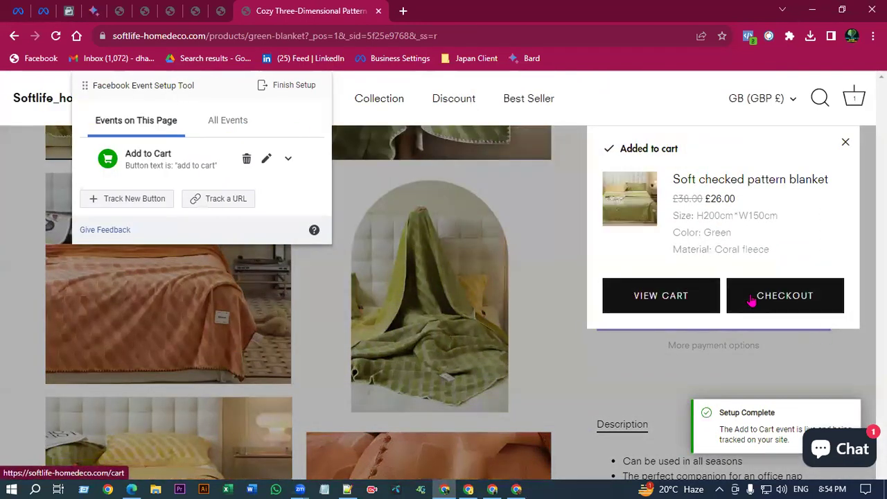
click(150, 200)
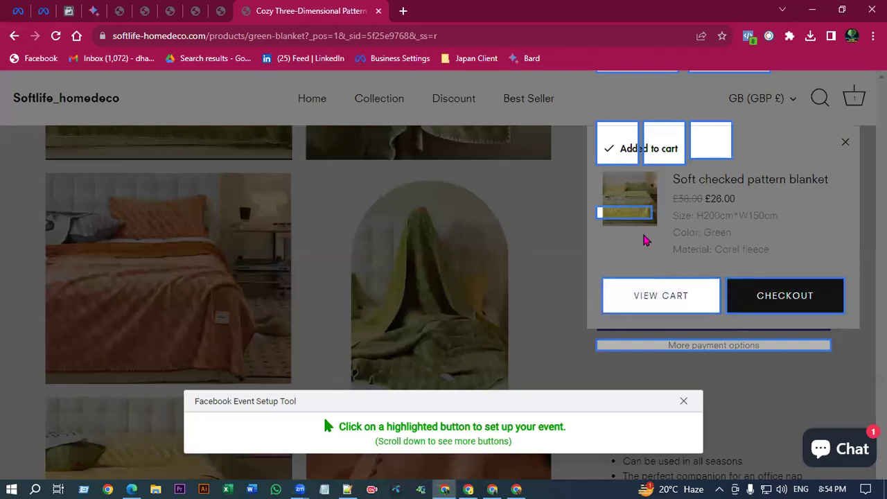
click(663, 307)
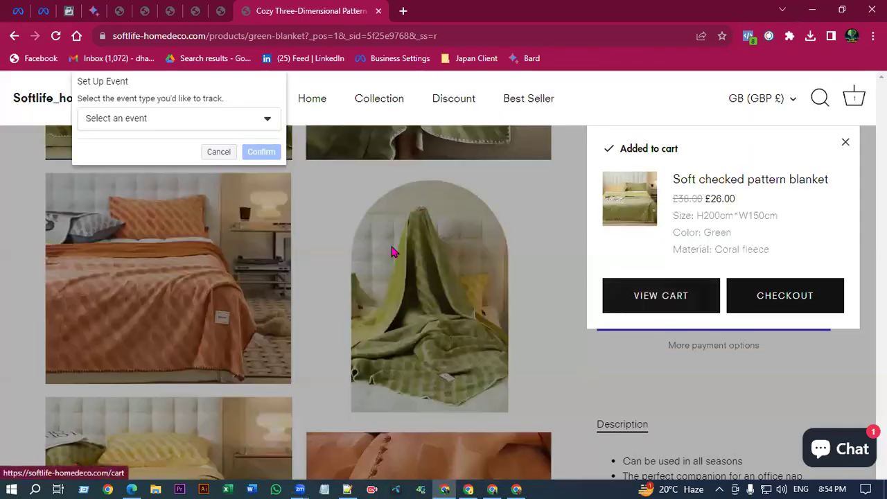
click(184, 120)
scroll(173, 226, down, 1)
scroll(185, 234, up, 1)
scroll(179, 235, down, 1)
click(166, 232)
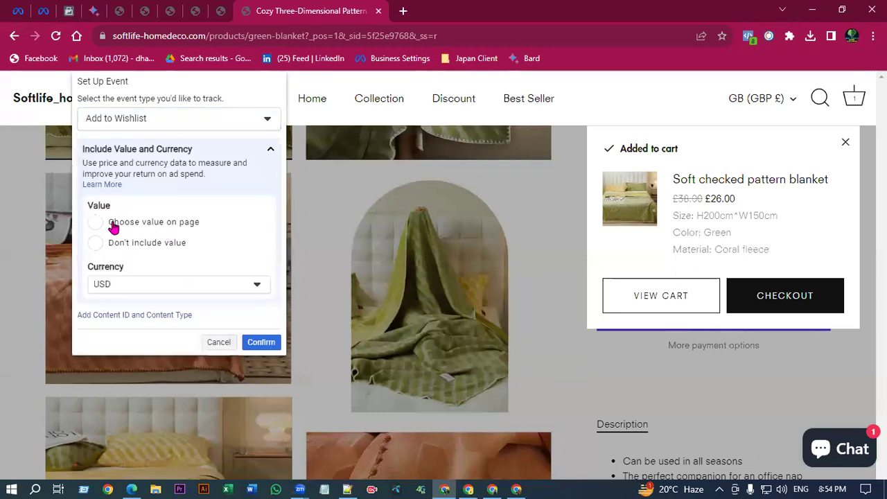
Include the £26.00 price in the cart popup as the Add to Wishlist event's value and confirm the event.
click(96, 222)
click(719, 200)
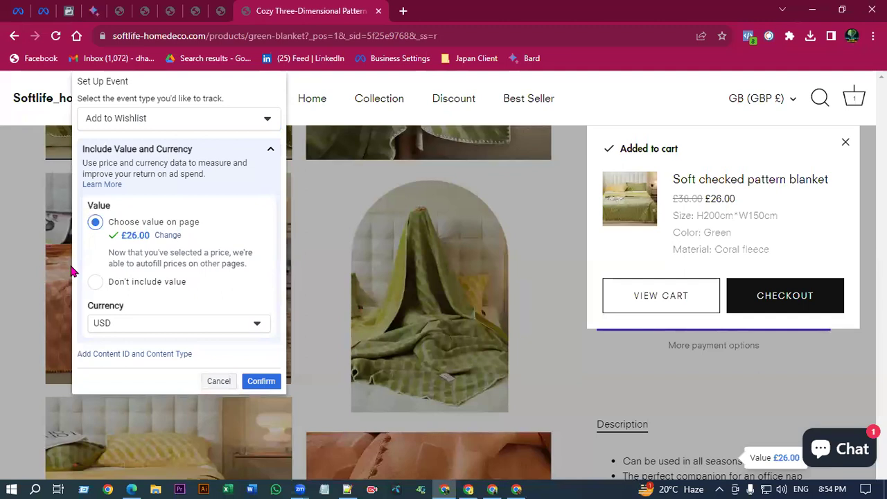
click(262, 382)
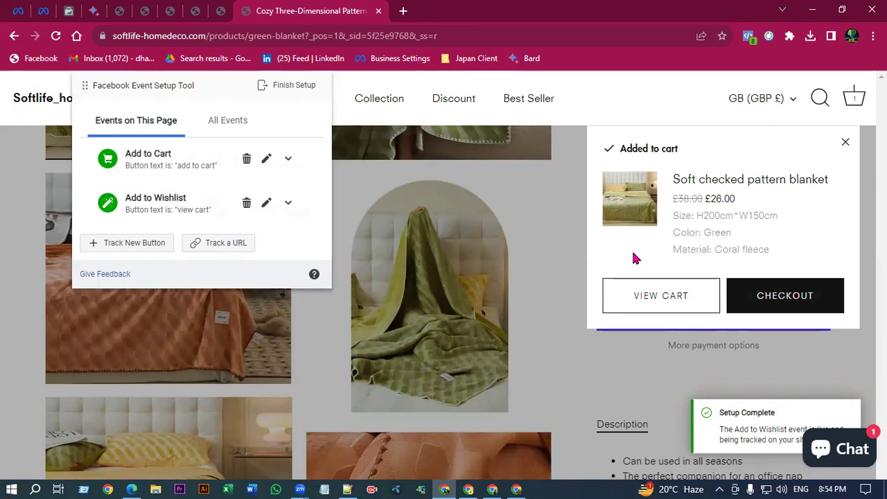
Open the shopping cart page from the added-to-cart popup and bring its Check Out button into view.
click(139, 248)
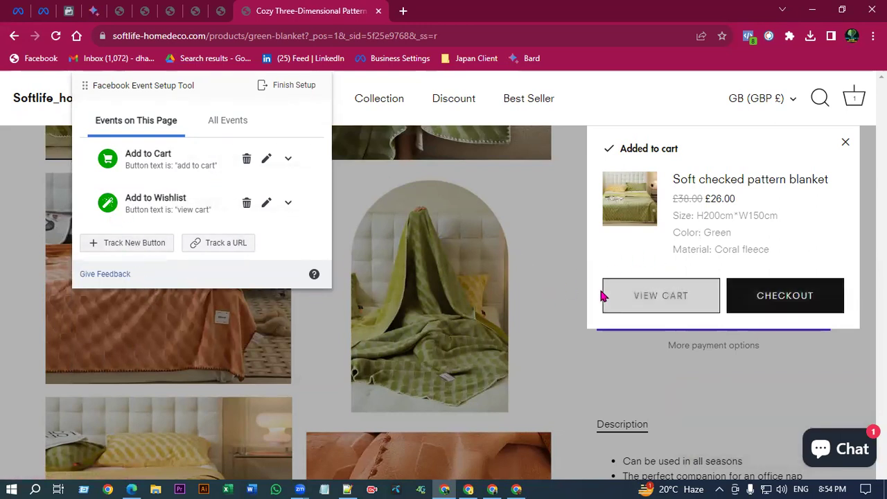
click(655, 296)
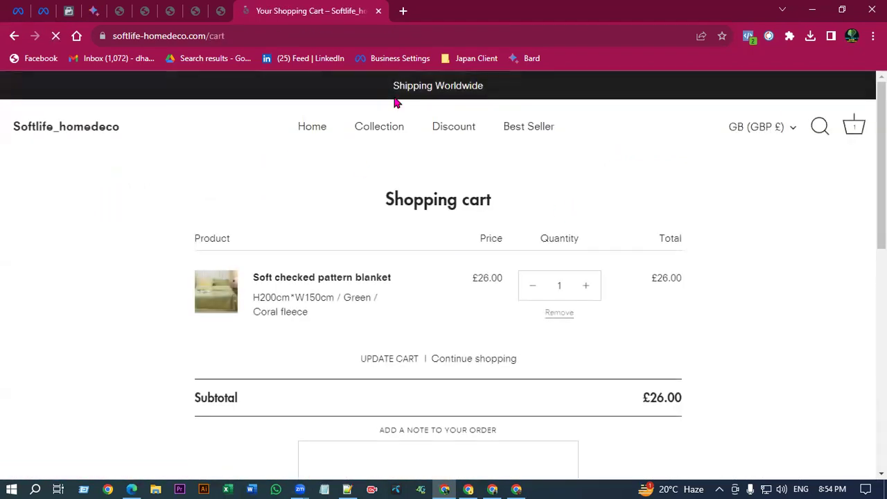
scroll(457, 264, down, 3)
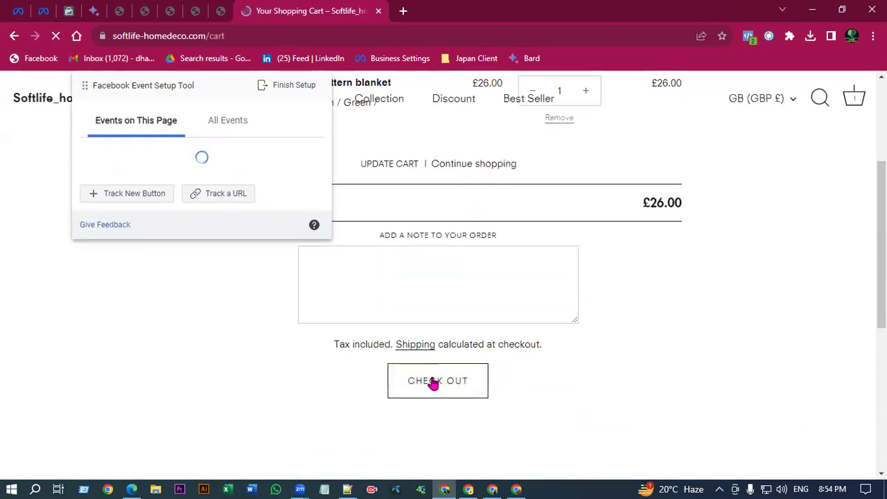
Track the cart page's Check Out button as a new button with the Initiate Checkout event type.
click(147, 201)
scroll(463, 380, down, 1)
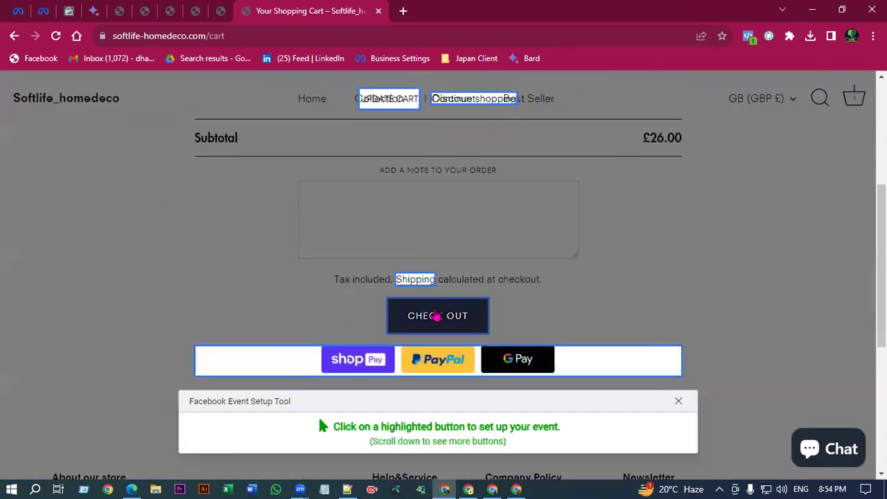
click(437, 315)
click(164, 119)
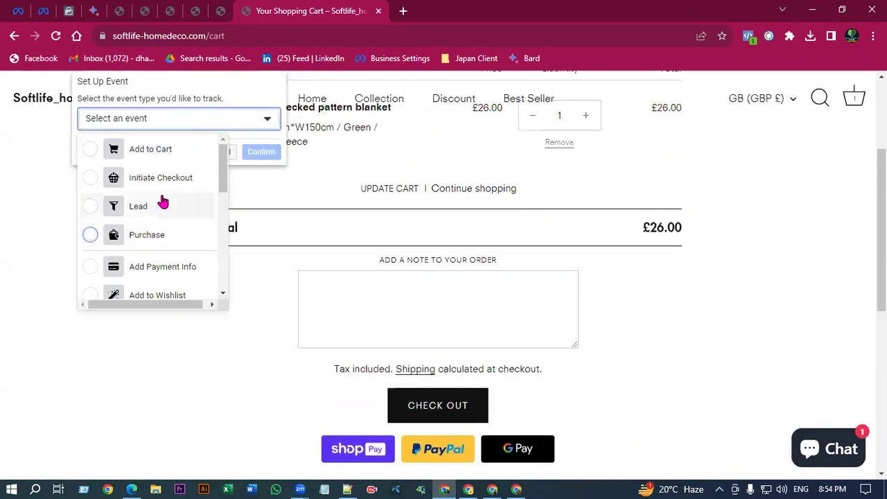
click(156, 175)
Include the £26.00 cart subtotal on the page as the Initiate Checkout event's value and confirm the event.
click(147, 229)
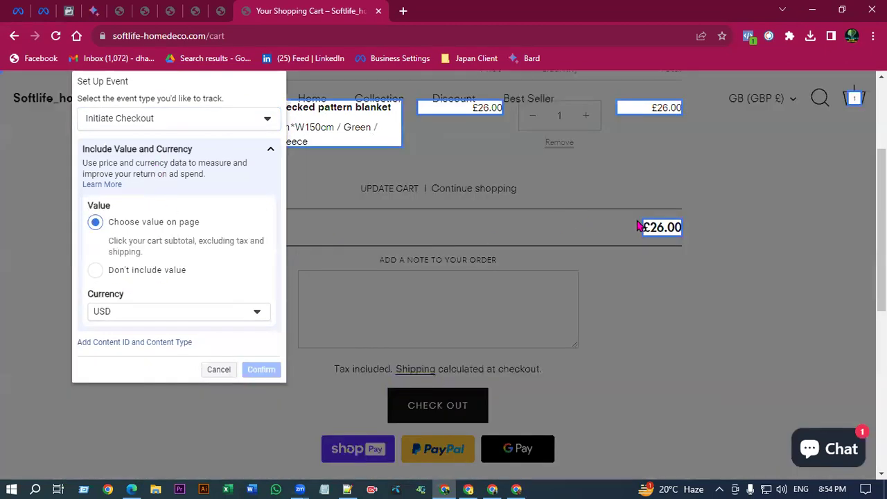
click(633, 226)
click(261, 381)
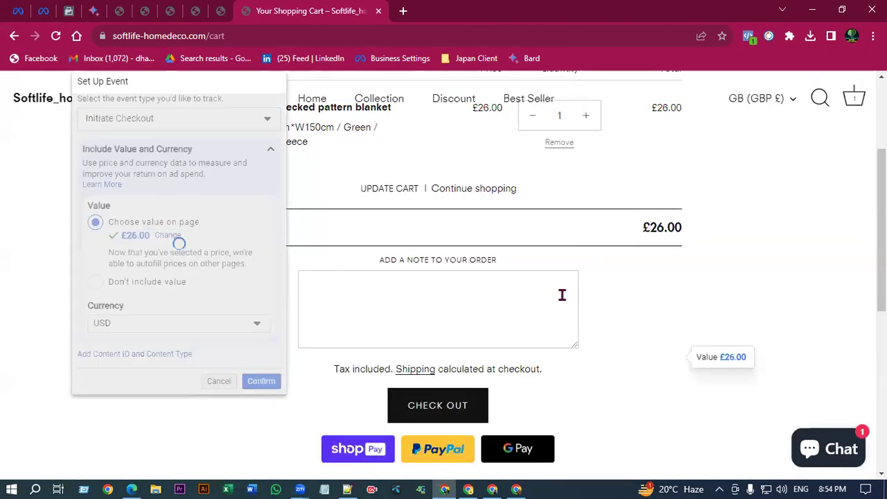
Look over the shopping cart page, including its Check Out button and the express payment options.
scroll(562, 295, down, 2)
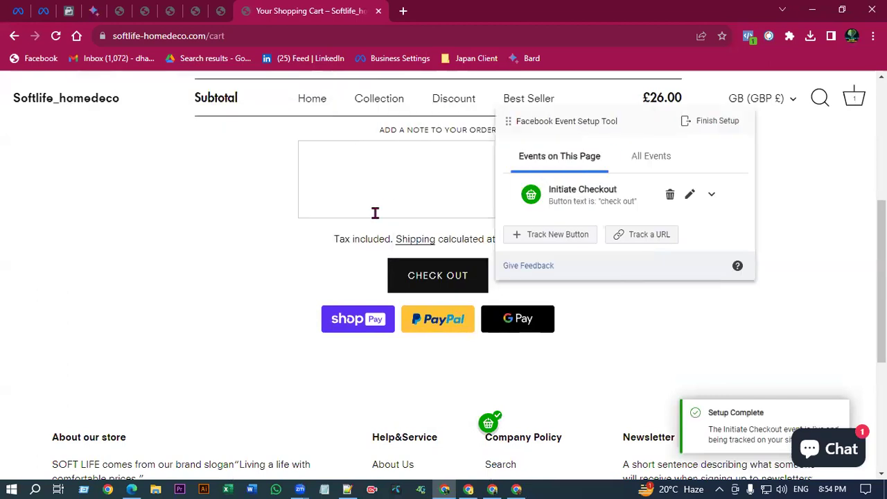
scroll(375, 212, up, 4)
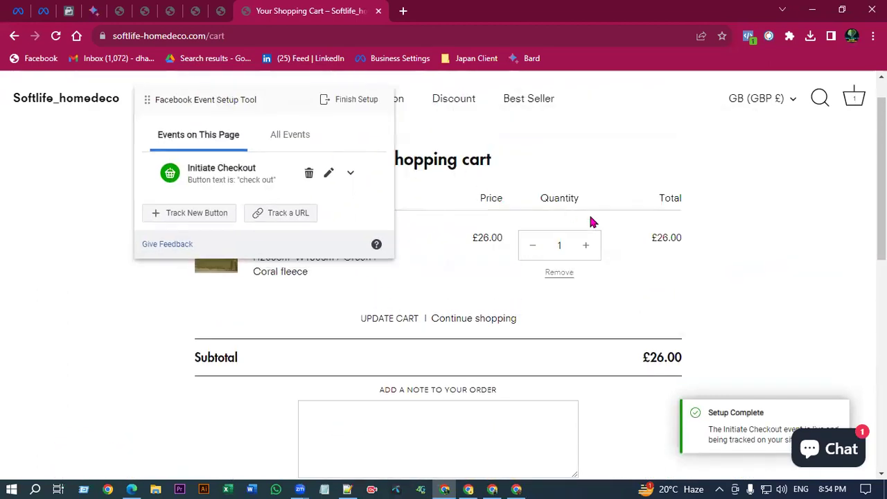
scroll(588, 216, down, 2)
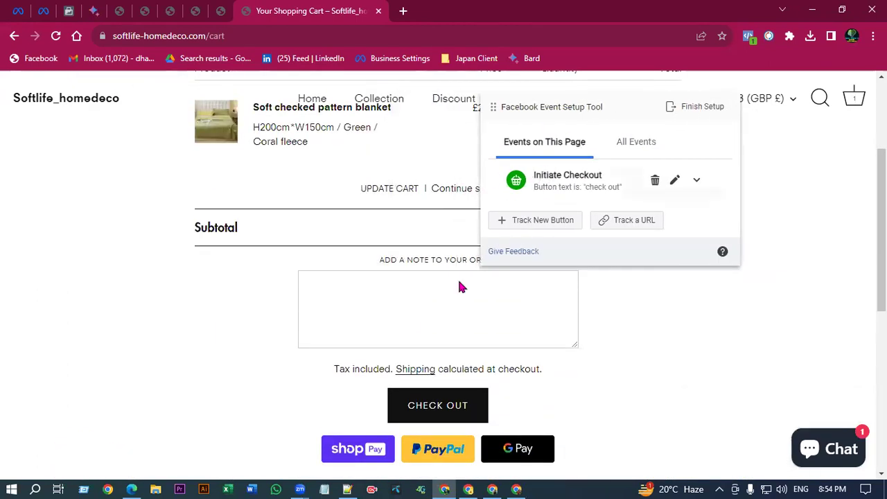
scroll(419, 326, down, 2)
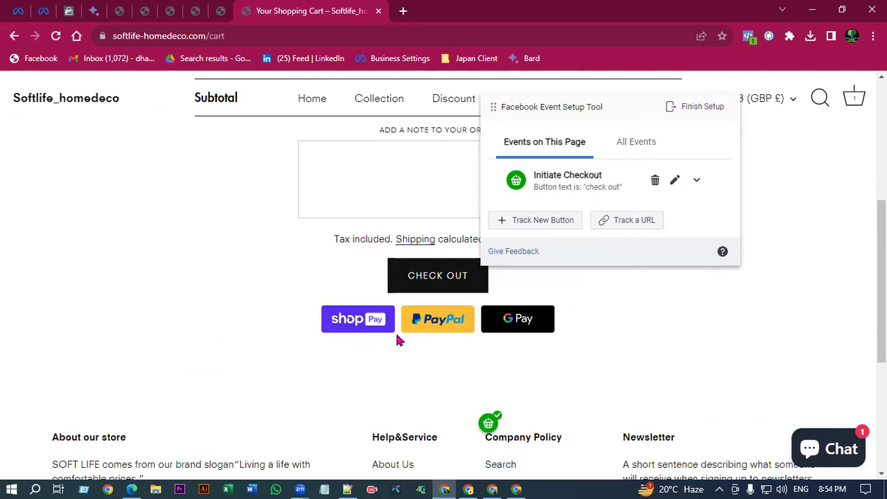
scroll(440, 326, up, 1)
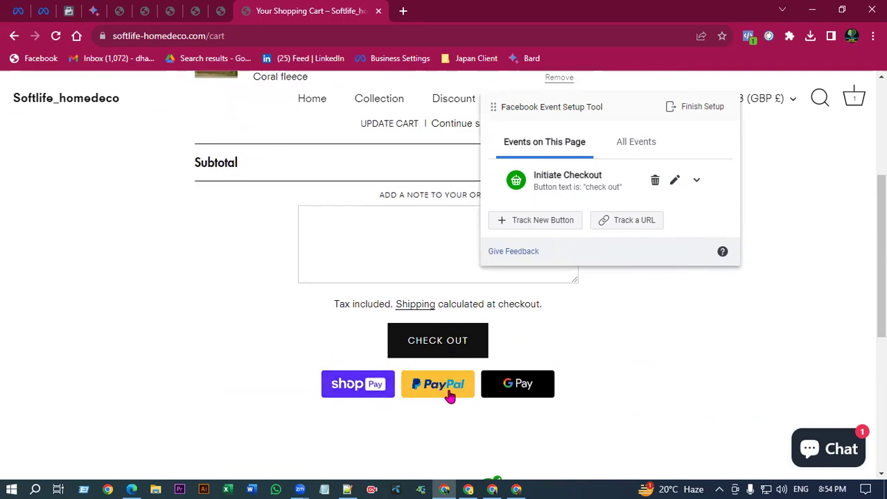
scroll(535, 352, up, 1)
scroll(321, 369, down, 1)
triple_click(389, 305)
click(663, 379)
scroll(375, 370, up, 1)
scroll(427, 348, up, 3)
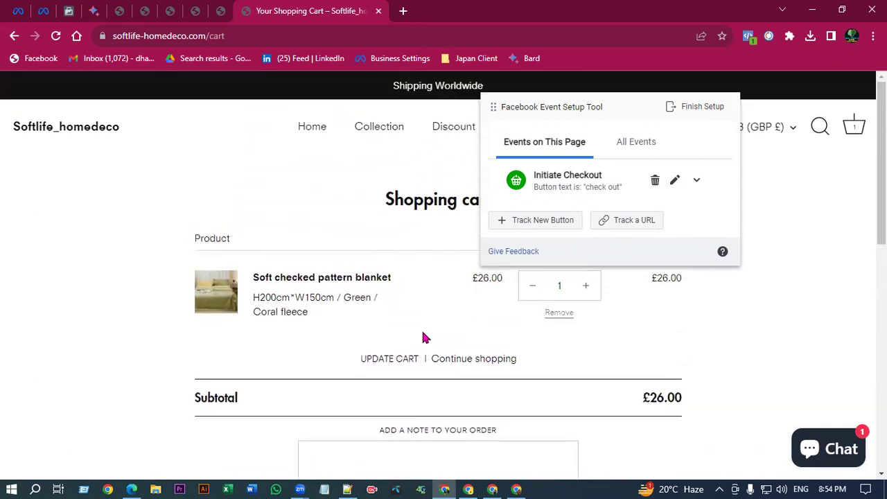
Show all events set up for the store and move the Event Setup Tool window clear of the cart contents.
click(634, 142)
drag(587, 107, 333, 113)
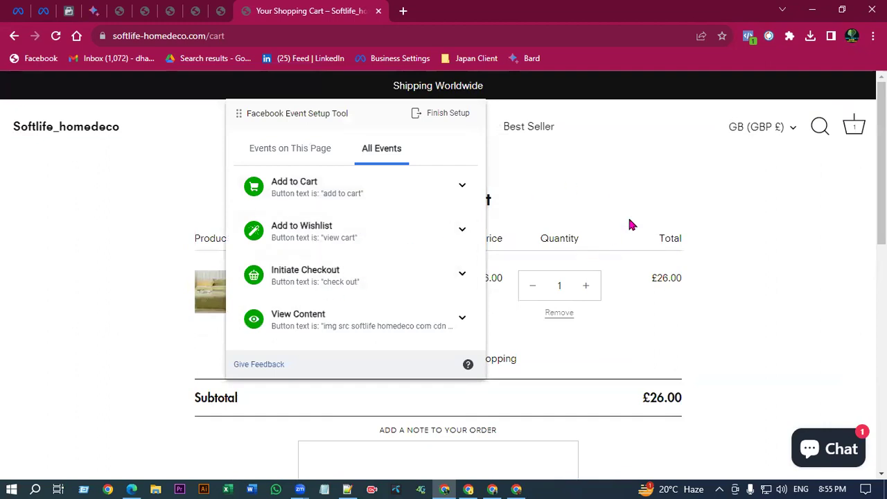
drag(318, 117, 182, 128)
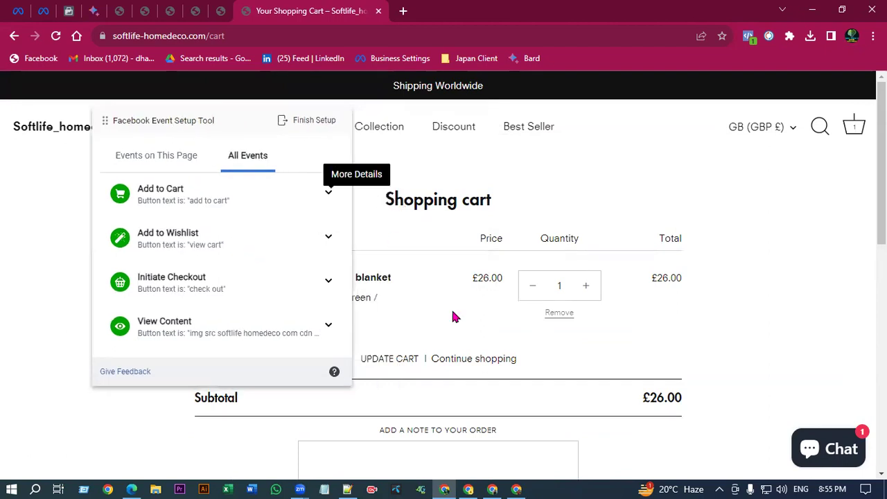
click(160, 157)
click(153, 233)
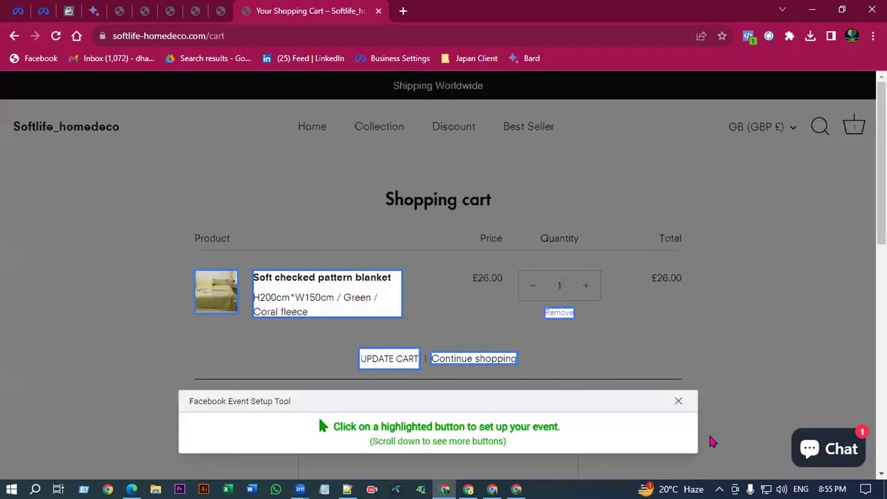
click(678, 402)
Open the store's home page, look through its Shop by Category section and return to the shopping cart page.
drag(229, 115, 621, 120)
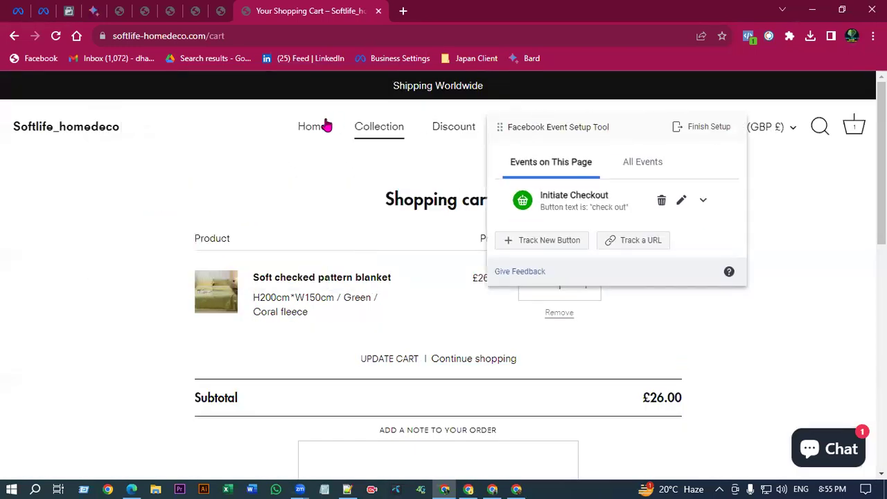
click(323, 124)
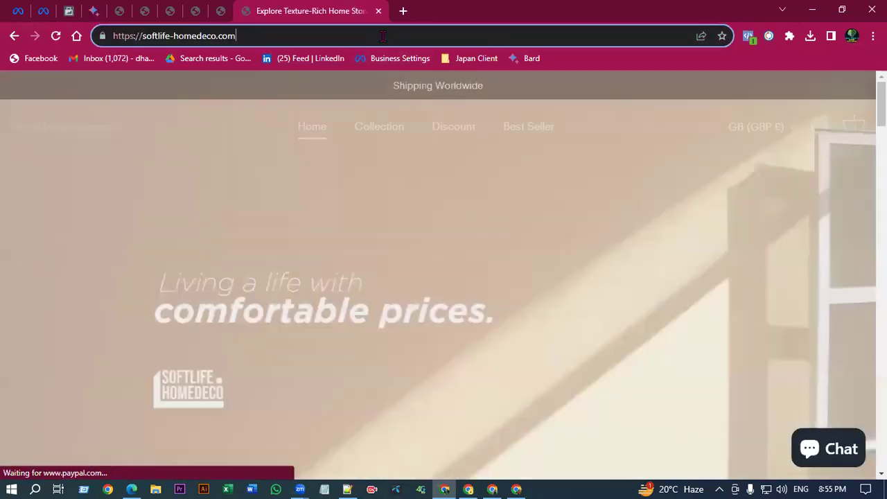
scroll(572, 215, down, 5)
scroll(572, 216, down, 1)
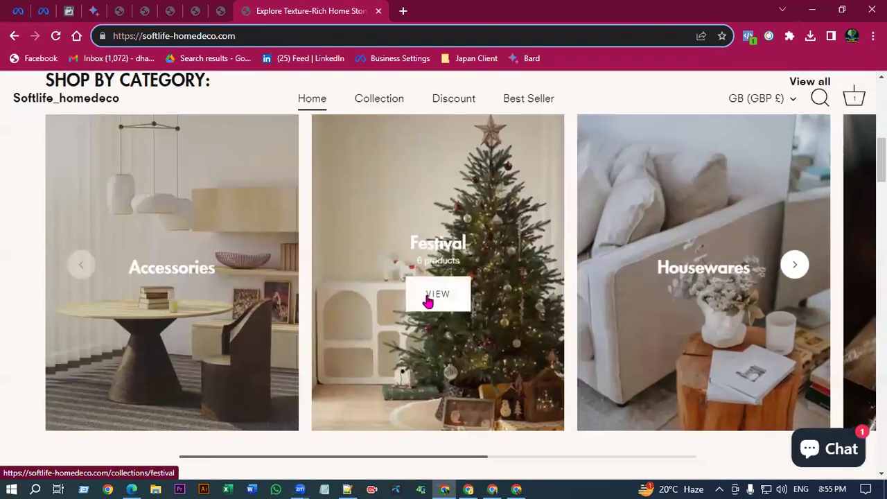
scroll(426, 294, up, 6)
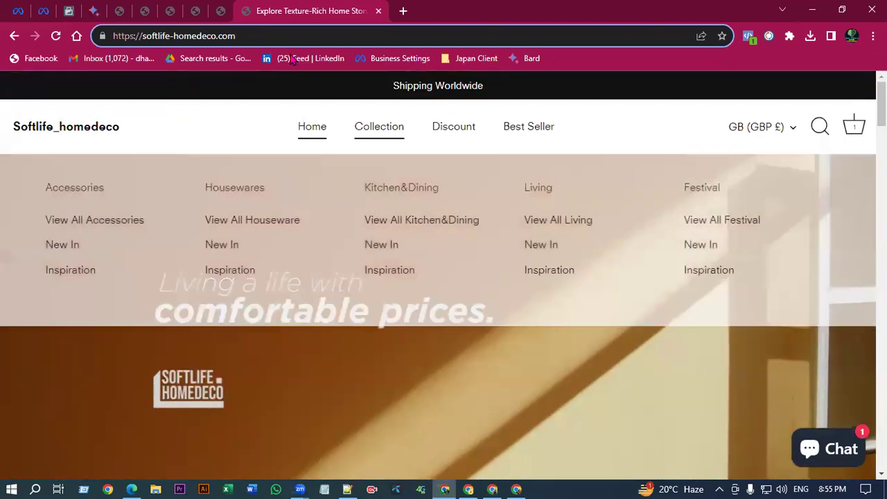
scroll(555, 267, down, 4)
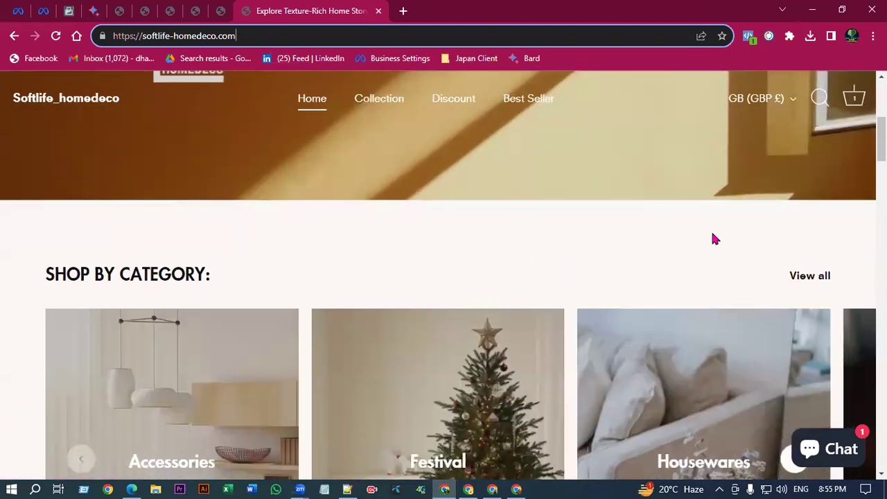
scroll(713, 238, up, 2)
scroll(165, 244, up, 1)
scroll(165, 244, up, 2)
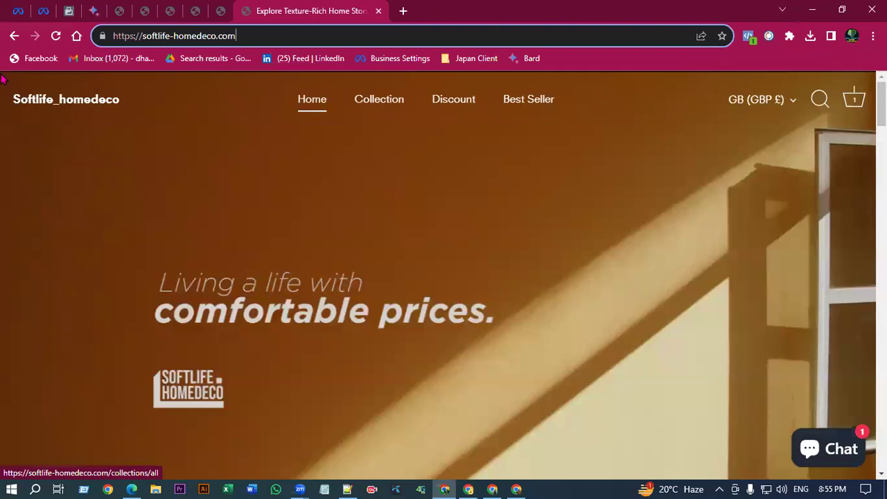
click(14, 36)
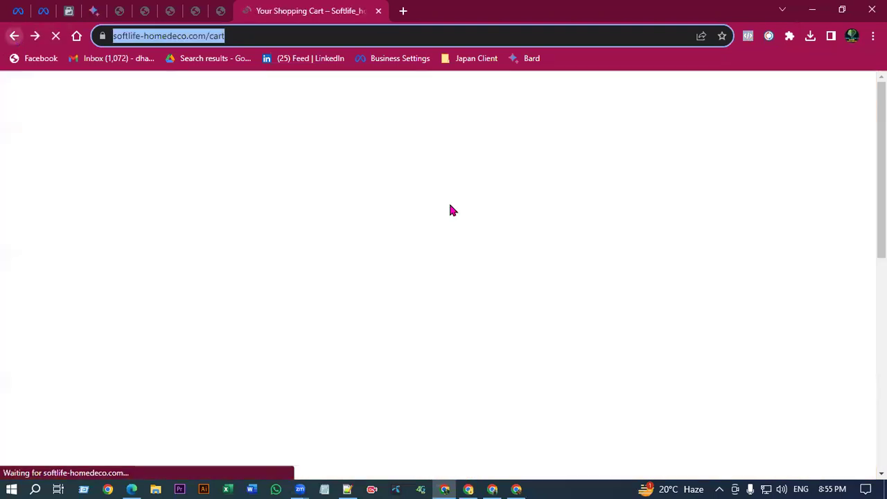
click(360, 36)
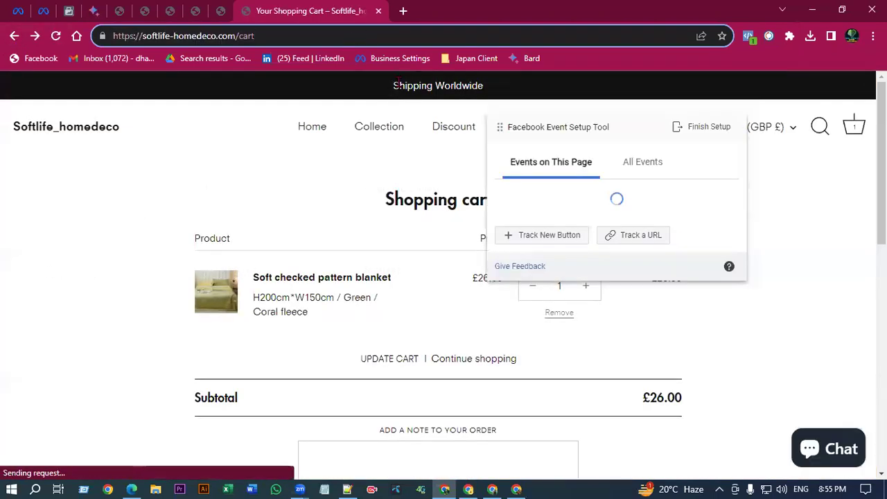
drag(533, 130, 305, 240)
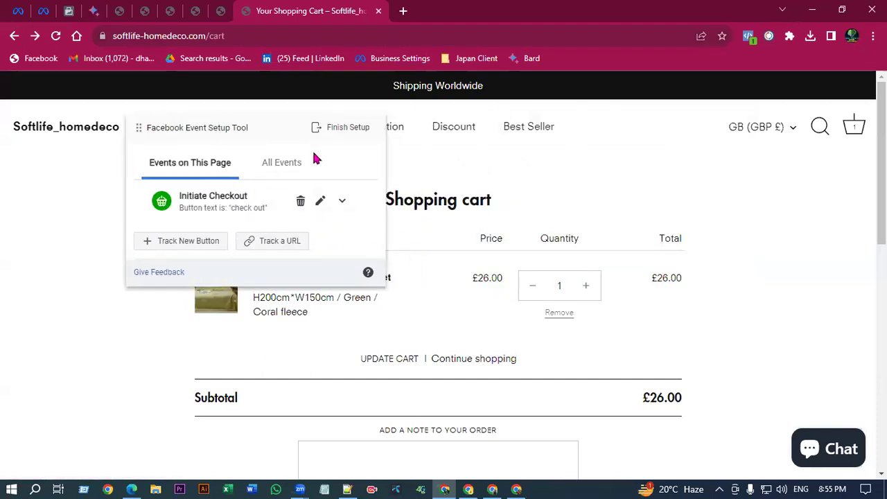
click(165, 242)
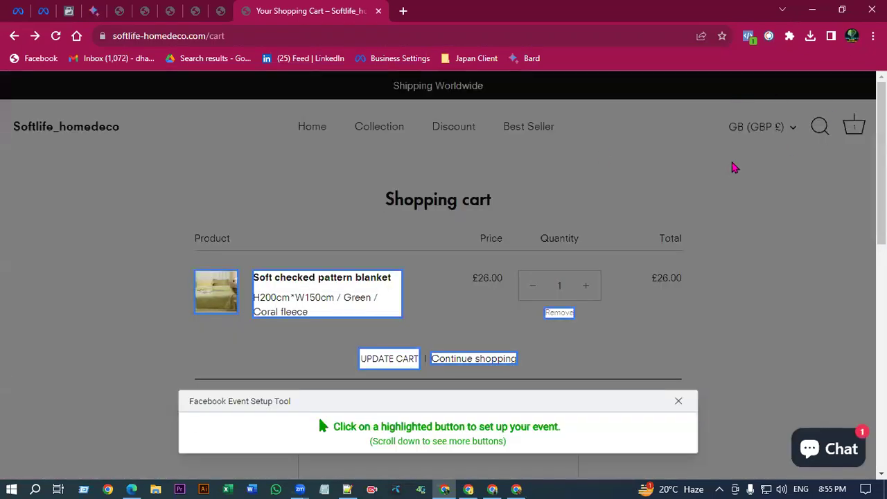
scroll(495, 277, down, 6)
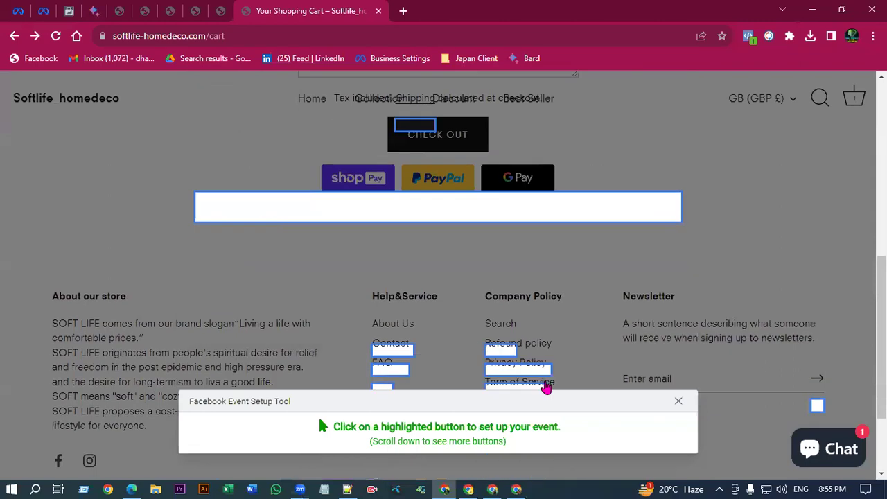
scroll(781, 369, down, 2)
click(679, 402)
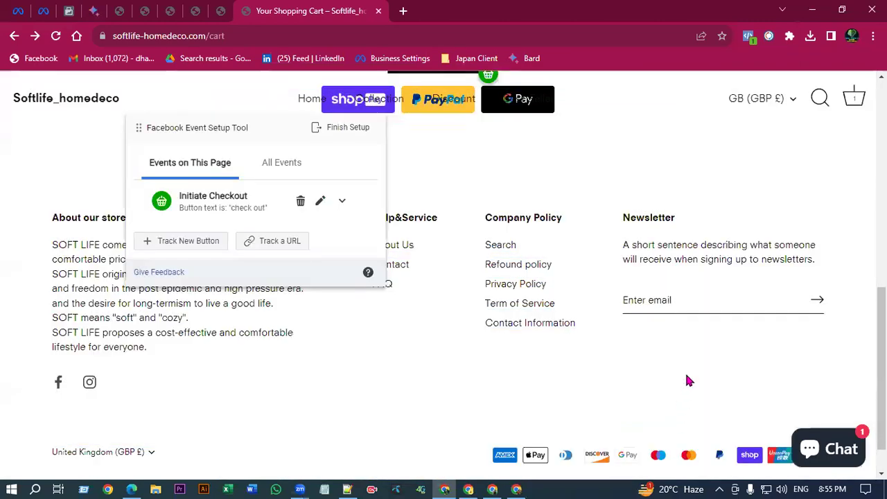
Review the list of all added events and finish the event setup.
click(290, 163)
scroll(238, 284, up, 2)
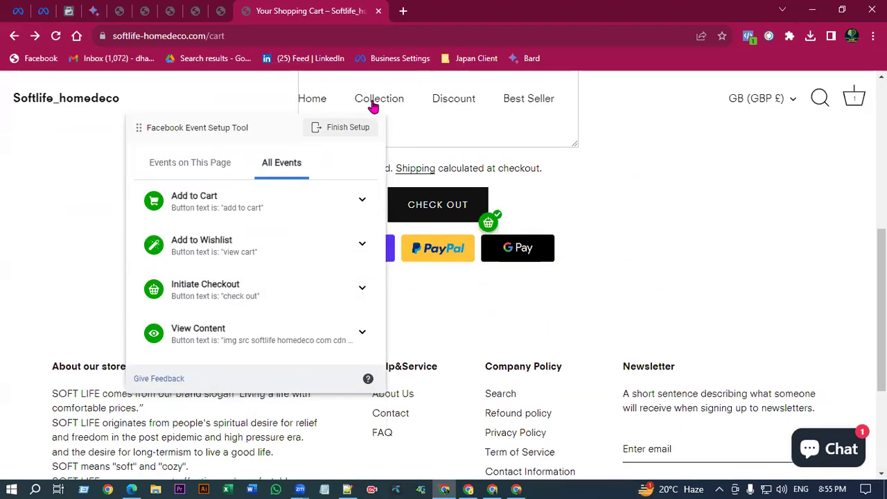
click(437, 132)
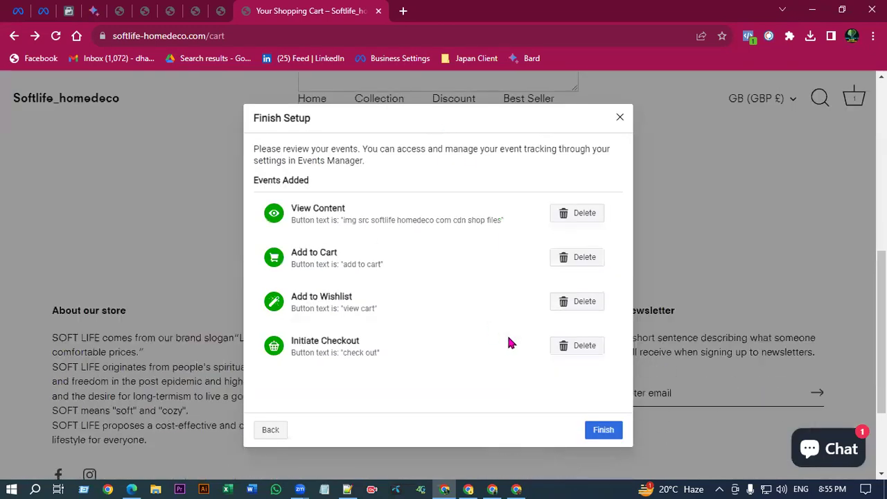
scroll(555, 388, down, 3)
click(606, 428)
Submit feedback that the Event Setup Tool was helpful and close the finished setup.
click(403, 264)
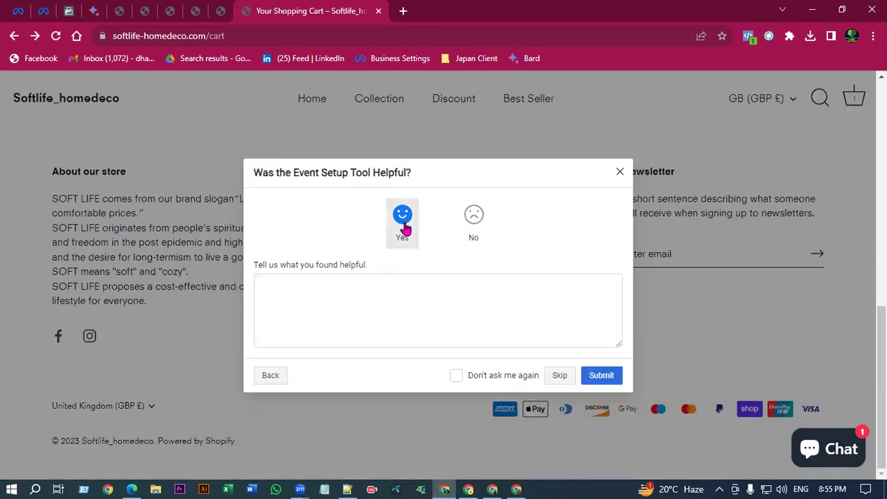
click(599, 375)
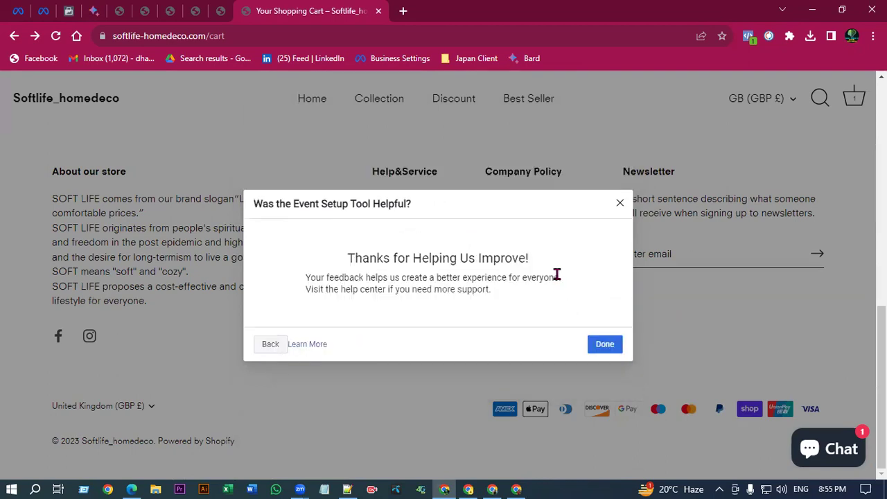
click(606, 343)
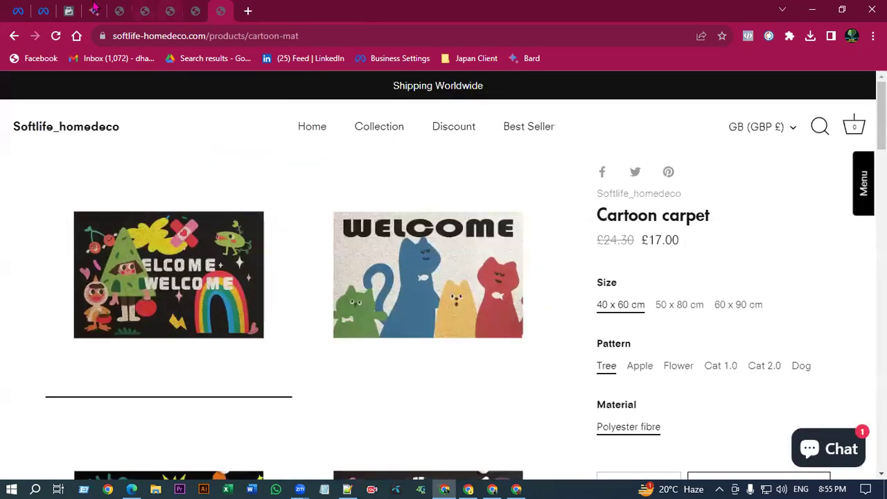
Switch to Events Manager and open the event testing page of the Base code Data Set.
click(69, 9)
scroll(386, 254, down, 5)
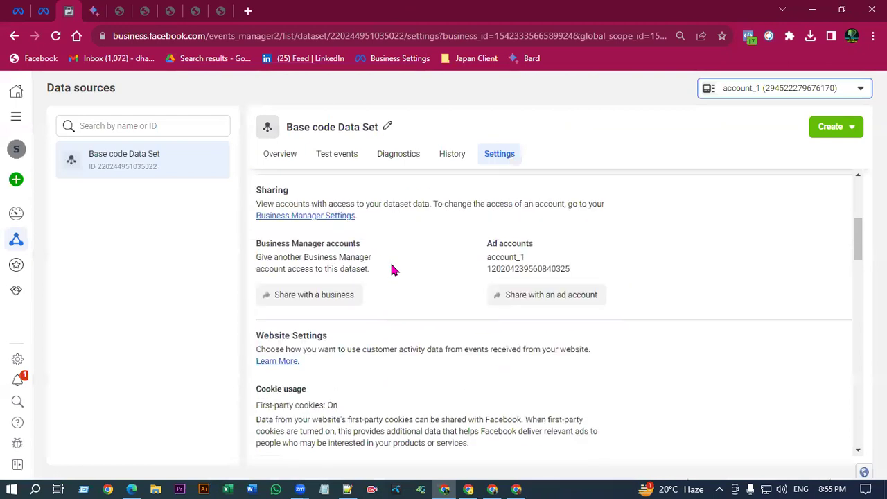
click(335, 159)
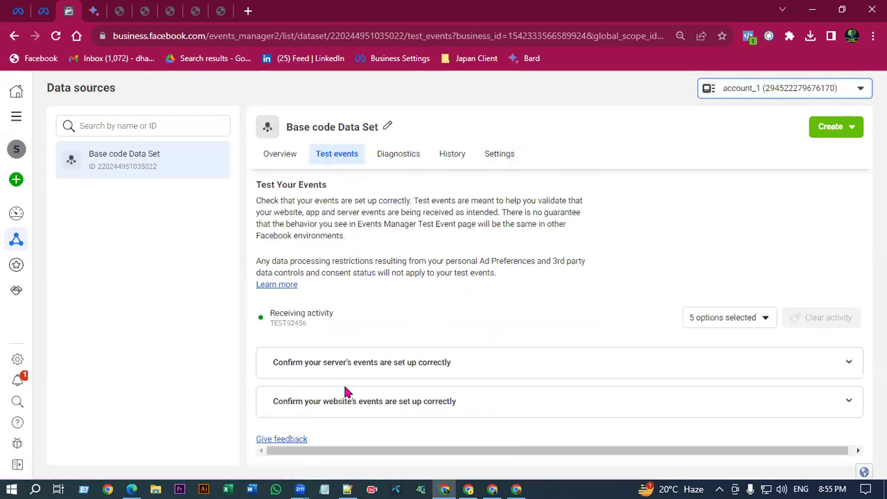
click(346, 393)
scroll(433, 293, down, 2)
click(391, 373)
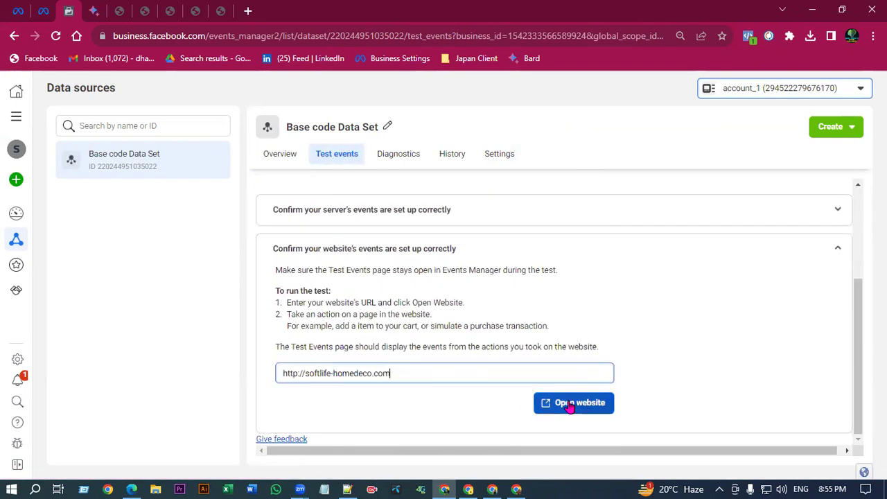
click(570, 407)
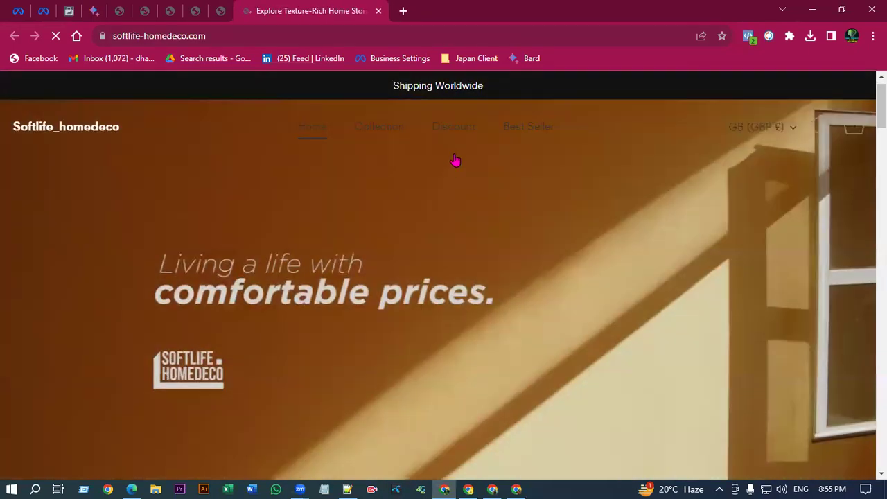
scroll(455, 160, down, 6)
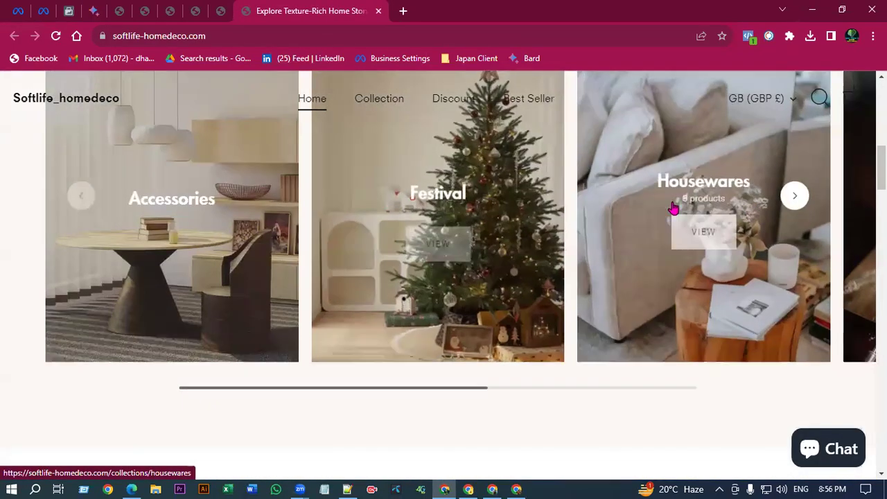
Open the Desktop calendar product from the store's home page and find its purchase options.
scroll(672, 208, down, 6)
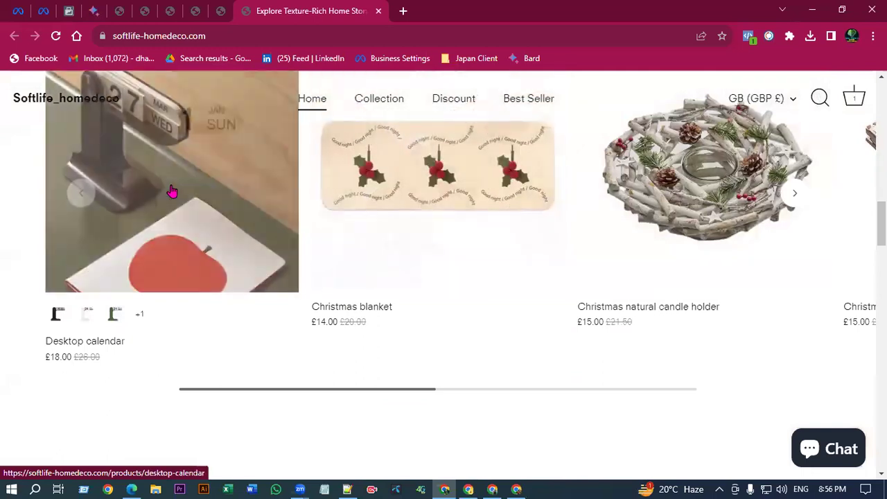
click(172, 191)
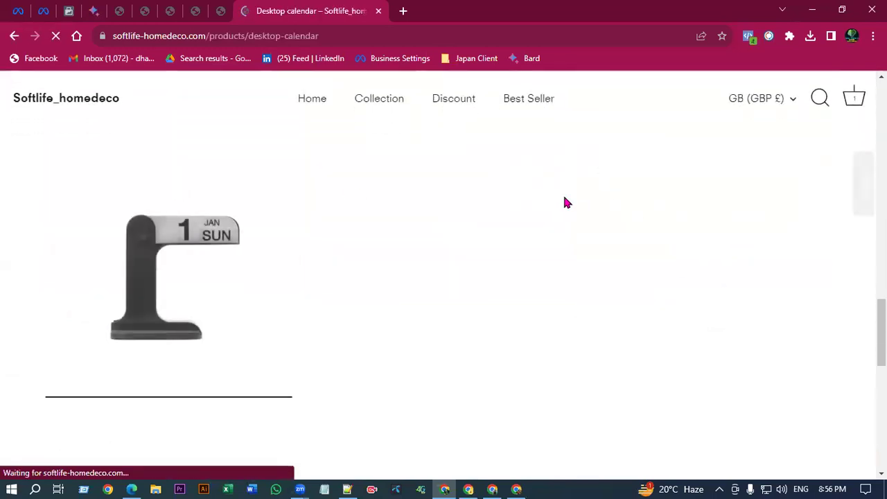
scroll(582, 270, up, 5)
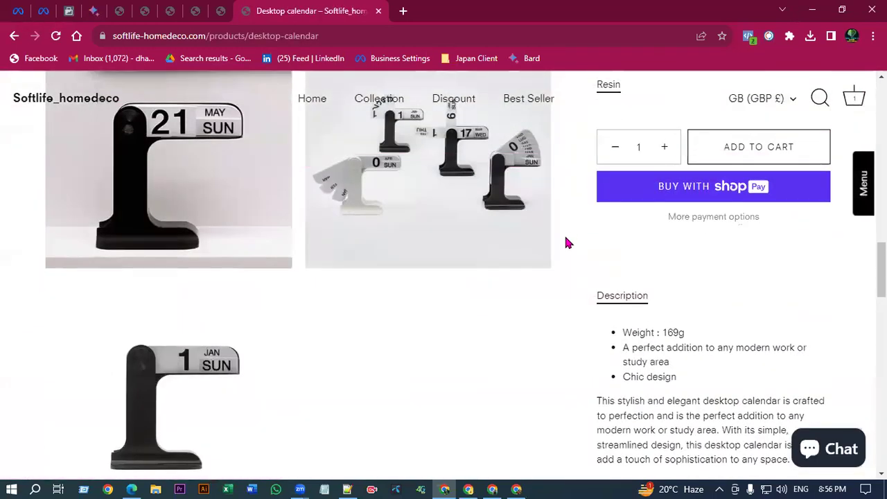
scroll(566, 243, up, 5)
scroll(558, 206, down, 5)
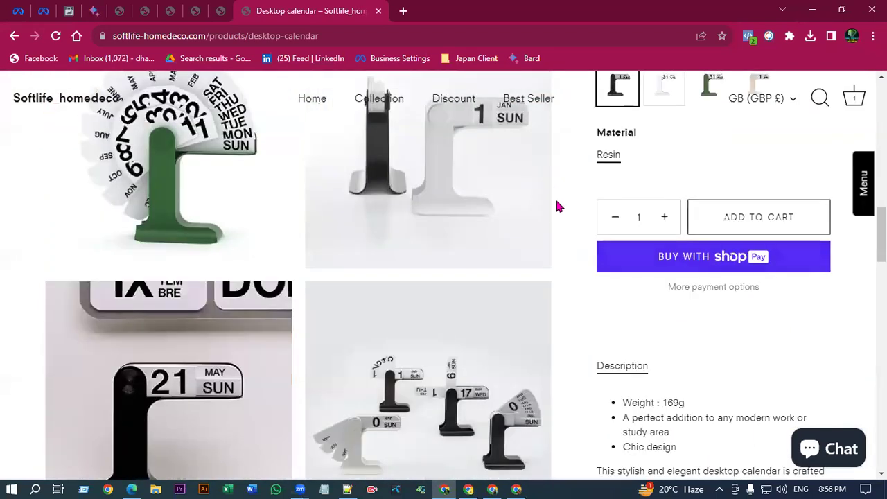
scroll(693, 180, down, 1)
Add the black Desktop calendar to the cart, view the cart and proceed to checkout.
click(778, 155)
scroll(813, 329, up, 4)
click(707, 421)
click(662, 295)
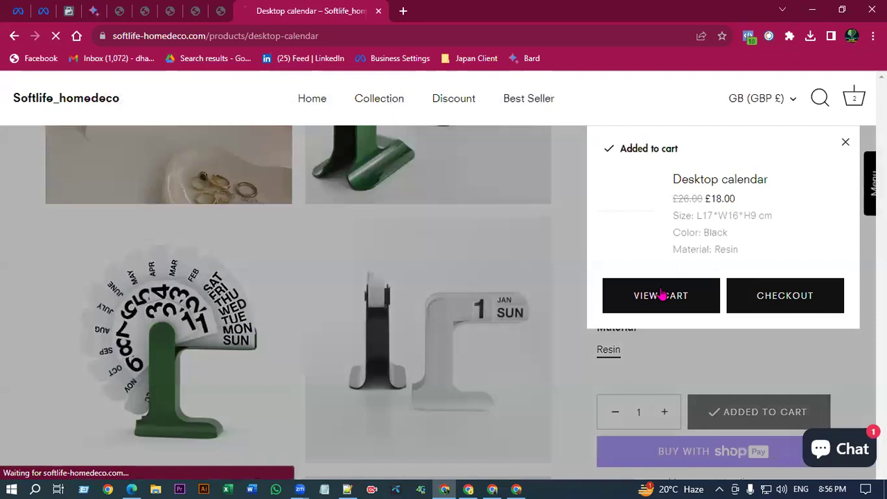
scroll(483, 364, down, 4)
click(452, 327)
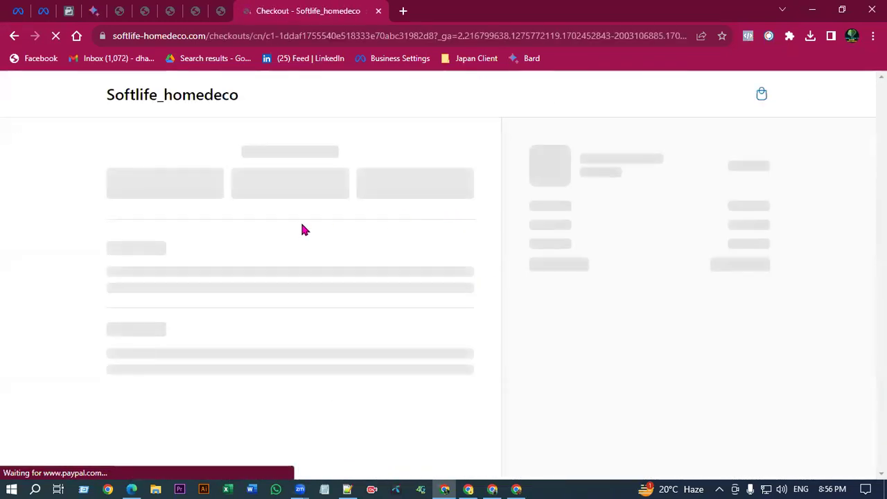
Review the checkout form's delivery, shipping method and payment sections without filling them in.
scroll(311, 201, down, 4)
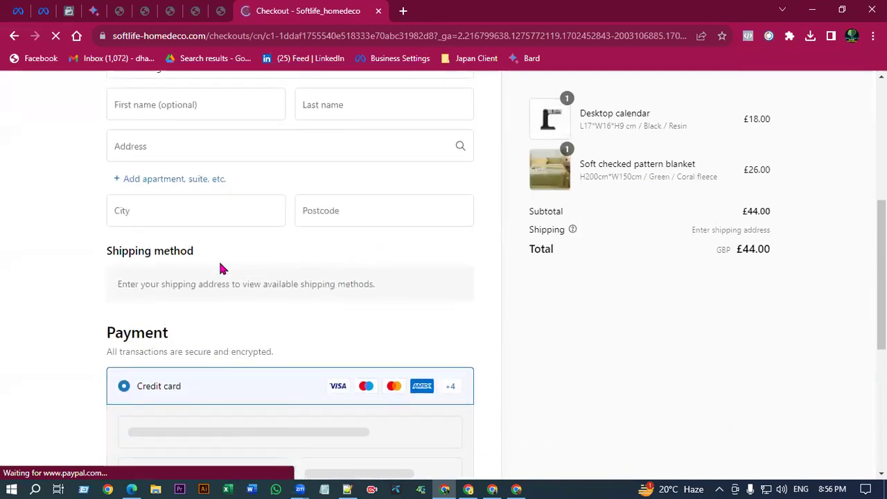
scroll(222, 269, down, 2)
click(164, 287)
scroll(192, 275, down, 2)
scroll(174, 257, down, 3)
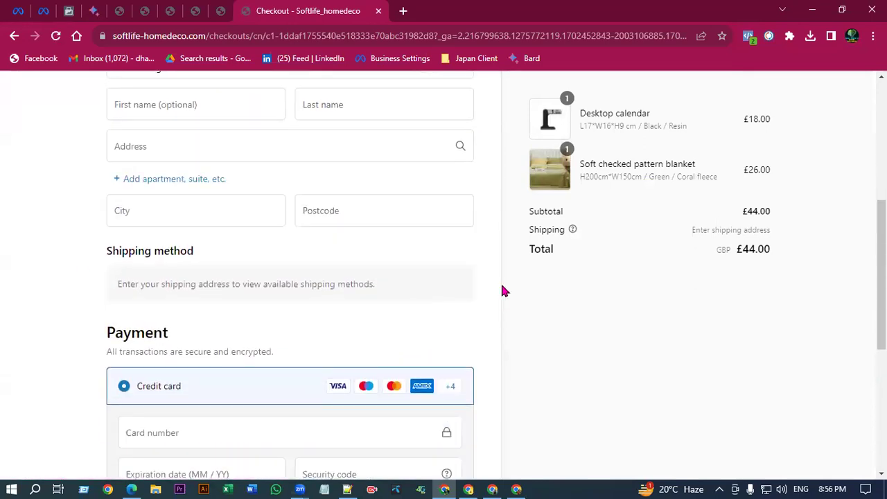
scroll(165, 348, down, 1)
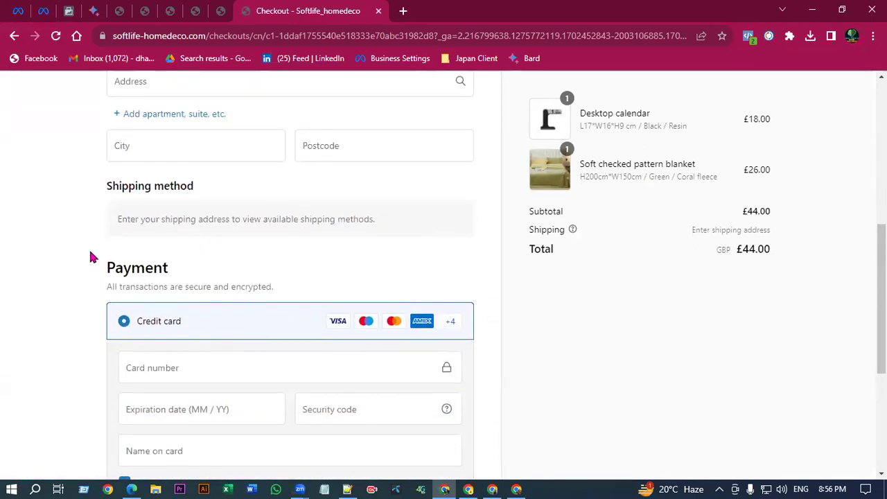
scroll(153, 250, down, 2)
scroll(143, 226, down, 2)
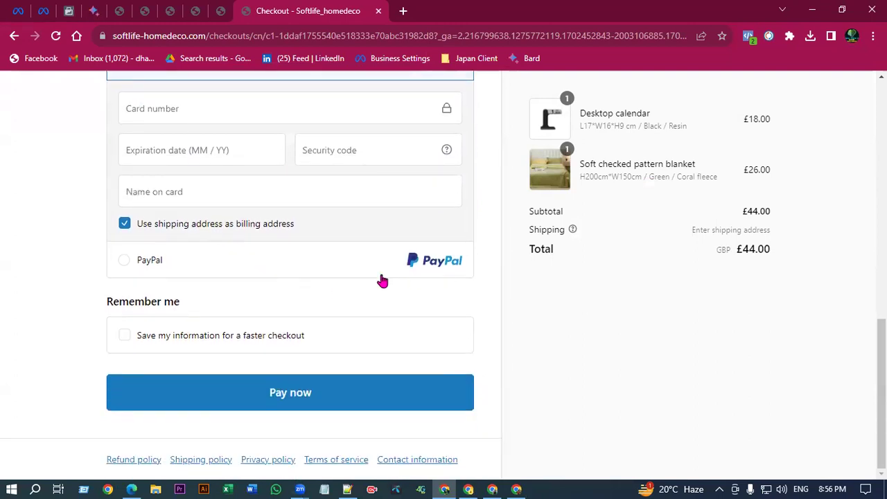
Check the PayPal payment option in the checkout and return the payment method to Credit card.
click(155, 273)
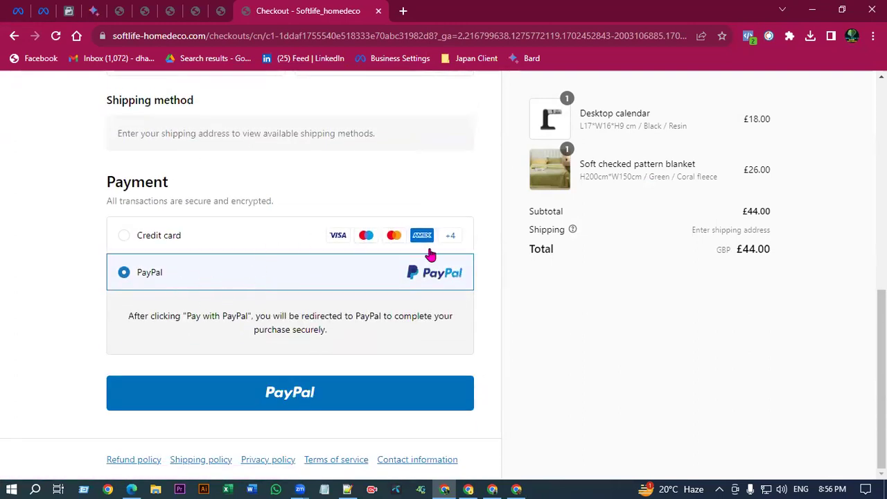
click(159, 242)
scroll(287, 349, down, 2)
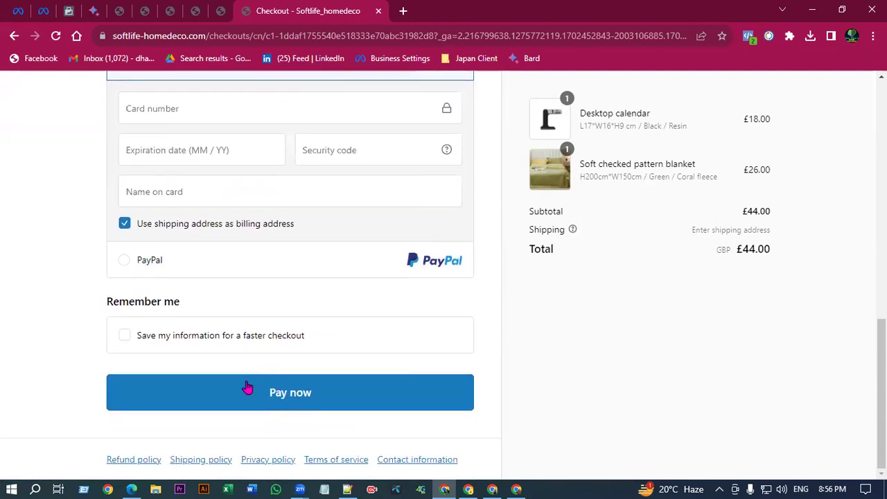
scroll(360, 200, up, 1)
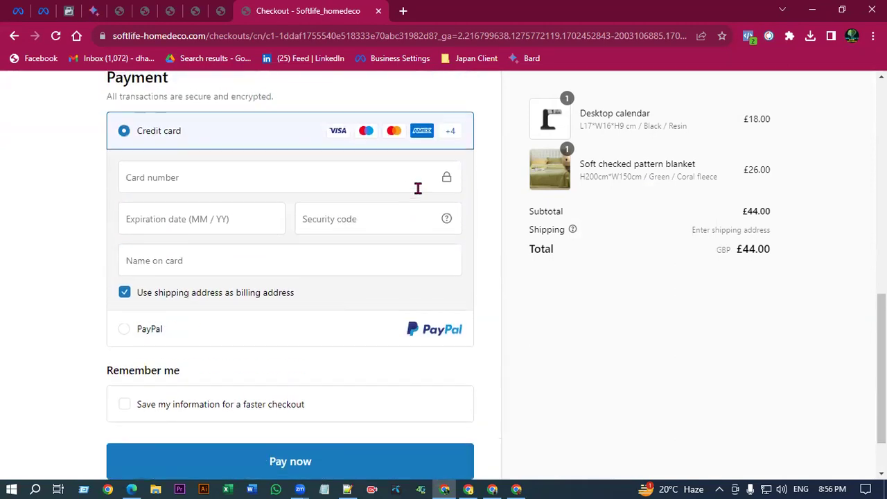
scroll(418, 189, up, 8)
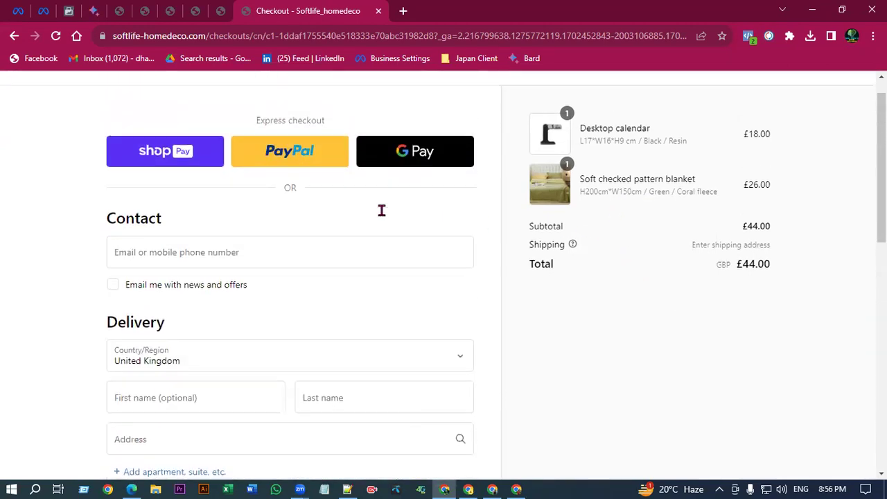
Switch to the Events Manager test events and inspect the details of the received Initiate checkout event.
click(71, 9)
scroll(450, 283, down, 5)
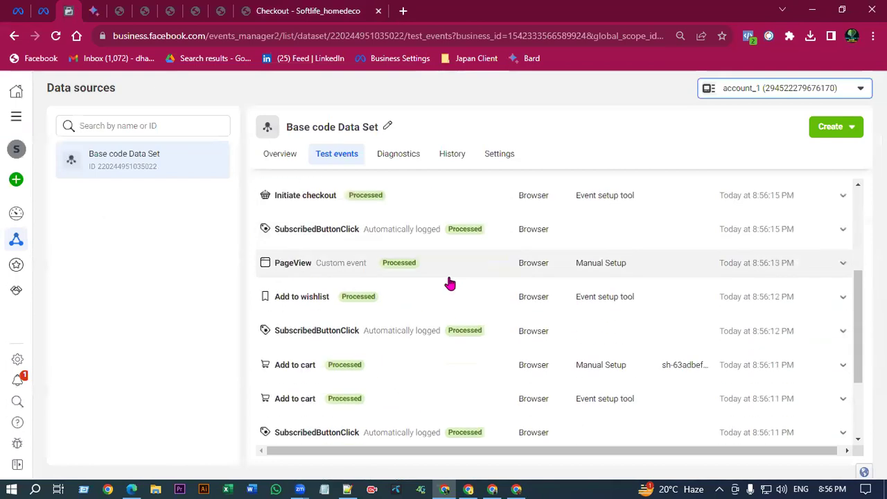
scroll(530, 323, up, 5)
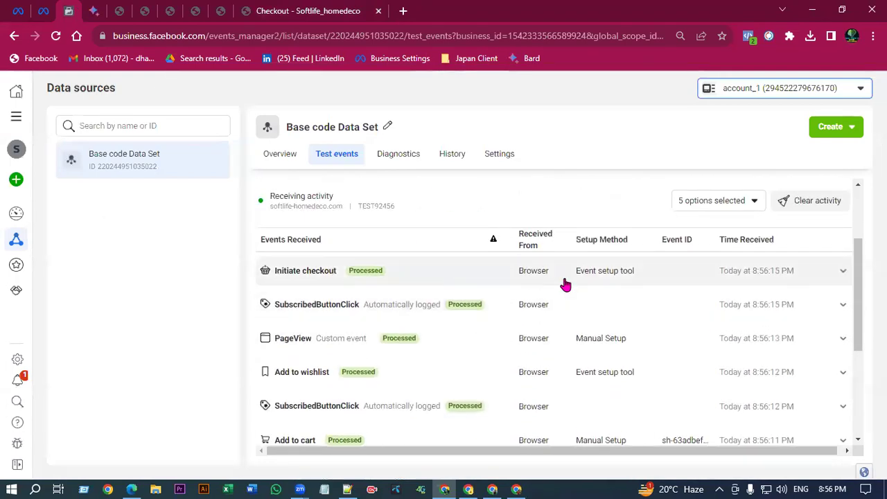
scroll(564, 282, up, 2)
scroll(550, 289, down, 3)
click(330, 196)
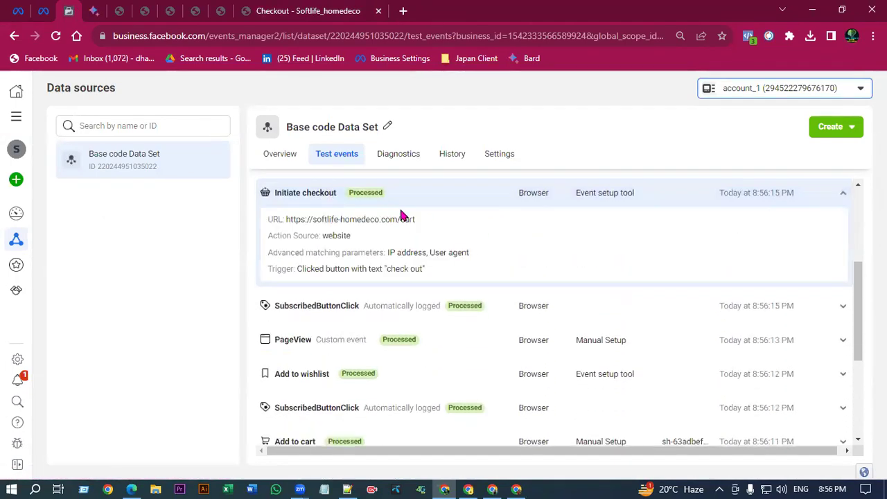
click(392, 192)
Examine the received View content event's details, including its value, currency, content IDs, type, name and category parameters.
scroll(330, 231, down, 1)
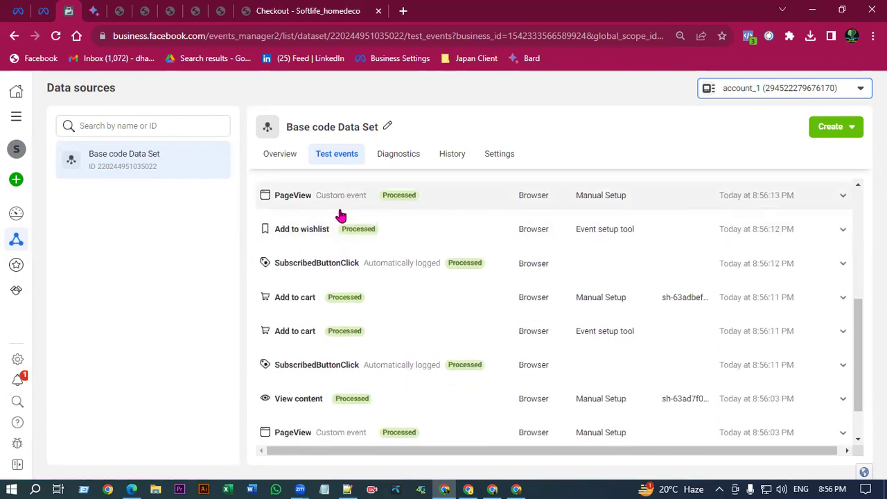
scroll(323, 278, down, 1)
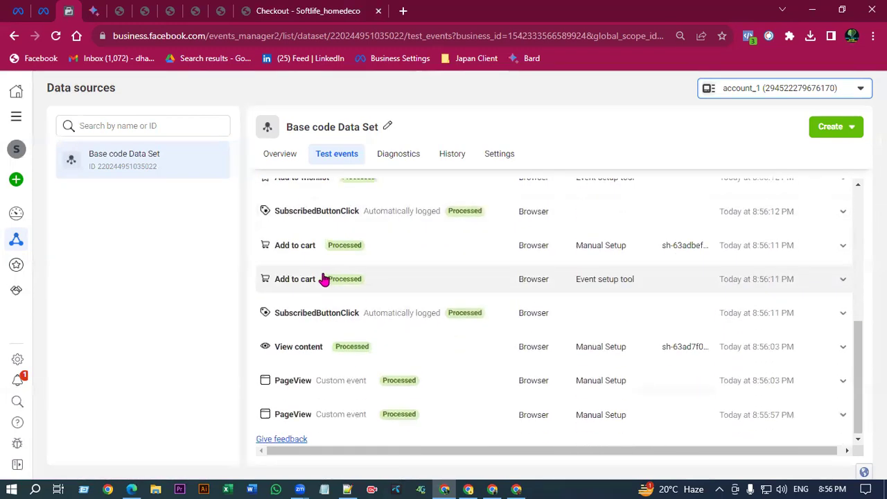
click(386, 348)
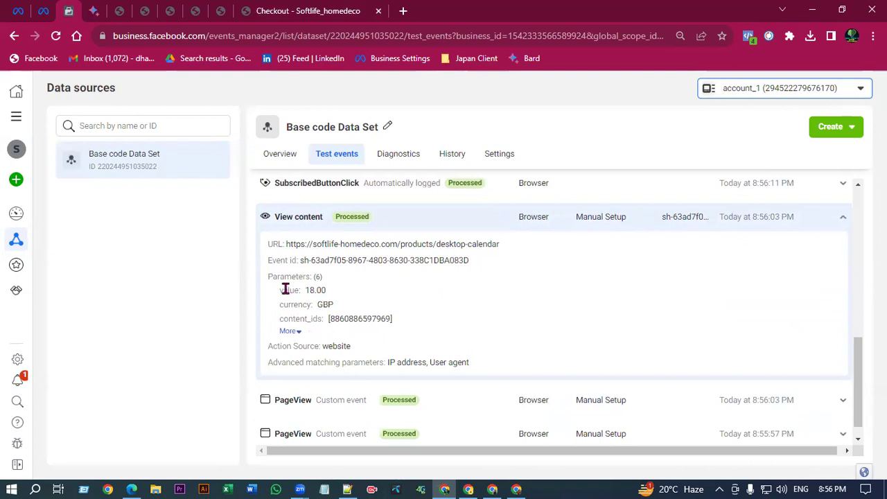
click(321, 283)
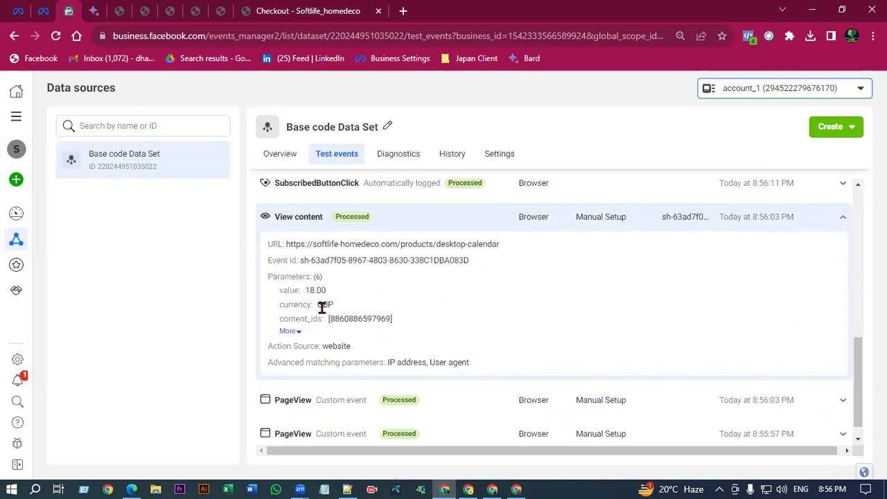
drag(306, 289, 392, 319)
click(287, 331)
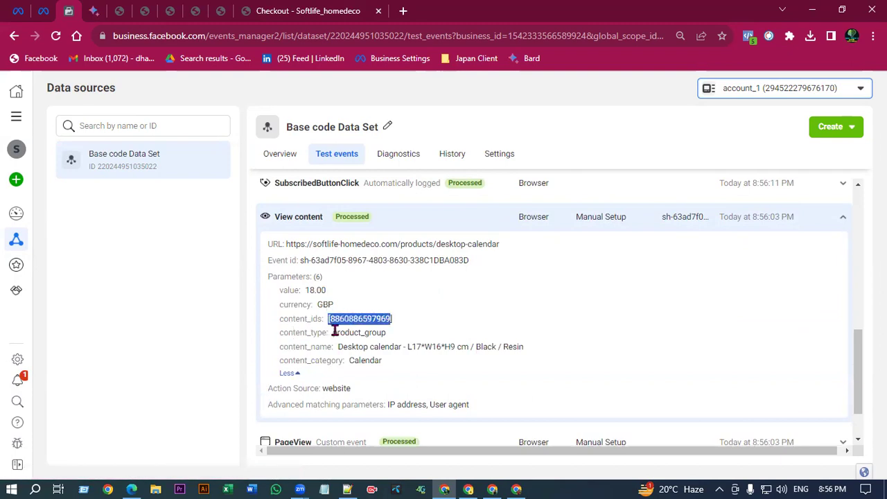
drag(334, 331, 392, 334)
click(306, 333)
drag(338, 346, 431, 346)
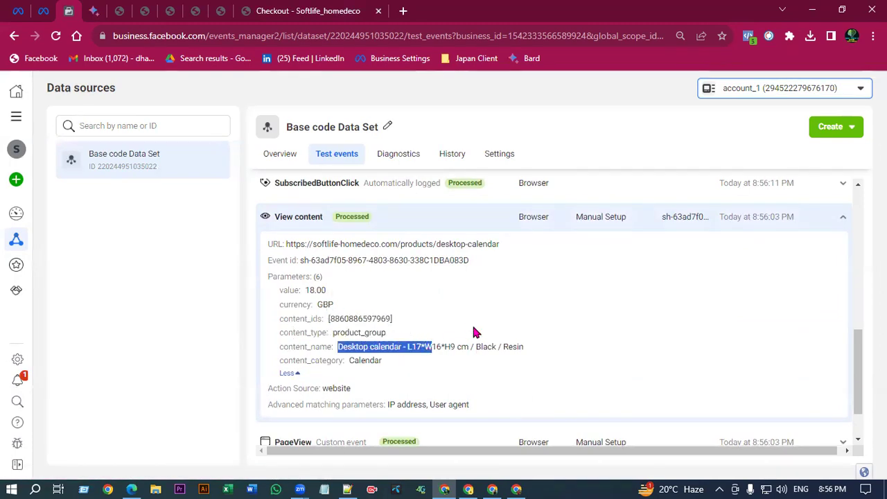
Collapse the View content event and recheck the Initiate checkout event's URL, matching parameters and trigger.
scroll(474, 333, up, 2)
click(373, 350)
scroll(361, 312, up, 5)
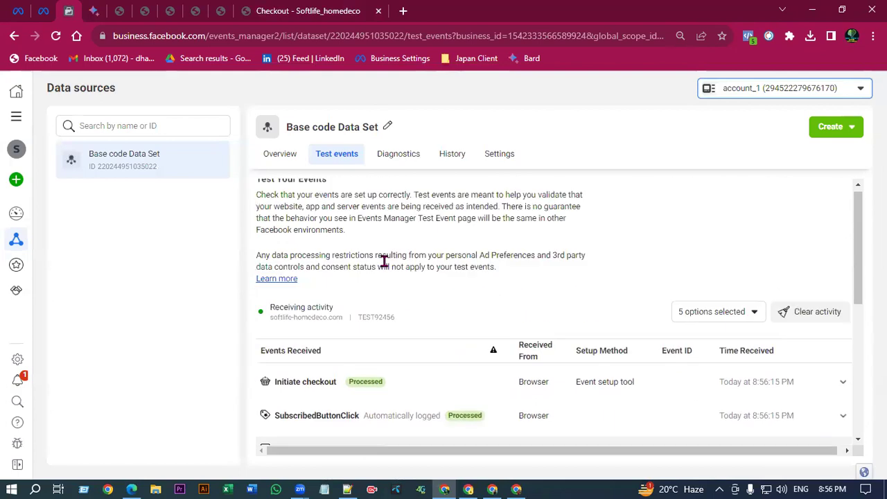
scroll(425, 305, down, 3)
click(396, 260)
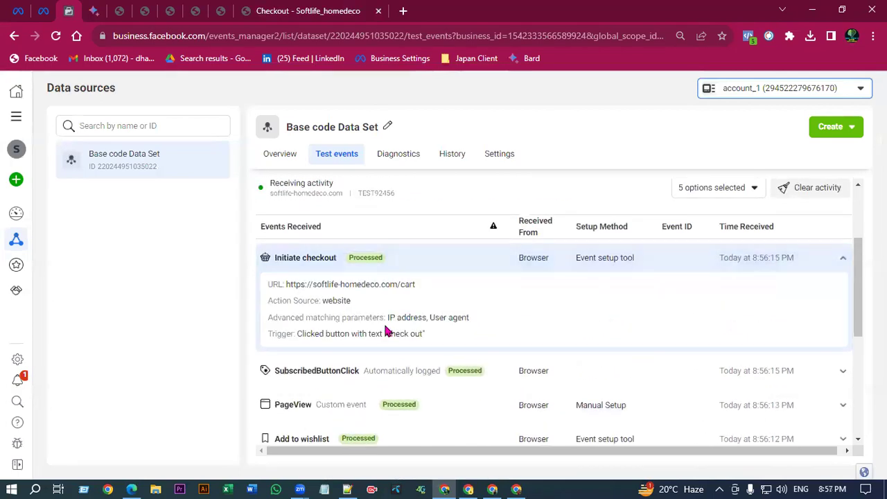
click(368, 257)
Expand the View content event and capture a screenshot area of the test events page, about 1311x570 pixels.
scroll(372, 294, down, 3)
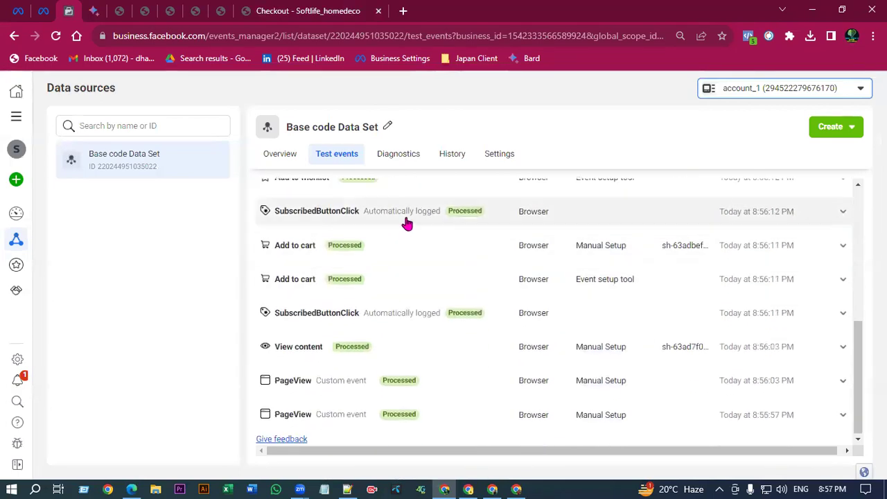
click(445, 339)
scroll(600, 293, down, 2)
drag(858, 386, 859, 320)
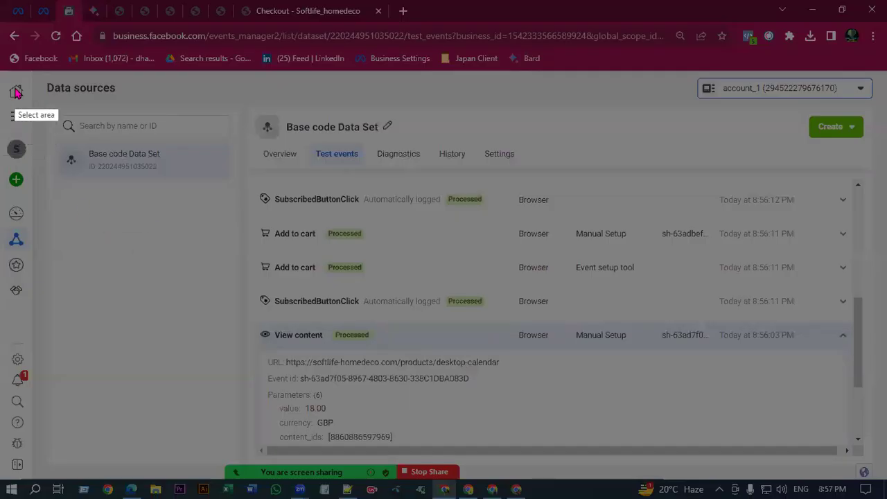
drag(14, 86, 865, 458)
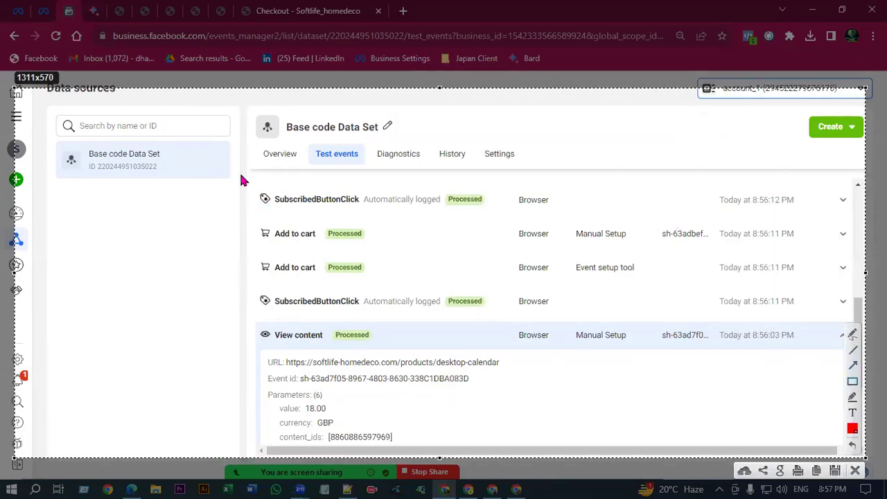
Mark the View content details, event list and event IDs with red rectangles and add the large text "Joy Ads".
drag(251, 321, 415, 447)
mouse_move(260, 164)
mouse_down()
mouse_move(642, 338)
mouse_move(847, 345)
mouse_up()
mouse_move(648, 195)
mouse_down()
mouse_move(717, 309)
mouse_move(710, 327)
mouse_up()
click(851, 445)
drag(637, 198, 719, 358)
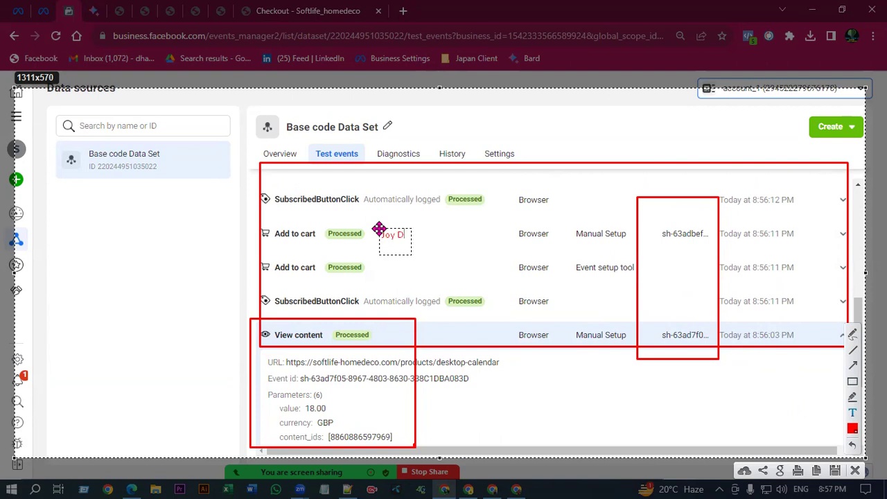
scroll(379, 229, up, 6)
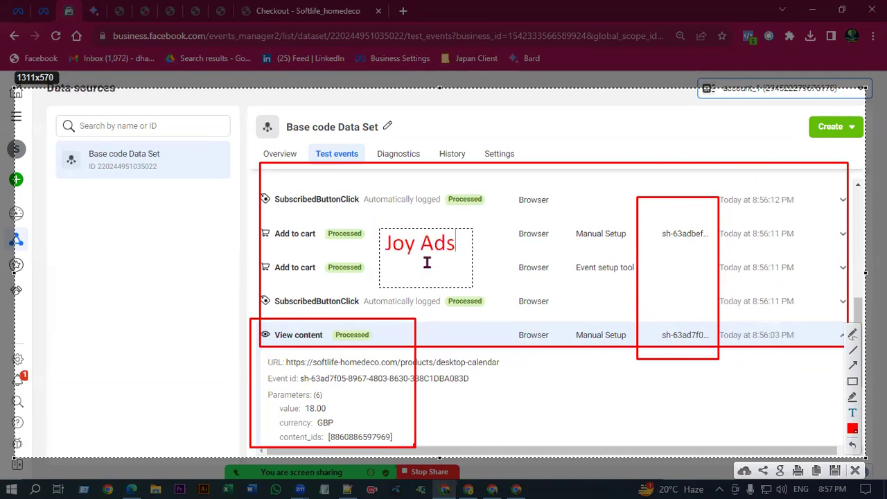
Save the annotated screenshot as a PNG named "Japan 2" in the 2023-2024 pixel ss tracking folder.
click(834, 472)
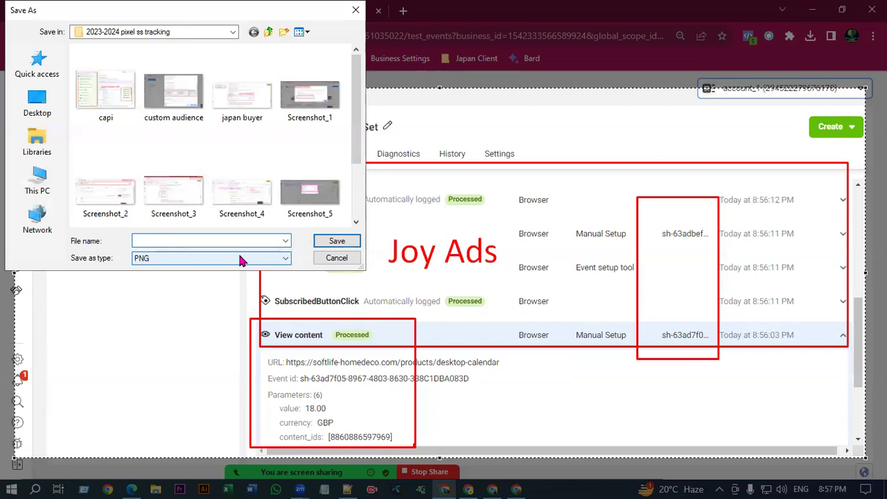
text(ja)
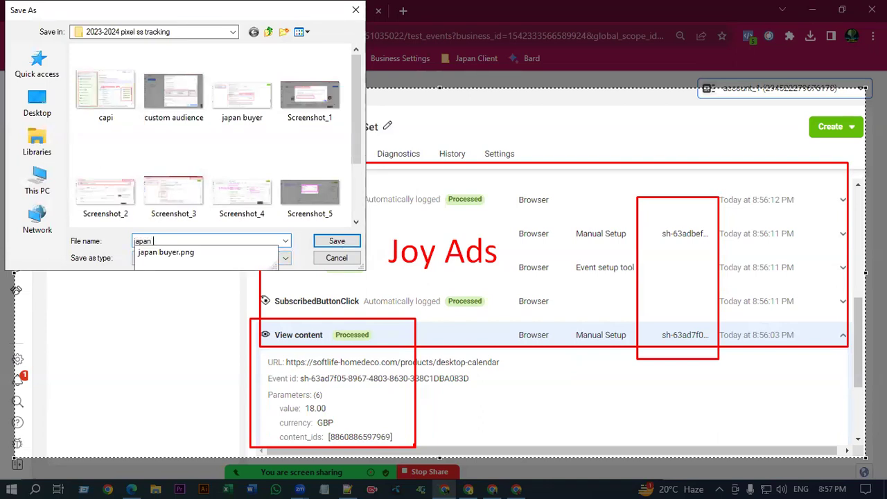
text(pa)
key(BackSpace)
key(BackSpace)
key(BackSpace)
key(BackSpace)
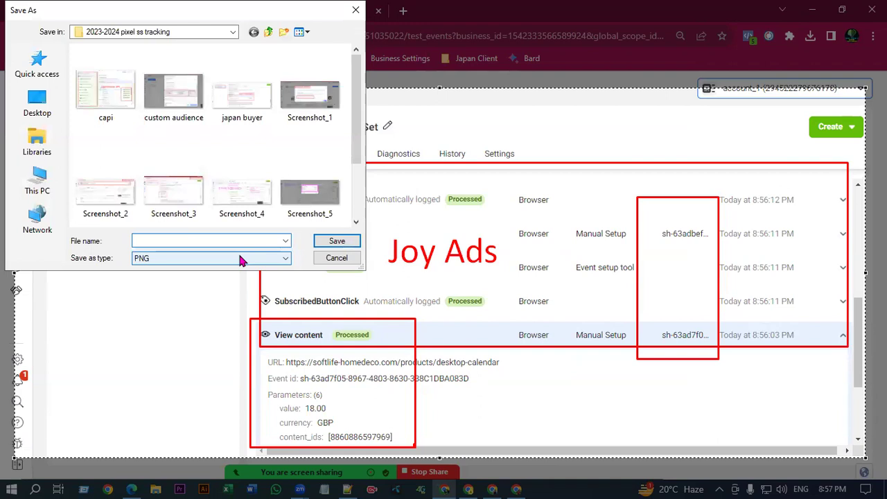
text(Japan 2)
key(Return)
Close the store's checkout page and return to the test events of the Base code Data Set.
scroll(450, 194, up, 5)
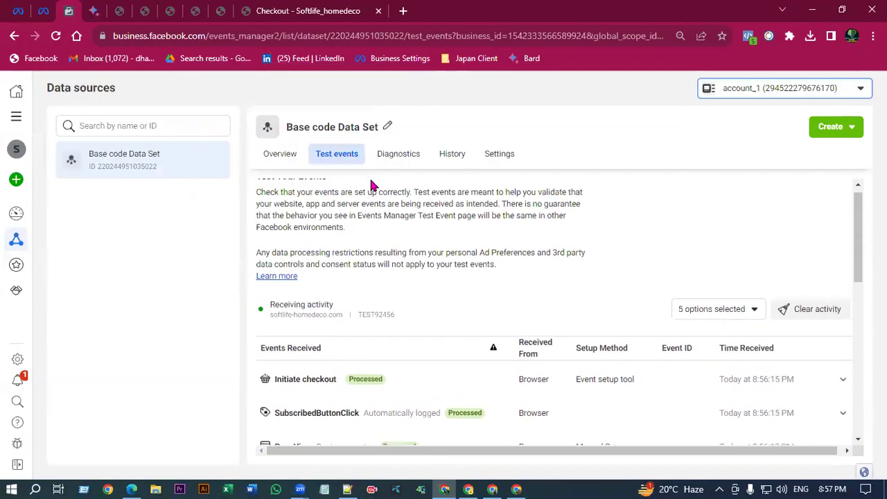
click(291, 10)
click(377, 12)
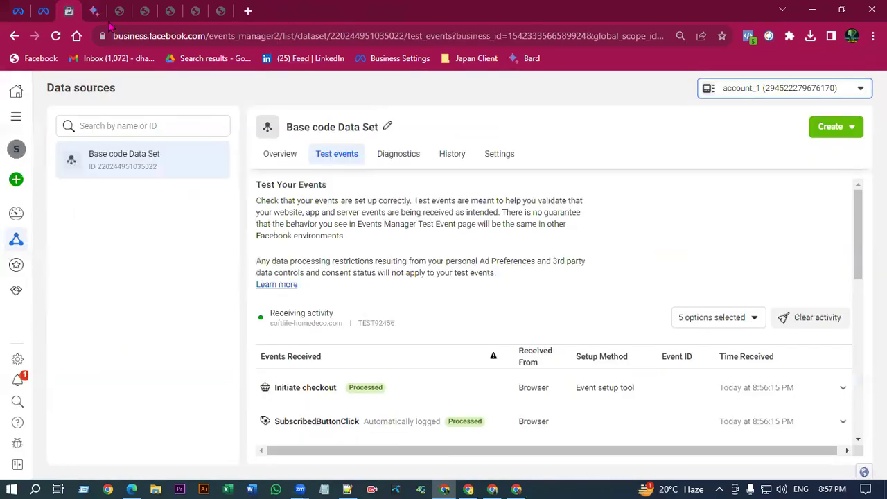
Go to the account_1 ad sets in Ads Manager and clear the selected-campaign filter.
click(43, 10)
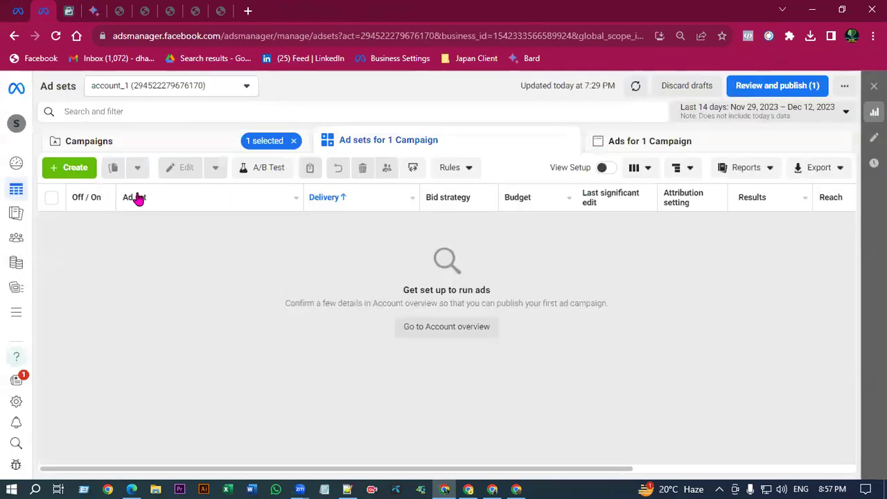
click(16, 10)
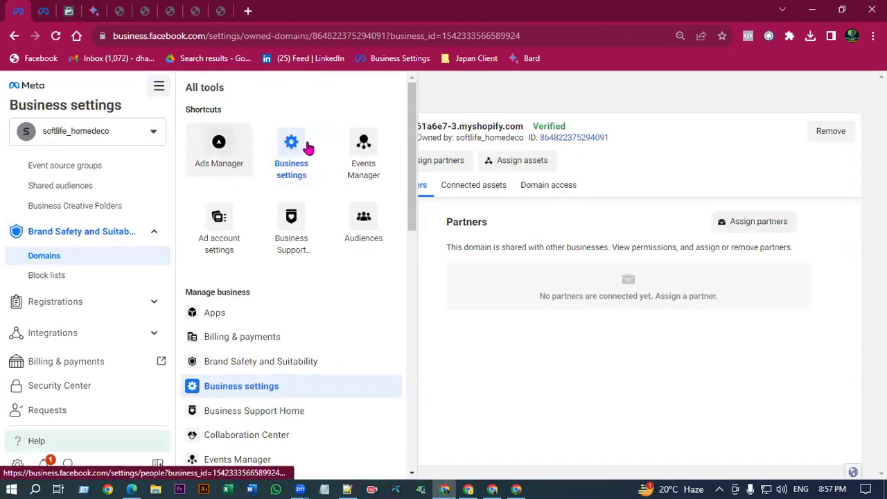
click(248, 152)
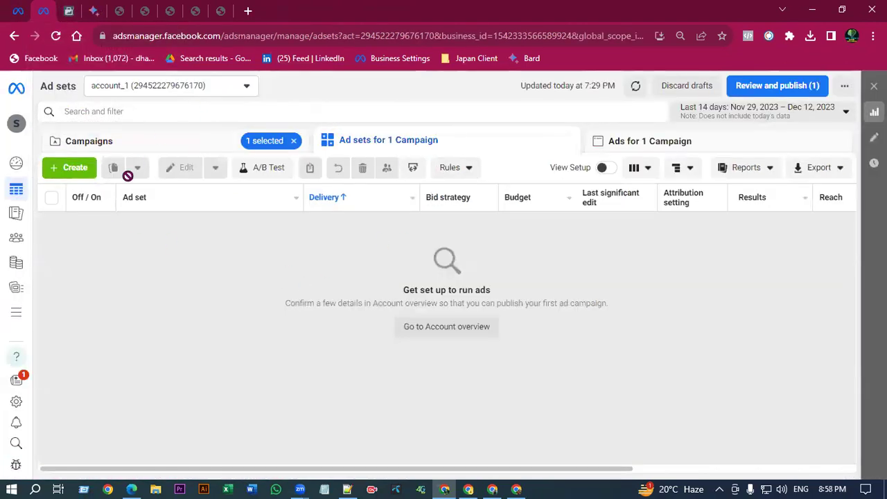
drag(650, 313, 63, 174)
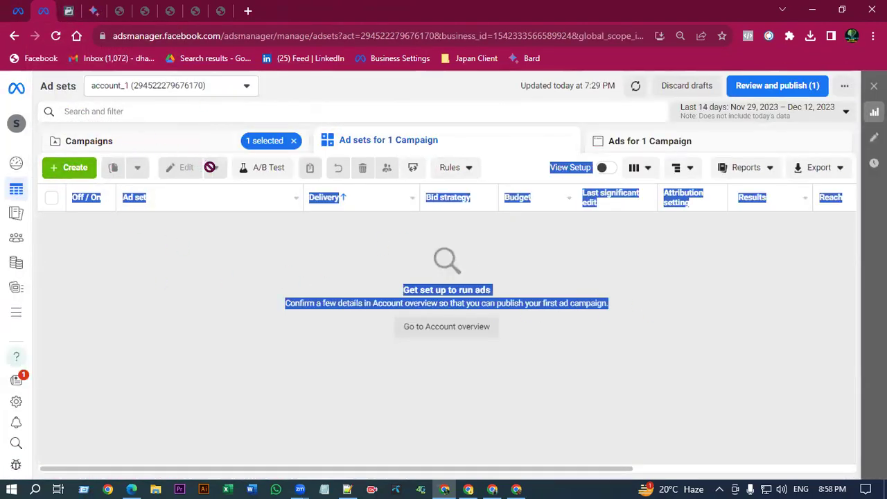
click(292, 142)
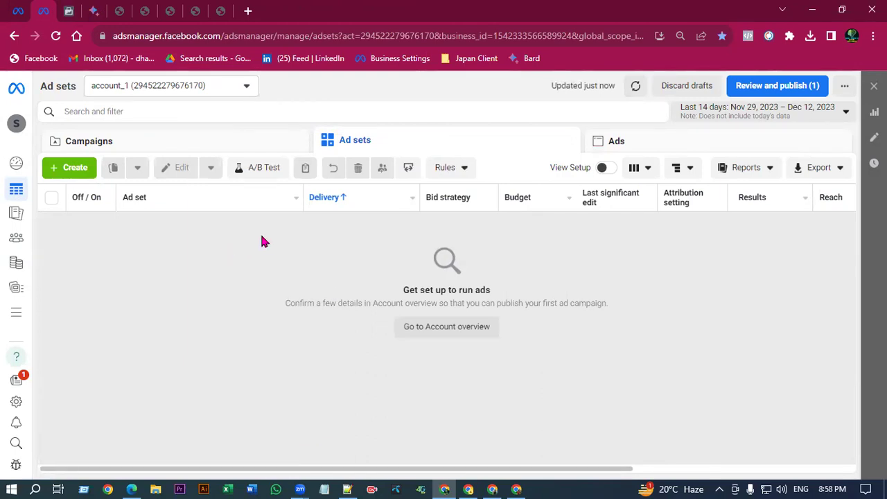
Review the cartoon mat product page on the store, including its options and description.
click(75, 167)
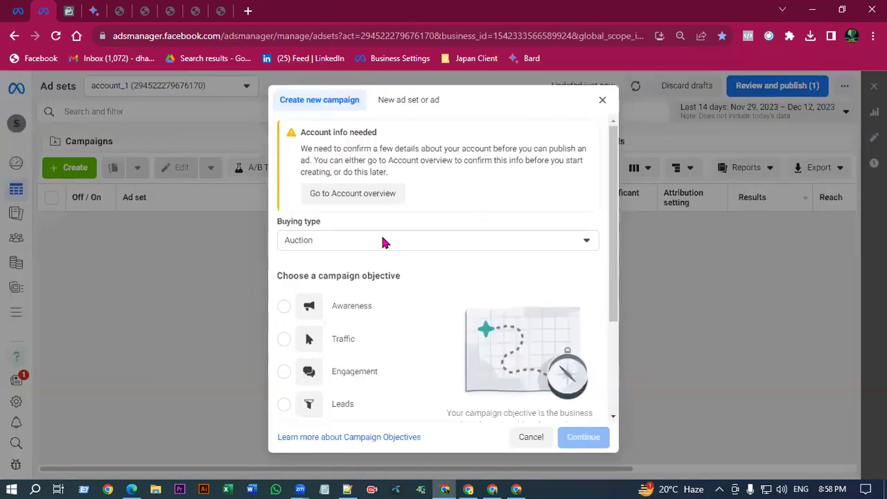
key(Escape)
click(220, 10)
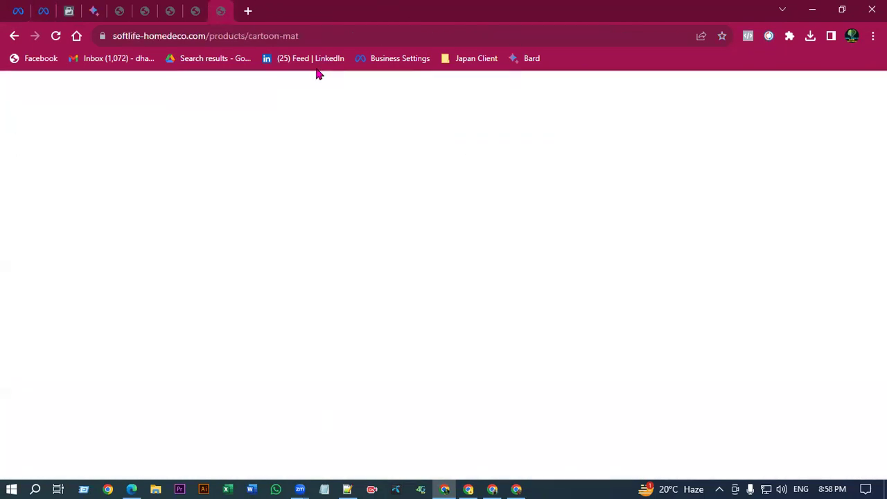
scroll(691, 298, down, 3)
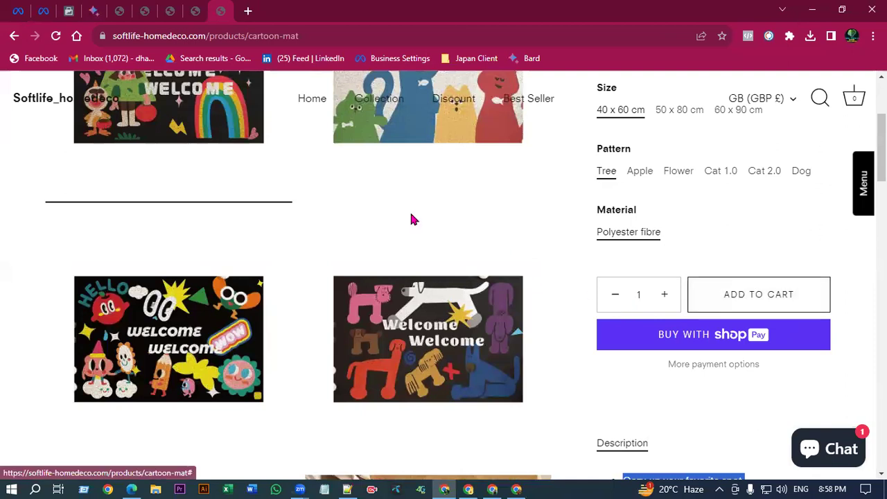
scroll(412, 217, down, 2)
drag(797, 475, 644, 293)
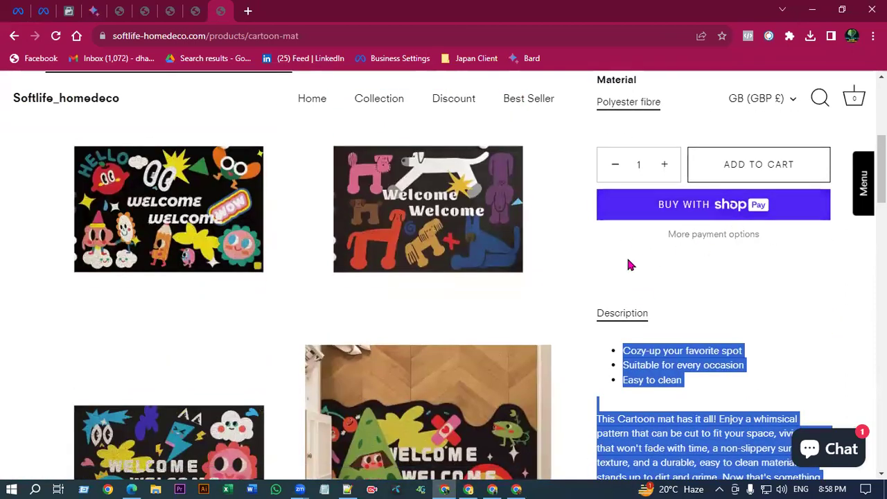
scroll(296, 267, up, 5)
key(ctrl+3)
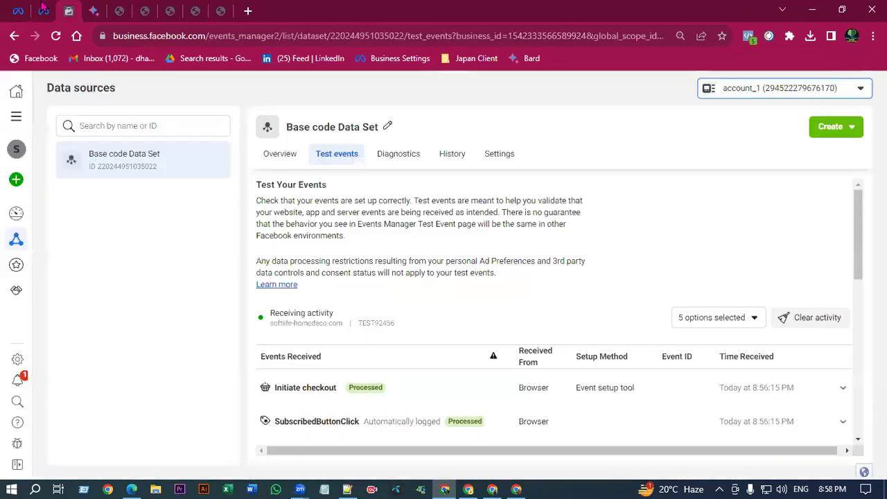
key(ctrl+2)
click(93, 175)
scroll(471, 257, down, 2)
scroll(522, 208, up, 2)
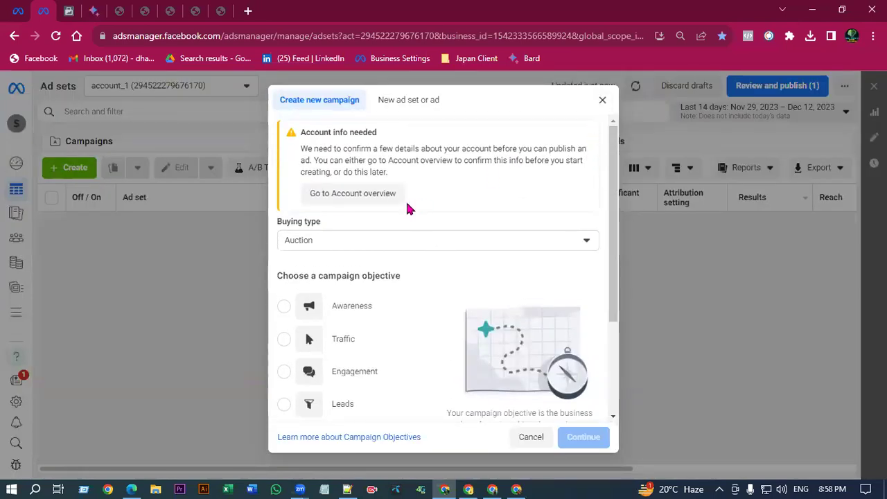
scroll(409, 208, down, 2)
click(603, 100)
Start a new auction campaign in account_1 with the Sales objective and go to its campaign name.
click(93, 170)
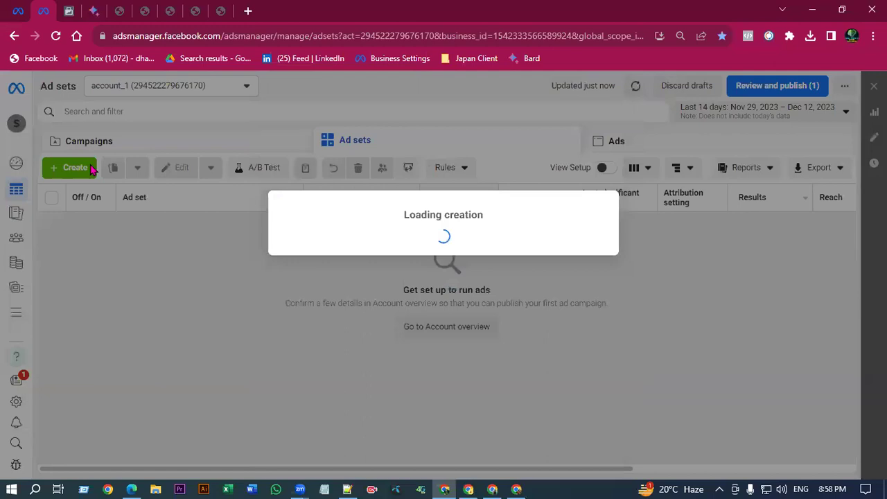
scroll(389, 291, down, 2)
click(344, 330)
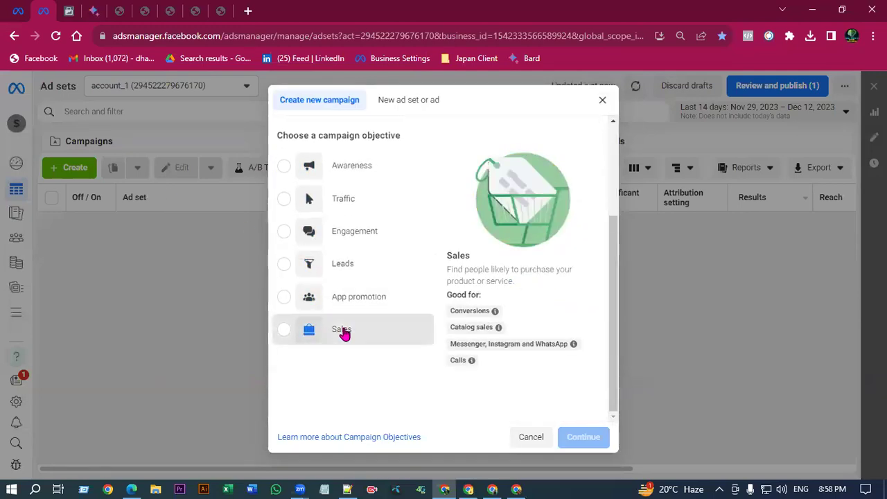
scroll(479, 312, down, 3)
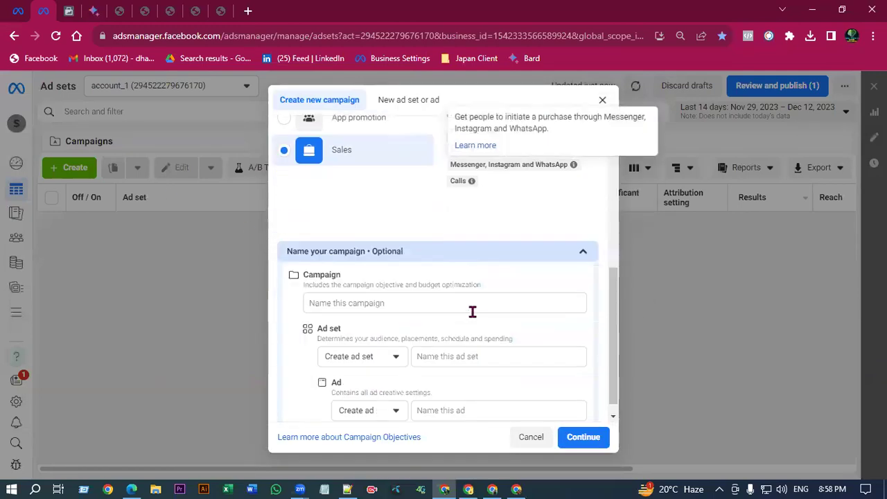
click(414, 288)
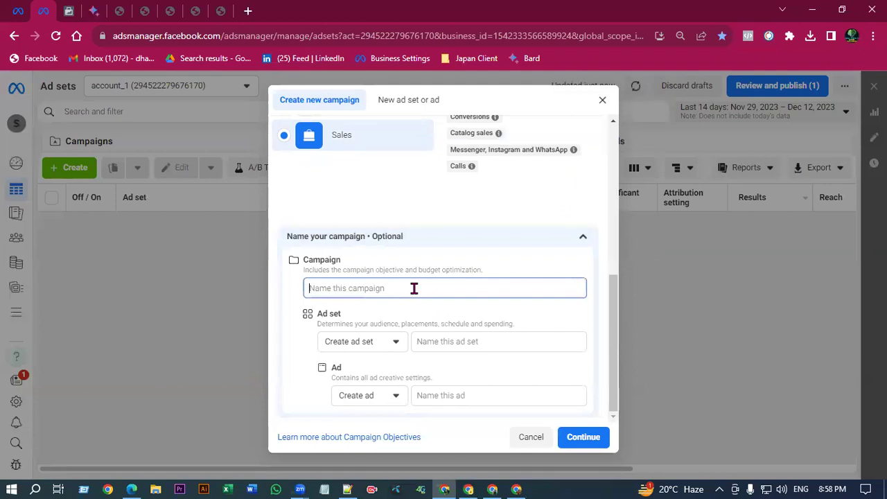
click(516, 489)
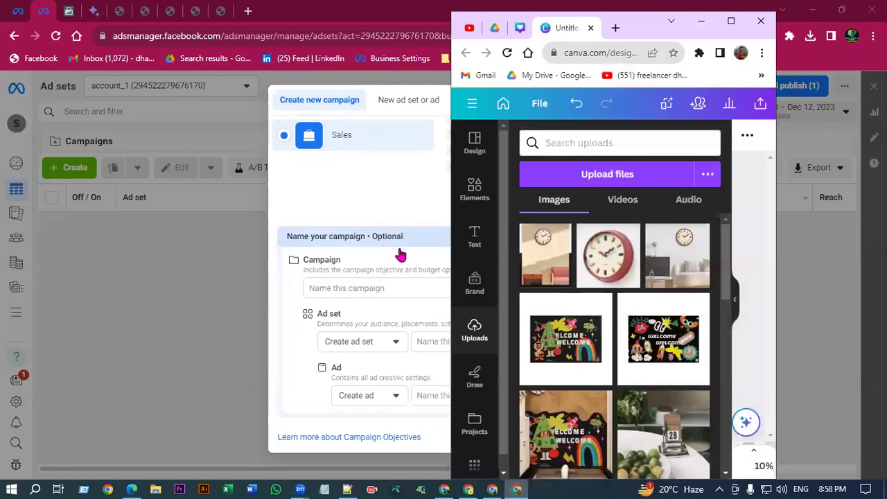
click(701, 21)
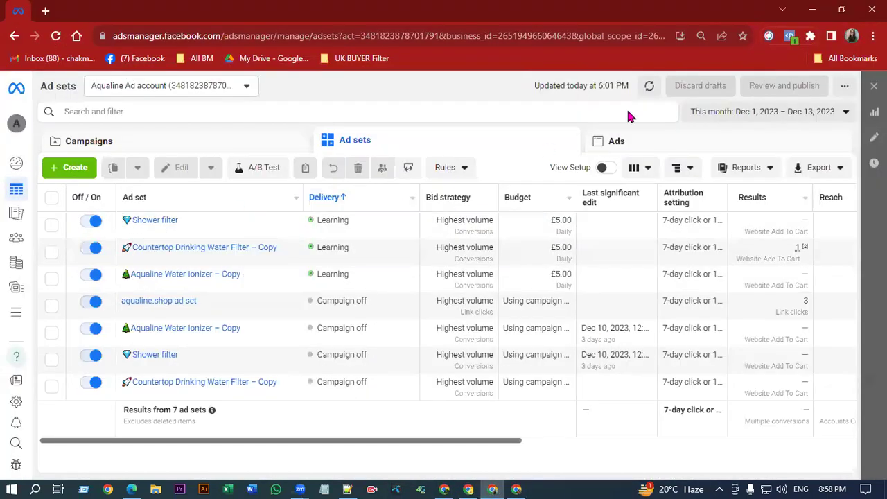
click(812, 10)
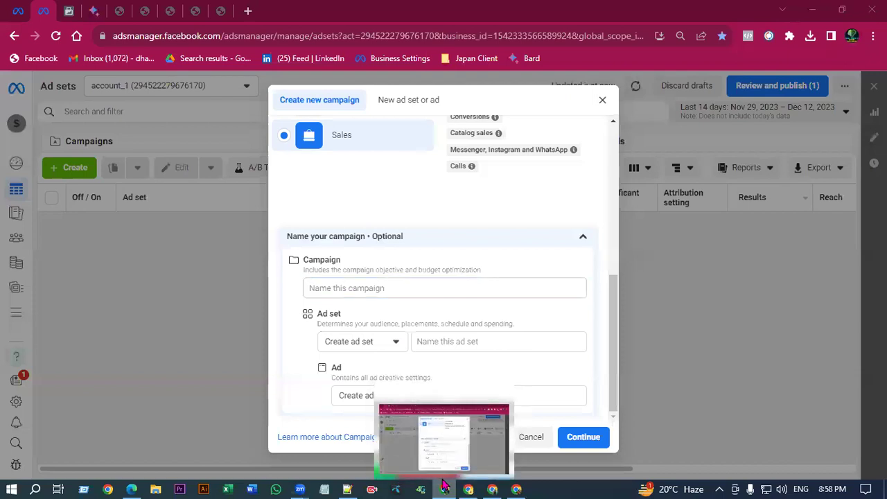
click(445, 490)
click(445, 489)
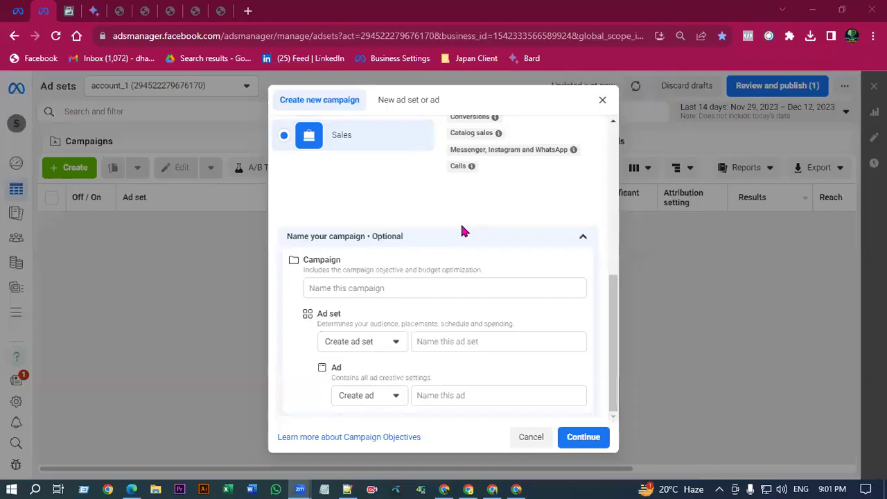
scroll(460, 222, up, 5)
mouse_move(582, 416)
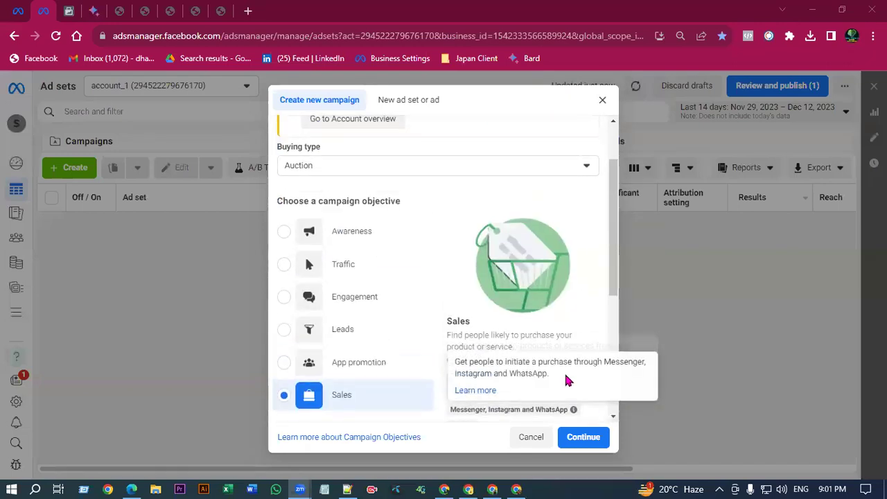
scroll(385, 271, down, 4)
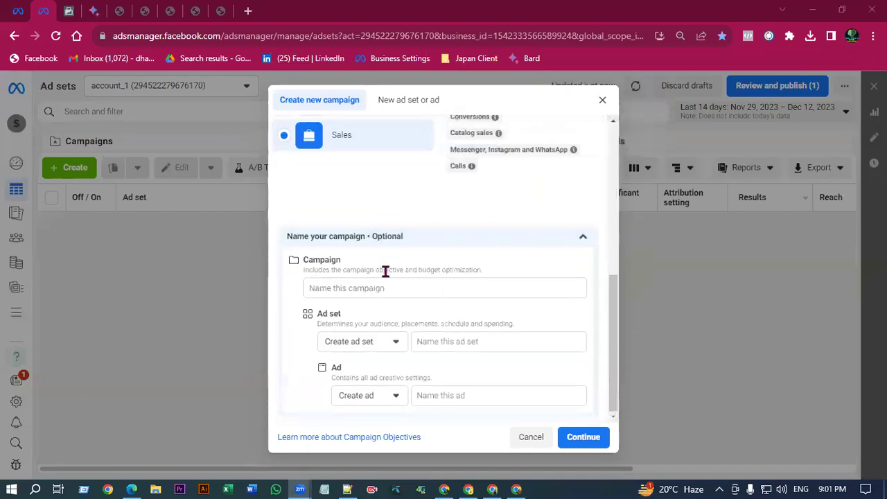
Switch to the "japan buyer" Google Docs document and copy "softlife-homedeco.com" from the metal calendar's Shop Now link.
click(339, 285)
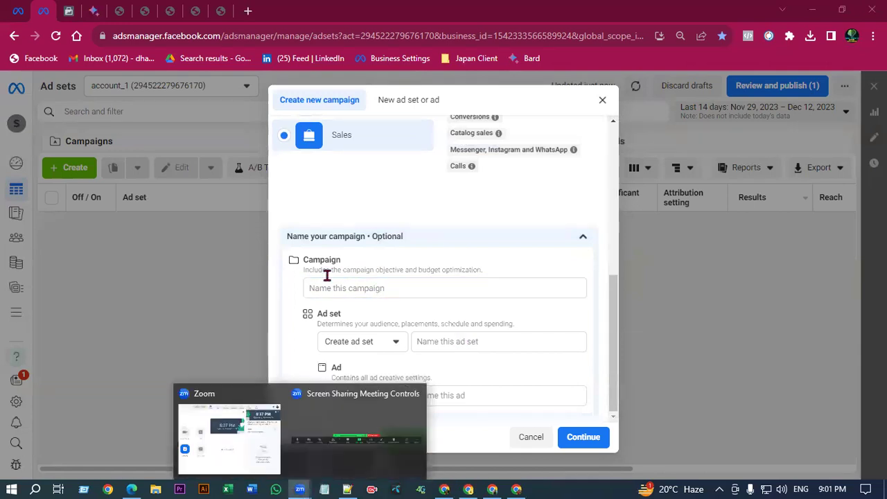
key(alt+Tab)
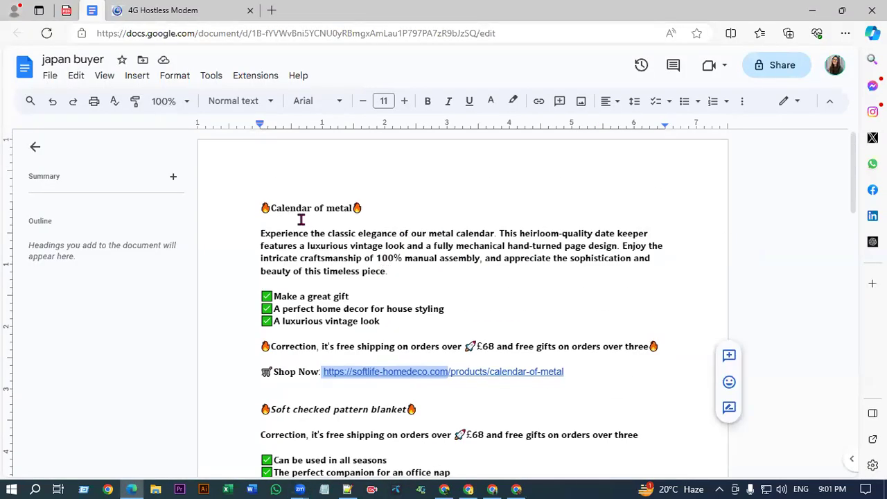
click(424, 223)
scroll(409, 215, down, 3)
scroll(402, 239, up, 3)
scroll(553, 240, down, 1)
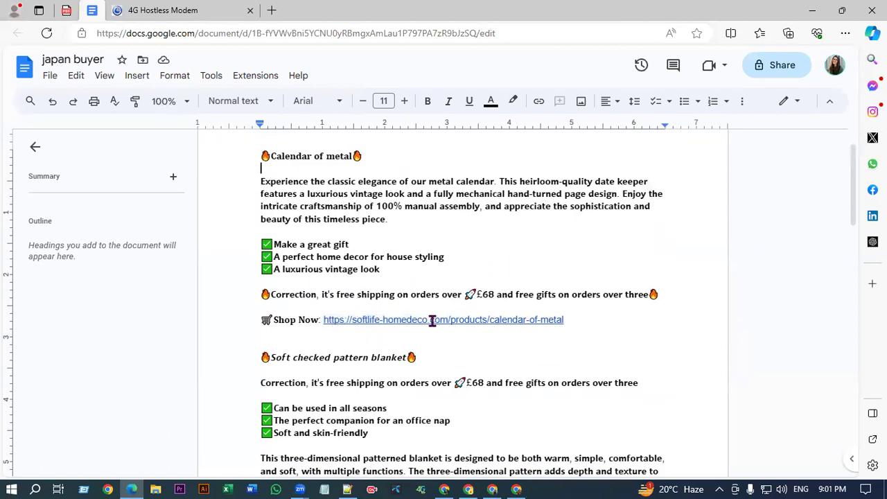
drag(447, 323, 359, 323)
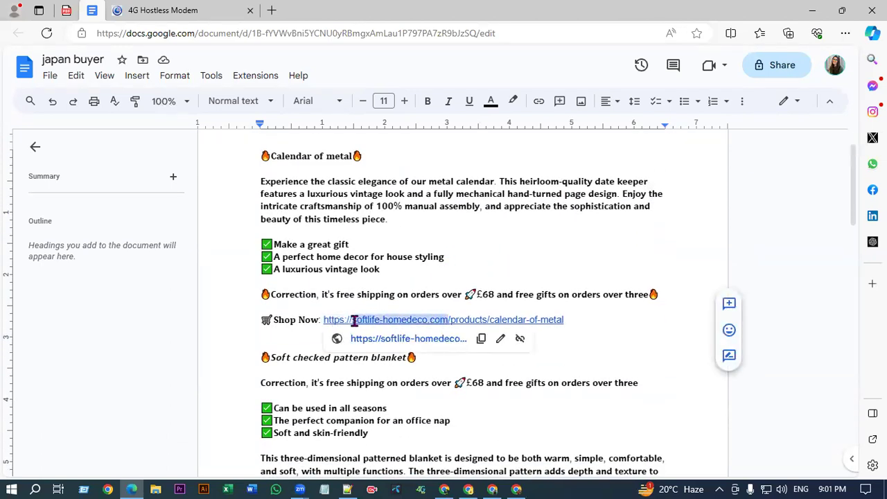
right_click(375, 318)
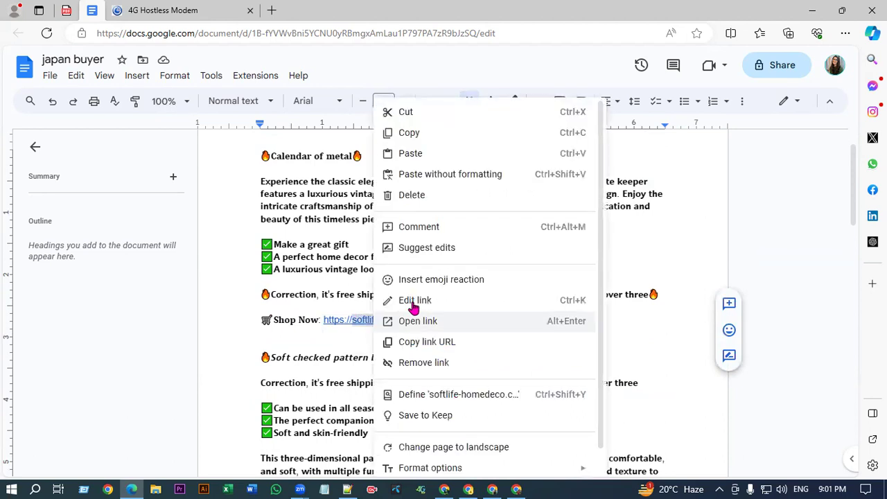
click(412, 134)
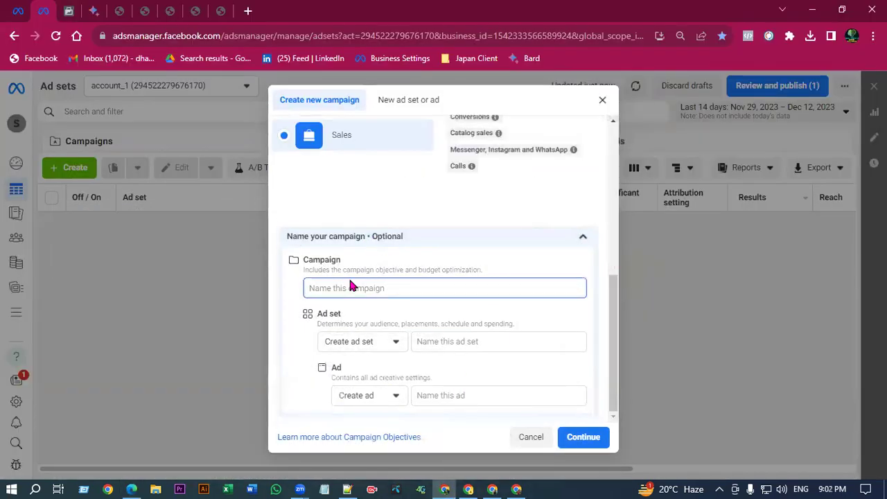
Name the campaign "softlife-homedeco.com | 2k23" in Ads Manager, with a star emoji in front.
click(350, 287)
key(ctrl+v)
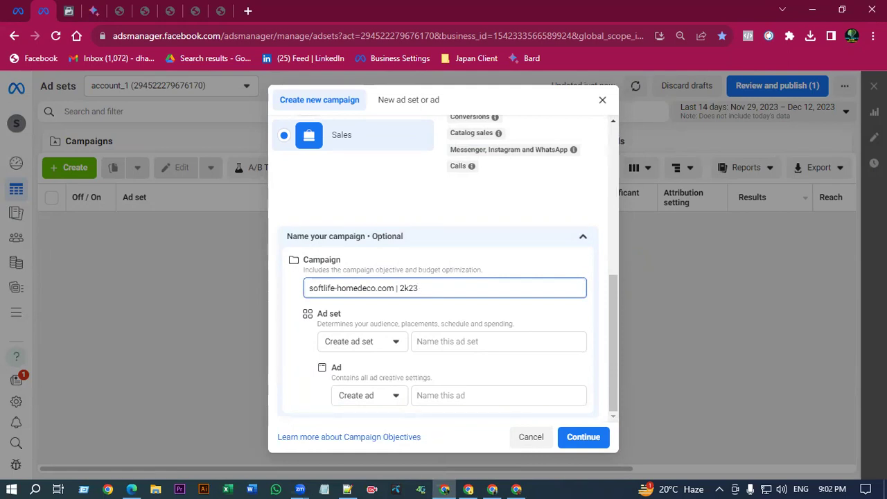
right_click(310, 288)
click(348, 105)
scroll(418, 161, down, 2)
scroll(418, 162, down, 5)
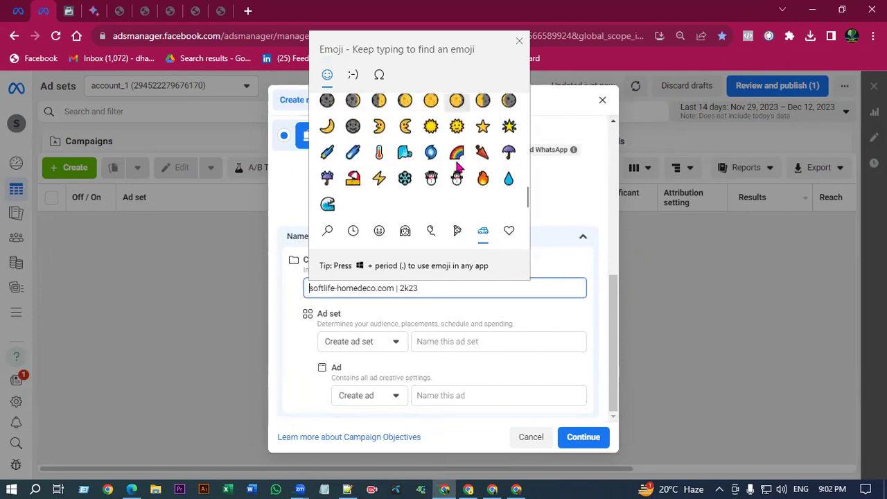
click(482, 125)
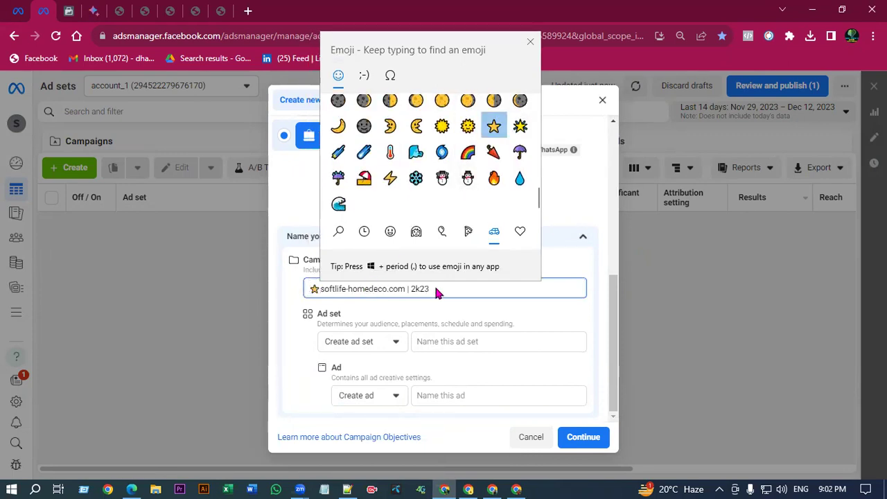
key(Escape)
Copy the full campaign name, including the star emoji, into the ad set name.
drag(429, 288, 314, 288)
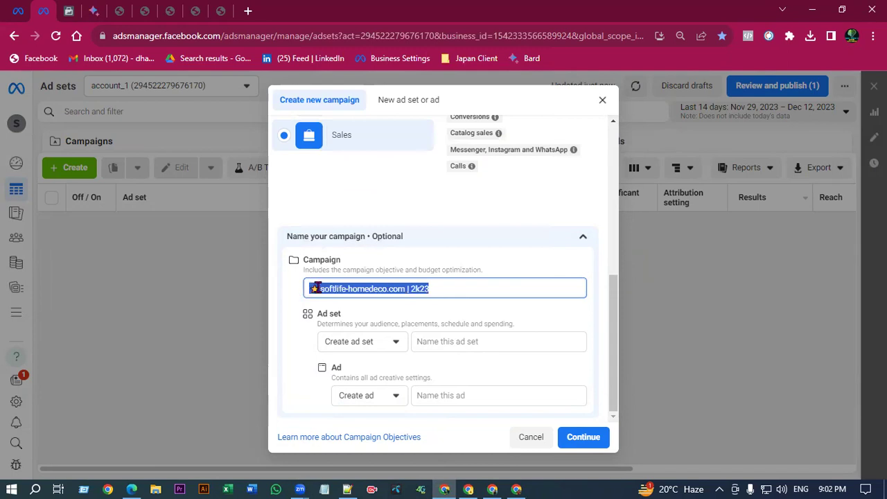
right_click(315, 288)
click(363, 102)
click(451, 341)
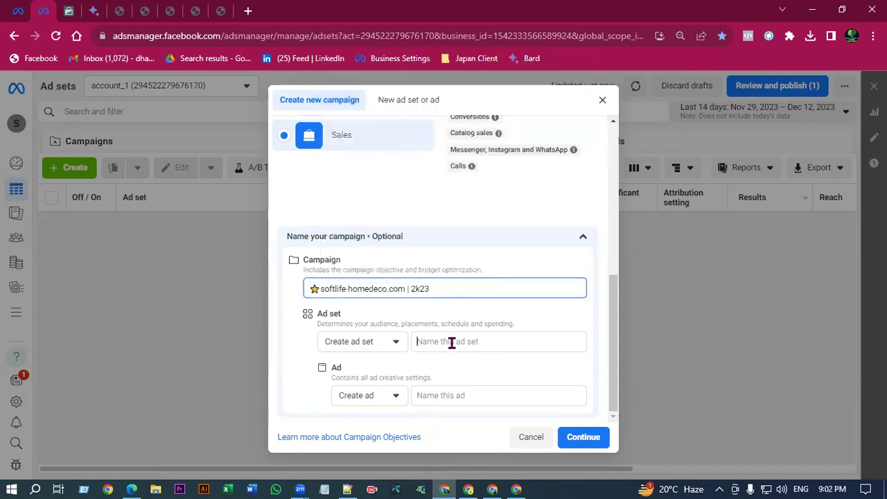
key(ctrl+v)
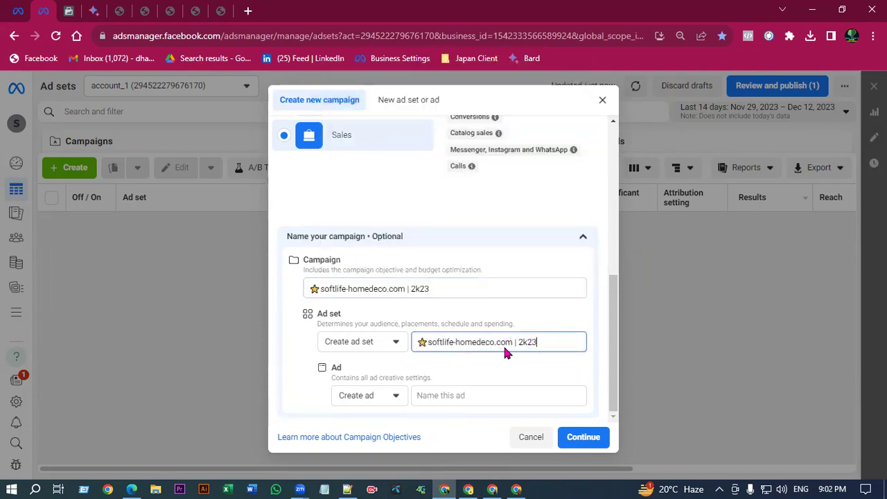
Insert "campaign" before 2k23 in the campaign name and add "Ad Set" to the end of the ad set name.
click(406, 288)
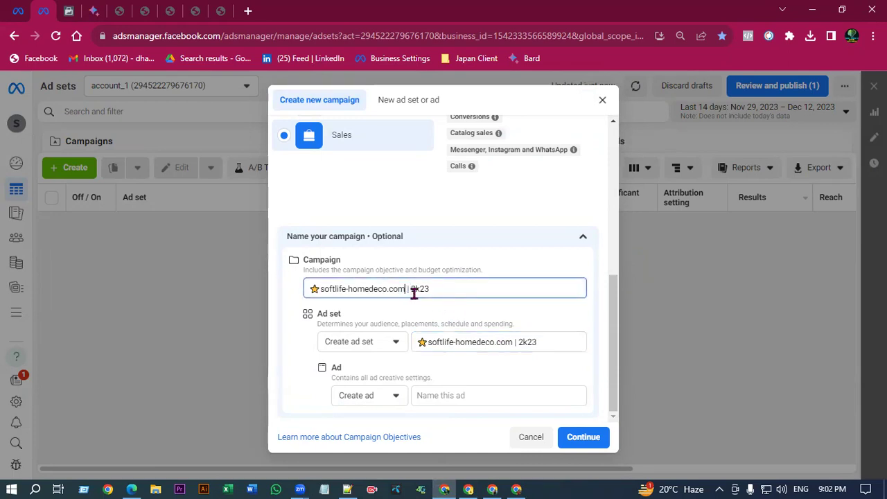
text(compaign)
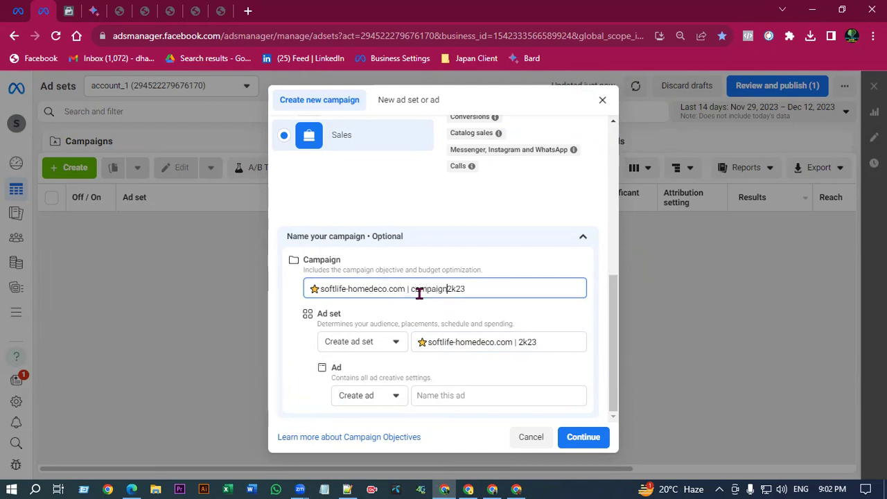
click(546, 341)
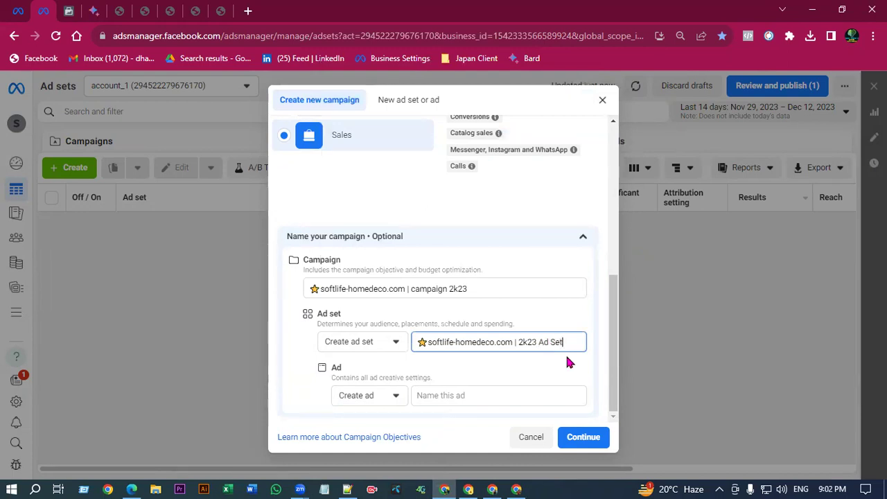
Add a second star emoji in front of the ad set name.
right_click(422, 342)
click(484, 157)
scroll(506, 263, down, 10)
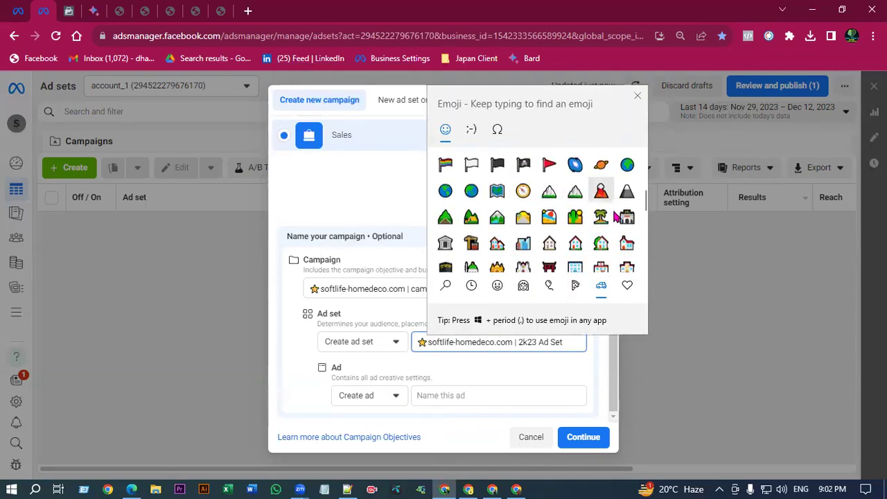
click(601, 239)
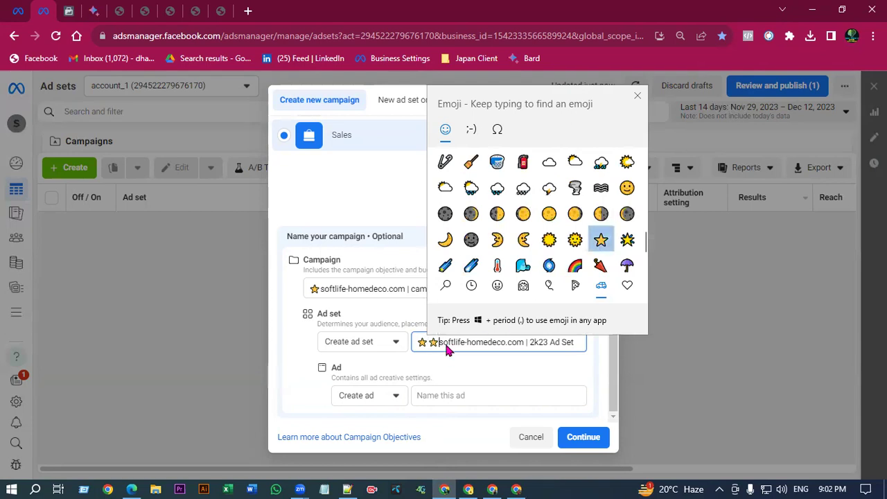
Copy the full ad set name, including both star emojis, into the ad name.
triple_click(532, 342)
right_click(531, 343)
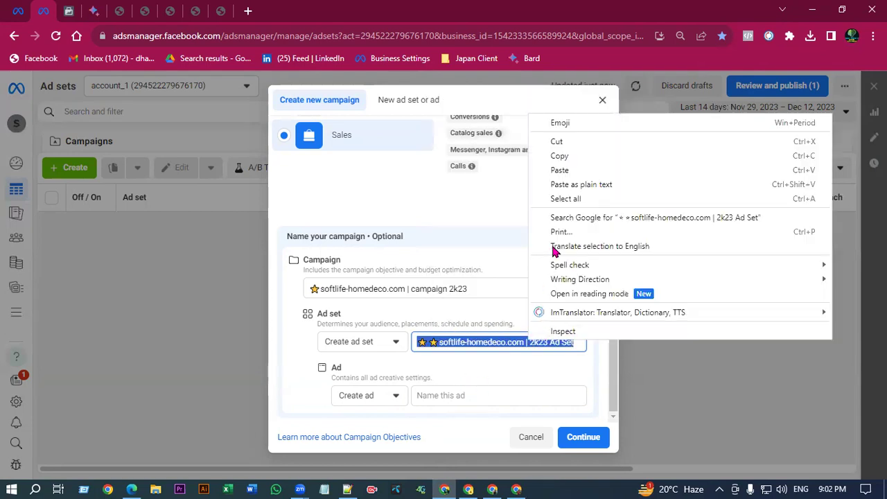
click(570, 156)
click(472, 393)
key(ctrl+v)
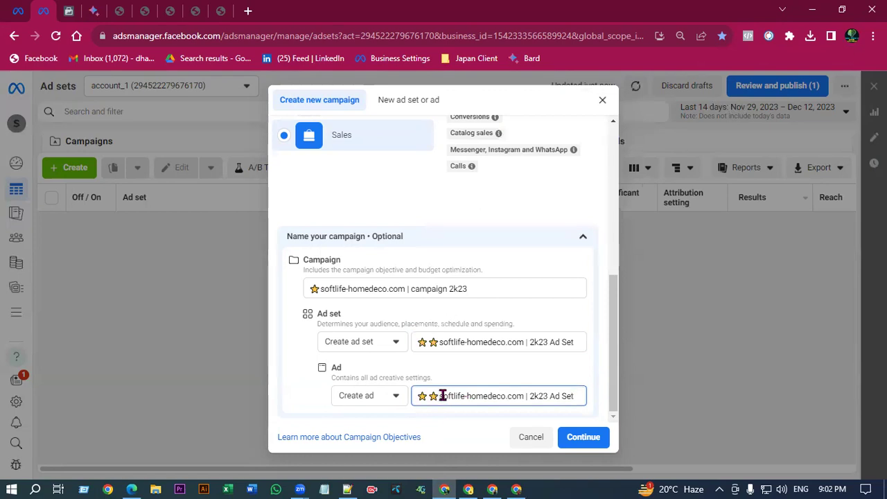
Add a third star emoji to the ad name and change its ending so it reads "softlife-homedeco.com | 2k23 AD".
text(⭐)
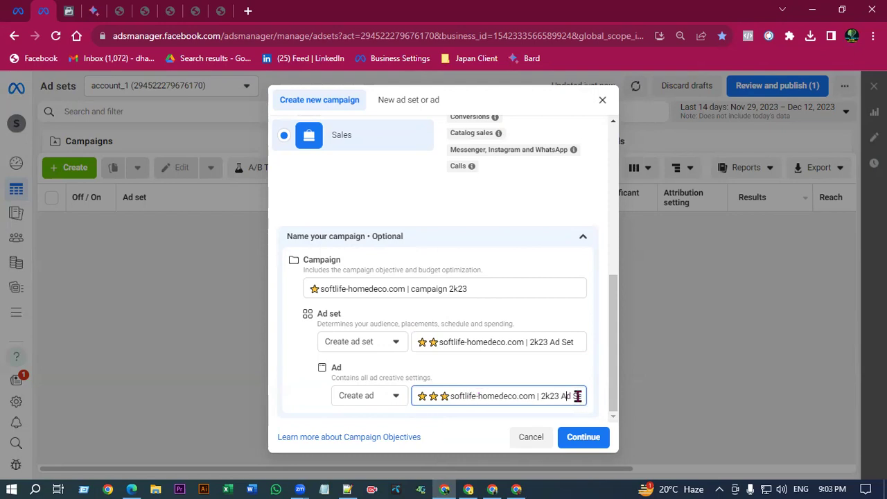
key(Right)
key(Right)
key(BackSpace)
key(BackSpace)
click(521, 237)
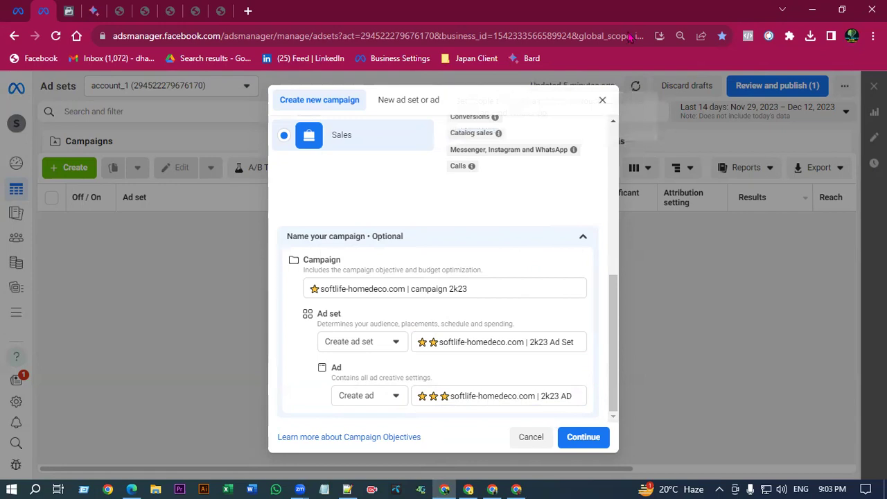
Continue with the Manual sales campaign setup to create the campaign draft.
click(587, 441)
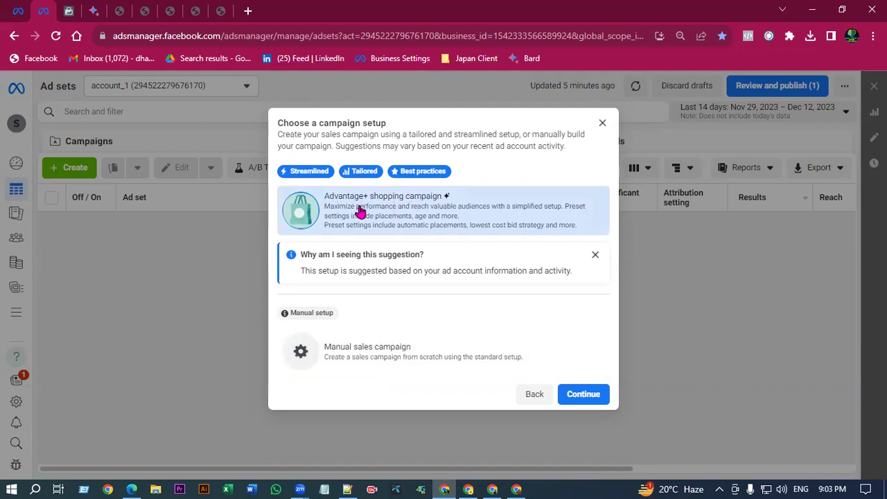
click(347, 329)
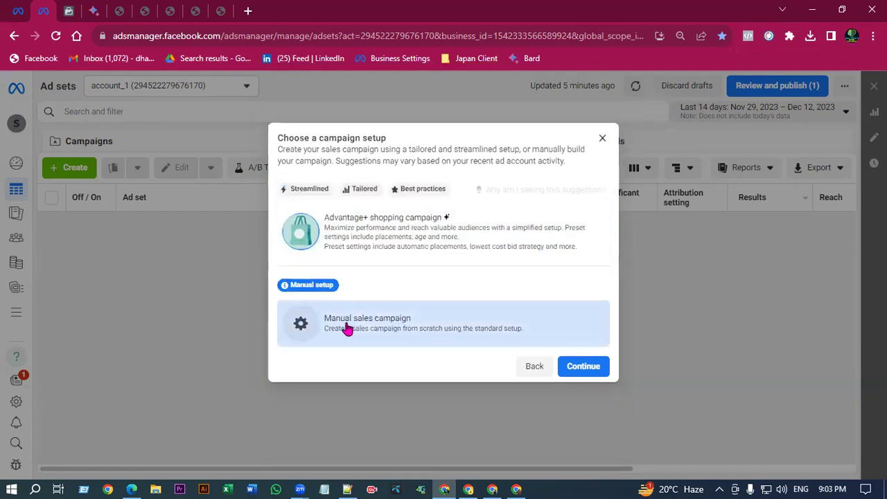
click(584, 364)
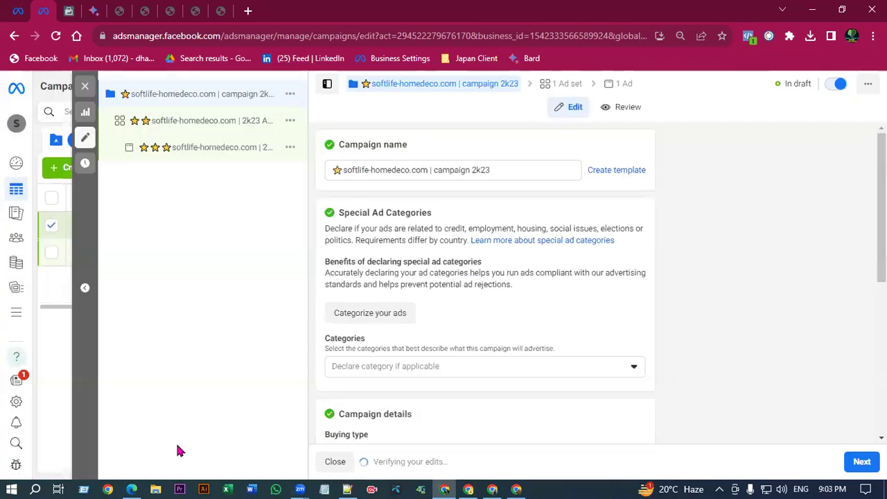
Switch to File Explorer and open the Japan Client folder on the Any buyer AD pic (G:) drive.
key(super+e)
scroll(218, 257, down, 2)
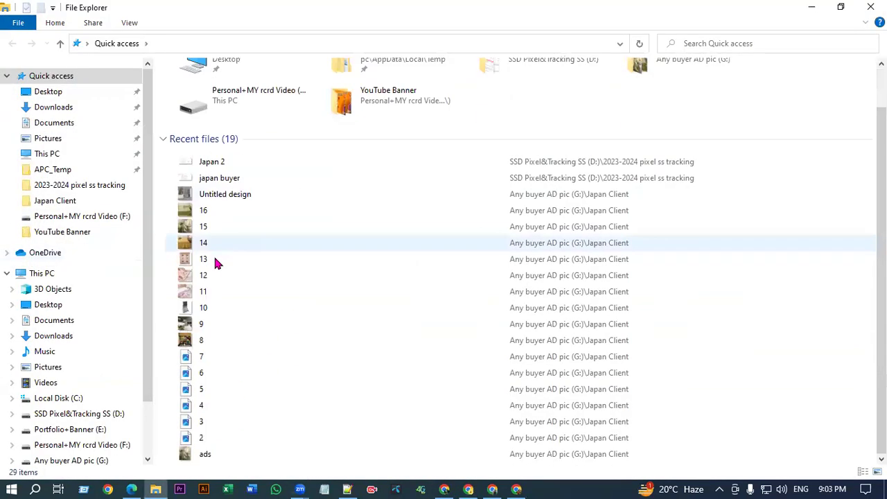
click(80, 220)
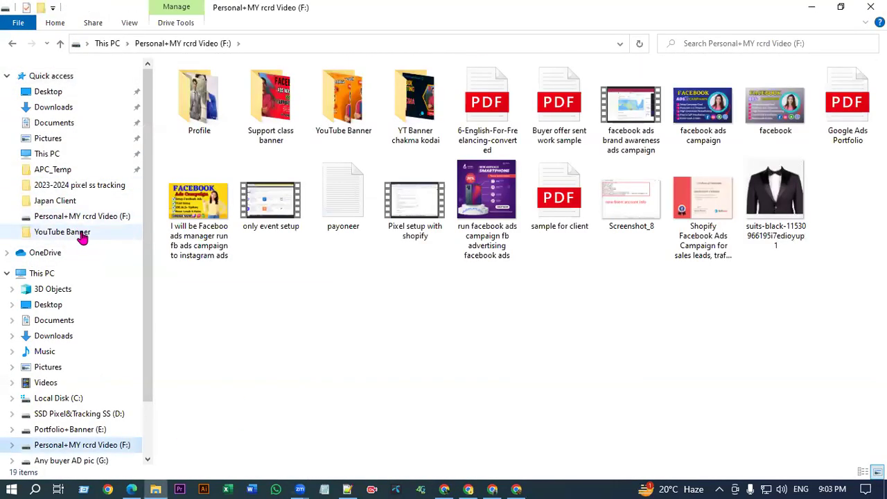
scroll(16, 340, down, 2)
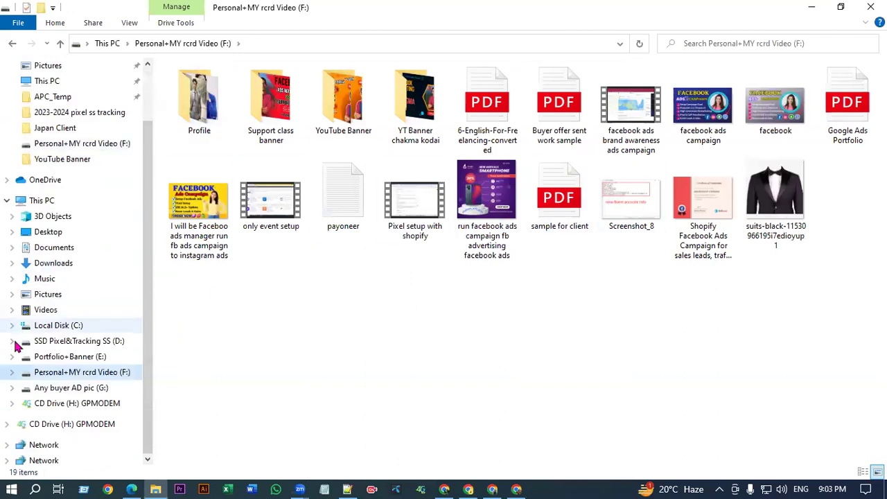
click(83, 389)
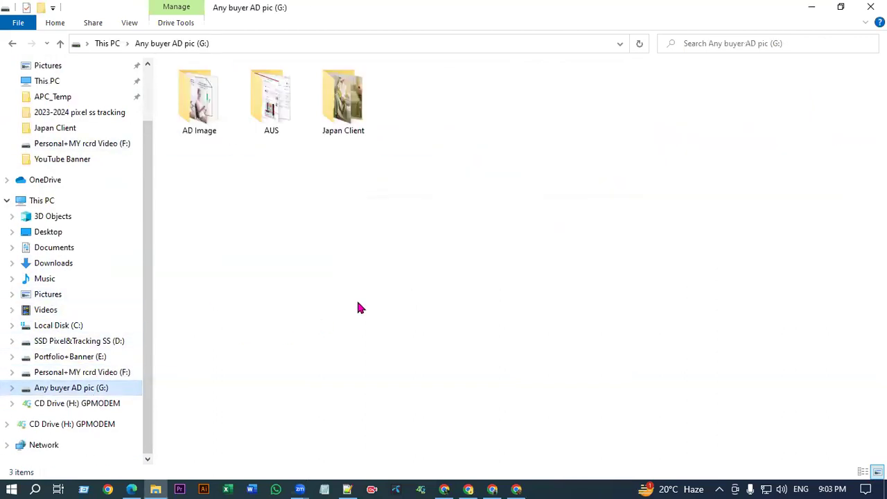
double_click(339, 133)
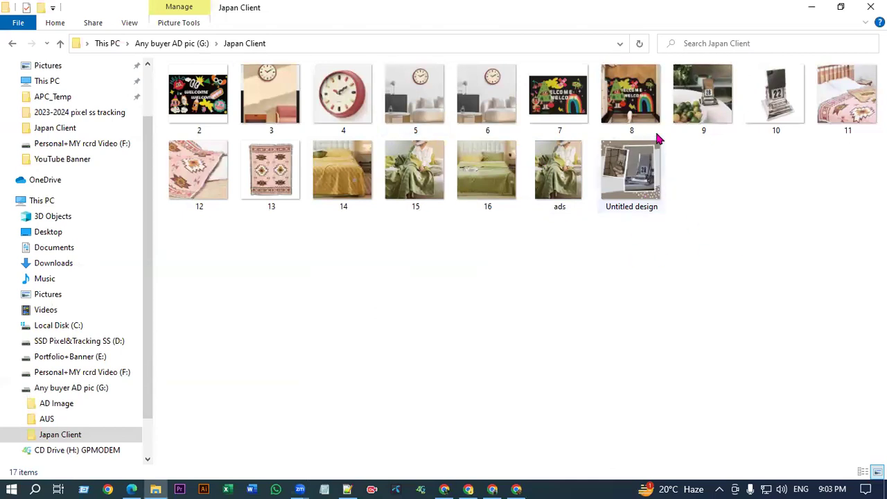
Preview the "ads" video from the Japan Client folder, close the player and return to Ads Manager.
click(563, 184)
double_click(563, 184)
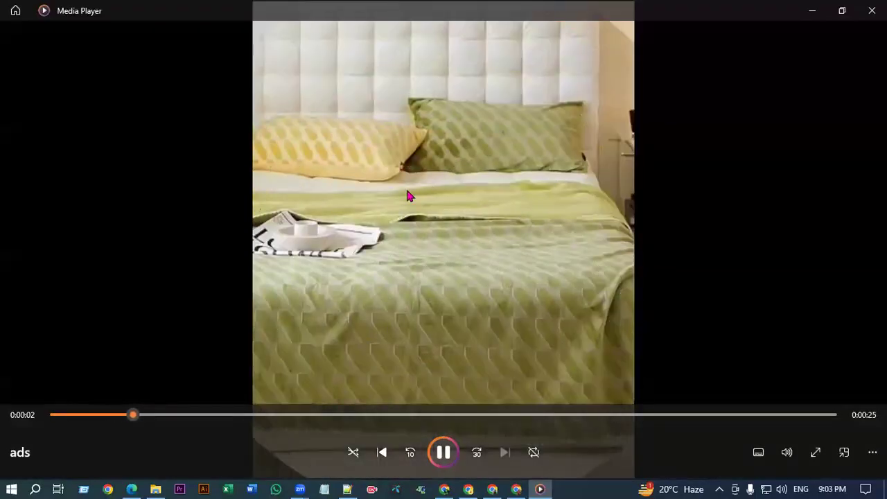
click(872, 10)
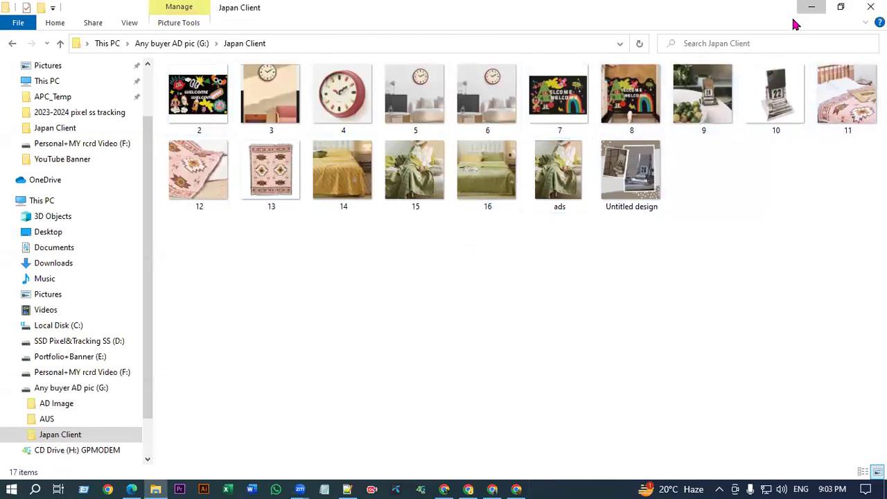
click(811, 7)
Expand the extra options in the campaign details and turn on Advantage campaign budget.
scroll(330, 293, down, 5)
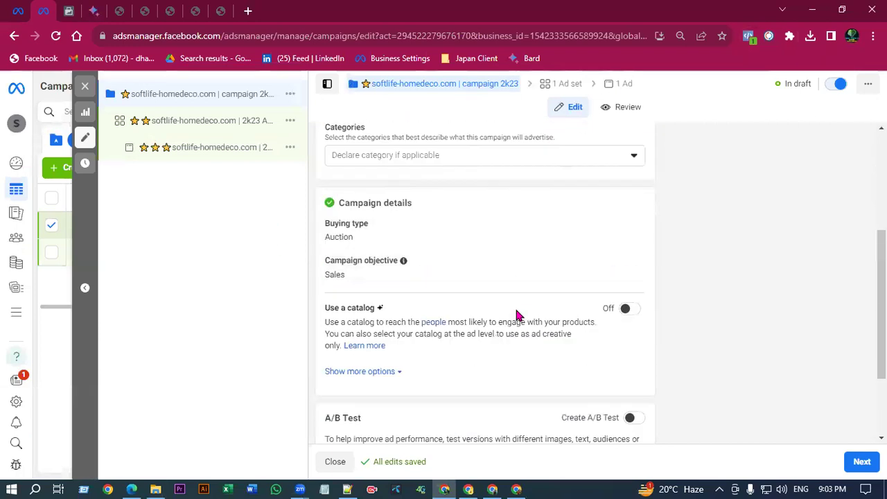
scroll(504, 285, up, 5)
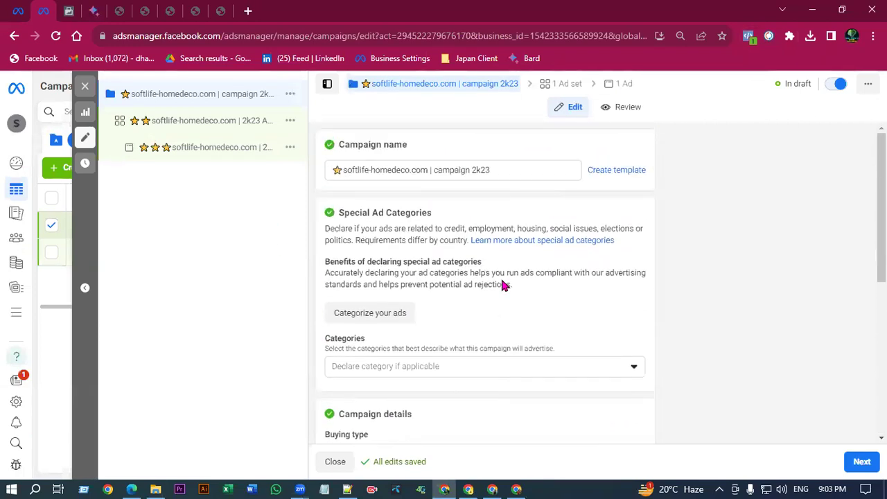
scroll(509, 229, down, 5)
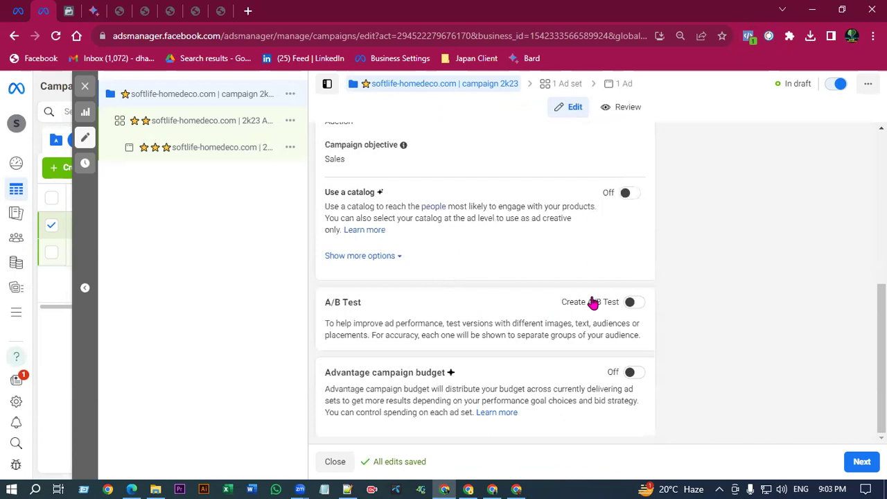
click(413, 268)
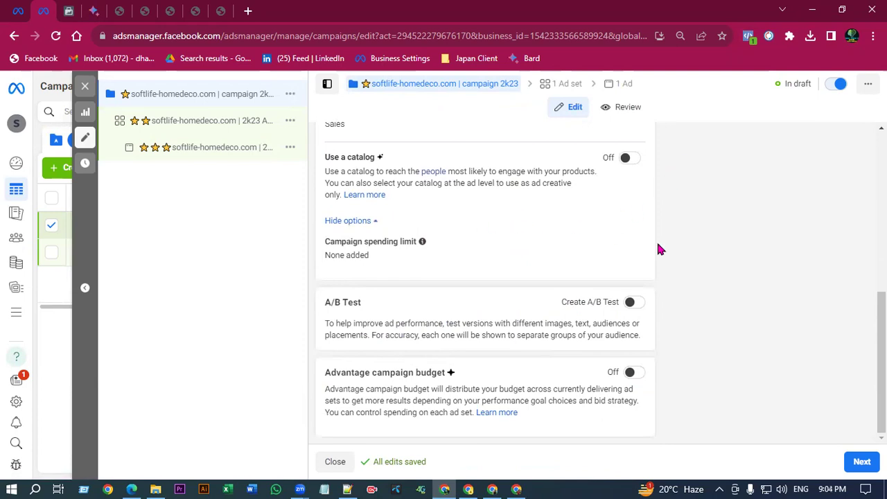
click(632, 372)
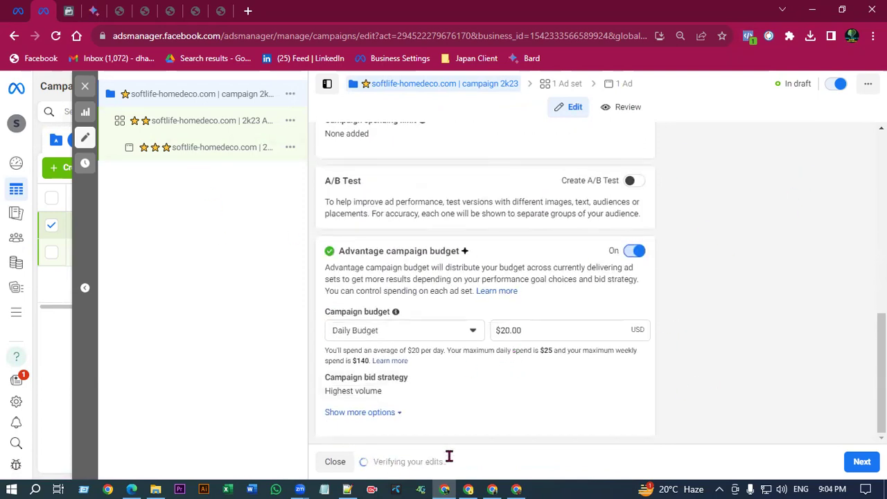
Look over the store's cartoon carpet, red clock and Calendar of metal product pages in the other browser tabs.
key(ctrl+8)
scroll(444, 285, down, 3)
key(ctrl+9)
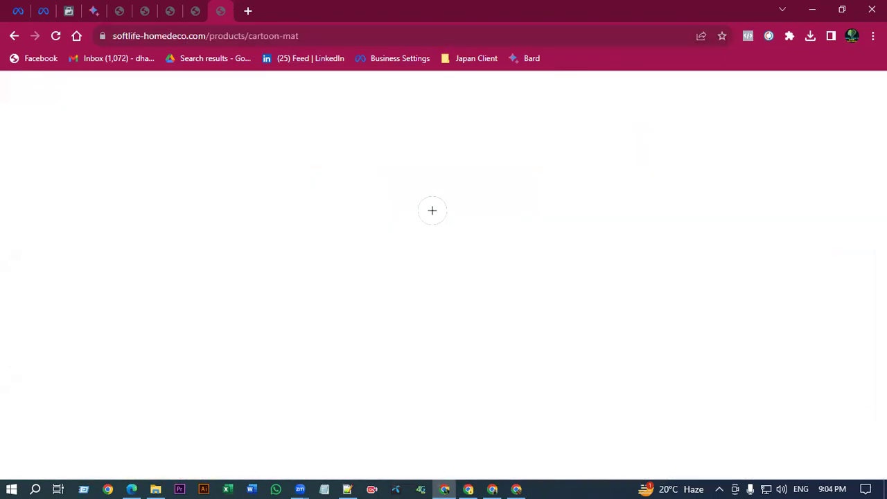
scroll(194, 263, down, 3)
scroll(208, 245, up, 3)
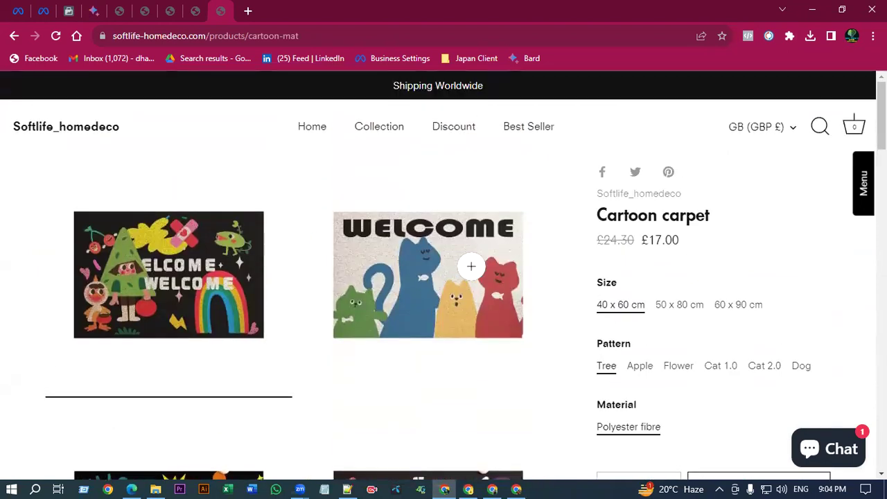
click(197, 8)
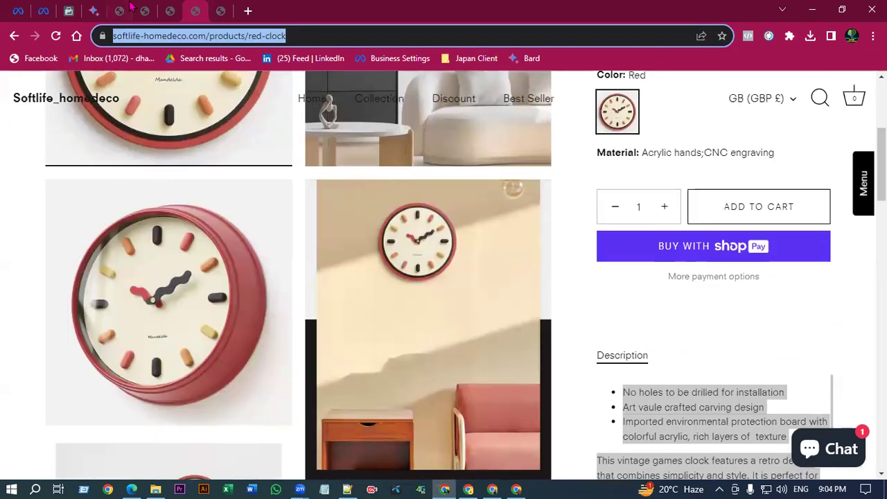
click(130, 6)
scroll(584, 252, down, 2)
scroll(335, 301, up, 2)
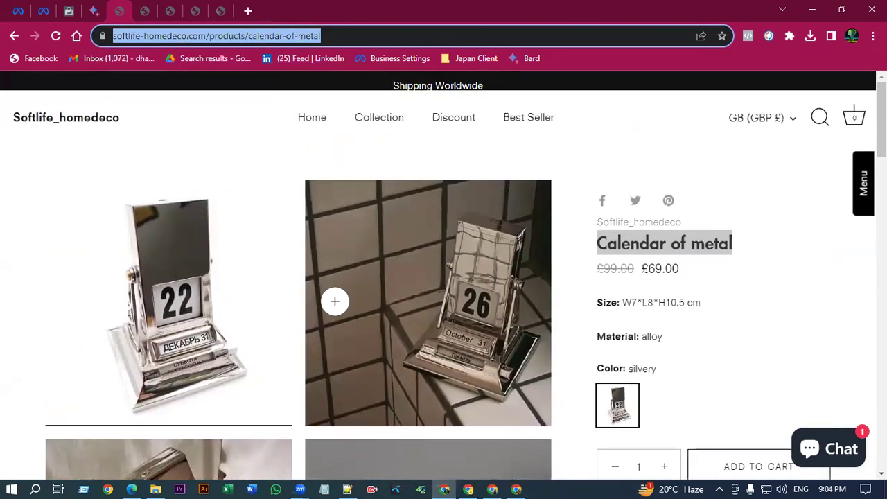
scroll(474, 305, down, 1)
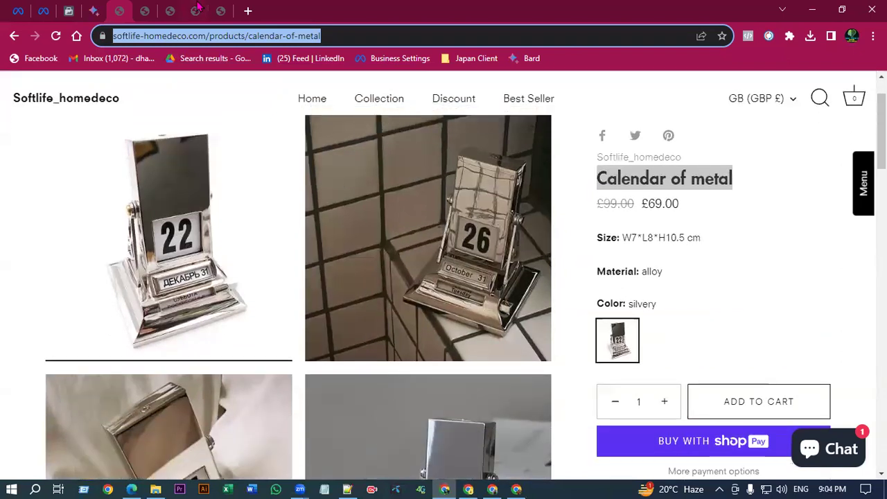
Go from the metal calendar through the open store pages to the red clock and cartoon carpet products.
key(ctrl+Tab)
key(ctrl+Tab)
key(ctrl+Tab)
key(ctrl+Tab)
key(ctrl+Tab)
key(ctrl+Tab)
key(ctrl+Tab)
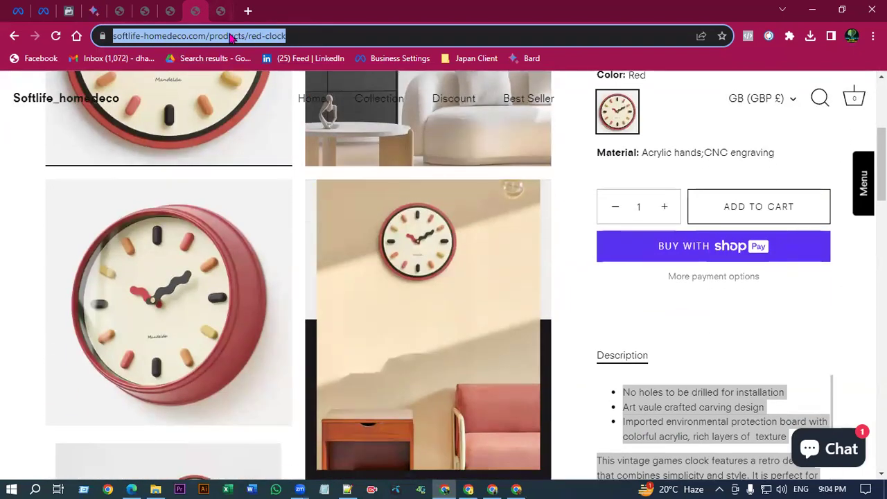
scroll(346, 229, down, 2)
scroll(277, 243, up, 2)
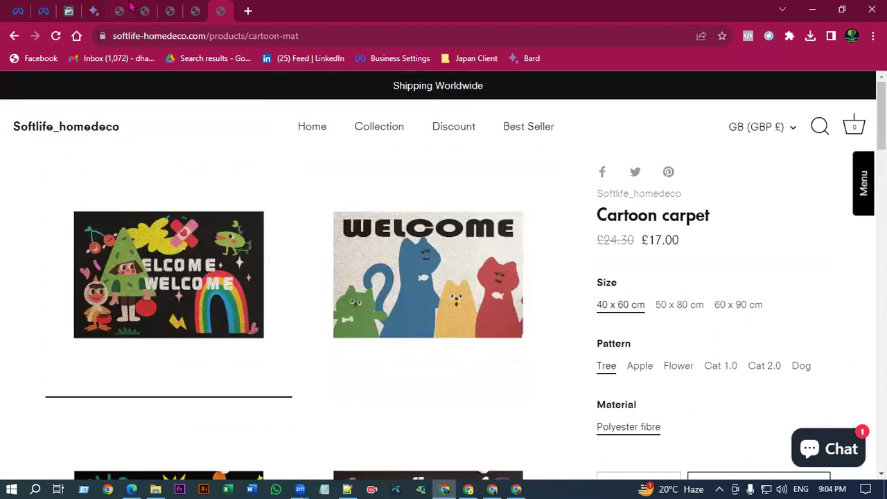
Open the Pink Blanket product page and examine its title, photos, sizes and description.
key(ctrl+shift+Tab)
key(ctrl+shift+Tab)
key(ctrl+shift+Tab)
key(ctrl+shift+Tab)
scroll(360, 263, down, 2)
key(ctrl+Tab)
scroll(333, 228, down, 3)
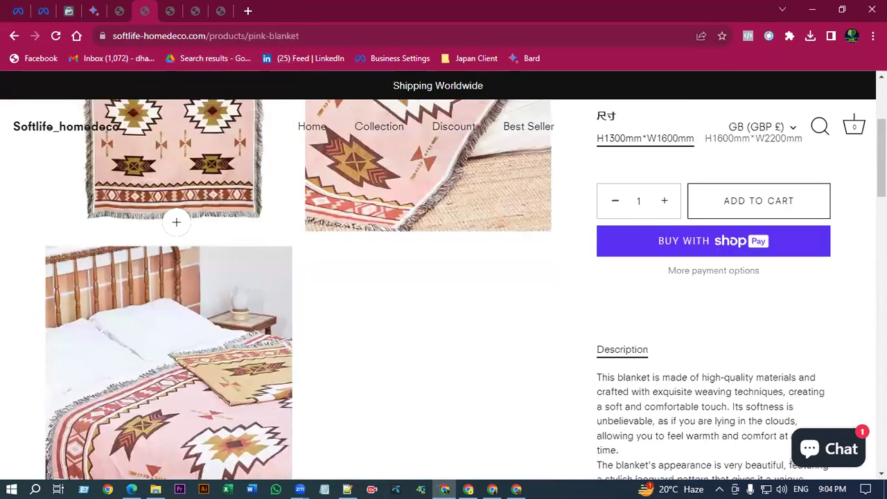
scroll(328, 218, up, 2)
scroll(327, 218, up, 2)
drag(601, 243, 718, 245)
scroll(224, 312, down, 4)
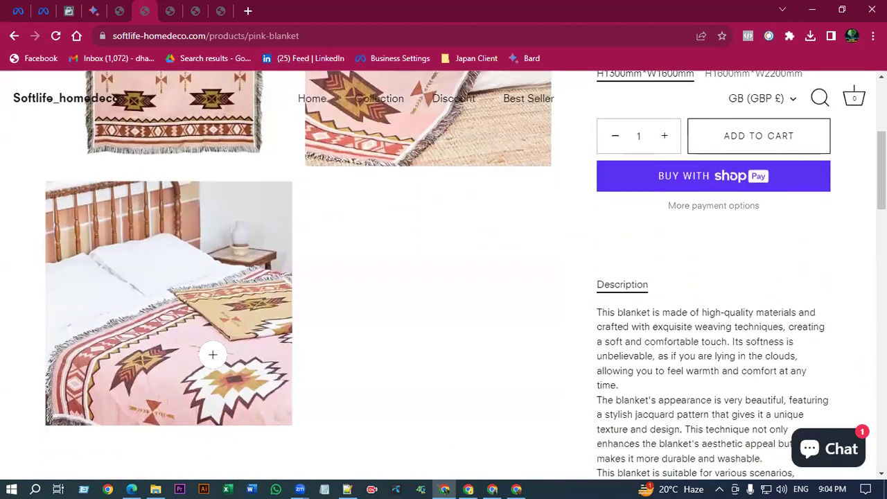
scroll(214, 355, up, 3)
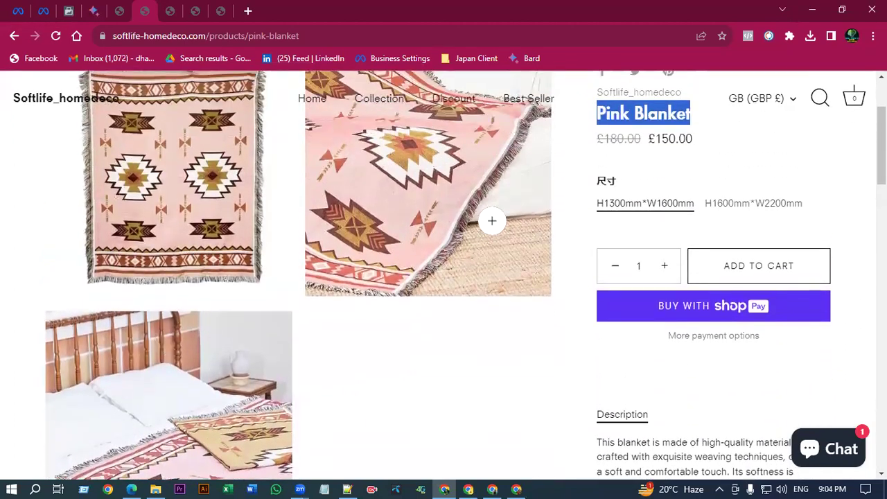
scroll(312, 251, up, 1)
scroll(277, 263, down, 3)
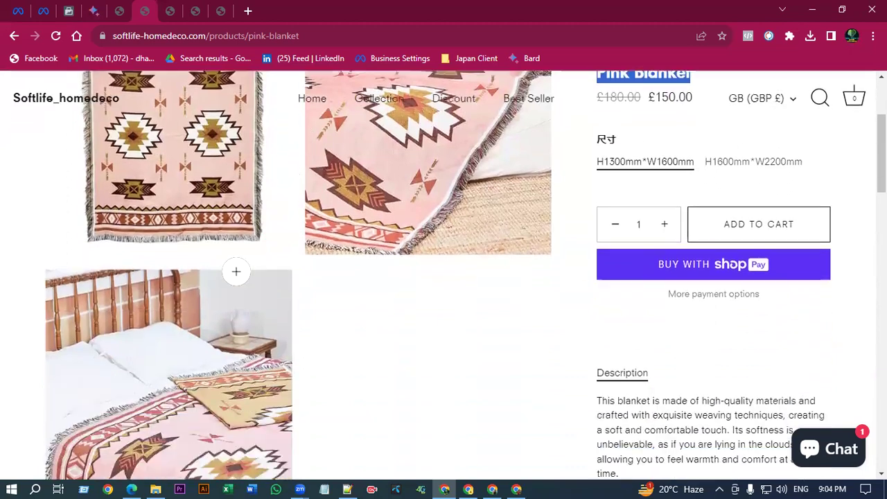
Examine the remaining Pink Blanket photos against the size options and description on the product page.
scroll(260, 297, down, 1)
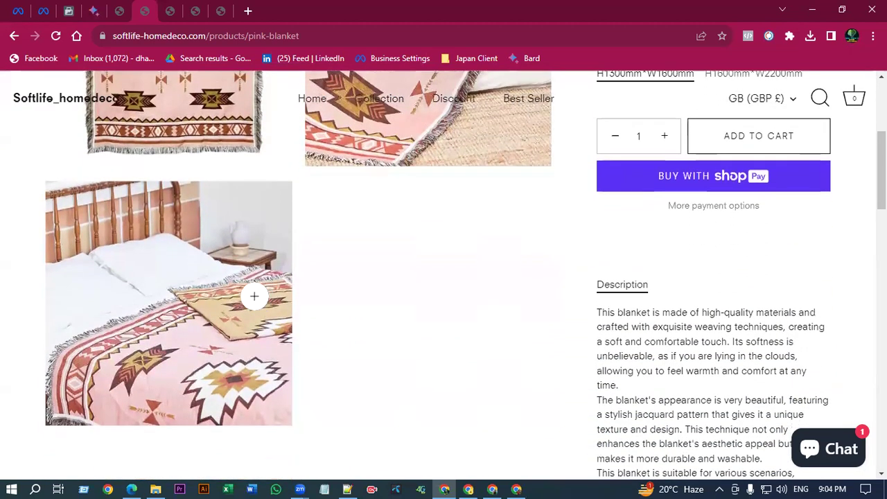
scroll(410, 246, up, 1)
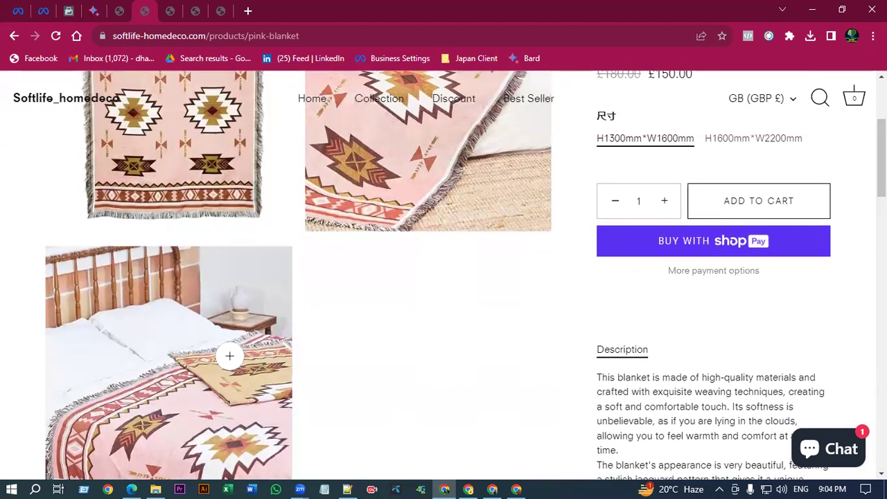
scroll(236, 346, up, 2)
click(389, 257)
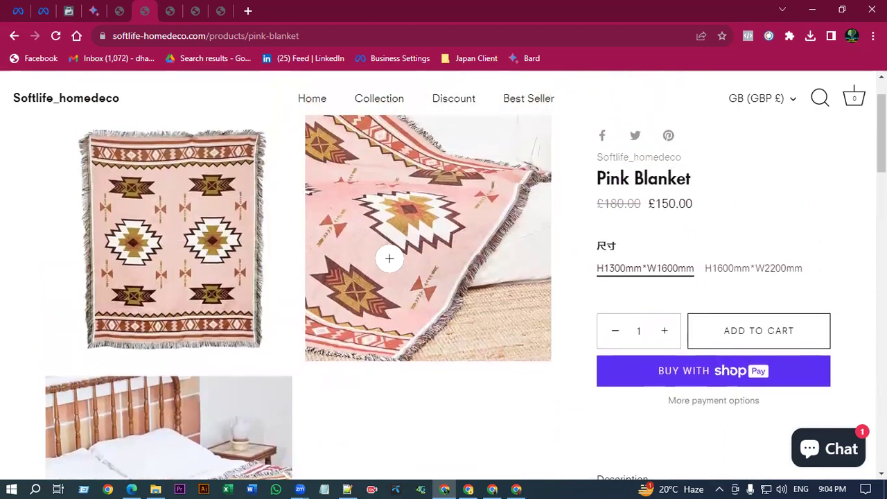
scroll(388, 257, up, 1)
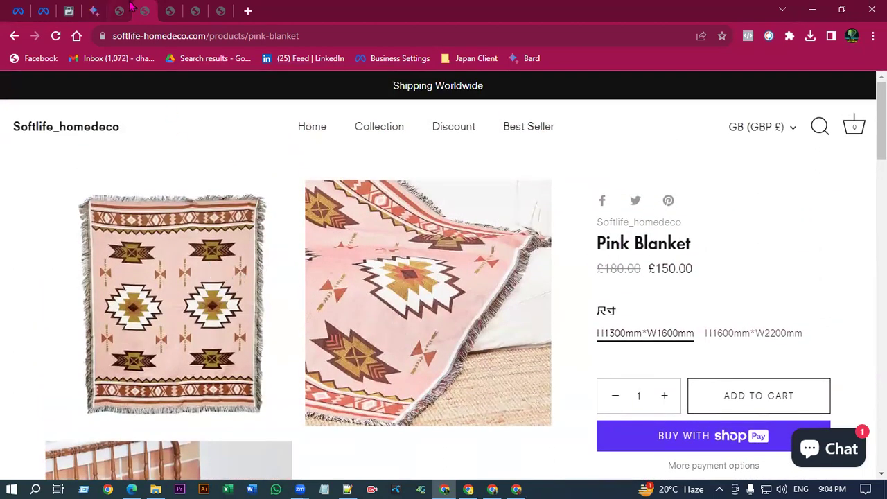
Go through the open store pages to the Soft checked pattern blanket and examine its photos, sizes and colours.
click(144, 8)
click(170, 9)
click(195, 8)
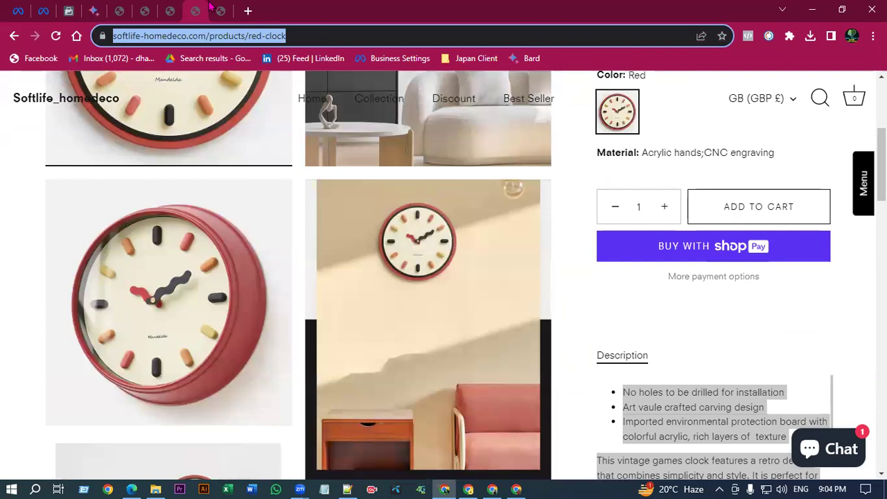
click(220, 9)
click(169, 9)
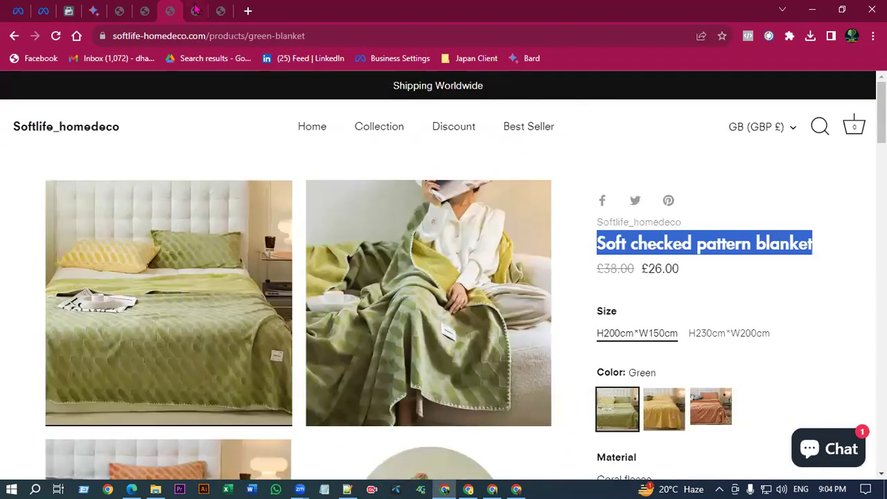
scroll(404, 297, down, 2)
scroll(194, 262, up, 1)
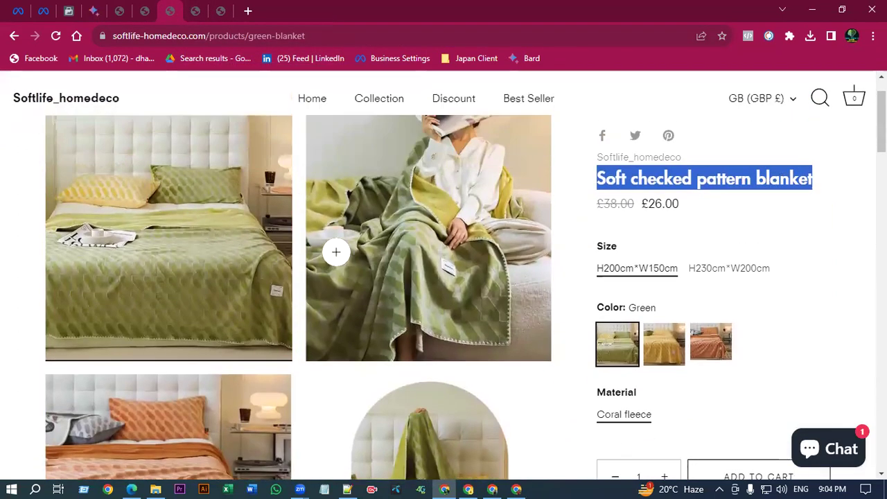
scroll(526, 236, down, 1)
scroll(648, 202, up, 1)
Highlight the title on the Soft checked pattern blanket page to read it.
click(739, 180)
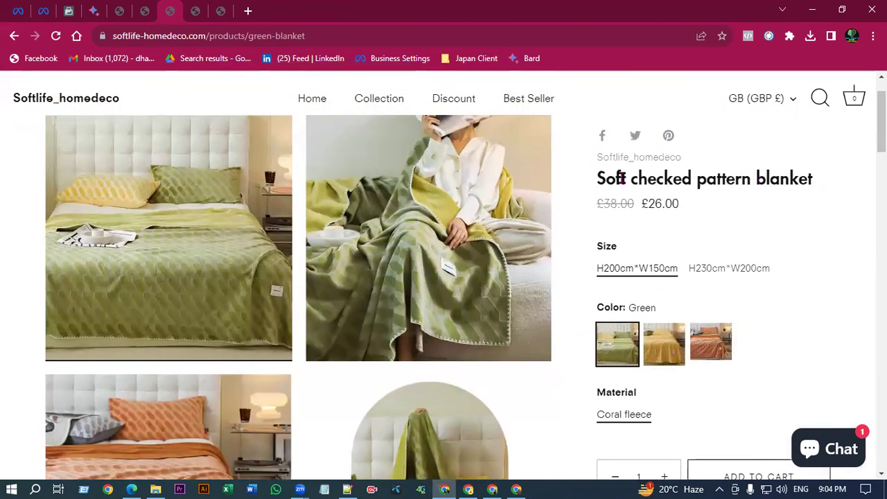
drag(622, 178, 755, 174)
triple_click(683, 188)
click(629, 184)
drag(834, 184, 602, 180)
click(601, 180)
scroll(600, 181, up, 1)
Check the Vintage games clock page, then return to the green blanket page and view its photos and options.
click(197, 10)
scroll(277, 215, up, 2)
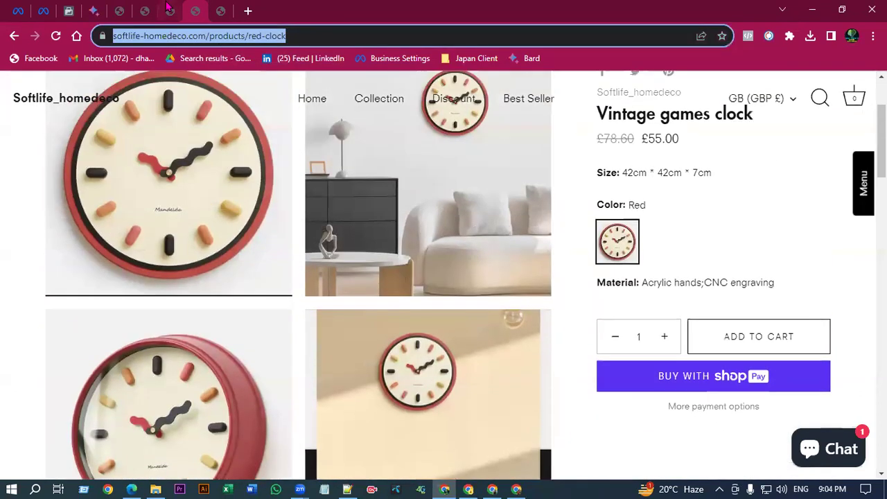
key(ctrl+shift+Tab)
scroll(409, 310, down, 1)
scroll(410, 311, down, 2)
scroll(410, 311, up, 3)
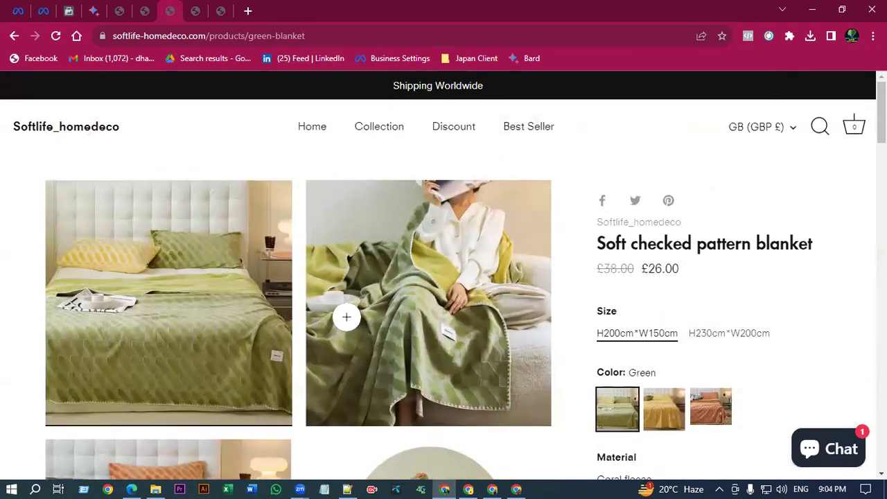
scroll(382, 300, down, 3)
click(493, 489)
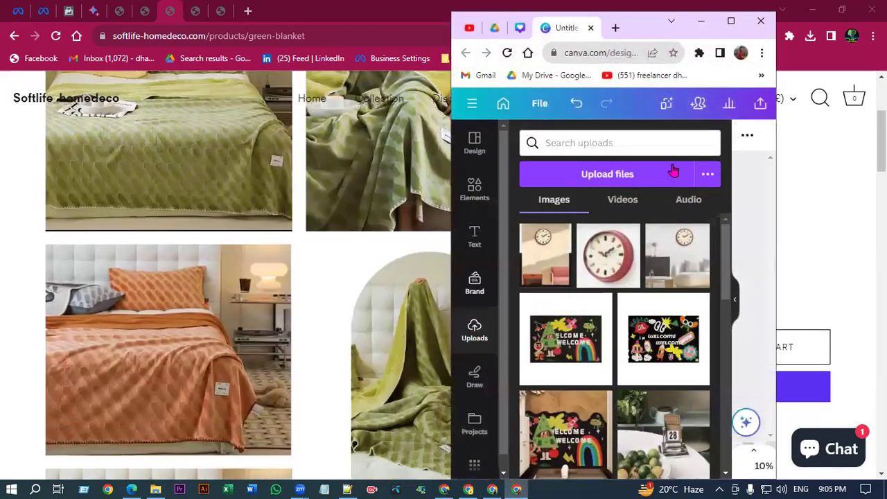
click(493, 489)
click(492, 490)
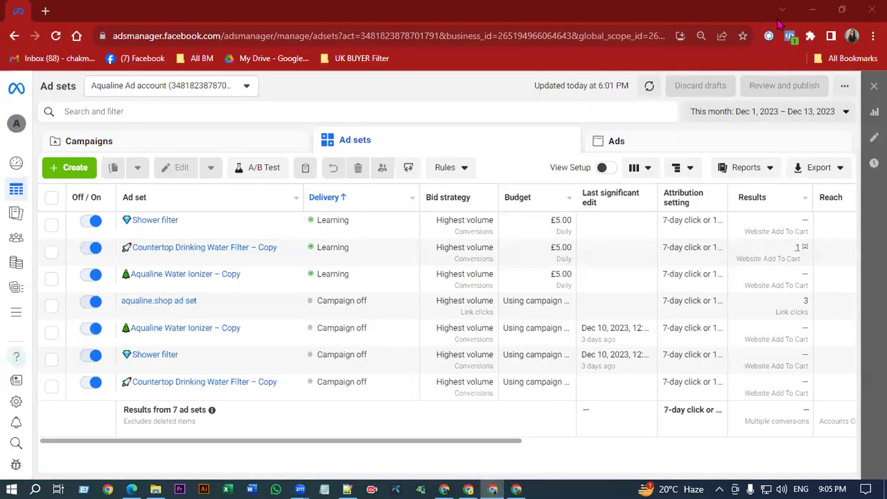
click(812, 10)
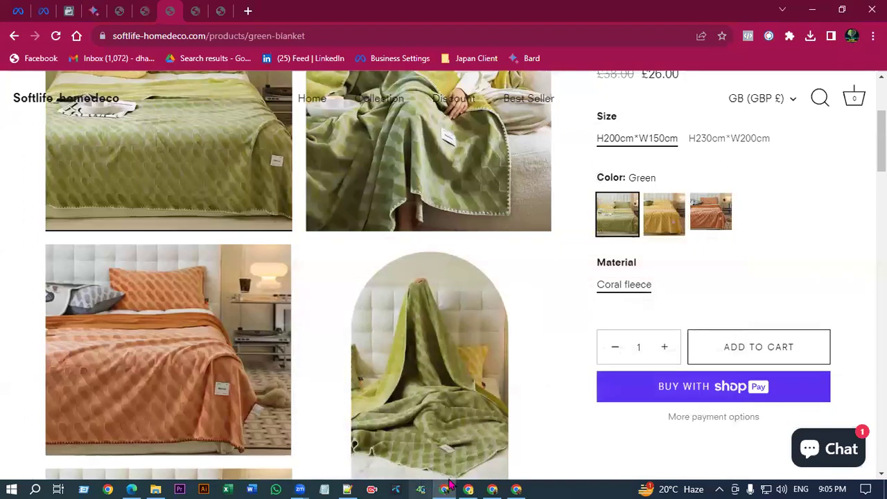
Return to the campaign draft in Ads Manager, expand the campaign budget's extra options and continue to the ad set.
click(44, 10)
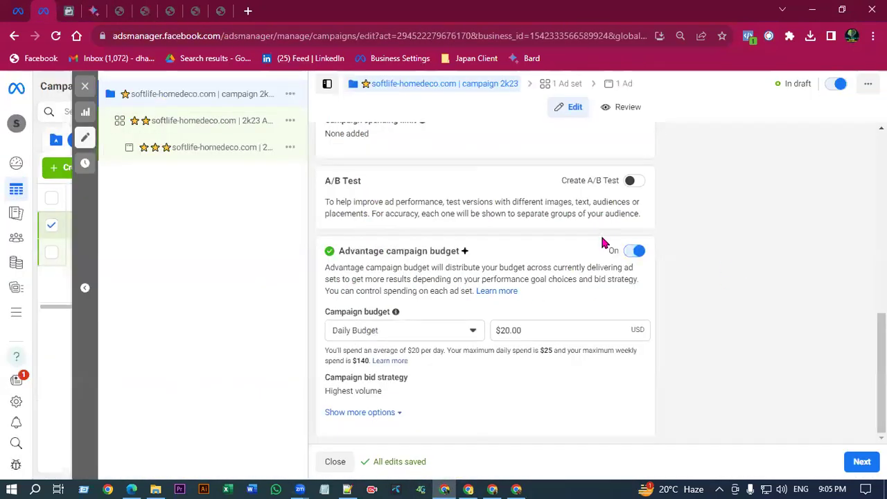
click(365, 413)
click(854, 463)
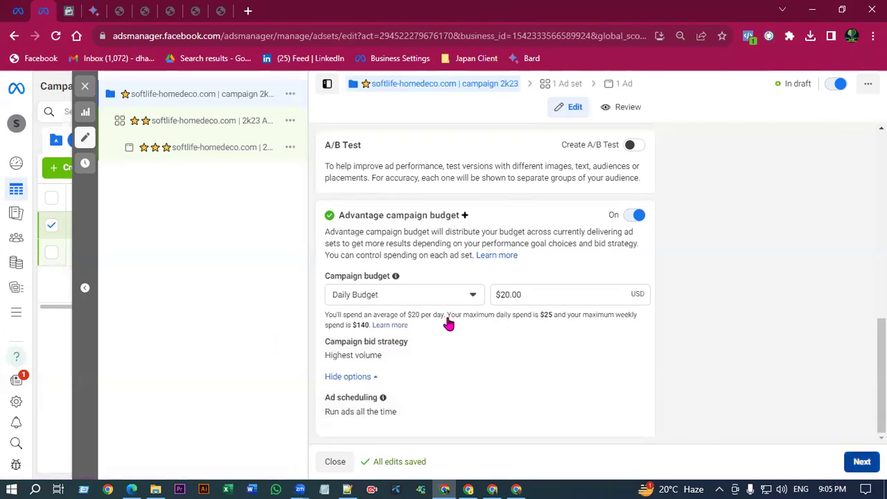
Set the ad set's conversion location to Website.
scroll(416, 291, down, 3)
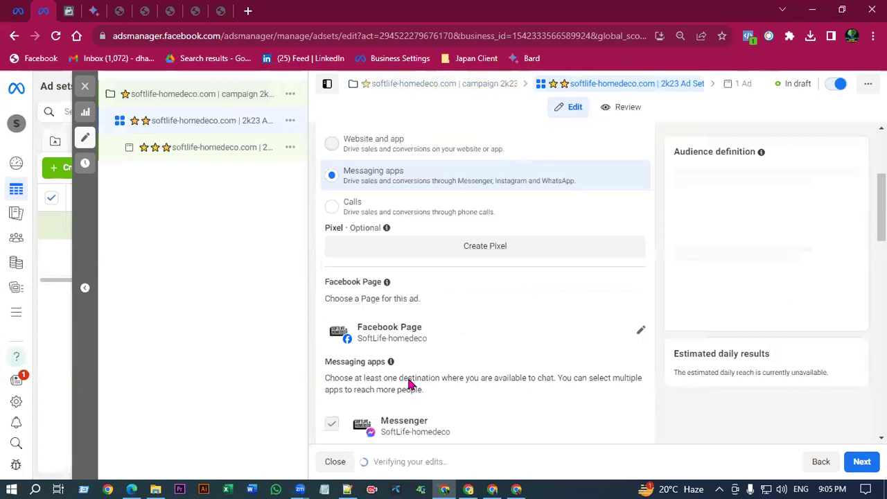
scroll(368, 298, up, 2)
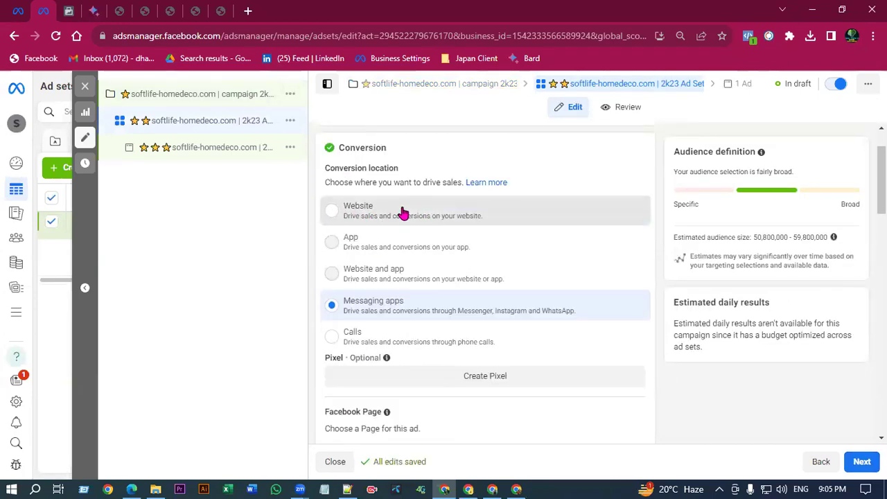
click(402, 212)
Expand the extra options in the ad set's Conversion section to show the attribution setting.
scroll(409, 208, down, 1)
scroll(485, 277, down, 2)
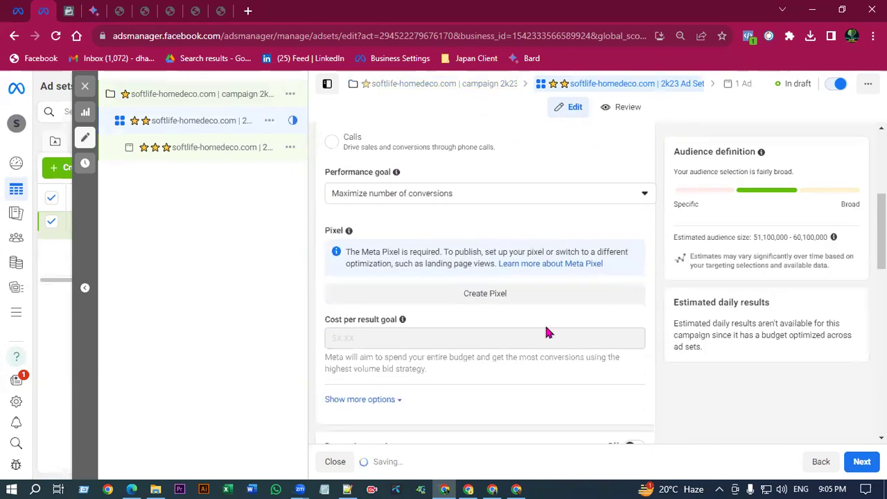
scroll(434, 291, down, 4)
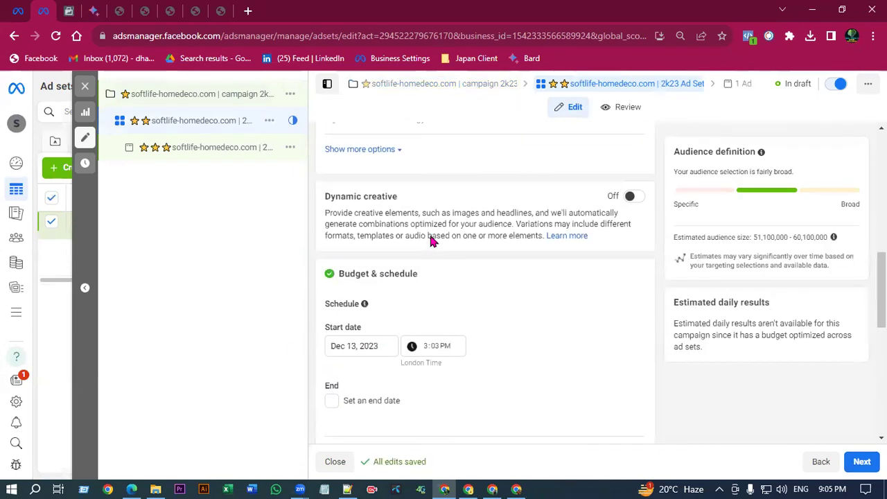
scroll(405, 291, up, 2)
click(375, 270)
Review the ad set's performance goal choices, conversion location and Meta Pixel requirement.
scroll(416, 270, up, 1)
scroll(436, 269, up, 3)
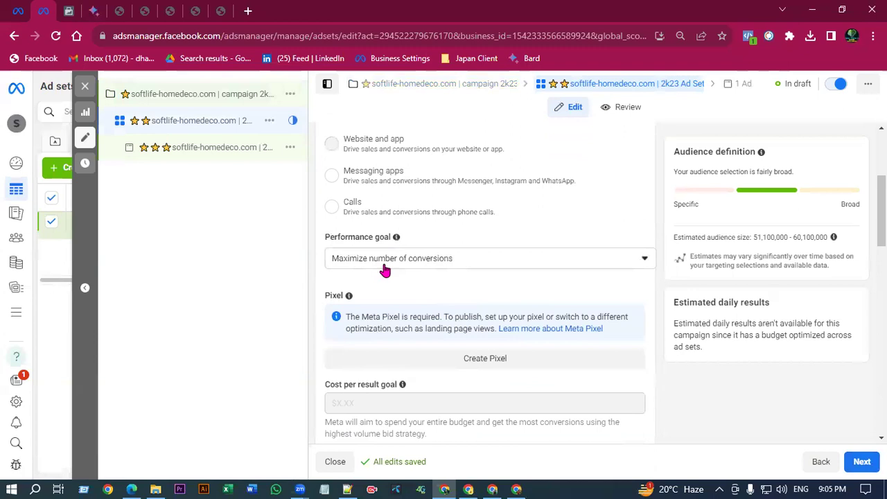
click(414, 260)
click(414, 259)
scroll(444, 256, up, 2)
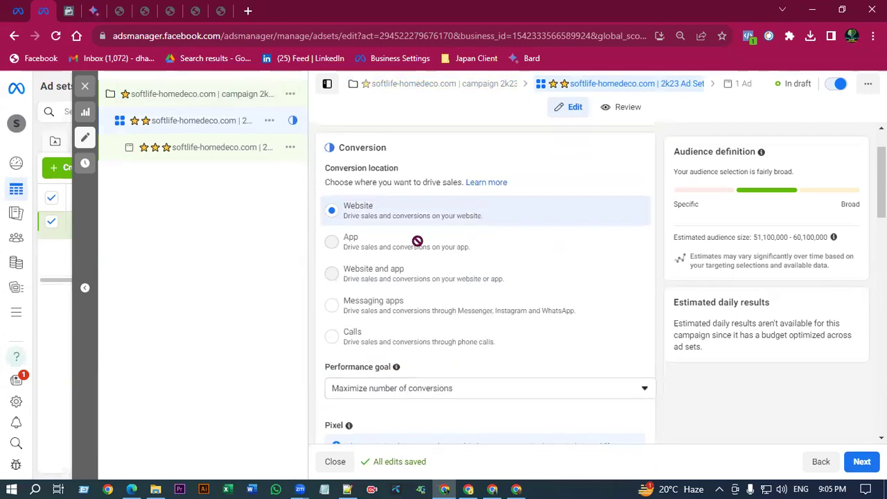
scroll(458, 277, down, 3)
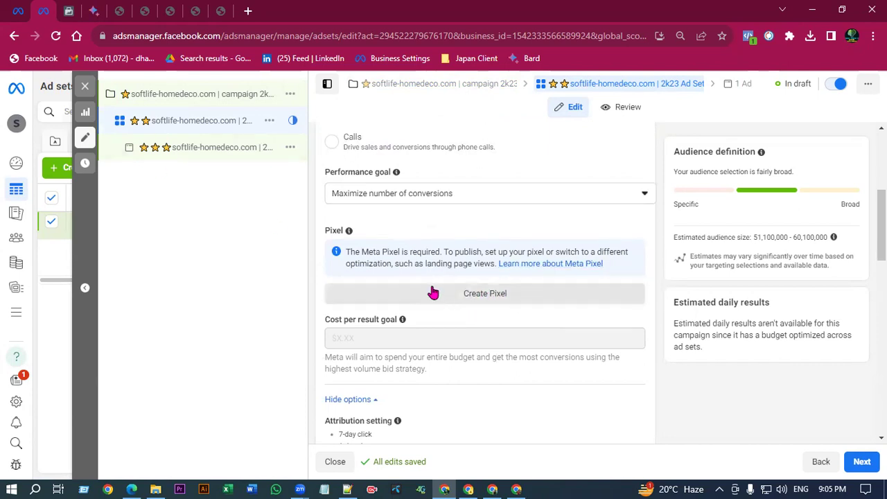
scroll(433, 293, up, 1)
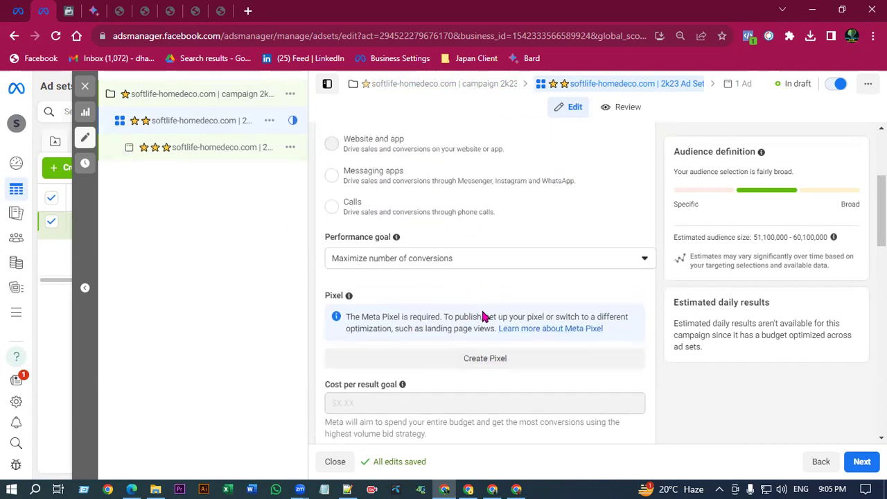
Switch to the softlife_homedeco Business settings and open the Datasets list under Data Sources.
click(14, 10)
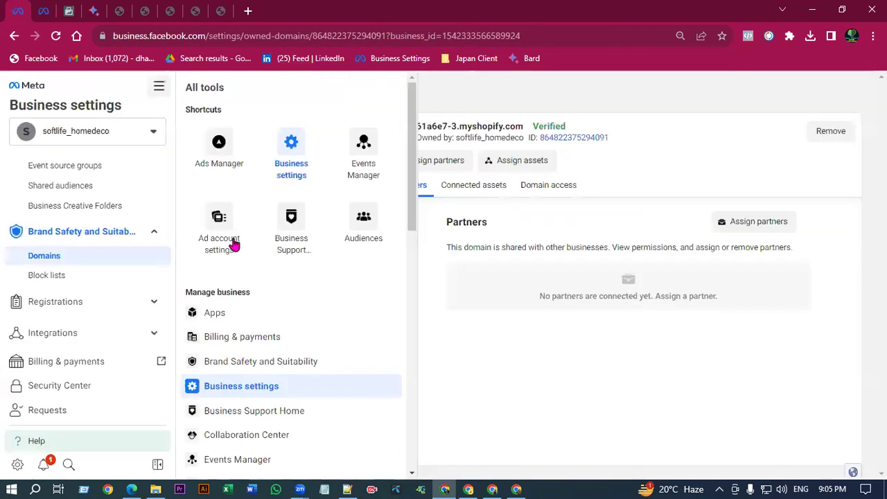
click(464, 286)
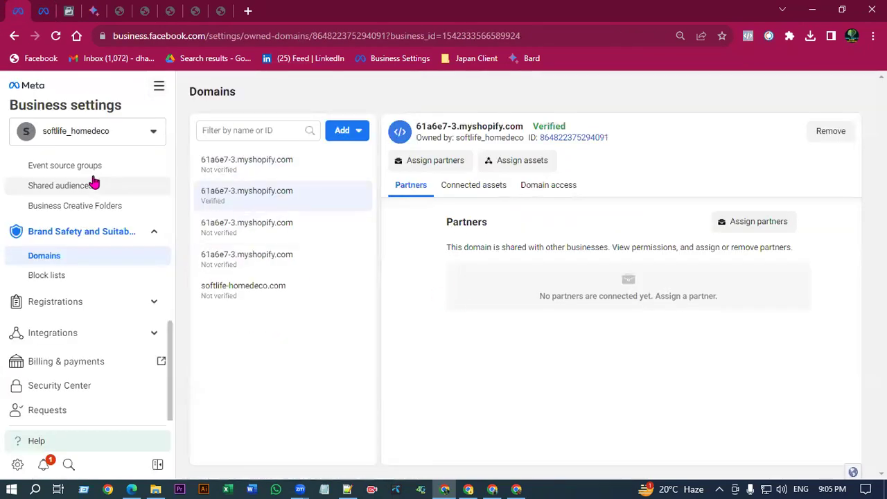
scroll(134, 251, down, 1)
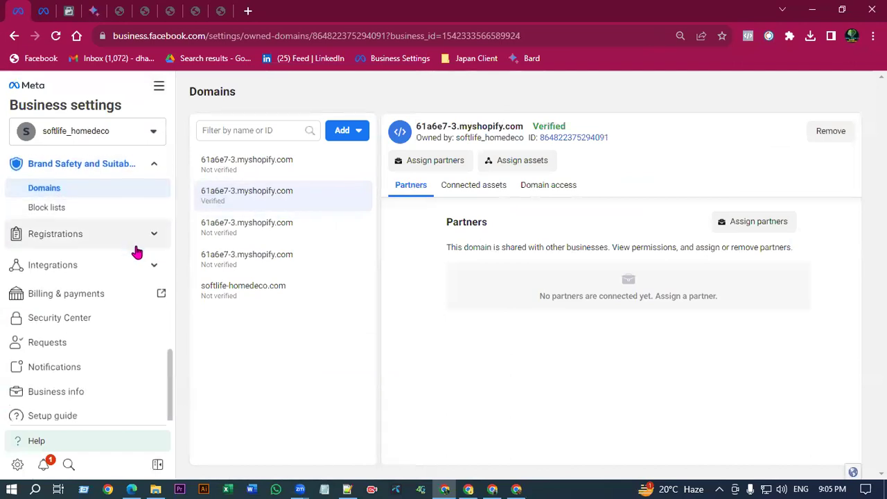
scroll(77, 256, up, 3)
scroll(124, 277, up, 2)
scroll(90, 295, down, 2)
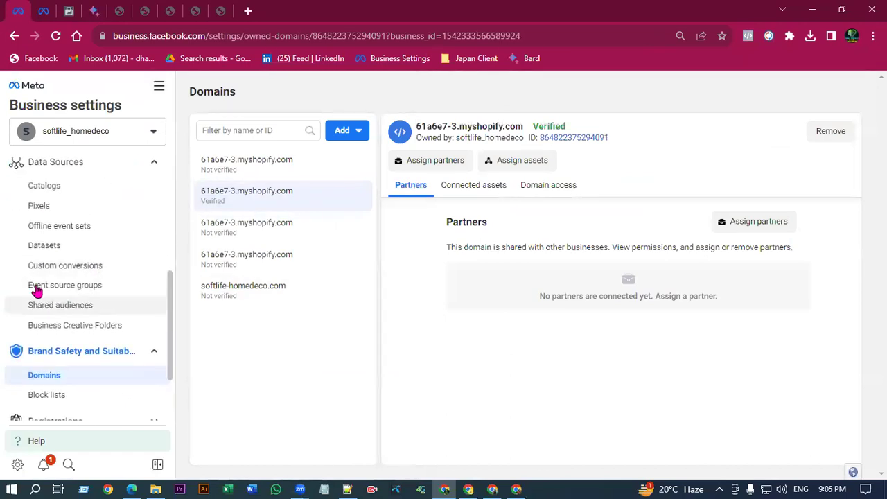
click(55, 251)
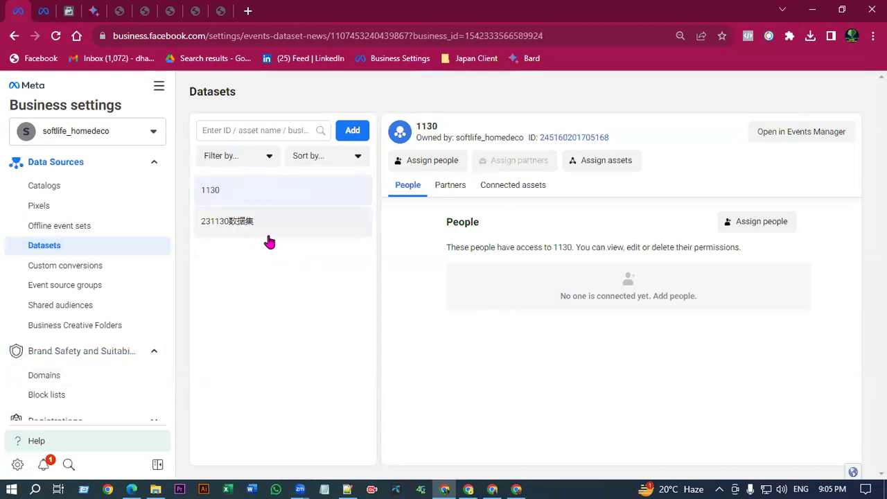
Look through the Business settings sections and open the Pixels list under Data Sources.
scroll(95, 224, up, 3)
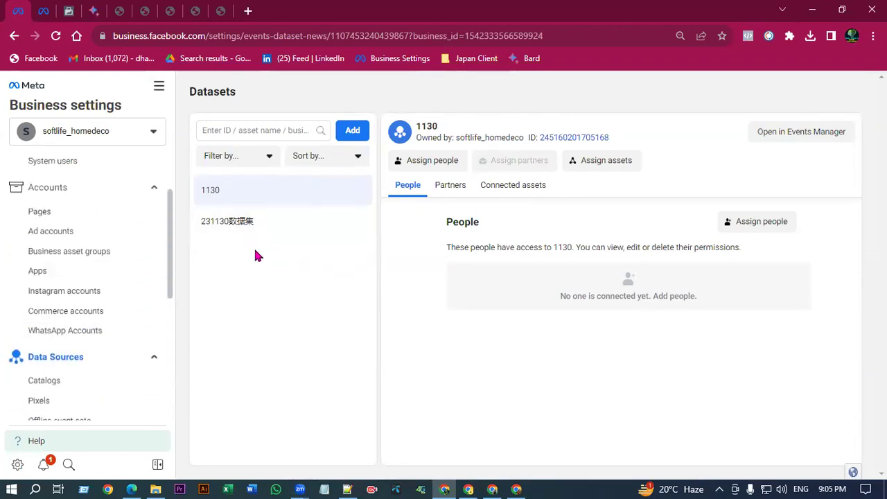
scroll(91, 295, up, 2)
scroll(65, 323, down, 4)
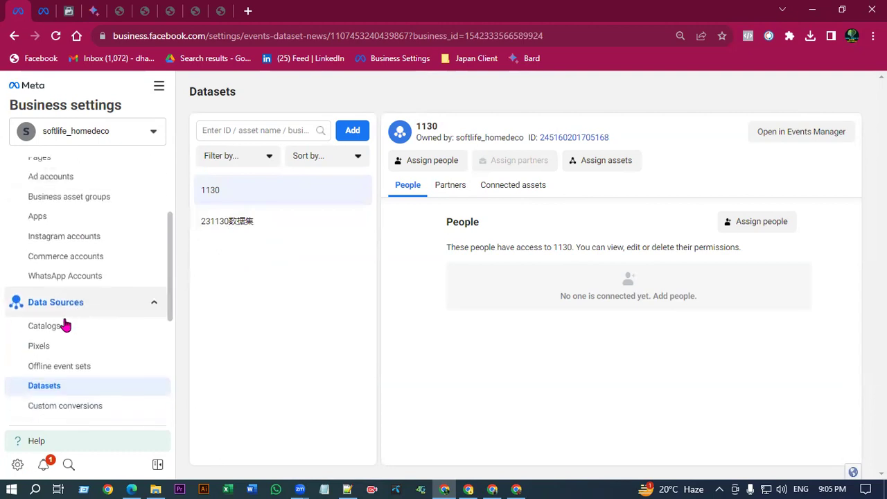
scroll(75, 244, up, 1)
scroll(63, 307, up, 2)
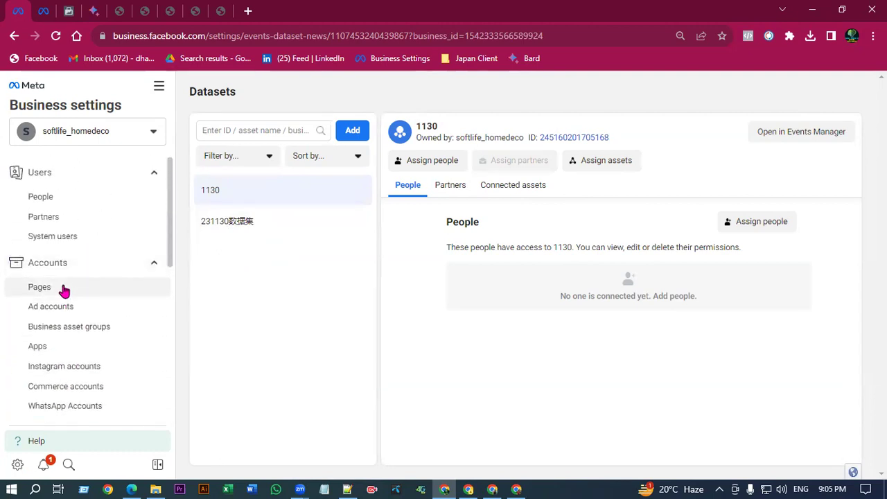
scroll(67, 313, down, 2)
scroll(67, 313, down, 3)
click(54, 281)
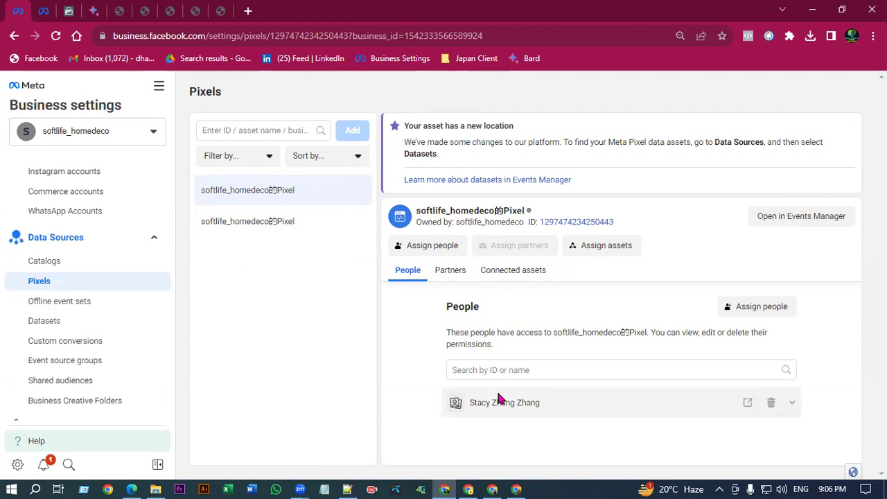
Reload the Pixels page and enter the two-factor authentication code to regain access.
key(F5)
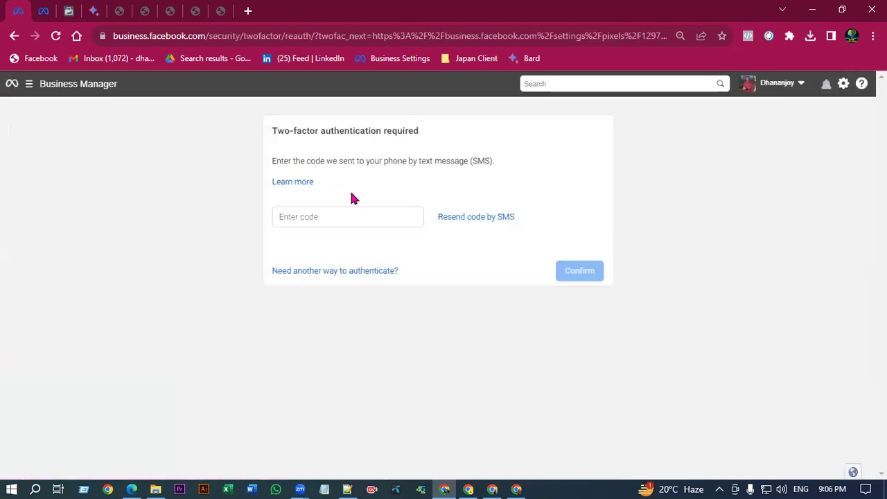
click(354, 217)
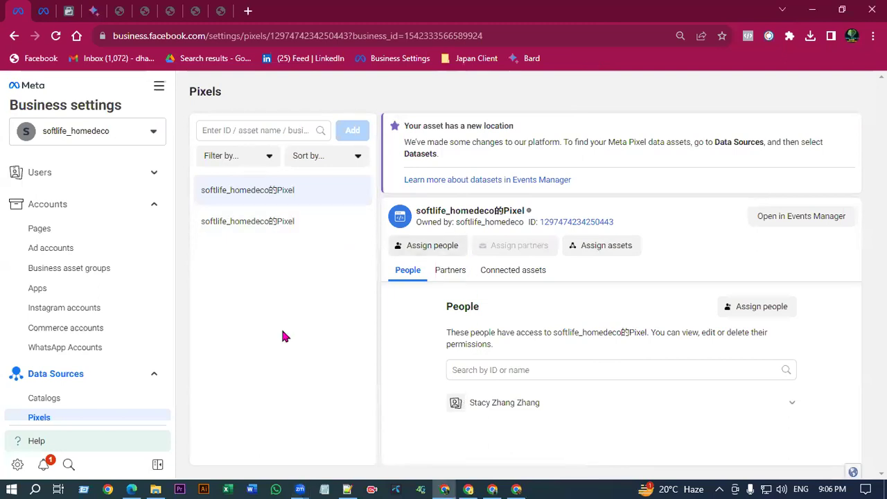
Look over the reloaded Pixels page in Business settings and return to the ad set draft in Ads Manager.
scroll(91, 351, down, 3)
scroll(91, 312, up, 3)
click(43, 11)
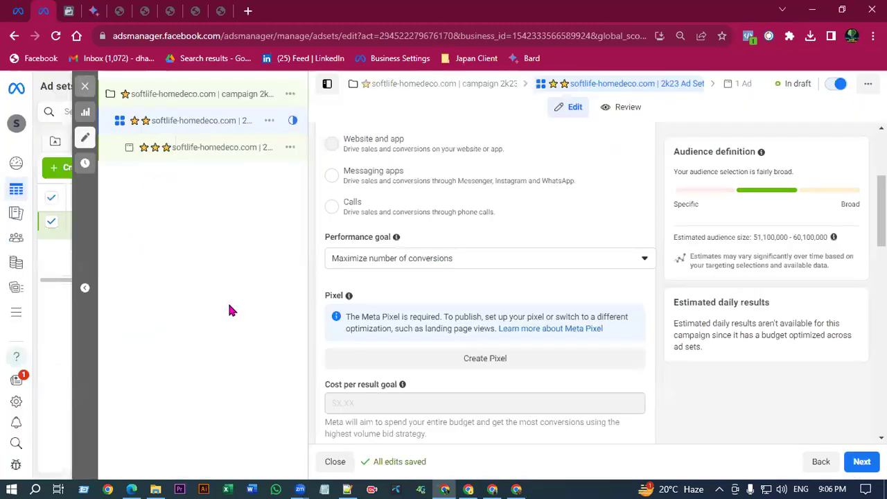
Check the Base code Data Set's test events in Events Manager and return to the Pixels page in Business settings.
click(68, 9)
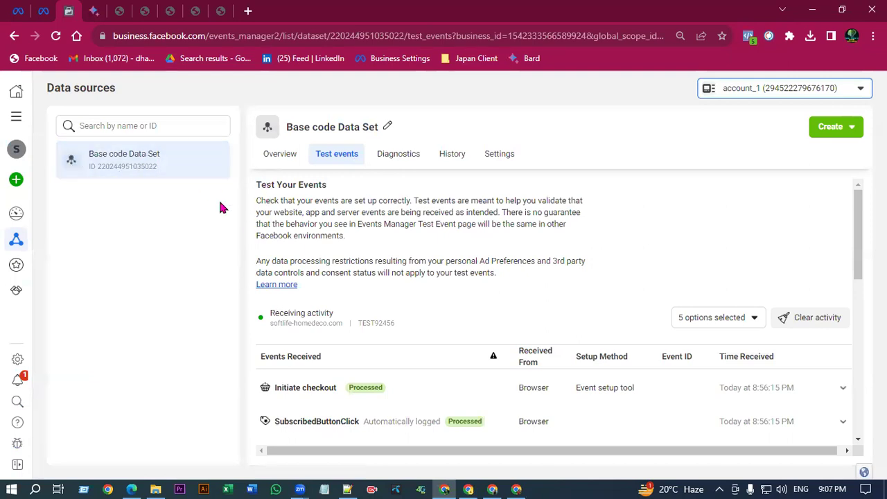
mouse_move(63, 264)
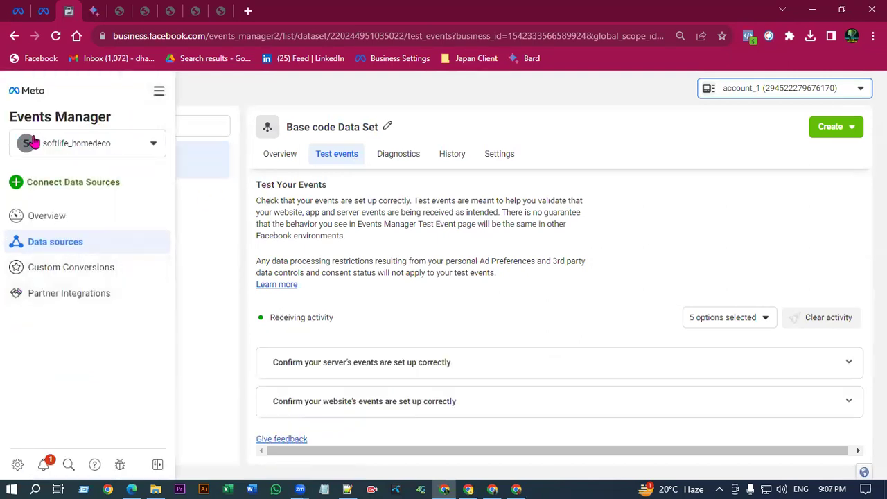
click(18, 10)
click(43, 9)
click(18, 10)
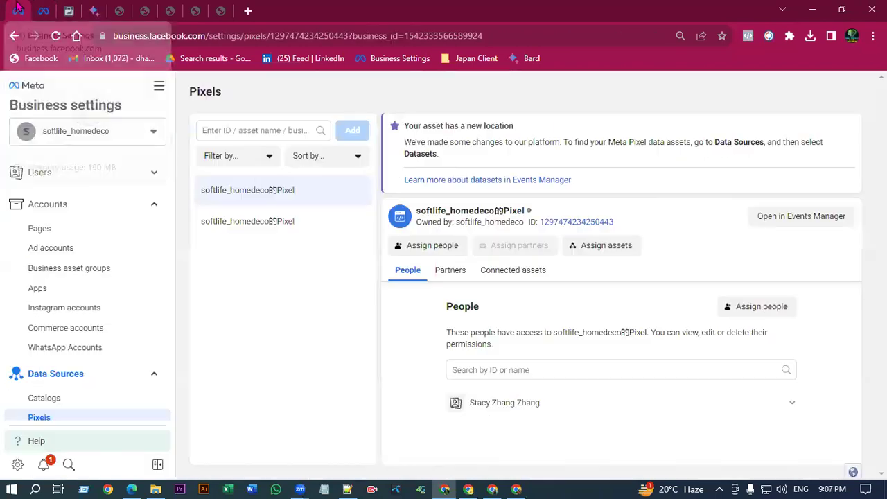
click(43, 9)
click(18, 9)
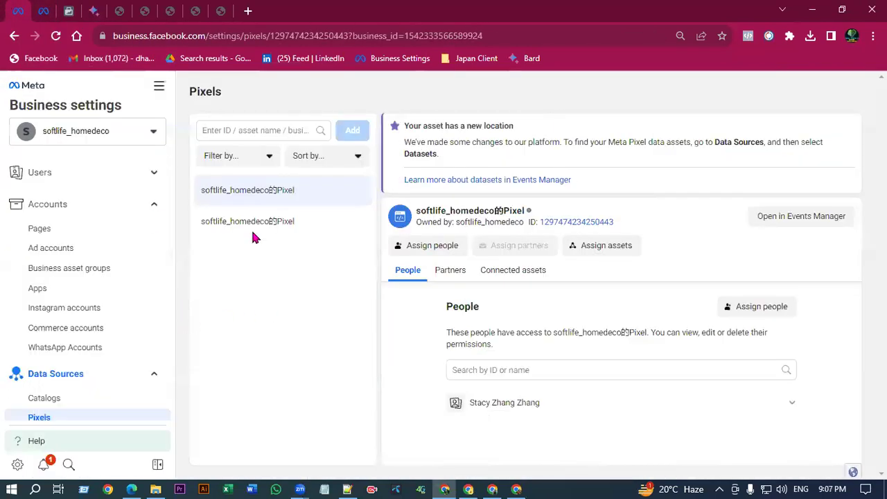
Reload the Pixels page in Business settings.
click(55, 36)
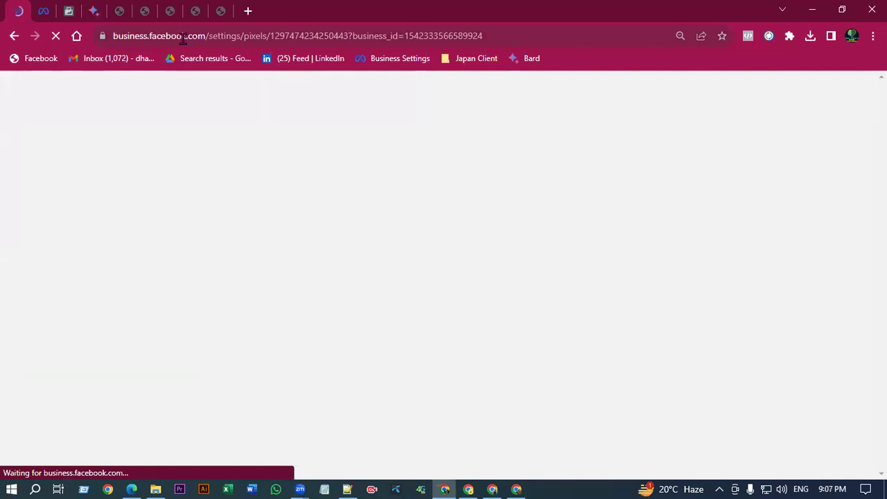
click(183, 36)
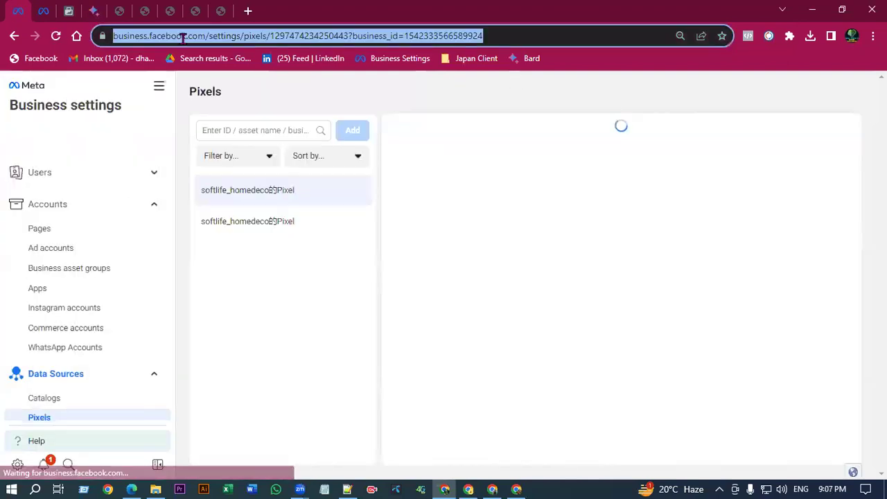
click(260, 257)
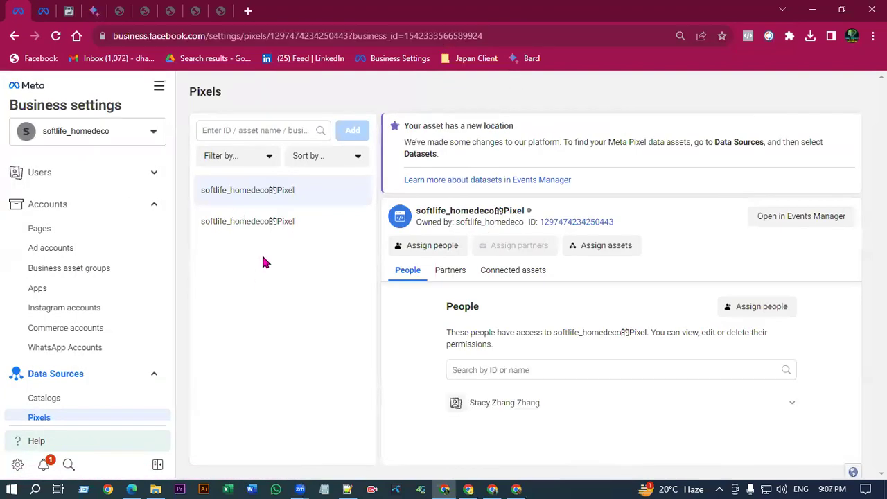
Look through the list of available business accounts and stay with softlife_homedeco.
click(95, 133)
scroll(114, 305, up, 3)
scroll(69, 333, down, 2)
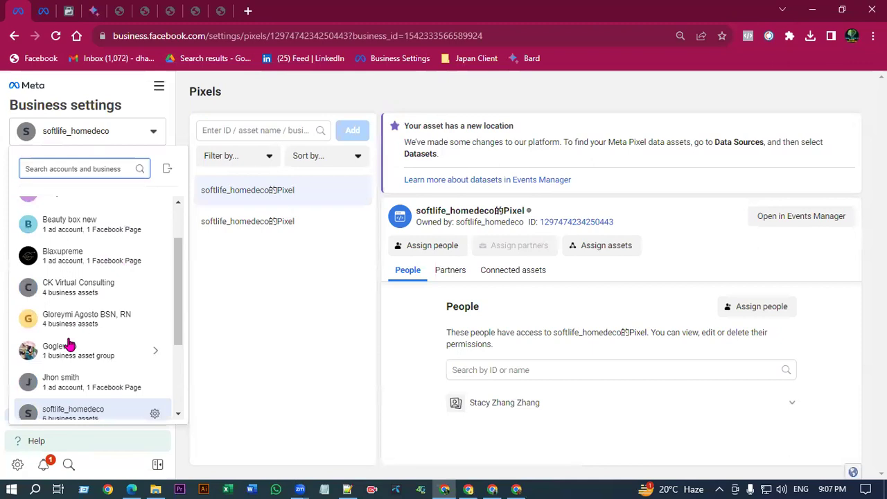
scroll(104, 312, down, 2)
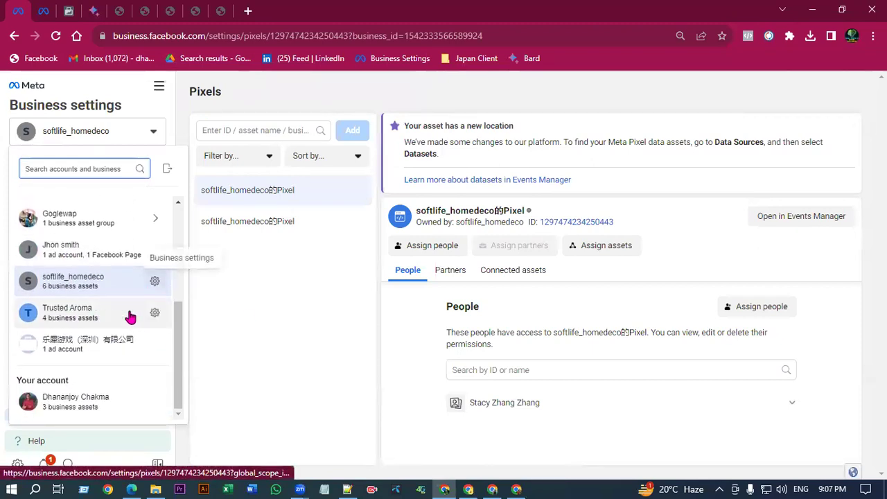
key(Escape)
scroll(104, 333, down, 2)
scroll(113, 310, up, 1)
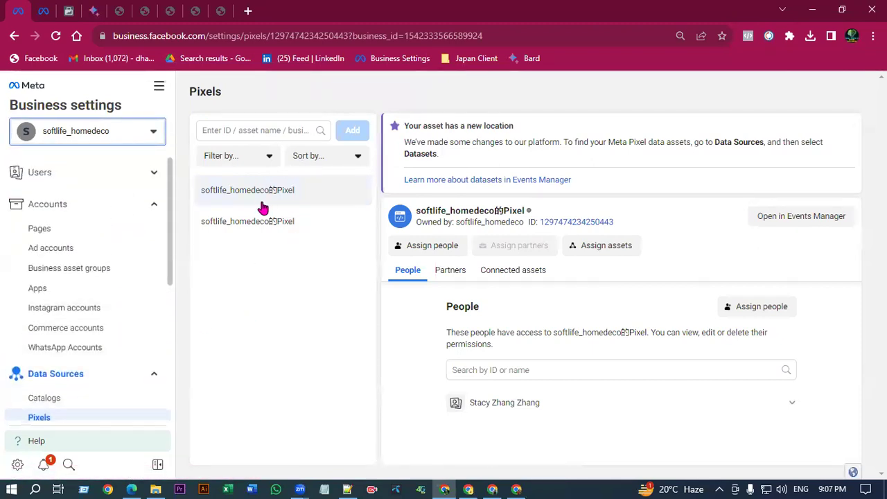
click(66, 249)
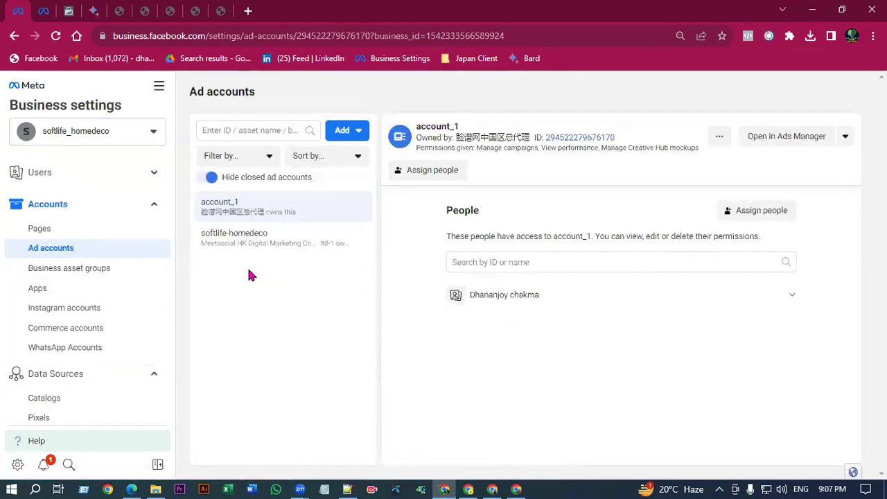
click(431, 173)
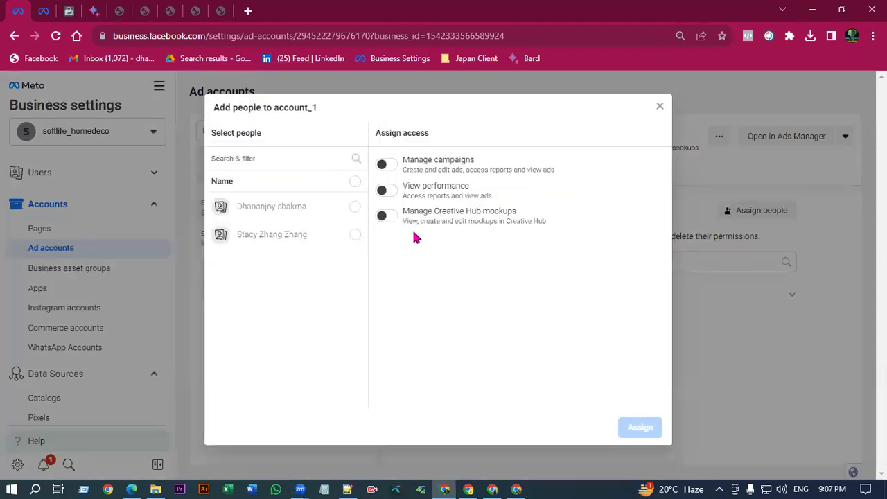
click(354, 183)
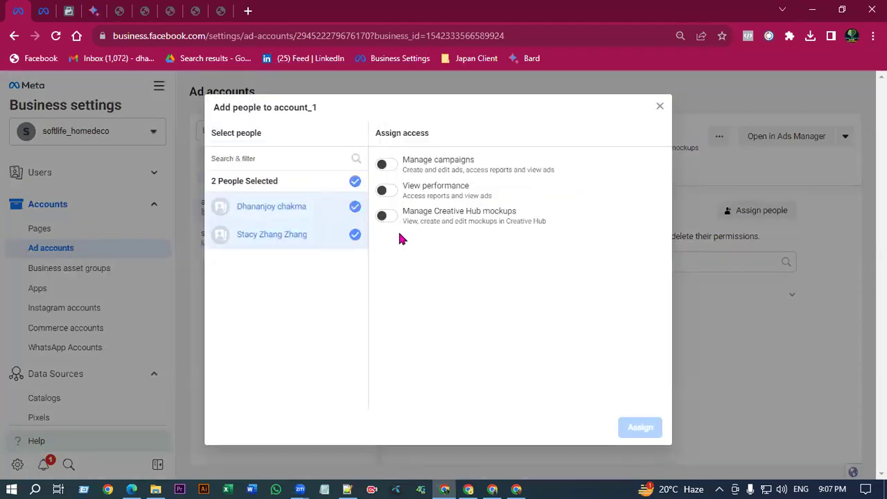
click(355, 236)
click(355, 181)
click(660, 109)
Open the Base code Data Set in the Datasets list under Data Sources.
scroll(66, 350, down, 2)
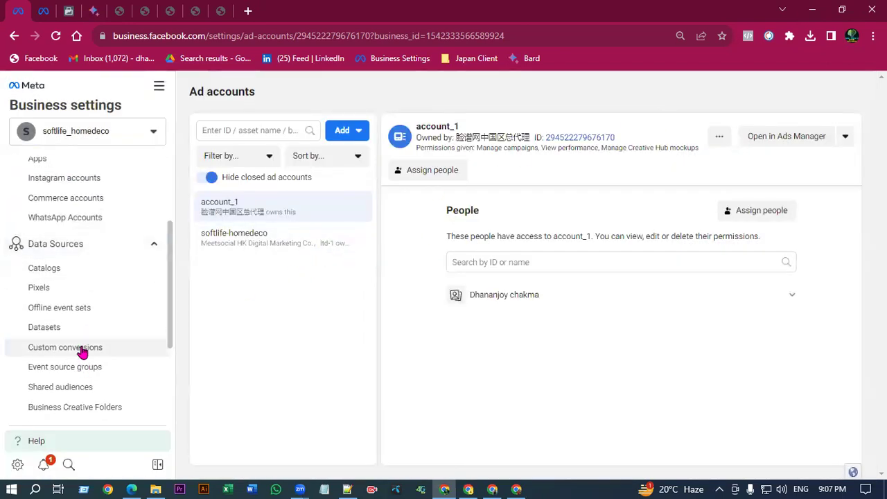
click(60, 330)
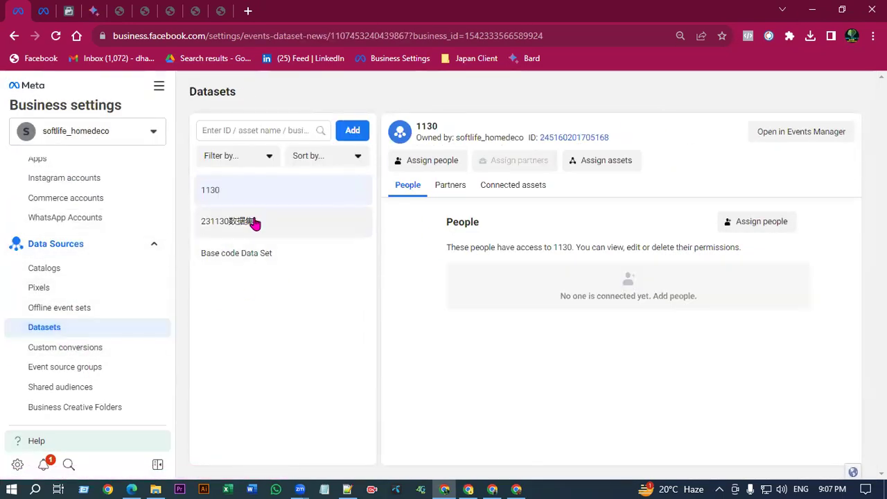
click(271, 257)
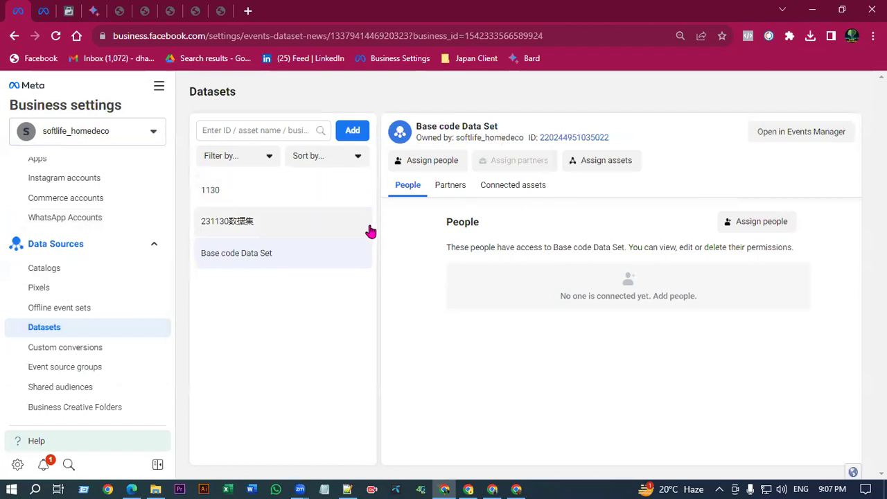
Review the Pixel requirement in the Ads Manager ad set draft and return to the Base code Data Set in Business settings.
click(43, 11)
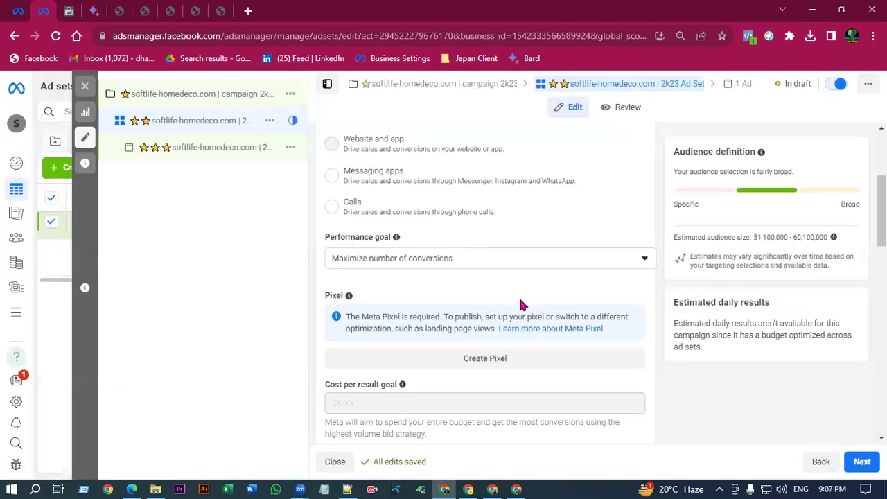
scroll(521, 305, down, 3)
scroll(531, 224, up, 2)
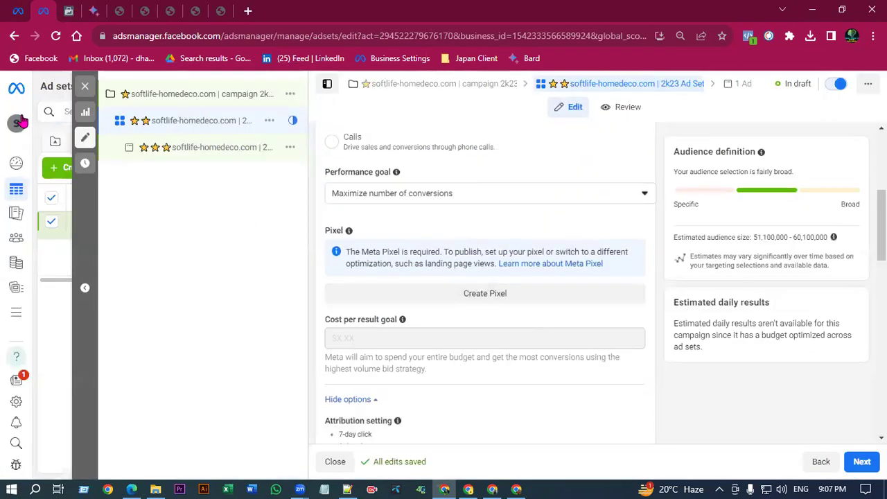
drag(337, 235, 411, 277)
click(411, 278)
double_click(438, 263)
click(18, 10)
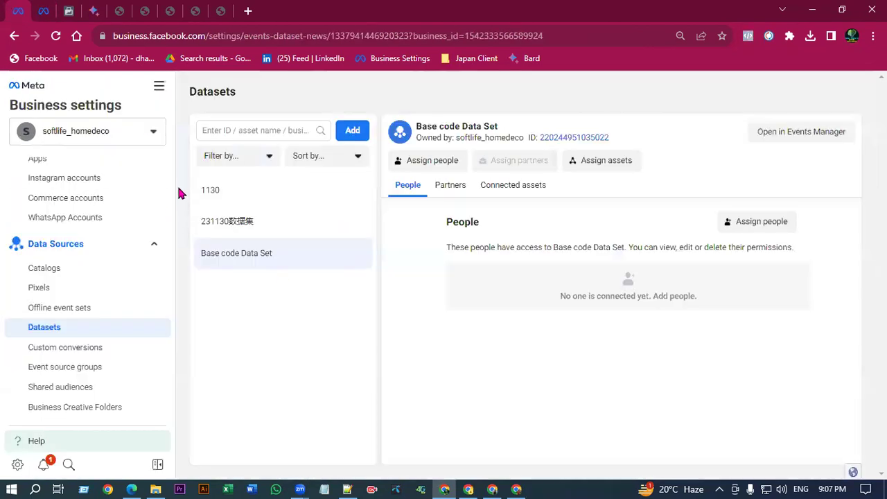
Assign both listed people to the Base code Data Set with full control through the Manage events dataset permission.
scroll(108, 222, down, 2)
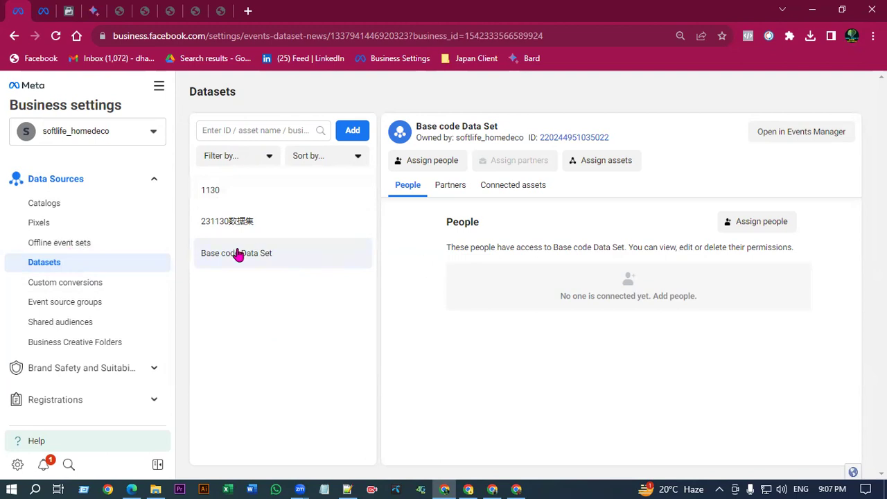
double_click(454, 223)
click(402, 212)
click(427, 160)
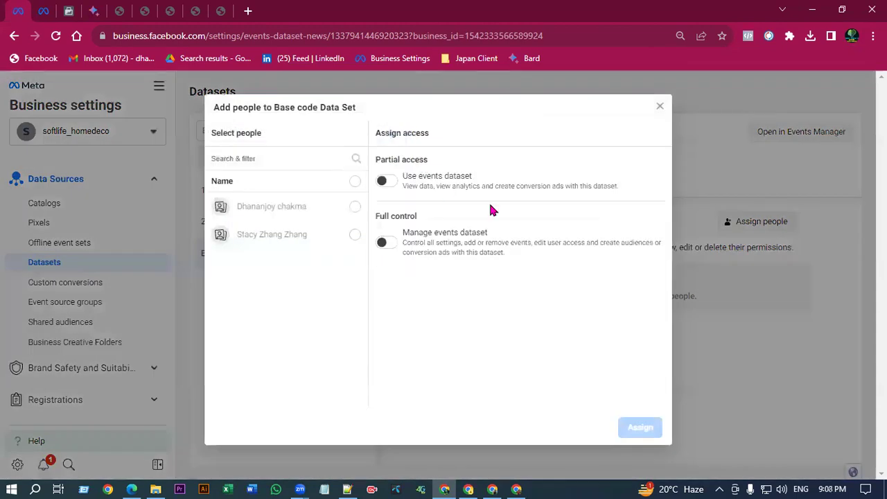
click(354, 182)
click(386, 242)
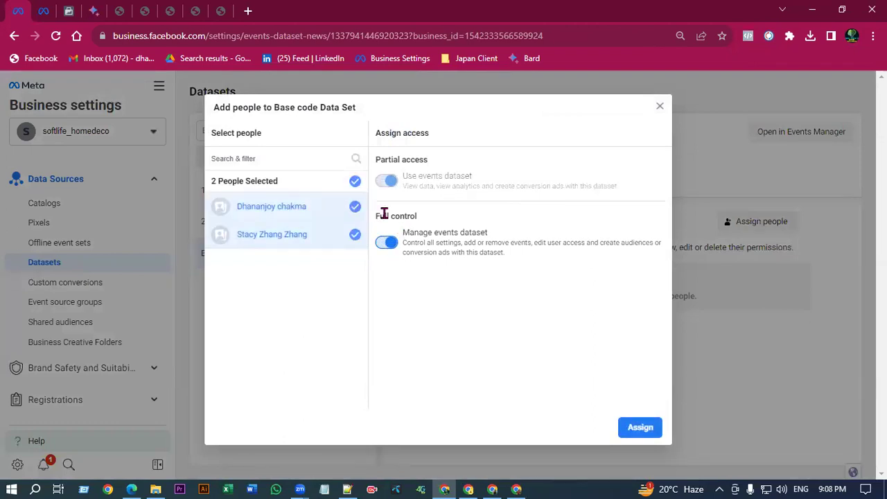
click(355, 181)
click(355, 207)
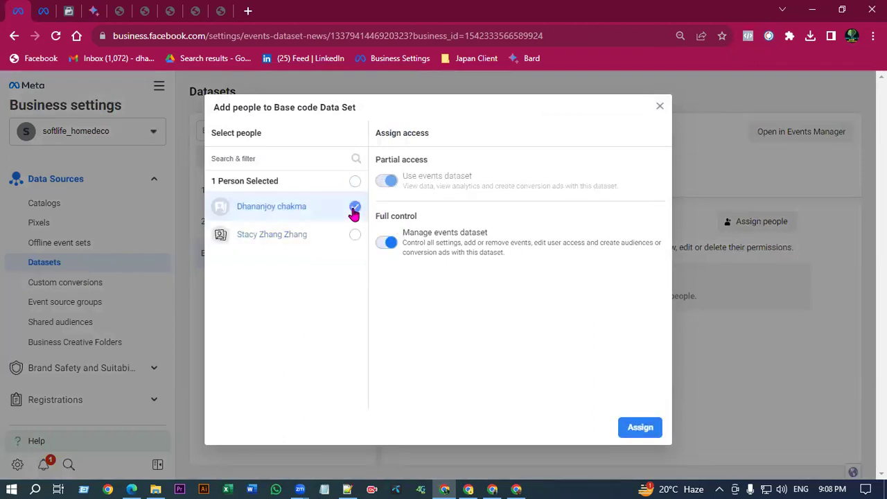
click(353, 236)
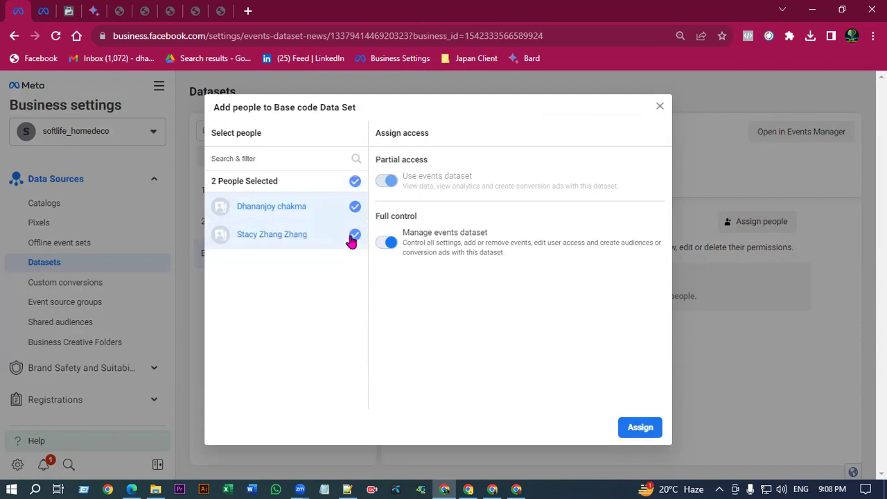
click(353, 207)
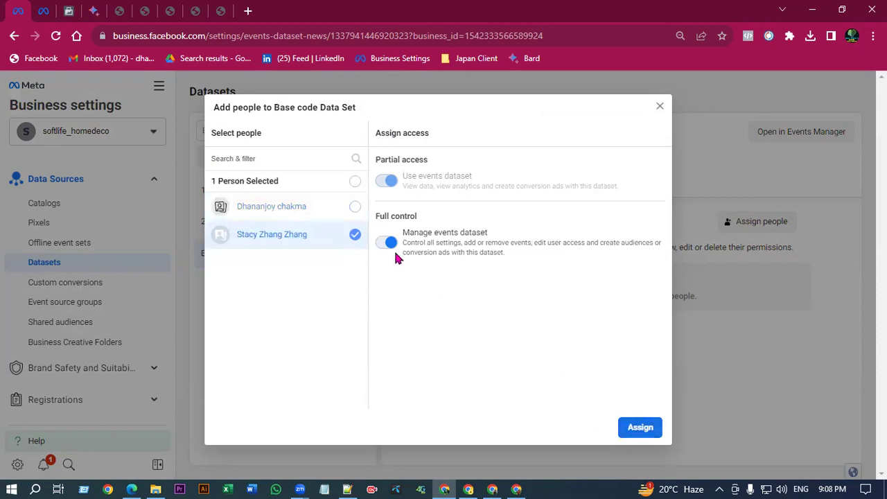
click(355, 236)
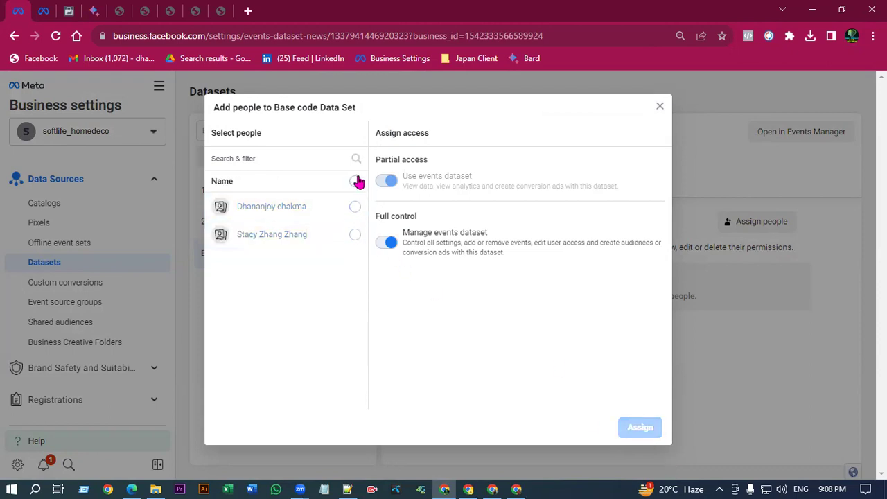
click(356, 181)
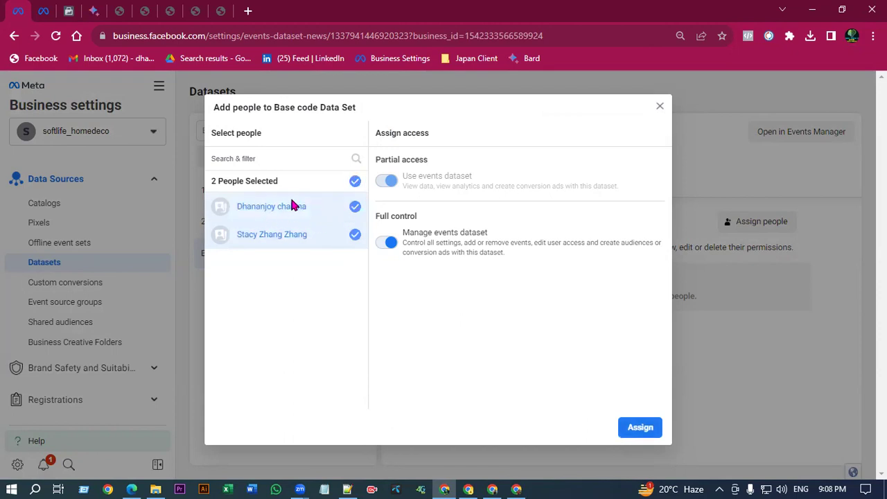
click(652, 434)
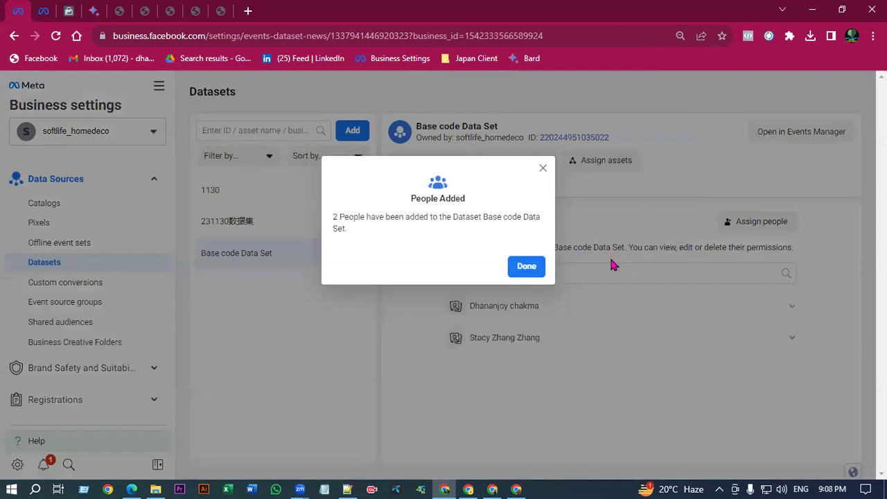
click(528, 268)
Connect the ad accounts account_1 and softlife-homedeco to the Base code Data Set as assets.
click(596, 163)
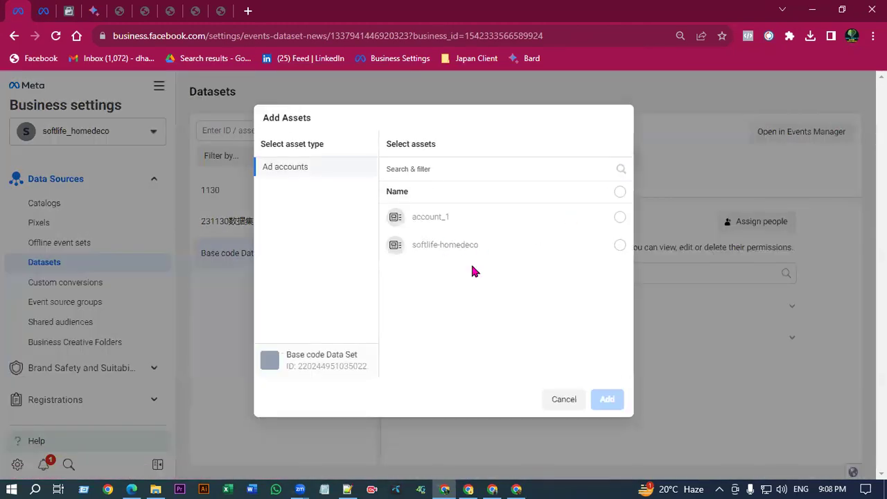
click(619, 192)
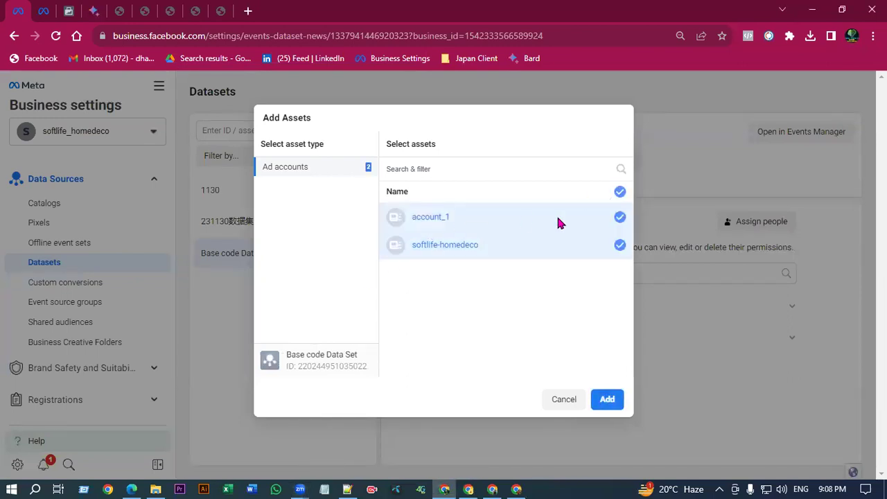
click(607, 400)
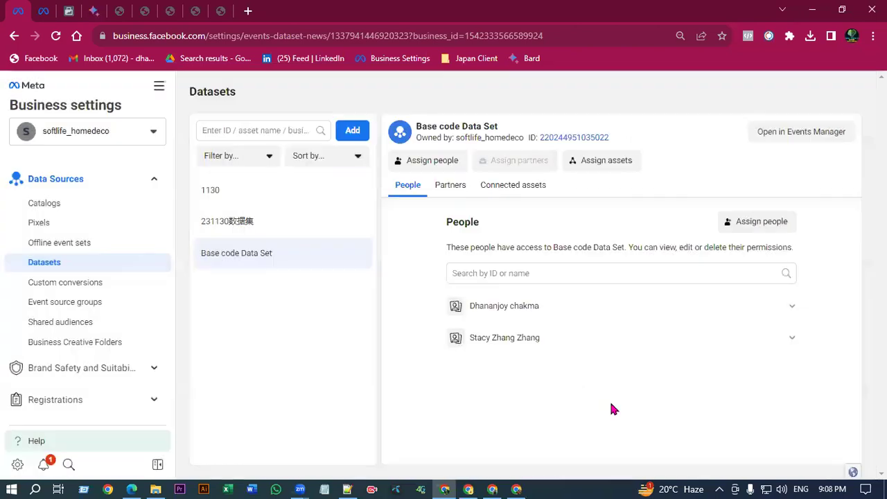
click(539, 262)
Switch back to the ad set draft in Ads Manager and reload it to refresh its Conversion settings.
click(43, 11)
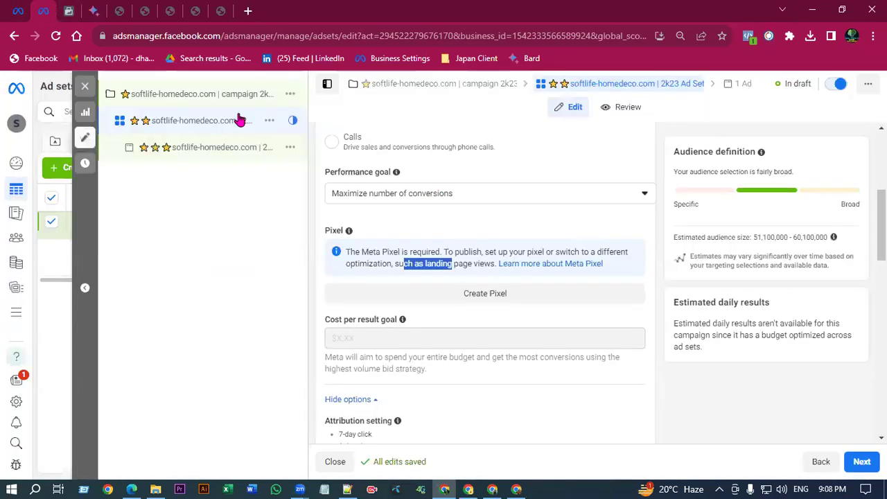
click(60, 41)
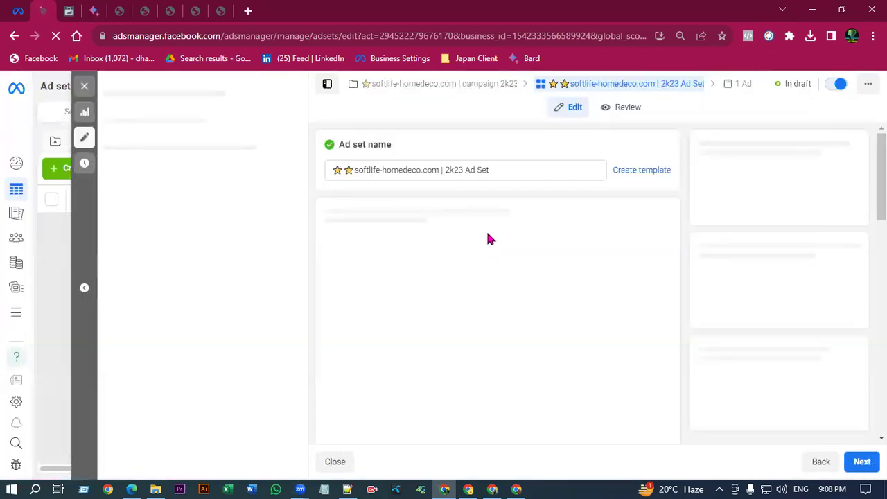
scroll(477, 205, down, 3)
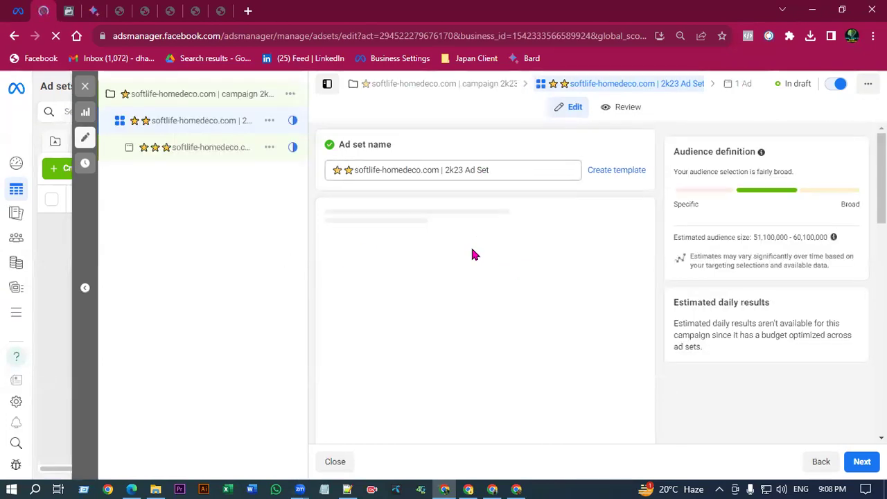
scroll(485, 243, down, 1)
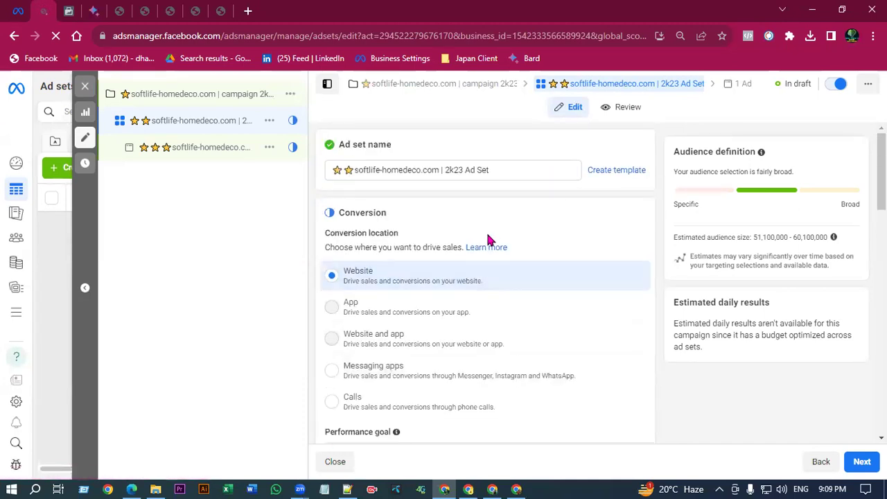
Examine the Pixel and Conversion event fields in the ad set's Conversion settings.
scroll(488, 235, down, 4)
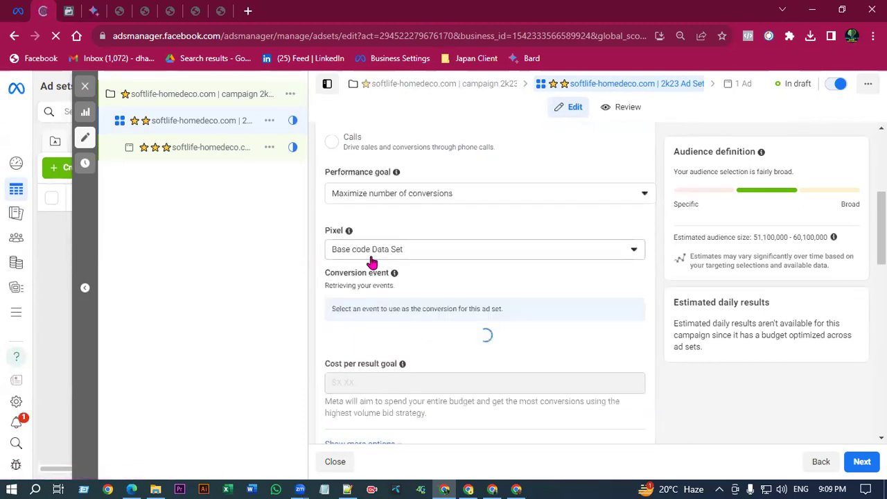
scroll(373, 245, down, 2)
scroll(326, 249, up, 2)
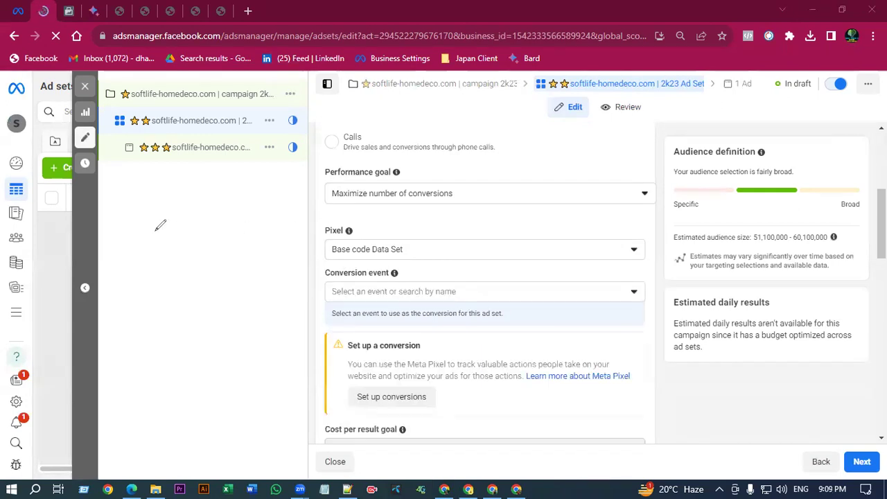
drag(320, 207, 649, 272)
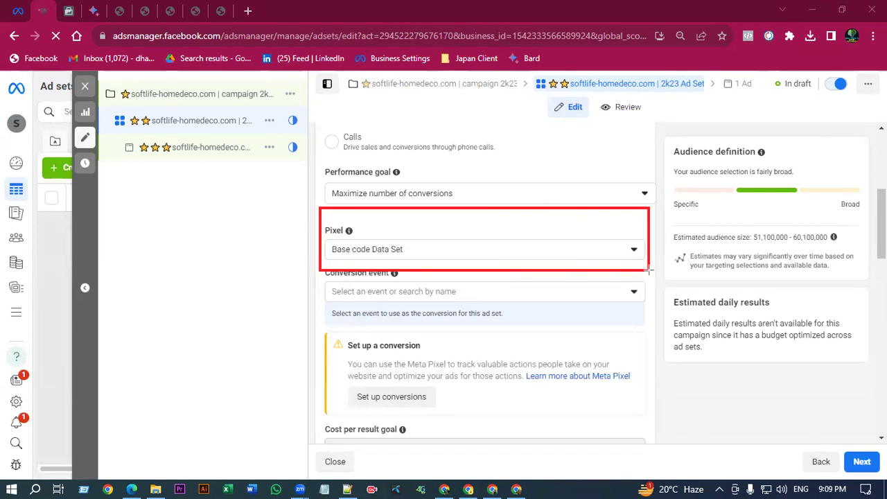
drag(317, 262, 640, 310)
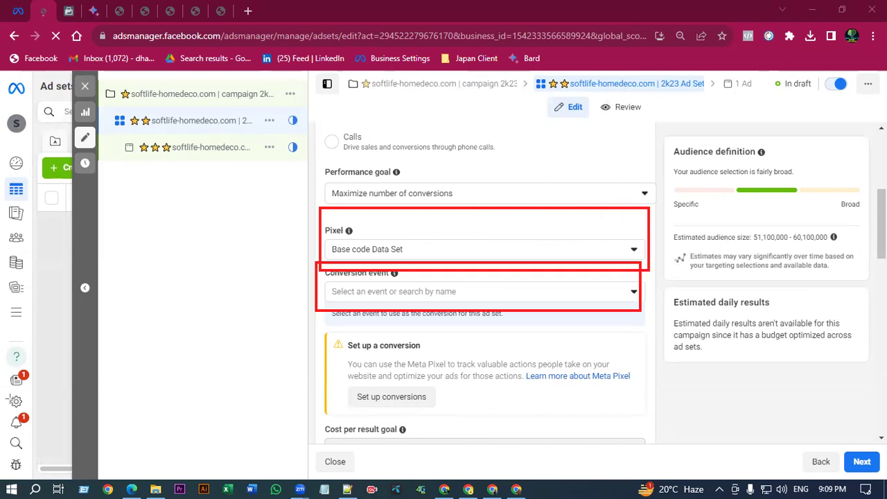
key(Escape)
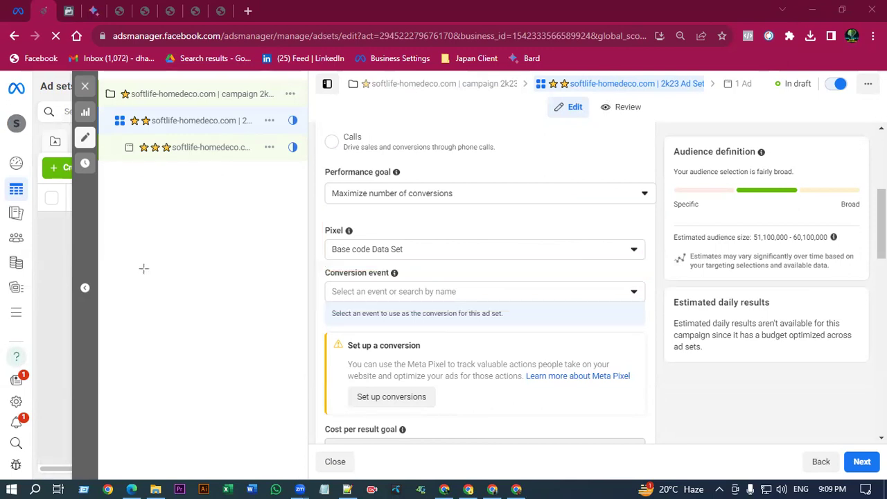
scroll(375, 309, up, 1)
scroll(394, 287, down, 1)
scroll(482, 302, down, 1)
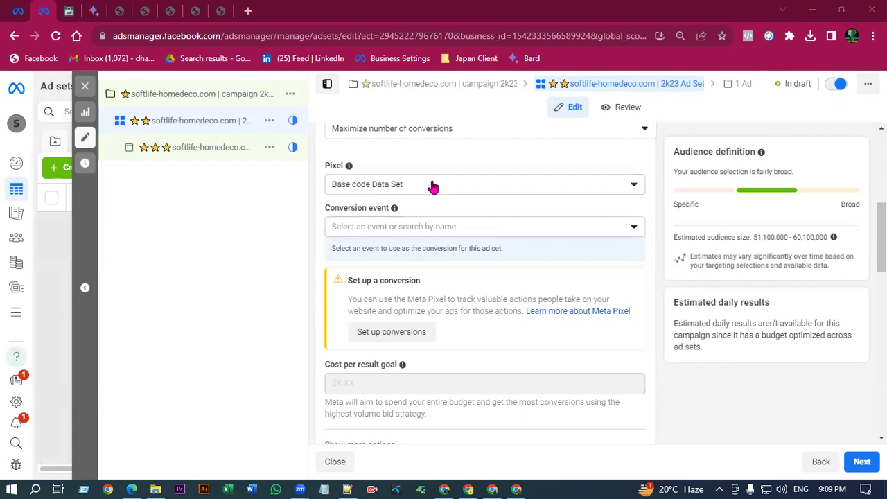
Choose Add to cart as the conversion event for the ad set's Base code Data Set pixel.
click(479, 236)
drag(335, 208, 375, 210)
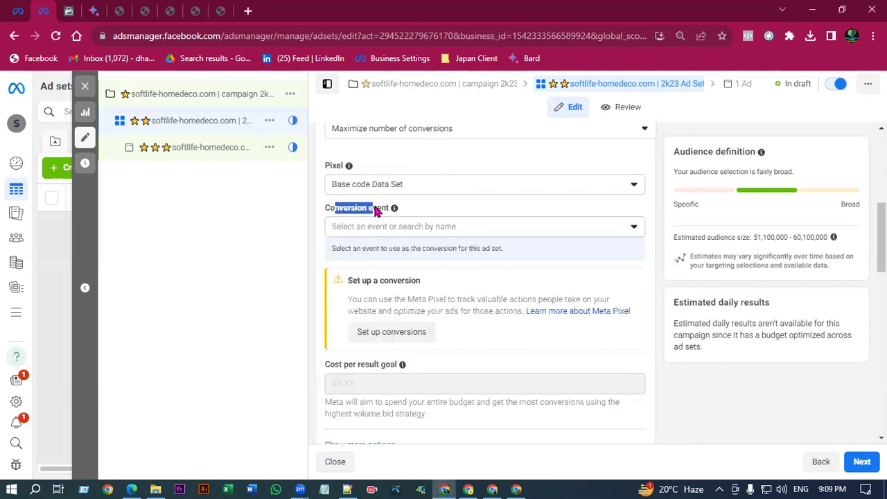
click(360, 232)
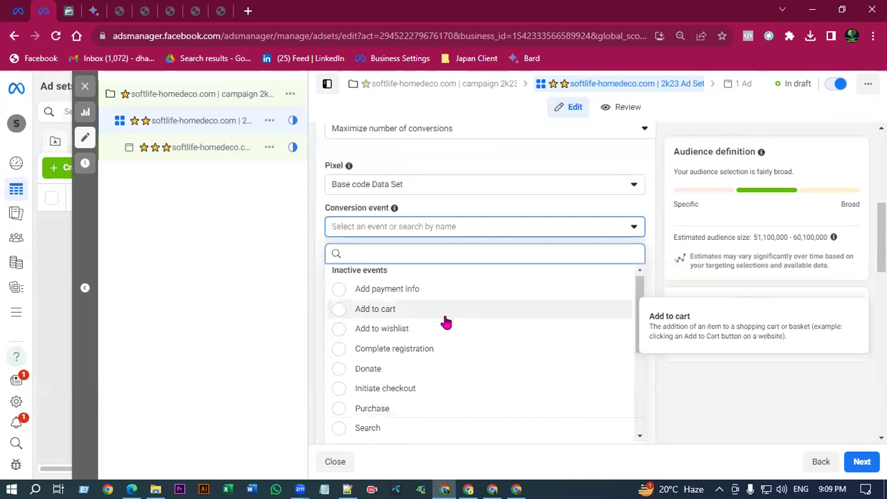
scroll(446, 322, down, 2)
scroll(430, 291, up, 4)
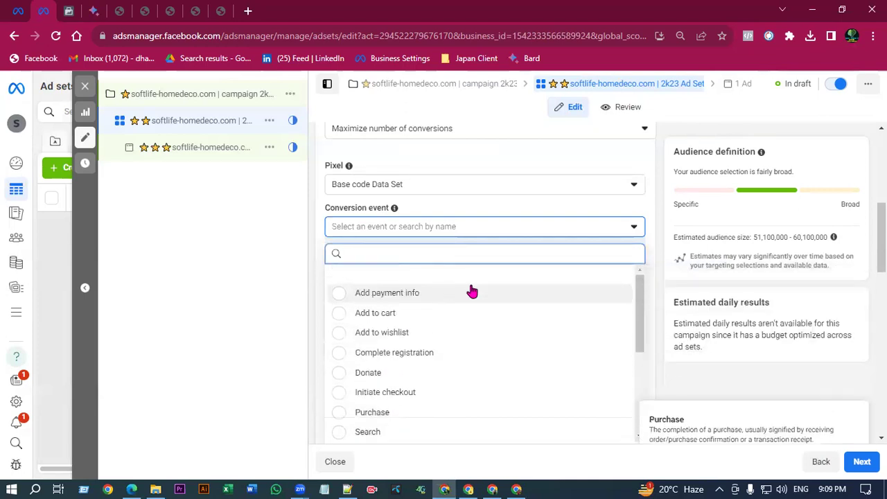
scroll(531, 280, down, 1)
click(389, 380)
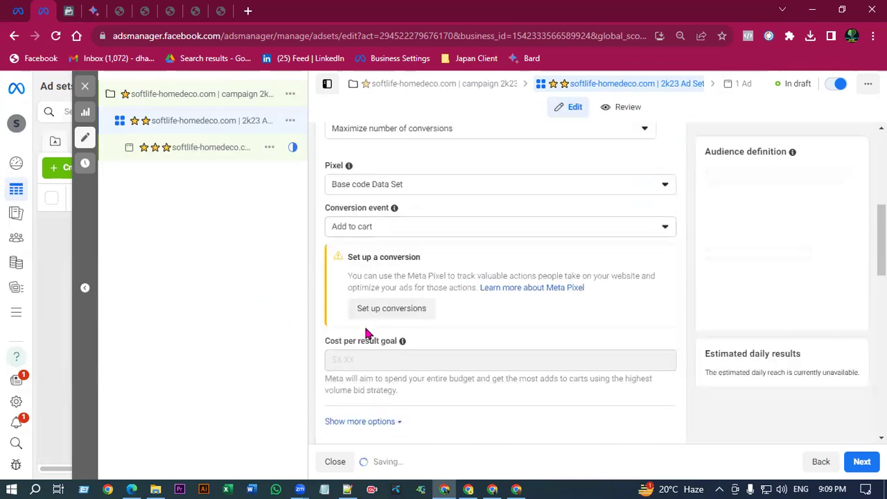
scroll(568, 271, up, 5)
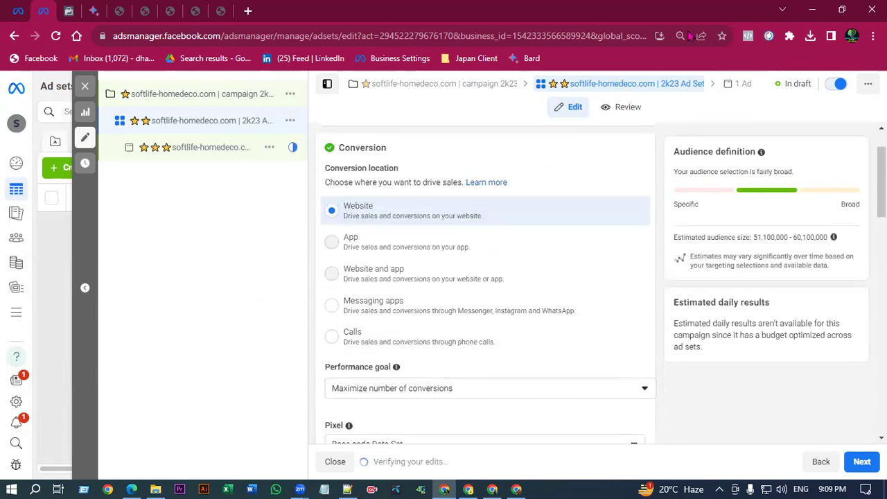